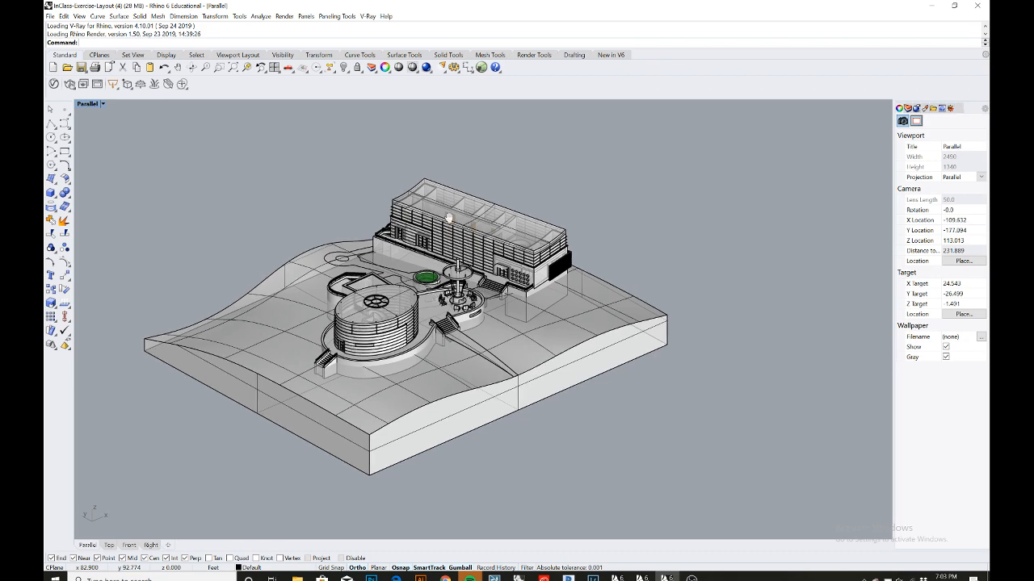
- Hide the SITE layer and the section sublayers so only the main building stays visible
{"action": "scroll", "coordinate": [451, 226], "scroll_direction": "up", "scroll_amount": 2}
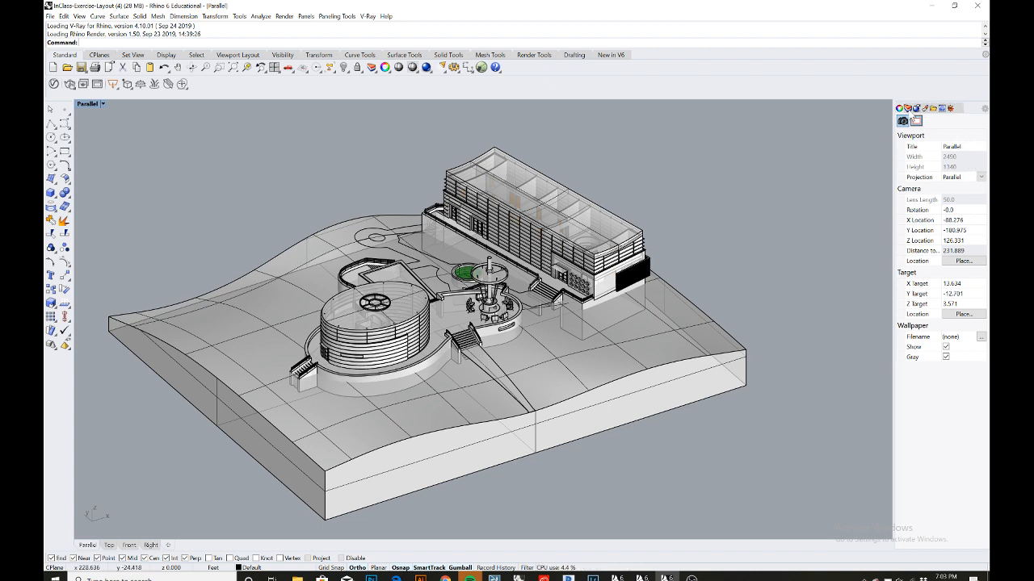
{"action": "left_click", "coordinate": [908, 108]}
{"action": "left_click", "coordinate": [933, 275]}
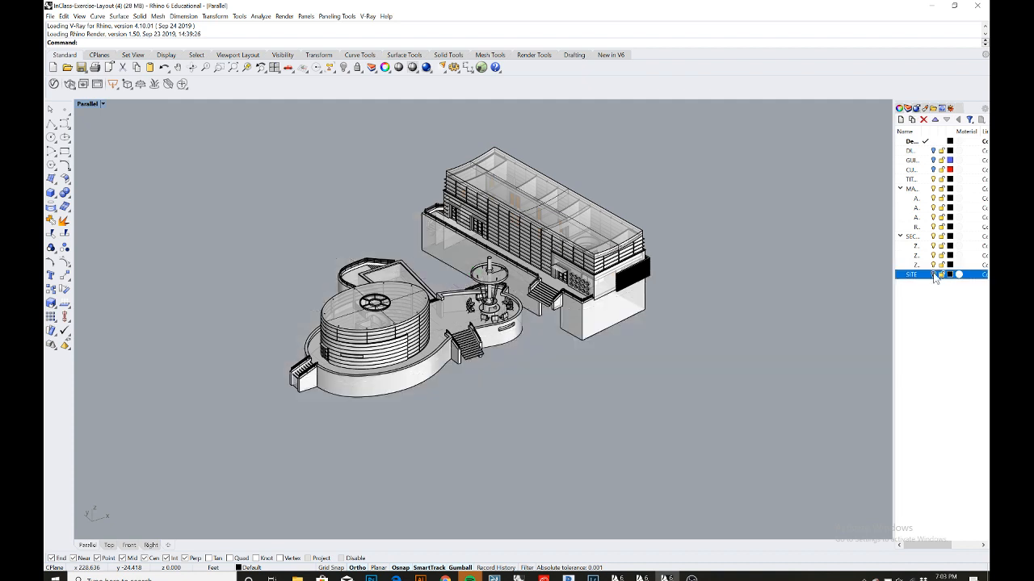
{"action": "left_click", "coordinate": [933, 265]}
{"action": "left_click", "coordinate": [933, 256]}
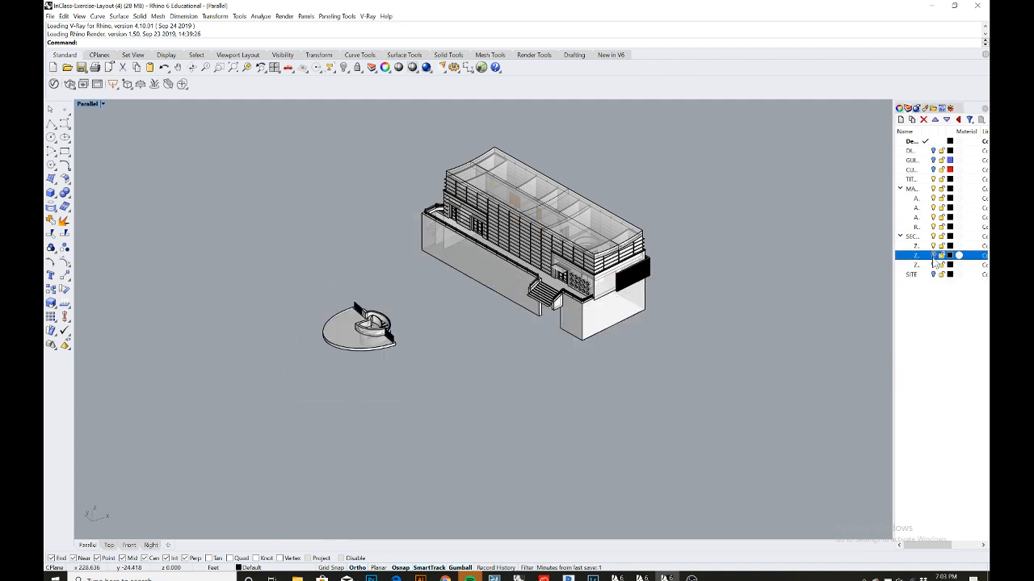
{"action": "left_click", "coordinate": [933, 246]}
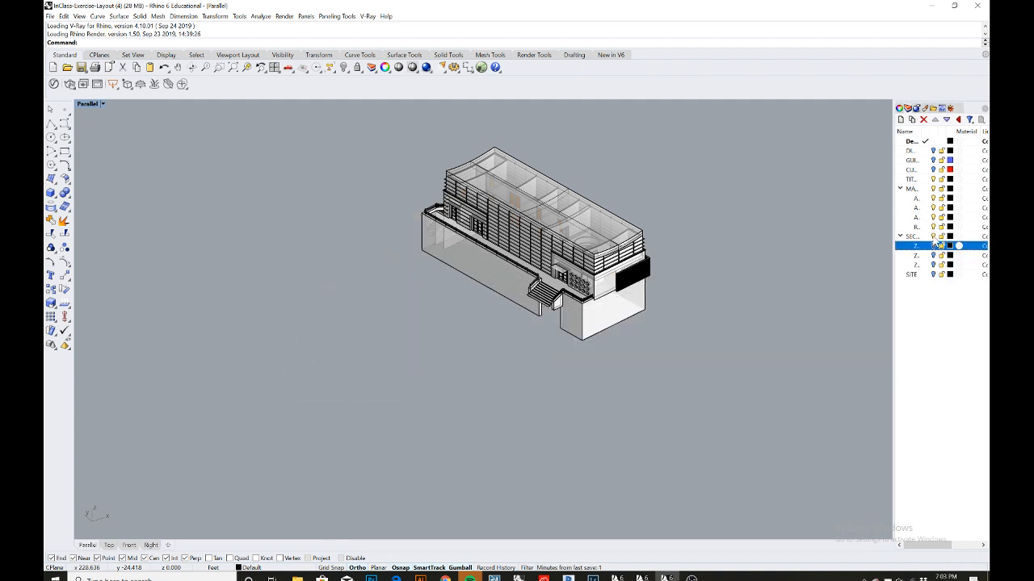
{"action": "left_click", "coordinate": [934, 237]}
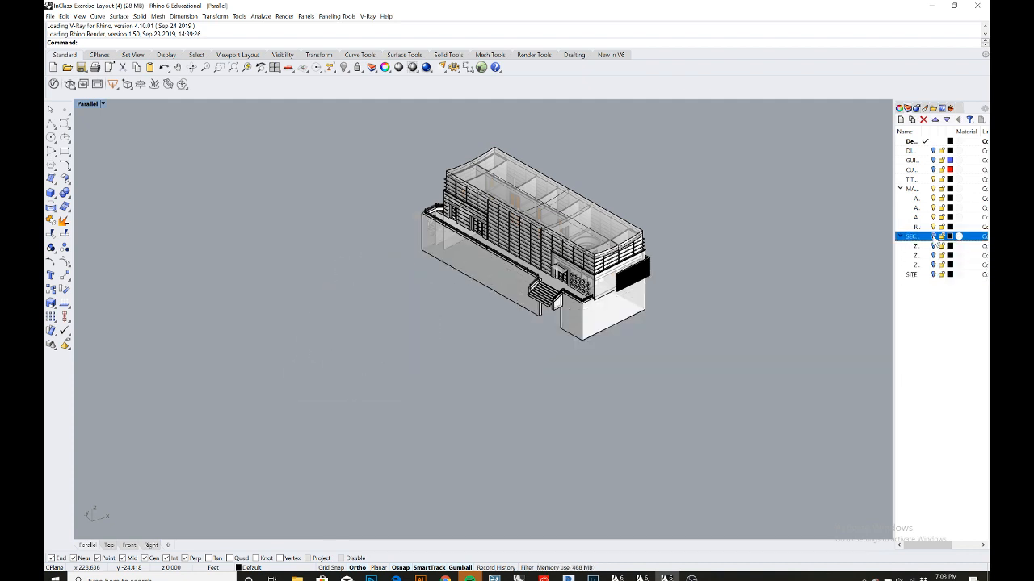
{"action": "left_click", "coordinate": [934, 180]}
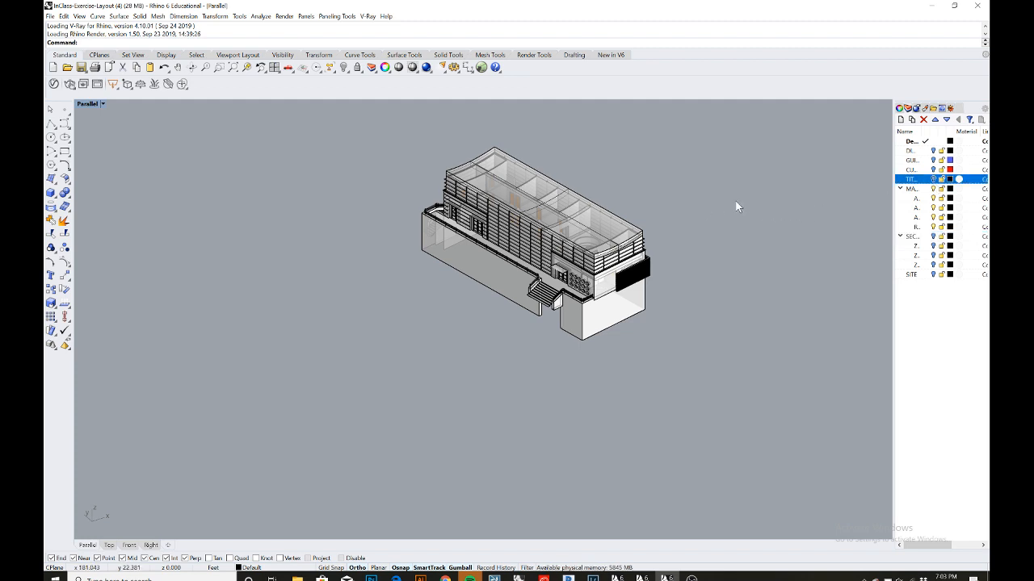
- Set the Parallel viewport to the SW isometric view
{"action": "right_click_drag", "start_coordinate": [736, 205], "coordinate": [643, 242]}
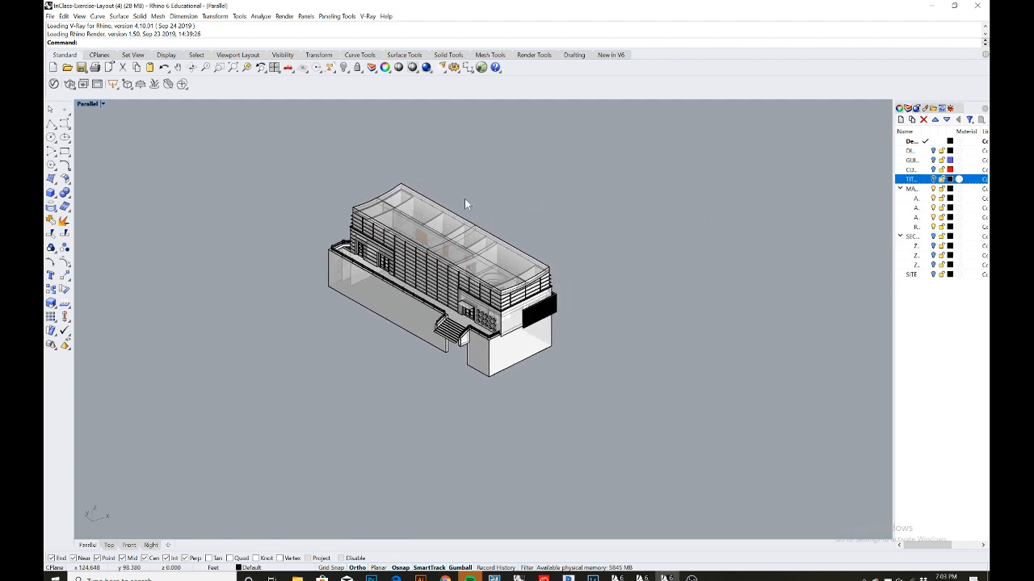
{"action": "left_click", "coordinate": [103, 104]}
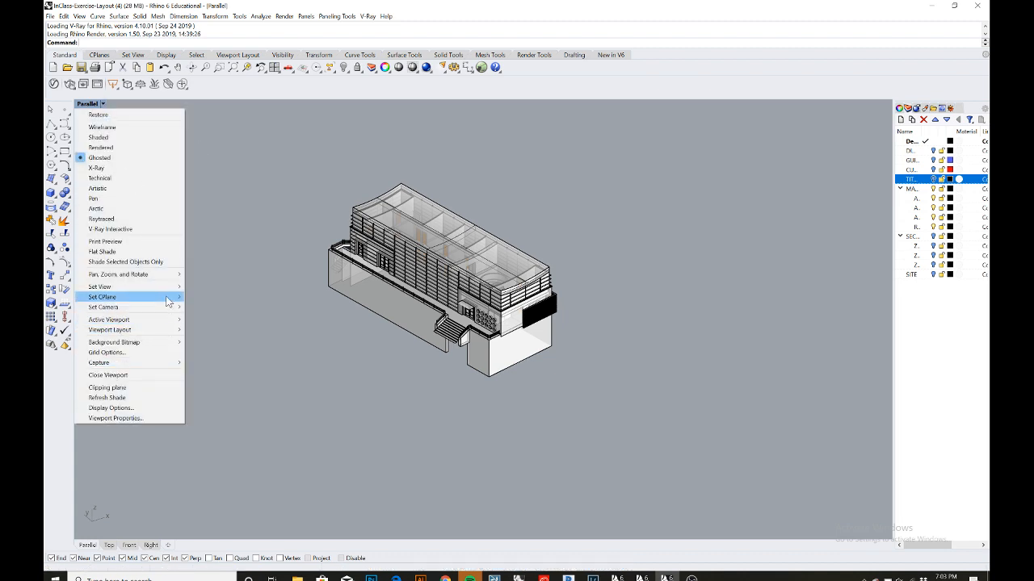
{"action": "mouse_move", "coordinate": [166, 293]}
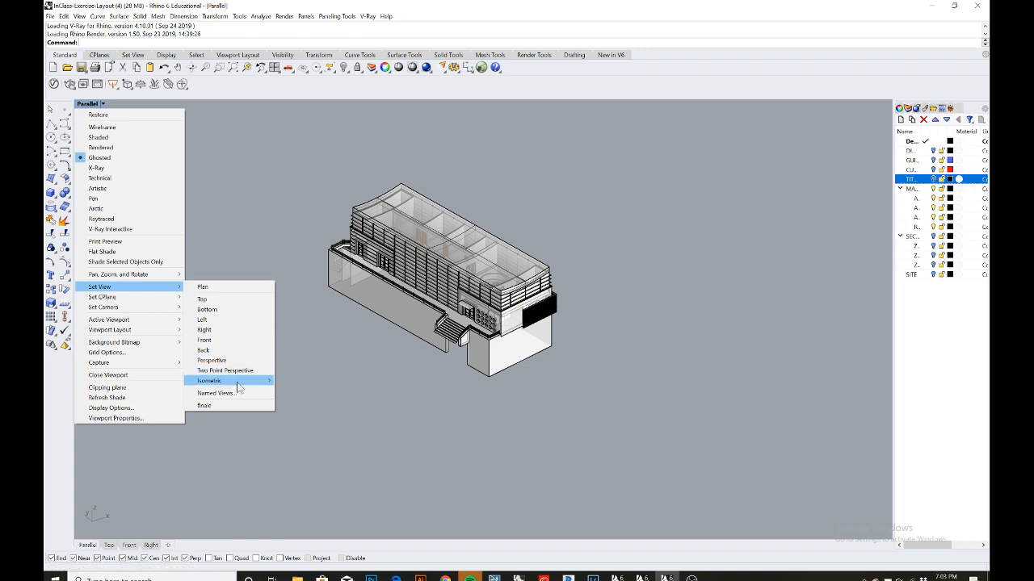
{"action": "mouse_move", "coordinate": [235, 381]}
{"action": "left_click", "coordinate": [305, 411]}
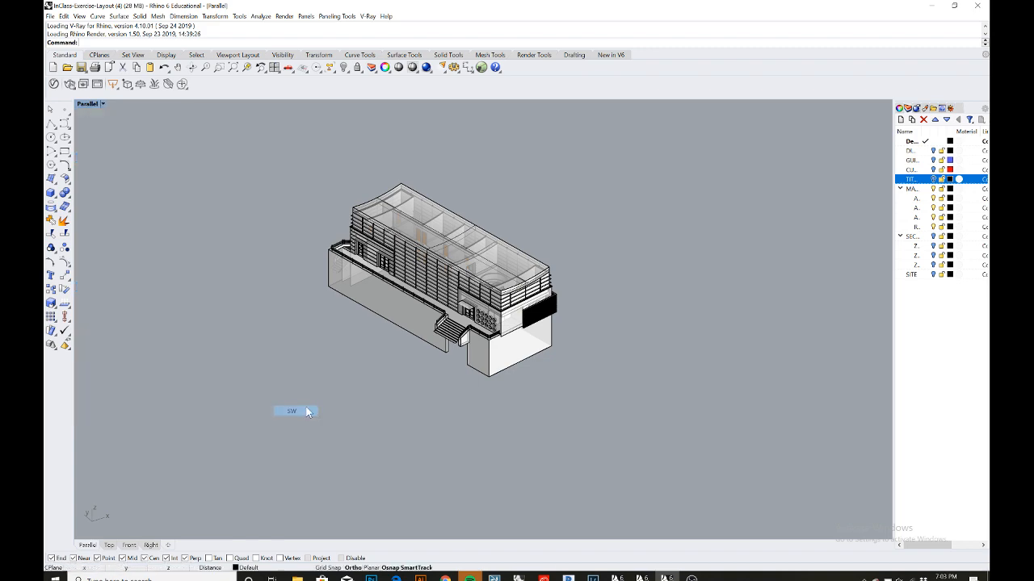
- Select the whole building in the Parallel view and run Make2D with the default options
{"action": "scroll", "coordinate": [414, 268], "scroll_direction": "down", "scroll_amount": 3}
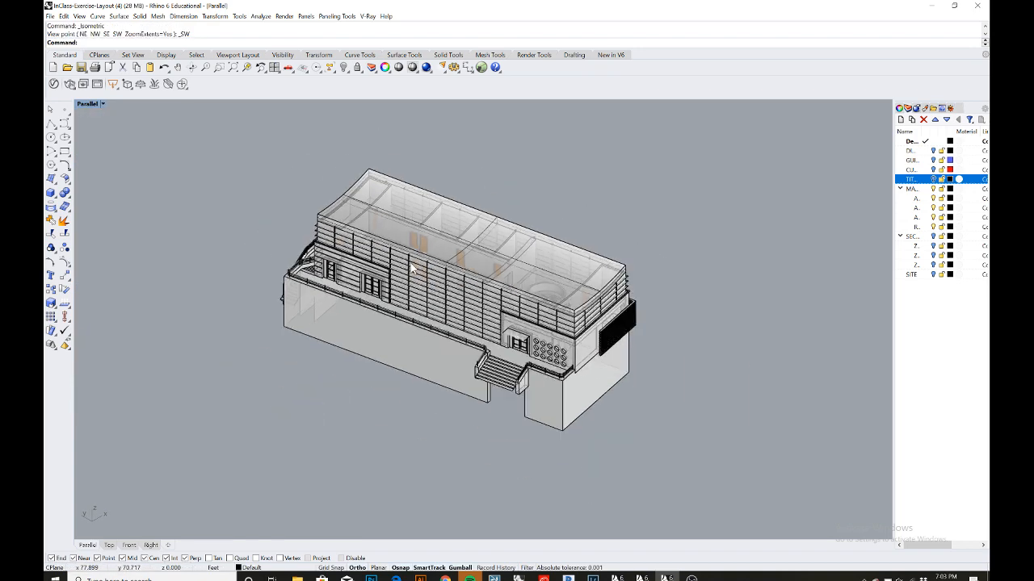
{"action": "right_click_drag", "start_coordinate": [440, 272], "coordinate": [446, 278]}
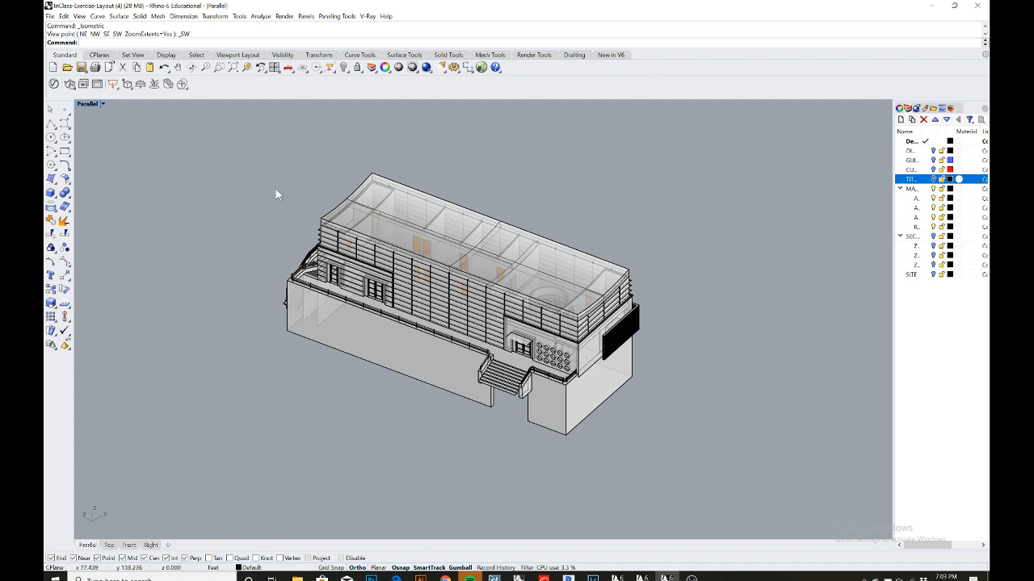
{"action": "double_click", "coordinate": [92, 103]}
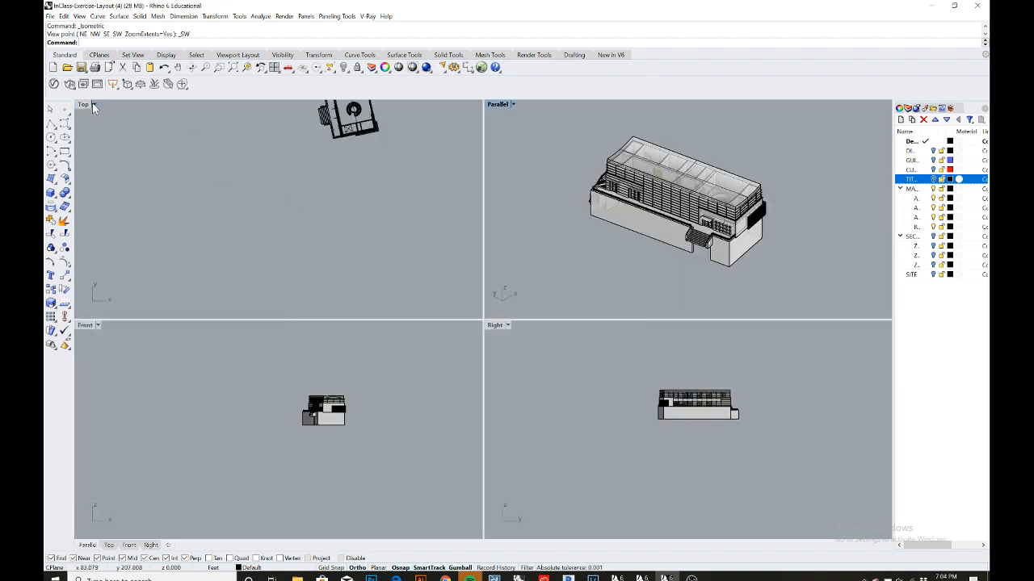
{"action": "right_click_drag", "start_coordinate": [238, 178], "coordinate": [247, 243]}
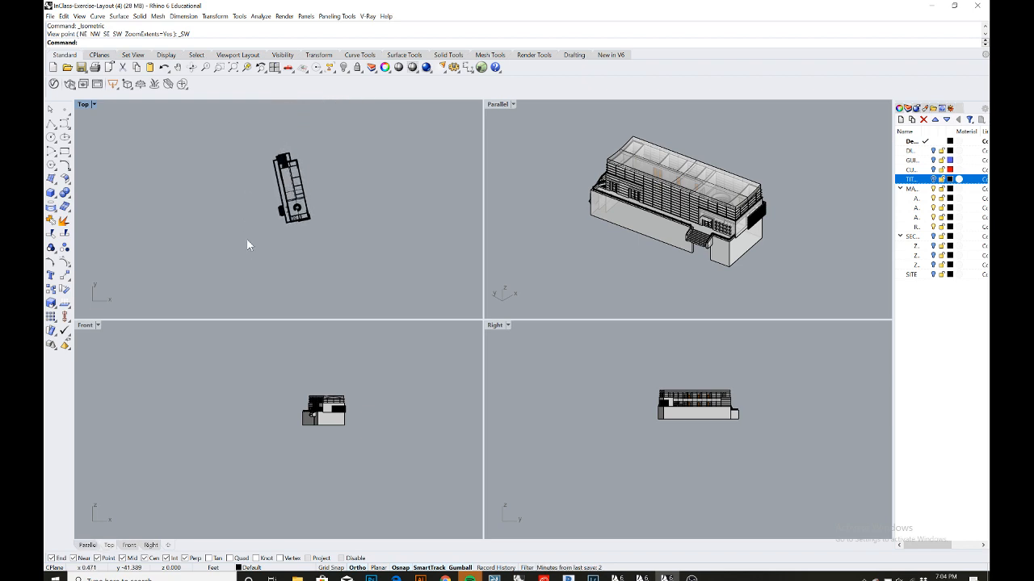
{"action": "scroll", "coordinate": [248, 243], "scroll_direction": "up", "scroll_amount": 2}
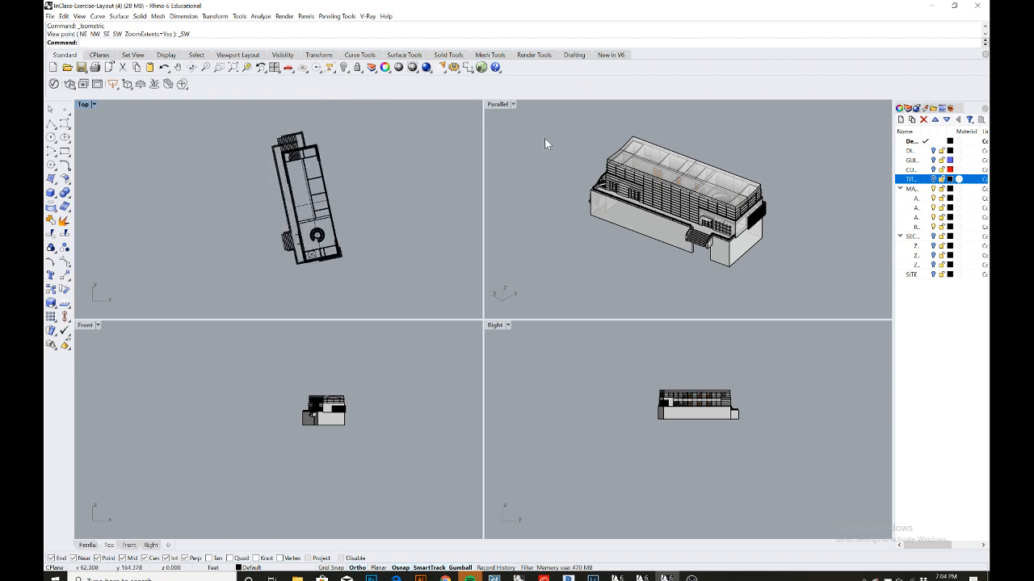
{"action": "double_click", "coordinate": [494, 104]}
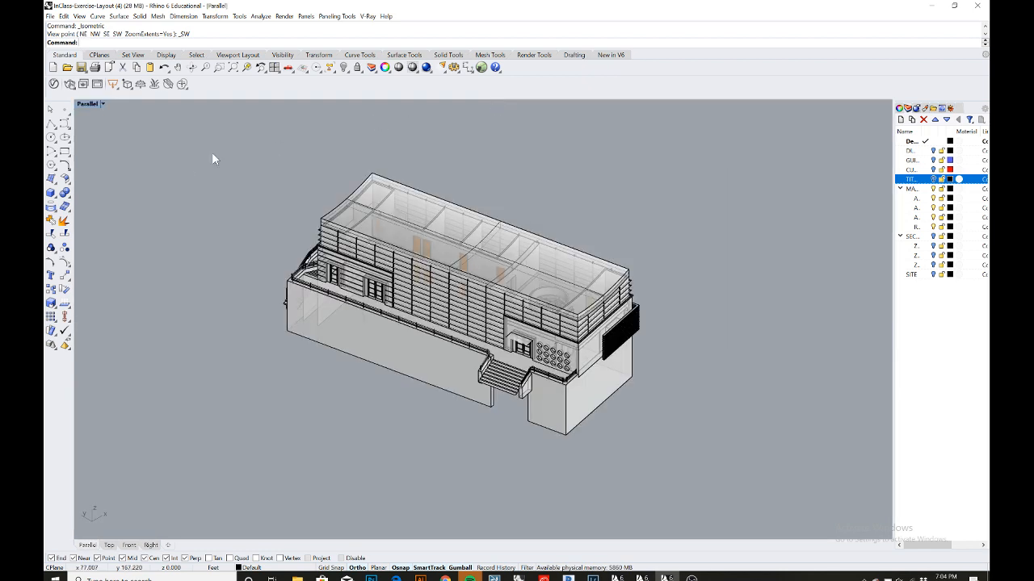
{"action": "left_click_drag", "start_coordinate": [205, 139], "coordinate": [783, 482]}
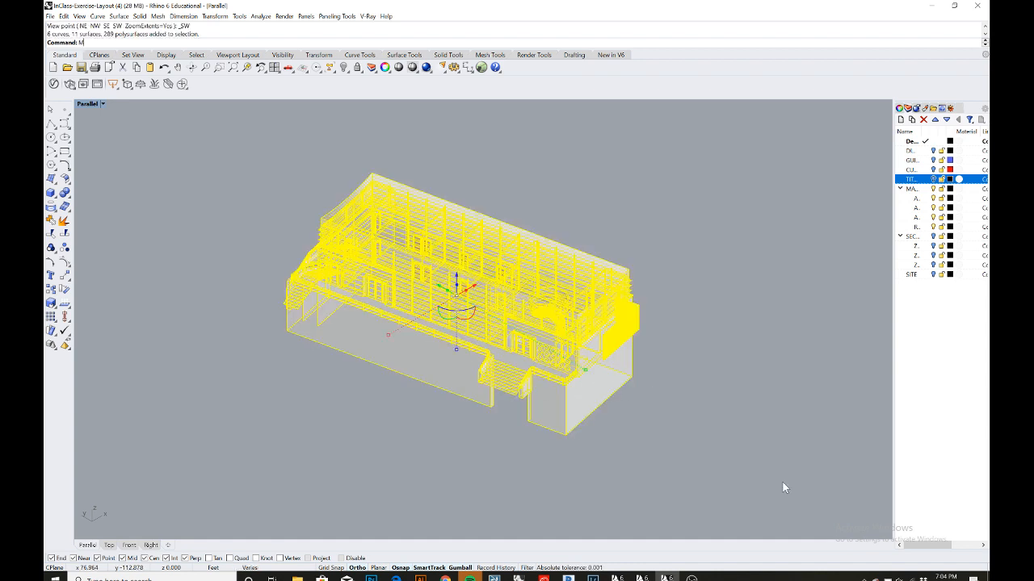
{"action": "type", "text": "ake2D"}
{"action": "key", "text": "Return"}
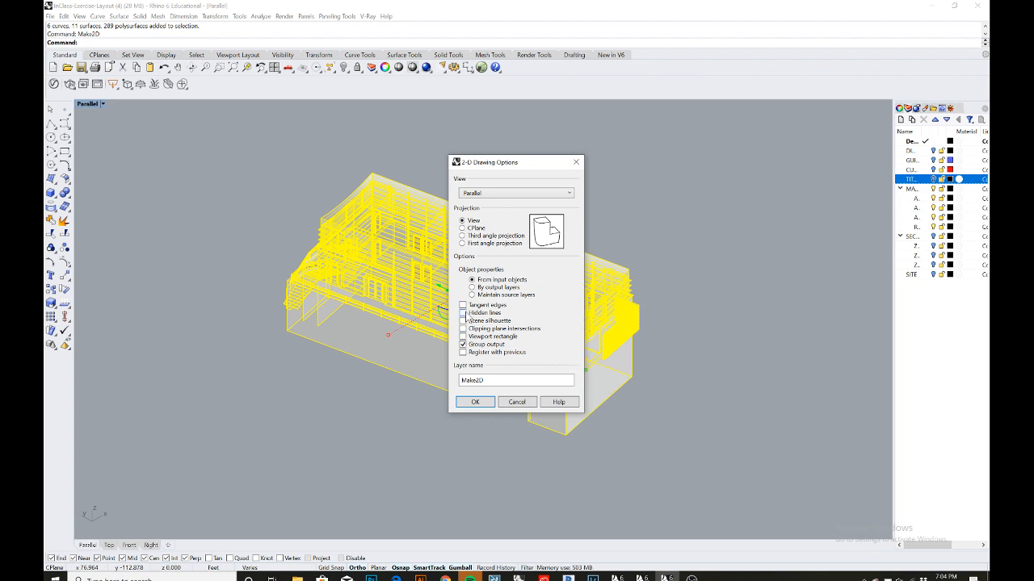
{"action": "left_click", "coordinate": [476, 403]}
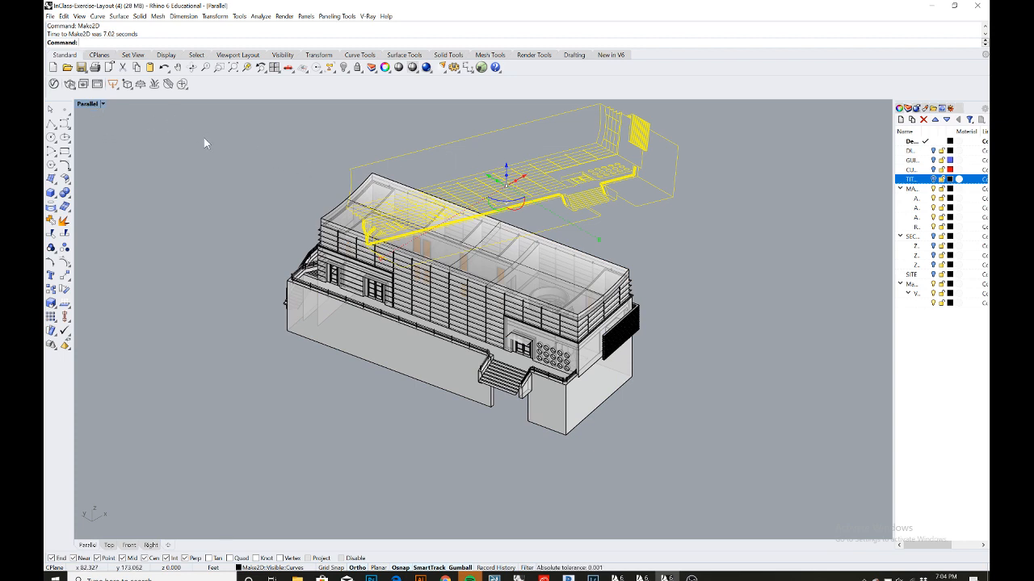
- Move the Make2D axonometric drawing away from the building in the Top view
{"action": "double_click", "coordinate": [88, 104]}
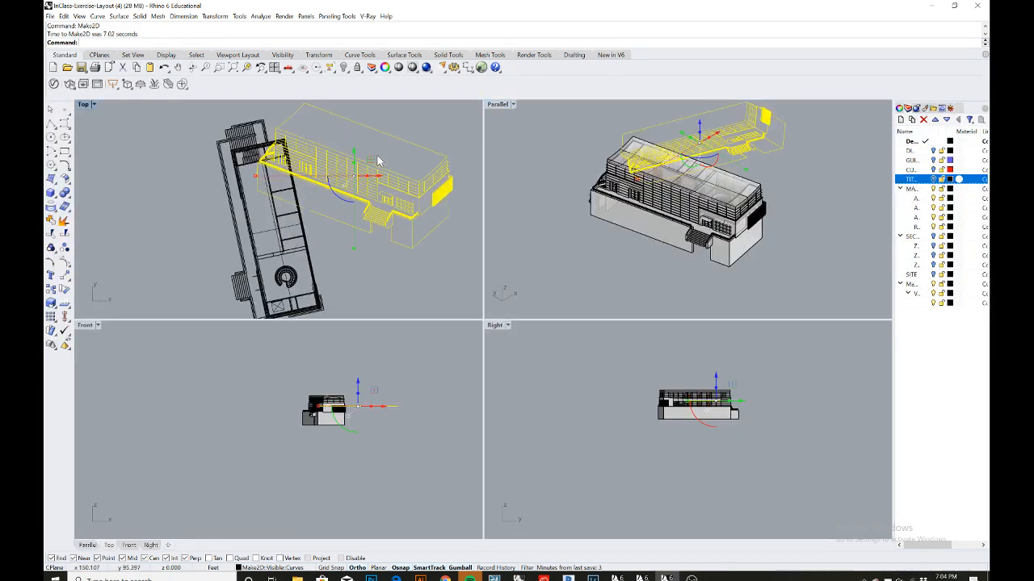
{"action": "scroll", "coordinate": [378, 160], "scroll_direction": "down", "scroll_amount": 5}
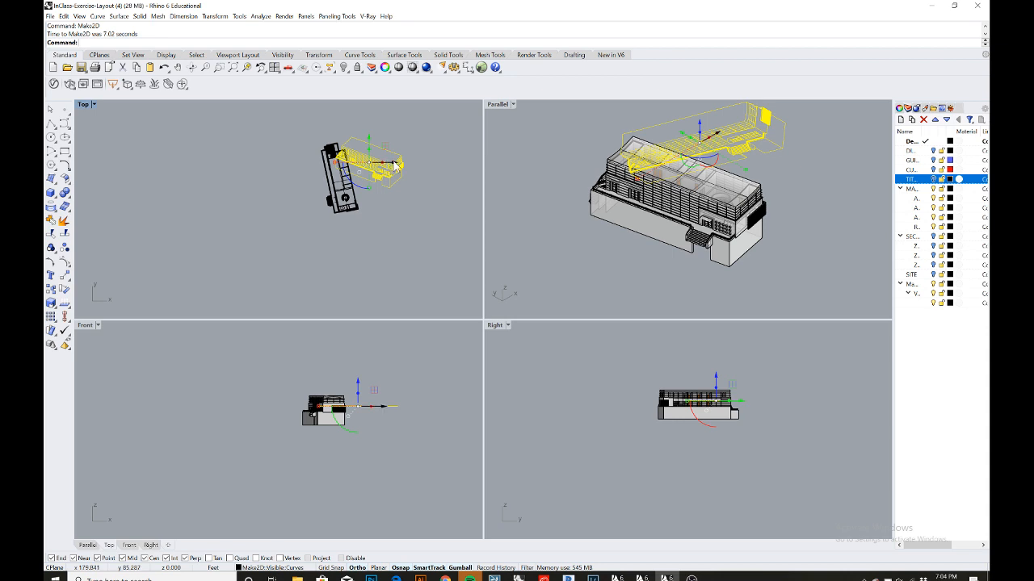
{"action": "left_click_drag", "start_coordinate": [396, 165], "coordinate": [141, 170]}
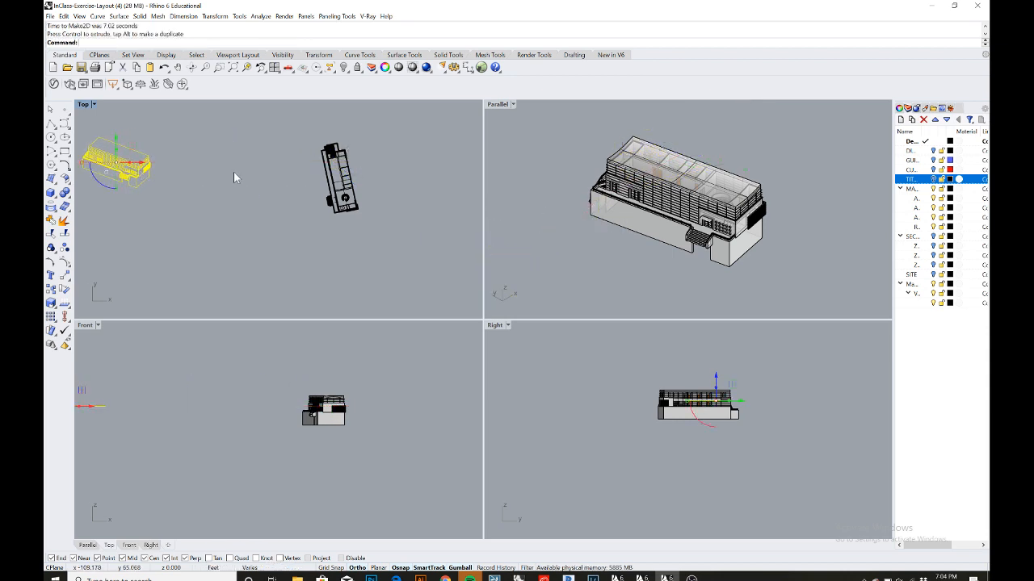
- Select the whole building in the Top view and run Make2D to produce a plan drawing
{"action": "double_click", "coordinate": [83, 106]}
{"action": "scroll", "coordinate": [322, 153], "scroll_direction": "down", "scroll_amount": 6}
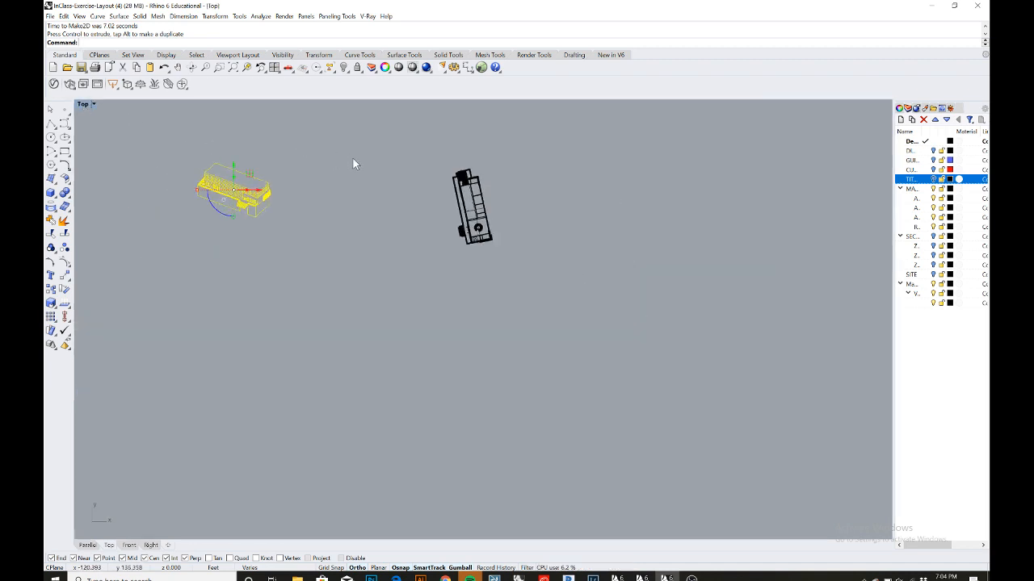
{"action": "right_click_drag", "start_coordinate": [355, 161], "coordinate": [173, 172]}
{"action": "scroll", "coordinate": [243, 181], "scroll_direction": "up", "scroll_amount": 10}
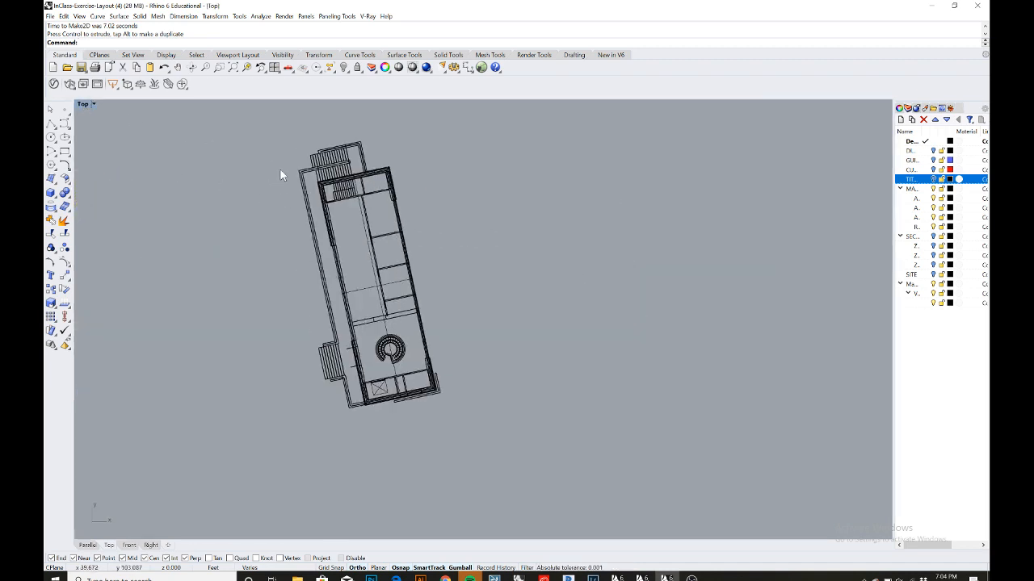
{"action": "left_click_drag", "start_coordinate": [246, 127], "coordinate": [480, 436]}
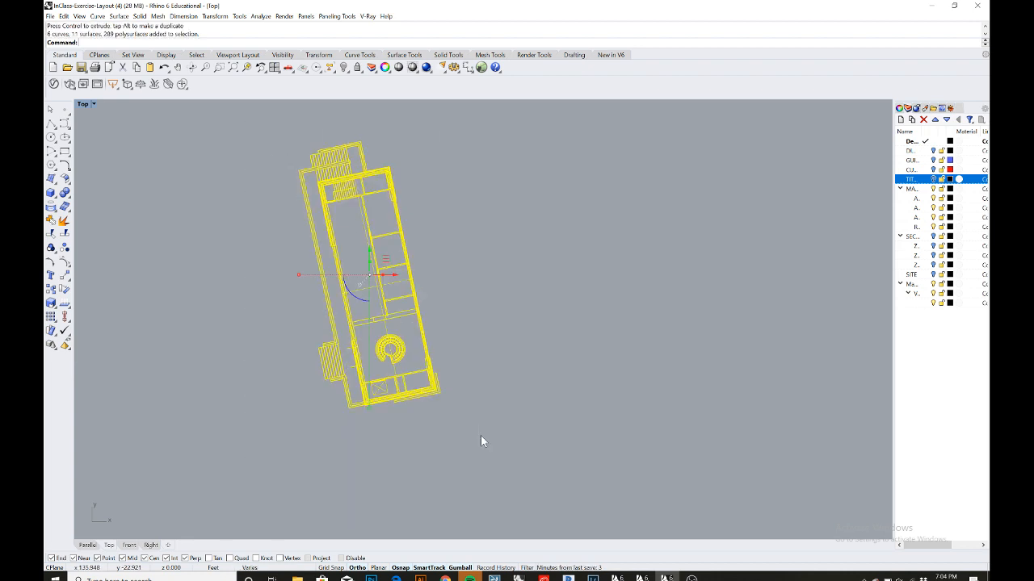
{"action": "type", "text": "Make2D"}
{"action": "key", "text": "Return"}
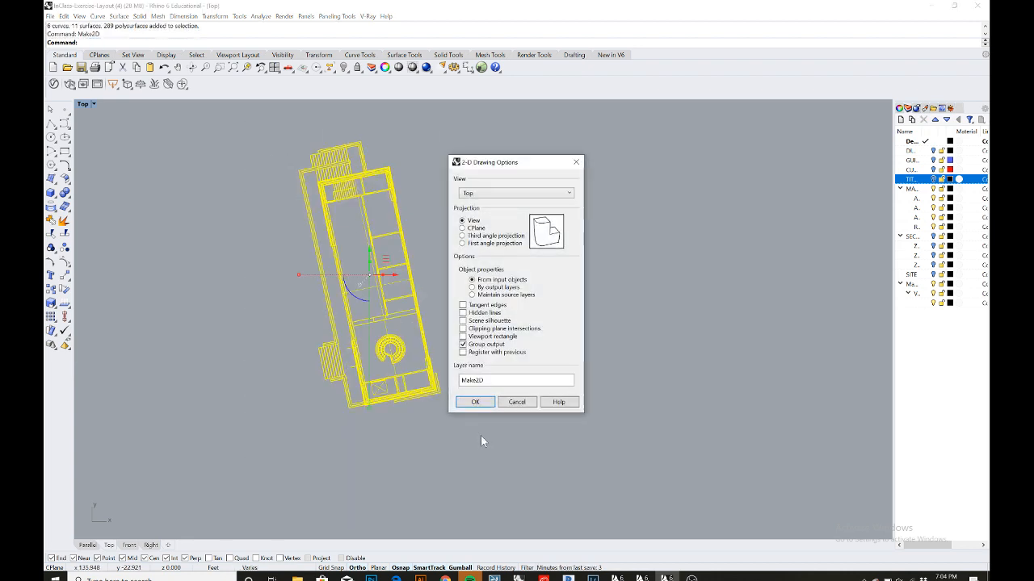
{"action": "left_click", "coordinate": [473, 402]}
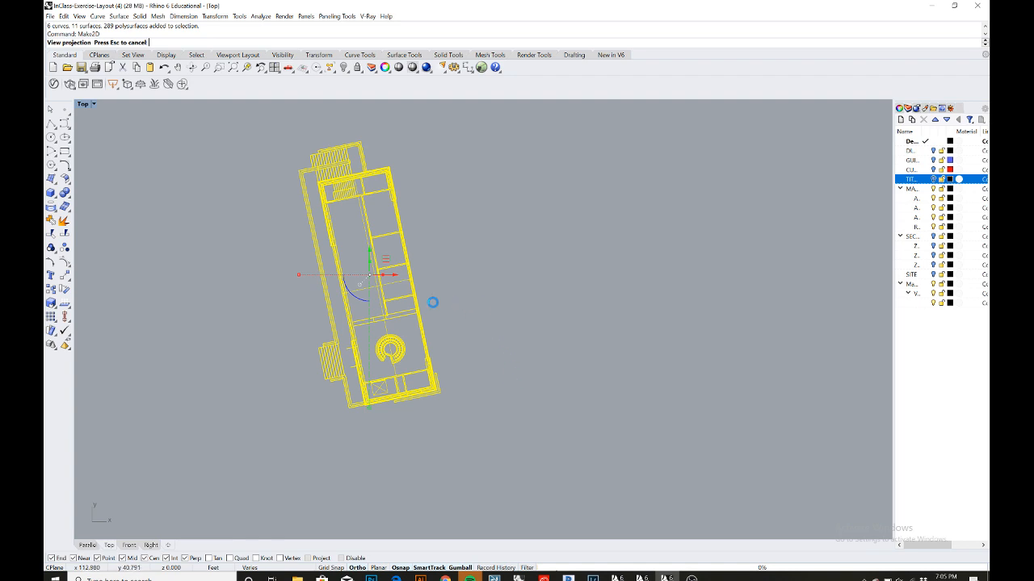
- Move the plan drawing to the right of the building and deselect it
{"action": "scroll", "coordinate": [436, 291], "scroll_direction": "down", "scroll_amount": 3}
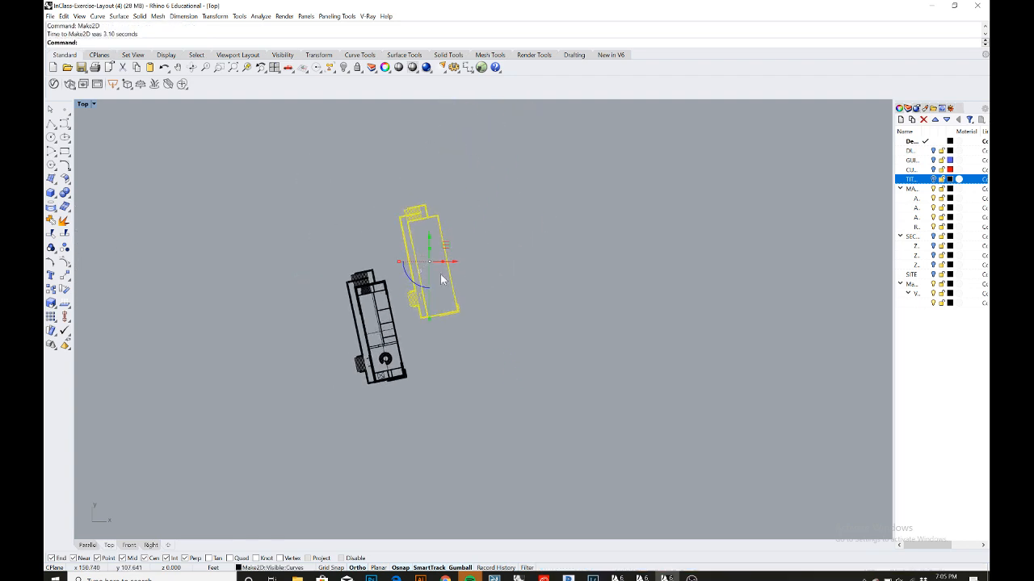
{"action": "left_click_drag", "start_coordinate": [454, 261], "coordinate": [628, 260]}
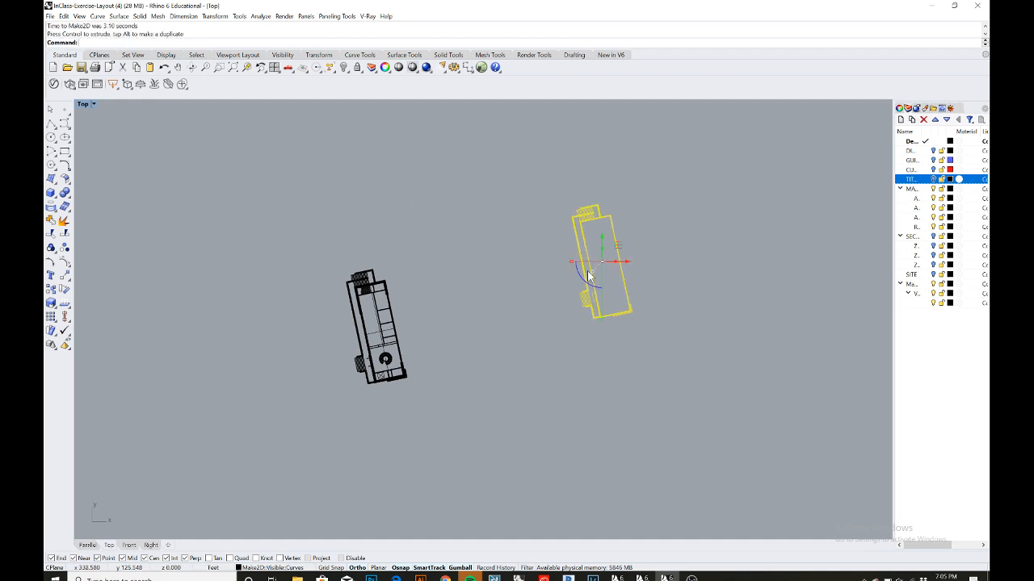
{"action": "left_click", "coordinate": [532, 285]}
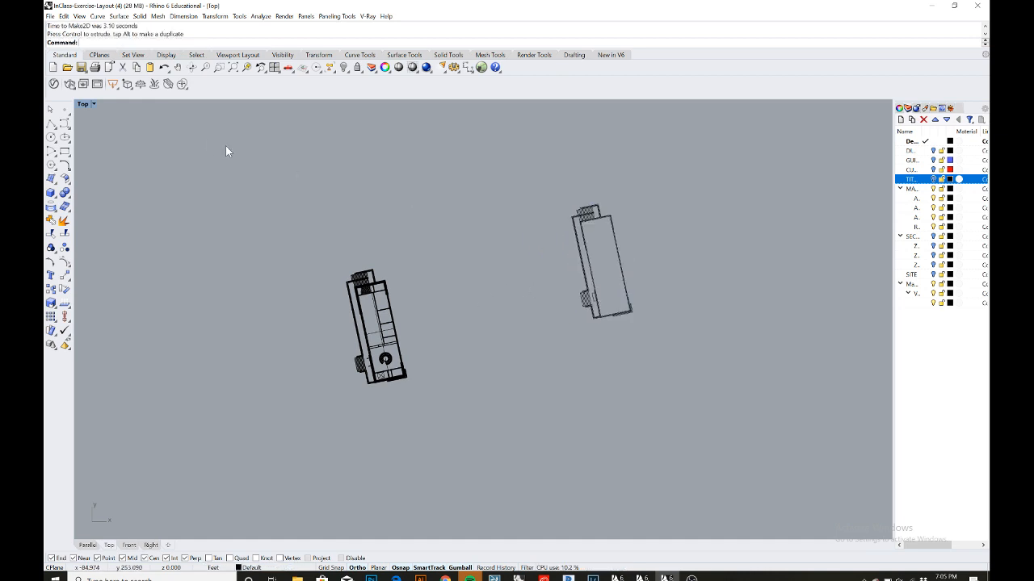
- Select the whole building in the Front view and run Make2D with the default options to produce a front elevation
{"action": "double_click", "coordinate": [86, 103]}
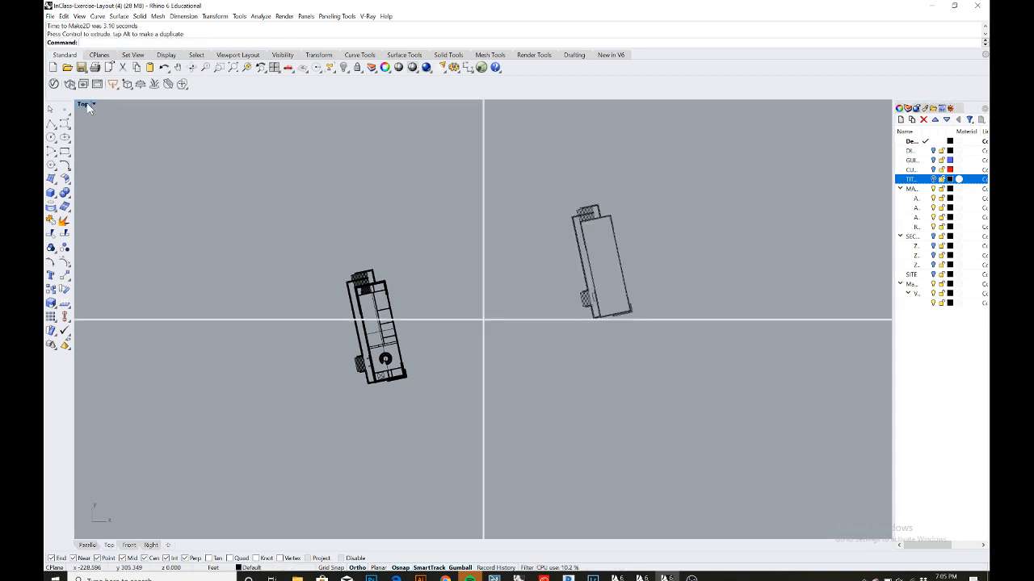
{"action": "scroll", "coordinate": [325, 413], "scroll_direction": "up", "scroll_amount": 4}
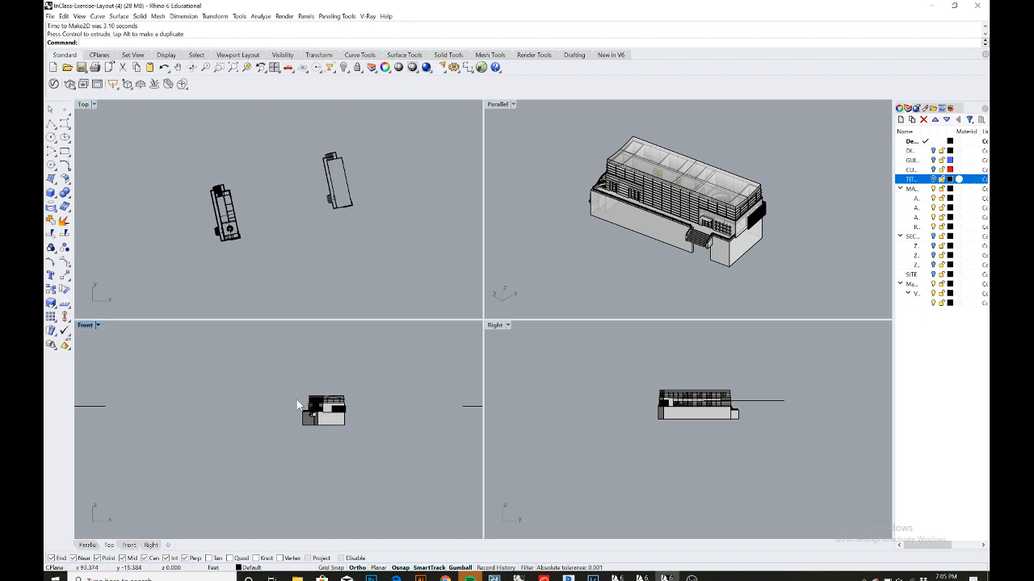
{"action": "left_click_drag", "start_coordinate": [282, 373], "coordinate": [376, 454]}
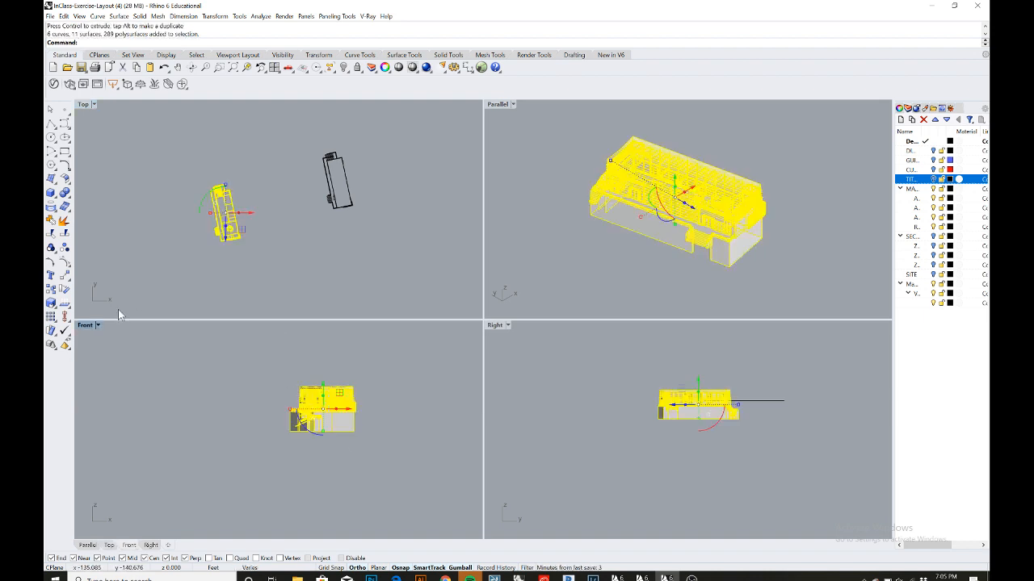
{"action": "double_click", "coordinate": [85, 325]}
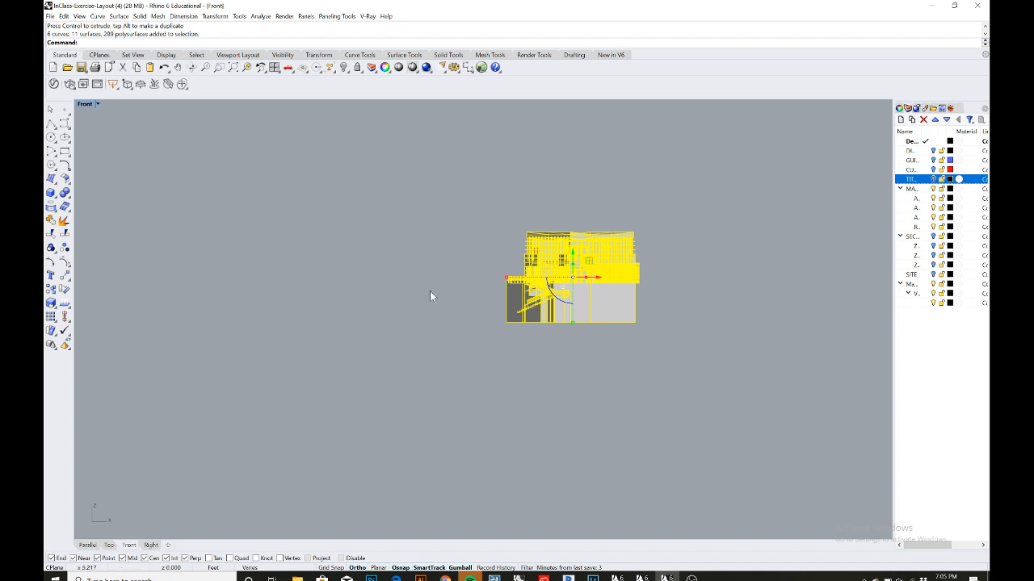
{"action": "right_click_drag", "start_coordinate": [489, 190], "coordinate": [370, 215]}
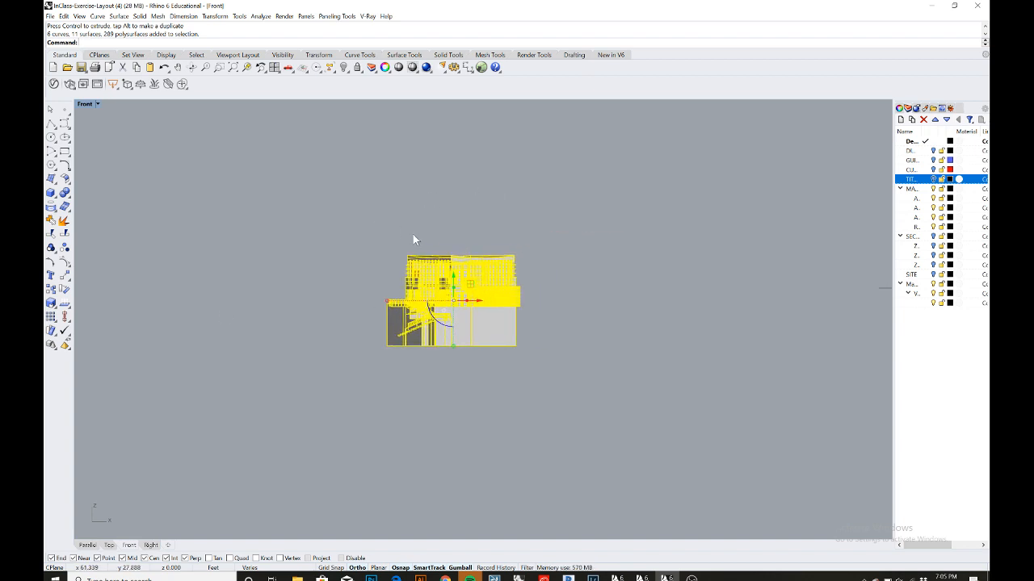
{"action": "scroll", "coordinate": [413, 236], "scroll_direction": "up", "scroll_amount": 2}
{"action": "type", "text": "Make2D"}
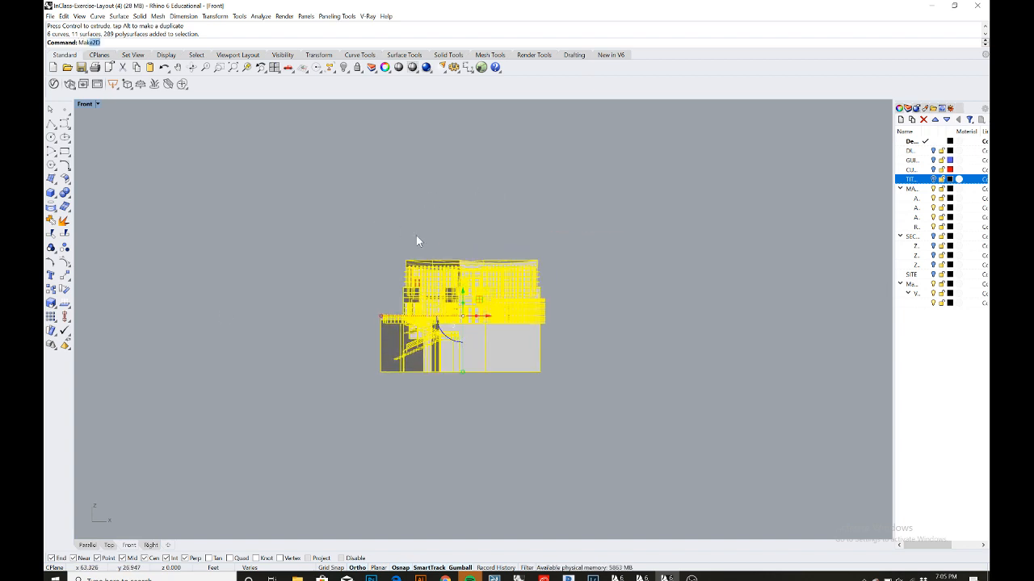
{"action": "key", "text": "Return"}
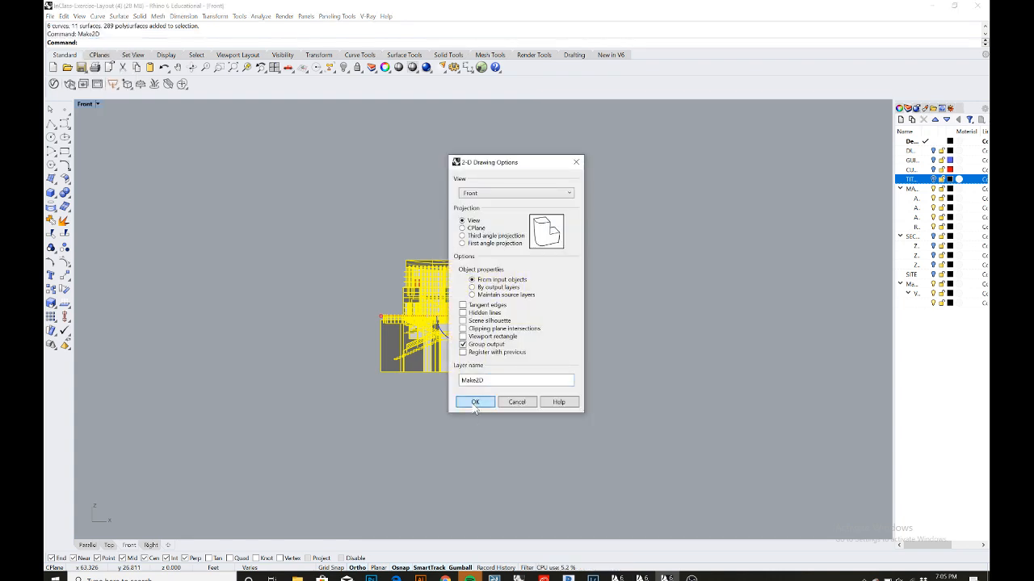
{"action": "left_click", "coordinate": [475, 406]}
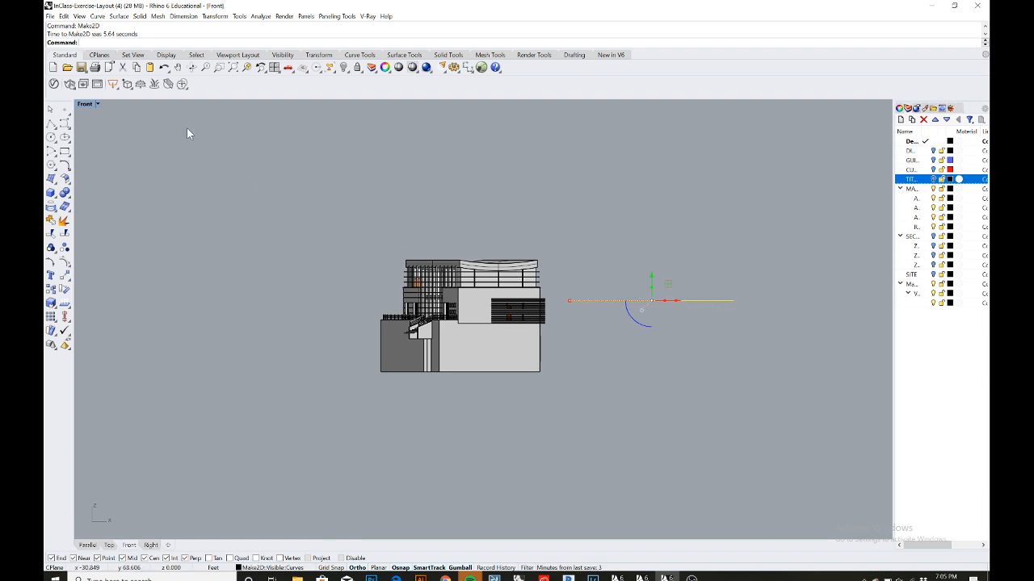
- Move the front elevation drawing to the right of the other drawings in the Top view
{"action": "double_click", "coordinate": [85, 105]}
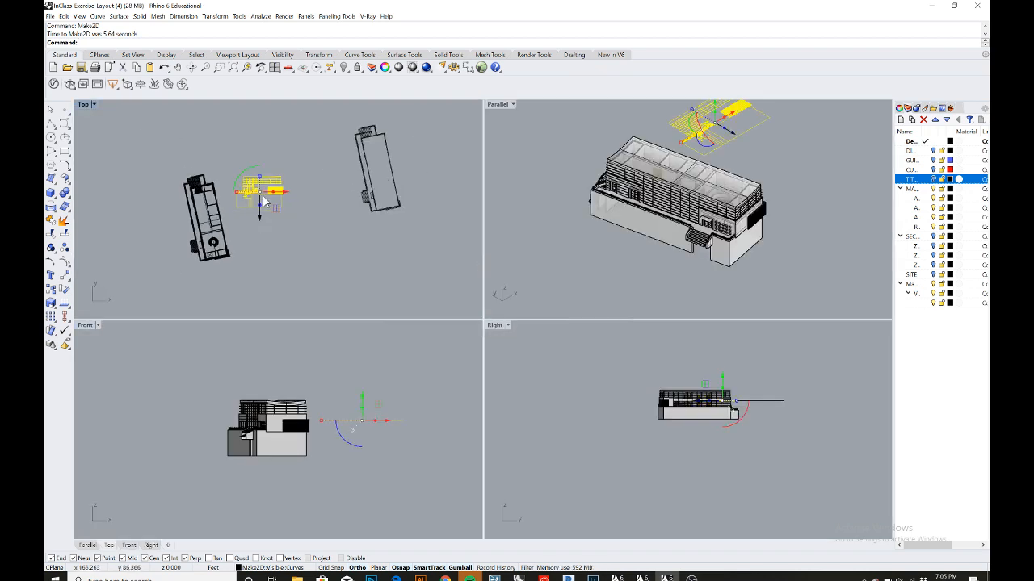
{"action": "scroll", "coordinate": [264, 201], "scroll_direction": "down", "scroll_amount": 3}
{"action": "left_click_drag", "start_coordinate": [282, 196], "coordinate": [436, 205]}
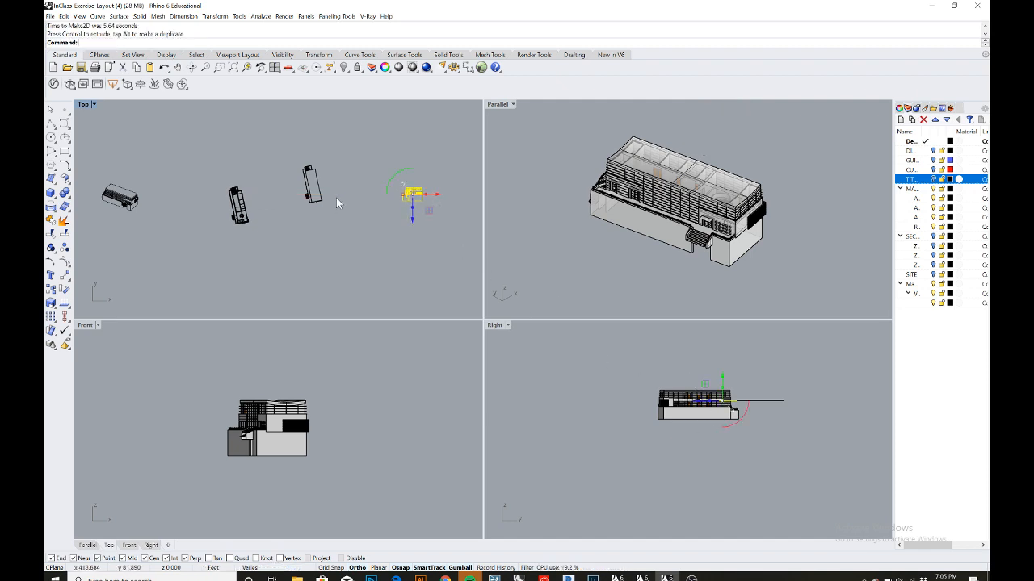
- Select the whole building and run Make2D in the Right view to produce a right elevation
{"action": "left_click_drag", "start_coordinate": [215, 178], "coordinate": [257, 242]}
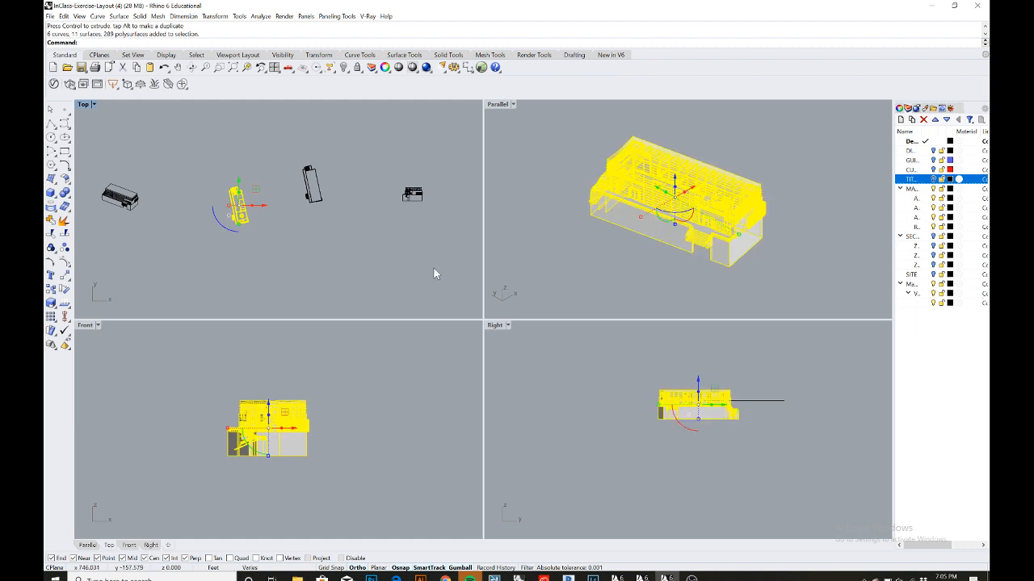
{"action": "double_click", "coordinate": [494, 325]}
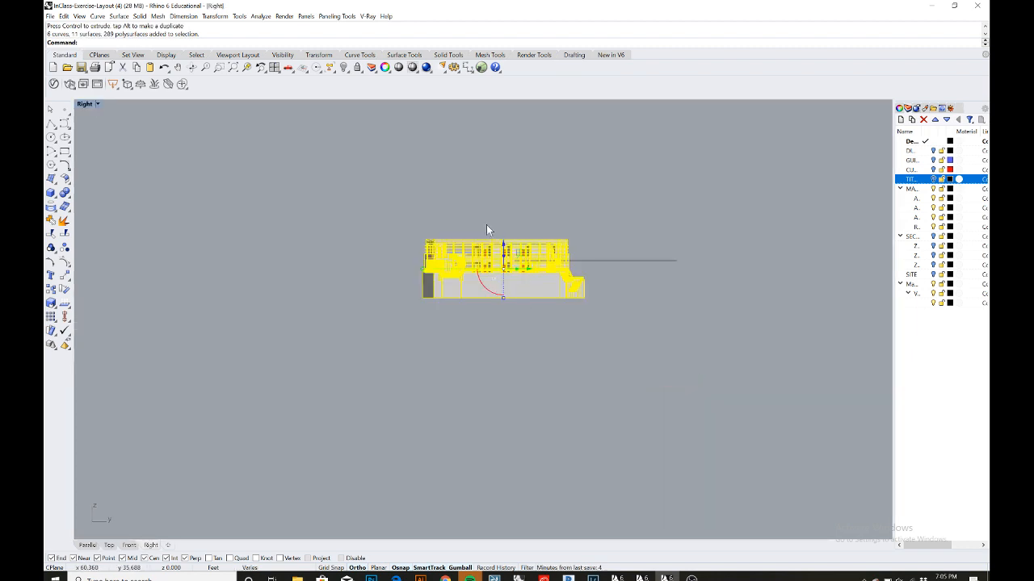
{"action": "type", "text": "M"}
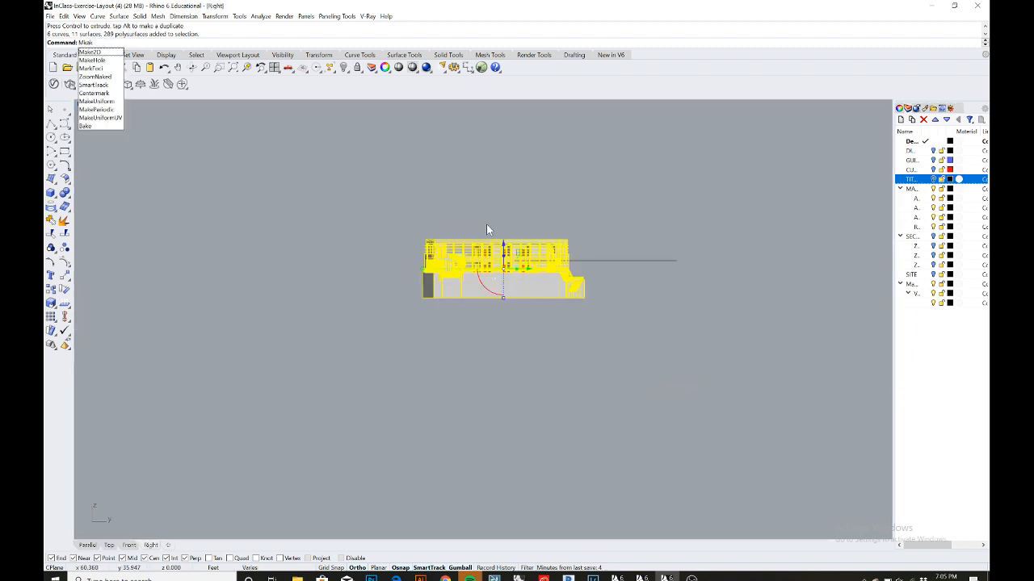
{"action": "type", "text": "ak"}
{"action": "key", "text": "Return"}
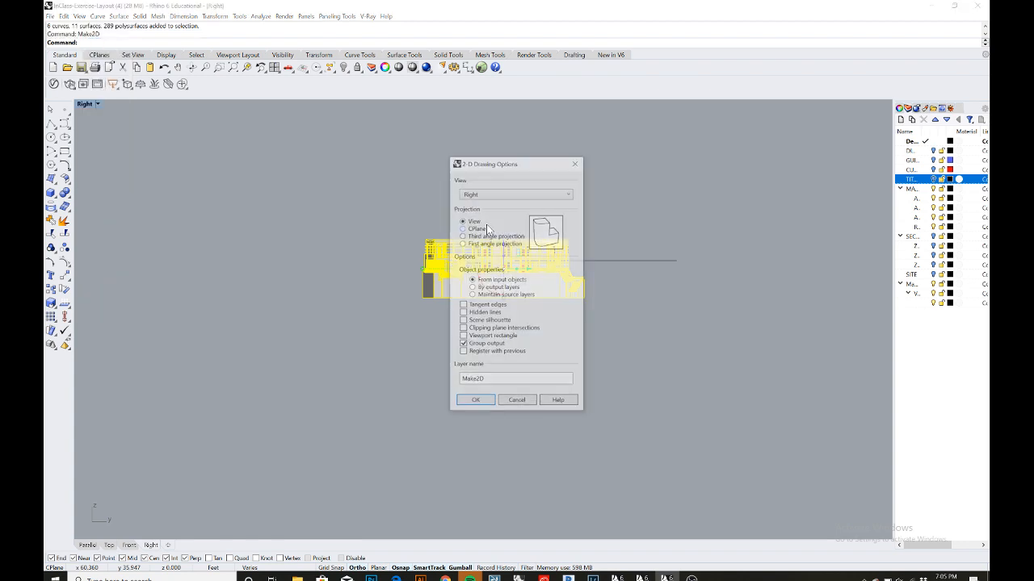
{"action": "left_click", "coordinate": [475, 401]}
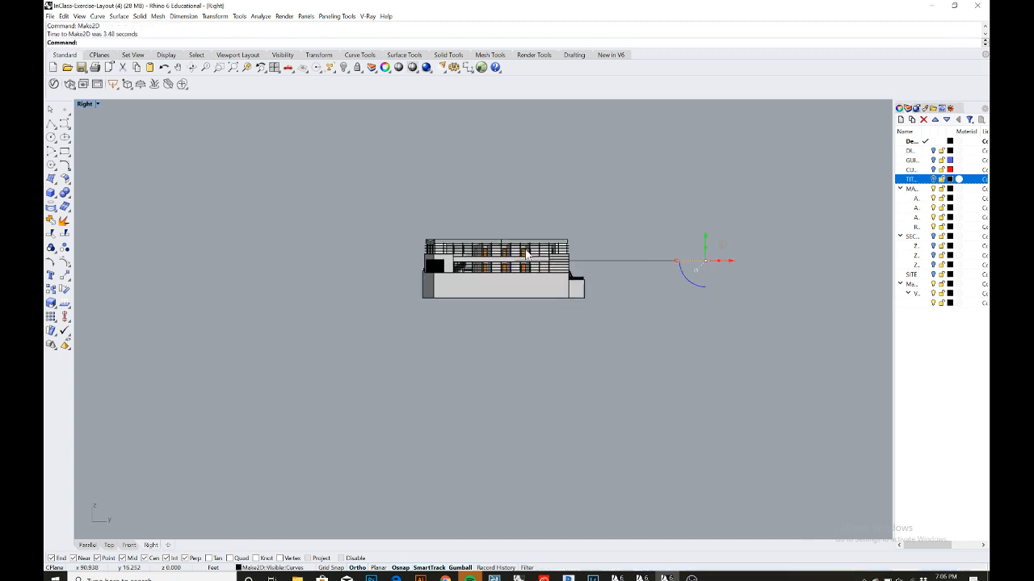
- Move the right elevation drawing above the other drawings in the Top view and deselect it
{"action": "double_click", "coordinate": [87, 105]}
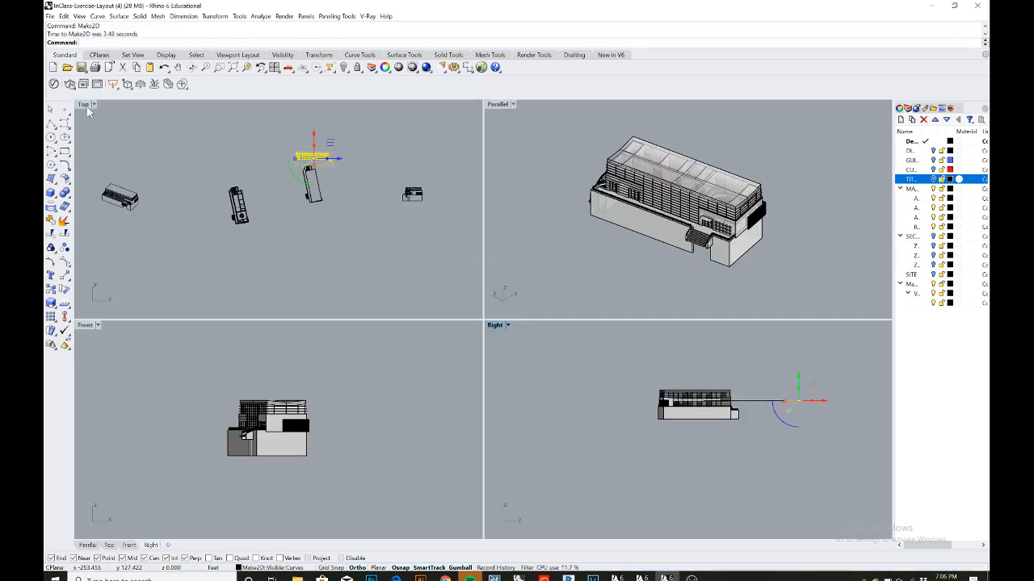
{"action": "scroll", "coordinate": [314, 157], "scroll_direction": "up", "scroll_amount": 4}
{"action": "left_click_drag", "start_coordinate": [316, 143], "coordinate": [316, 133]}
{"action": "scroll", "coordinate": [271, 210], "scroll_direction": "down", "scroll_amount": 4}
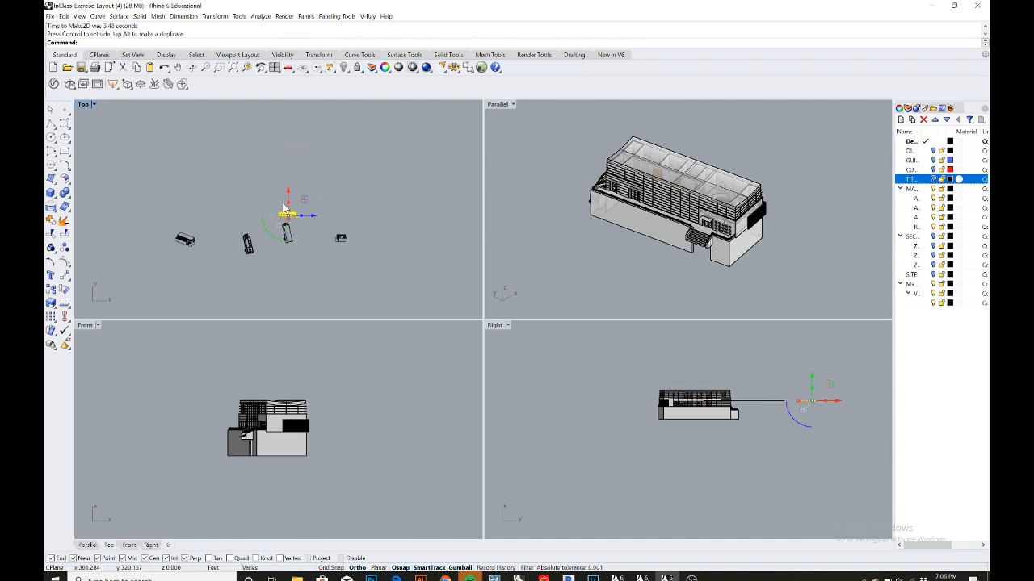
{"action": "left_click_drag", "start_coordinate": [290, 192], "coordinate": [291, 157]}
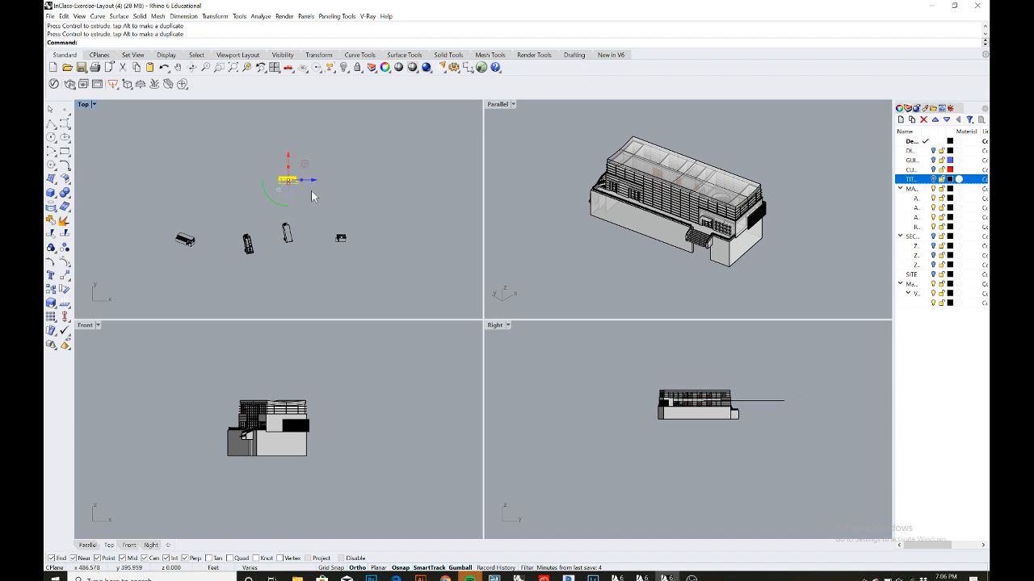
{"action": "left_click", "coordinate": [311, 192]}
- Add a text label reading RIGHT and place it below the right elevation drawing
{"action": "scroll", "coordinate": [292, 183], "scroll_direction": "up", "scroll_amount": 8}
{"action": "scroll", "coordinate": [272, 186], "scroll_direction": "up", "scroll_amount": 3}
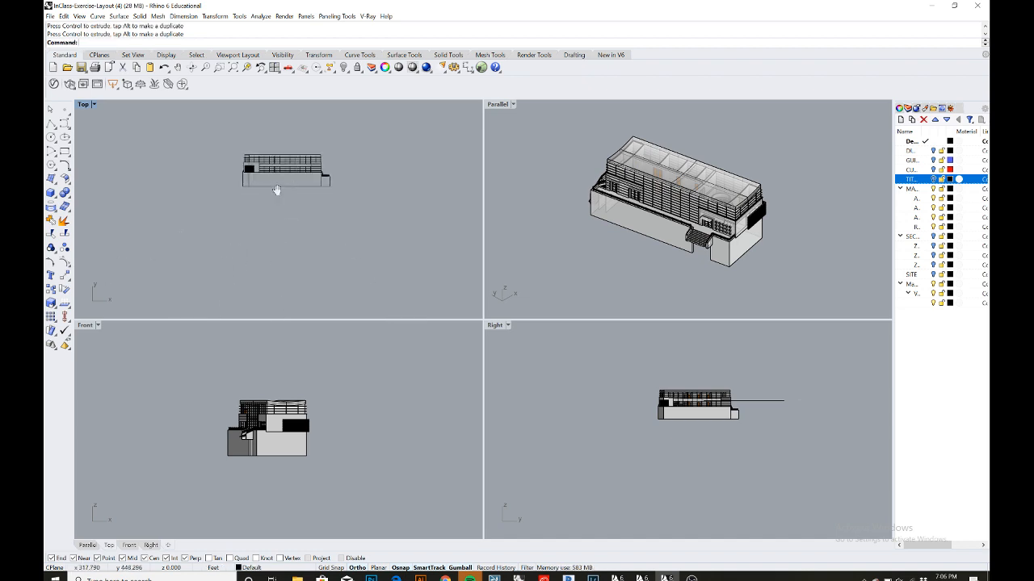
{"action": "right_click_drag", "start_coordinate": [276, 190], "coordinate": [255, 208]}
{"action": "scroll", "coordinate": [265, 192], "scroll_direction": "up", "scroll_amount": 6}
{"action": "scroll", "coordinate": [266, 194], "scroll_direction": "down", "scroll_amount": 4}
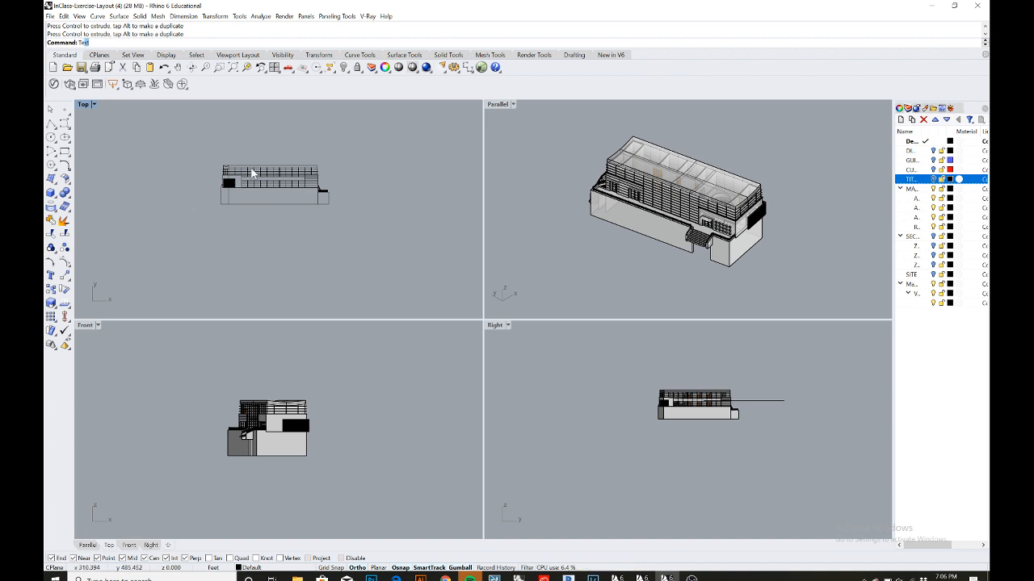
{"action": "type", "text": "xt"}
{"action": "key", "text": "Return"}
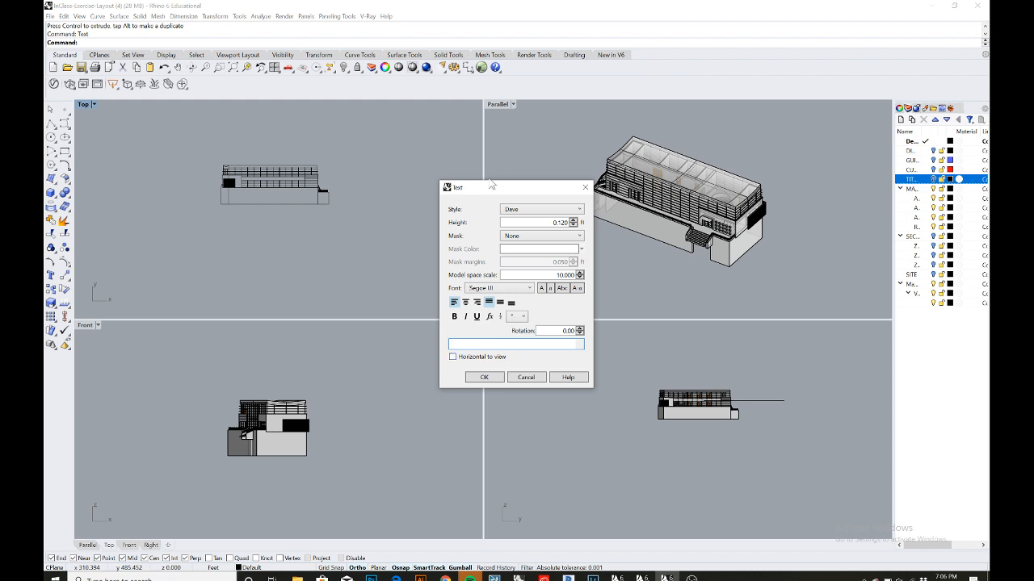
{"action": "left_click_drag", "start_coordinate": [491, 185], "coordinate": [412, 147]}
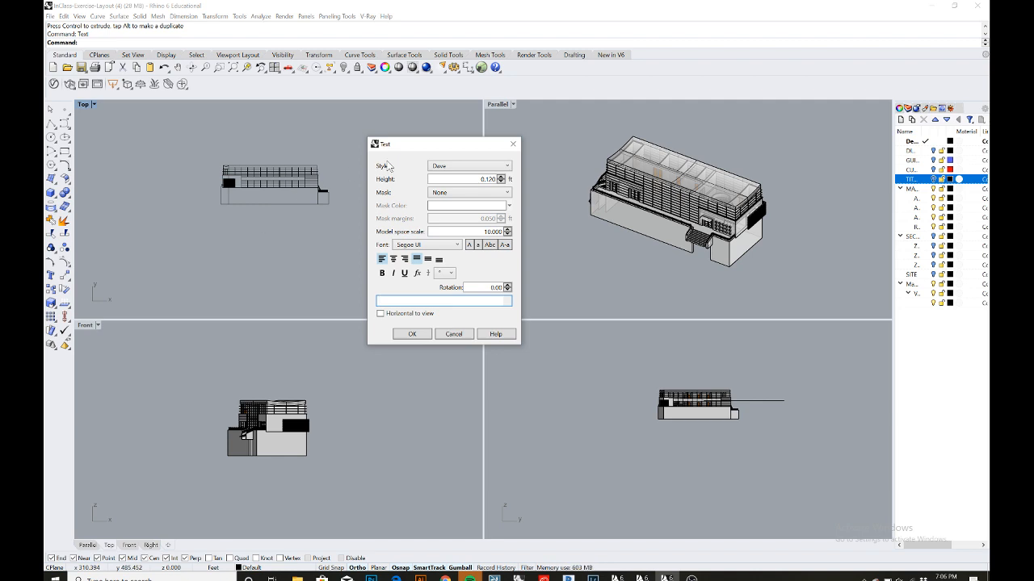
{"action": "left_click_drag", "start_coordinate": [419, 149], "coordinate": [366, 141]}
{"action": "left_click_drag", "start_coordinate": [410, 138], "coordinate": [409, 140]}
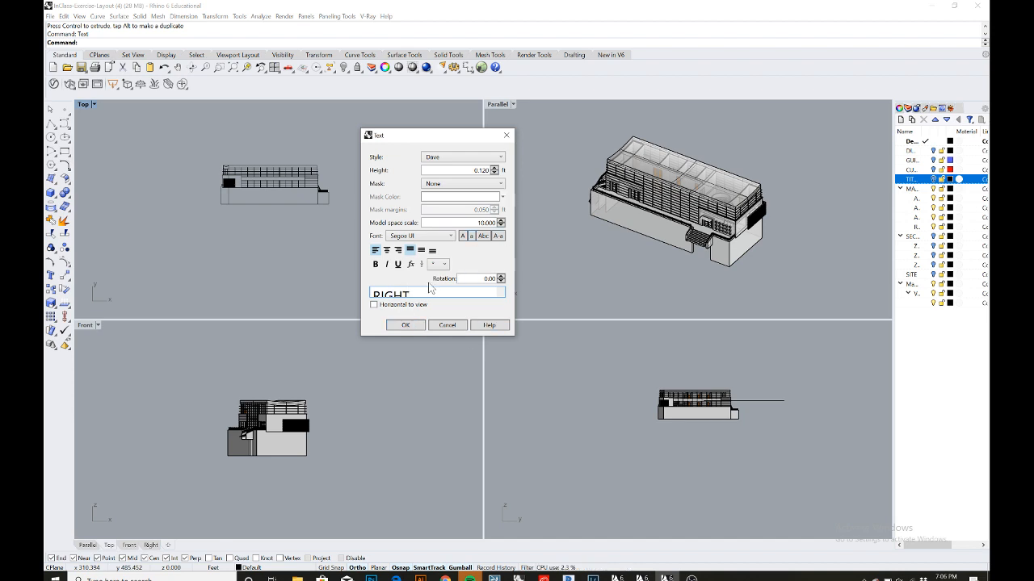
{"action": "left_click", "coordinate": [415, 327]}
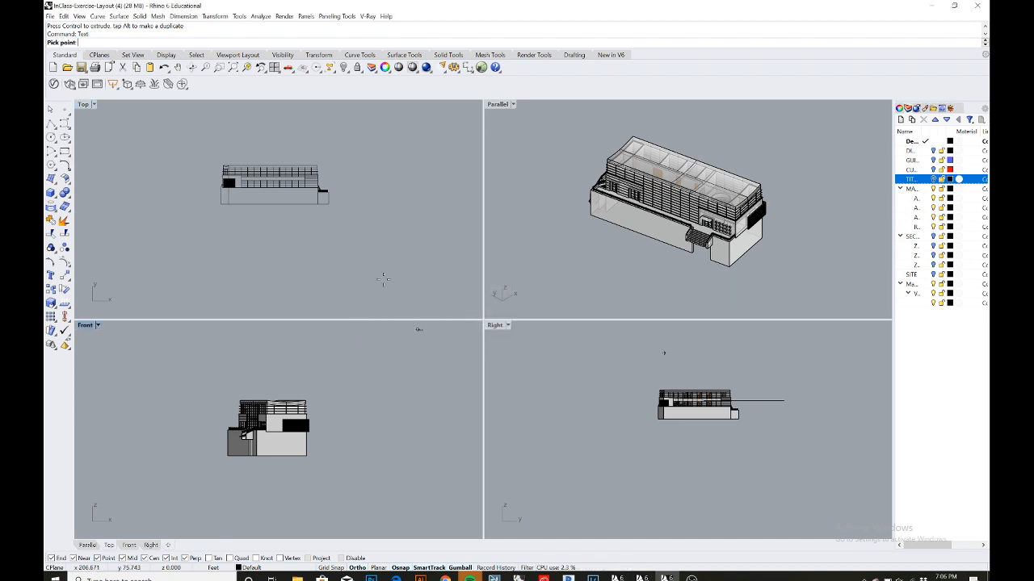
{"action": "left_click", "coordinate": [229, 225]}
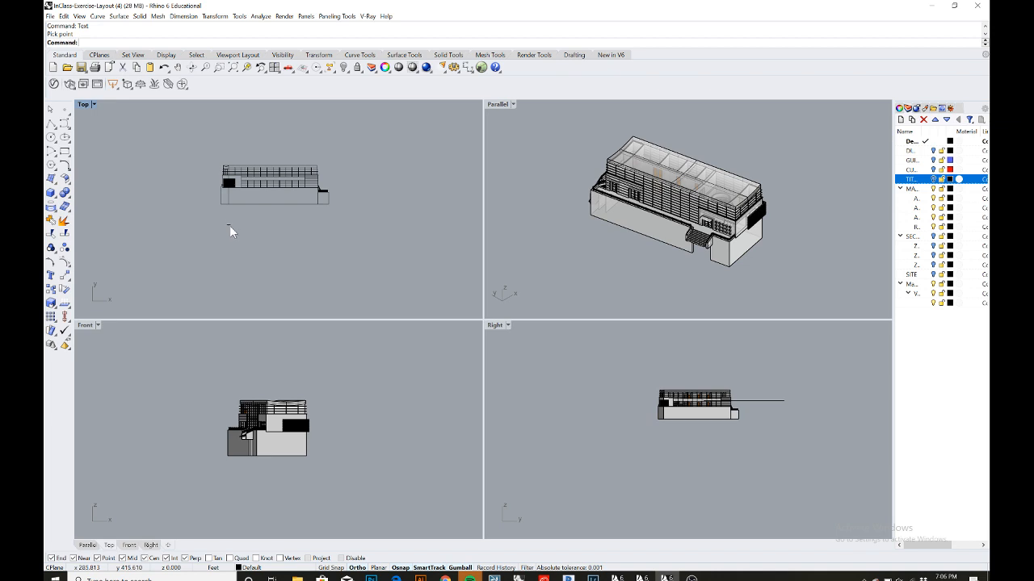
- Move the RIGHT label closer beneath the right elevation drawing and deselect it
{"action": "scroll", "coordinate": [229, 225], "scroll_direction": "up", "scroll_amount": 4}
{"action": "left_click", "coordinate": [228, 225]}
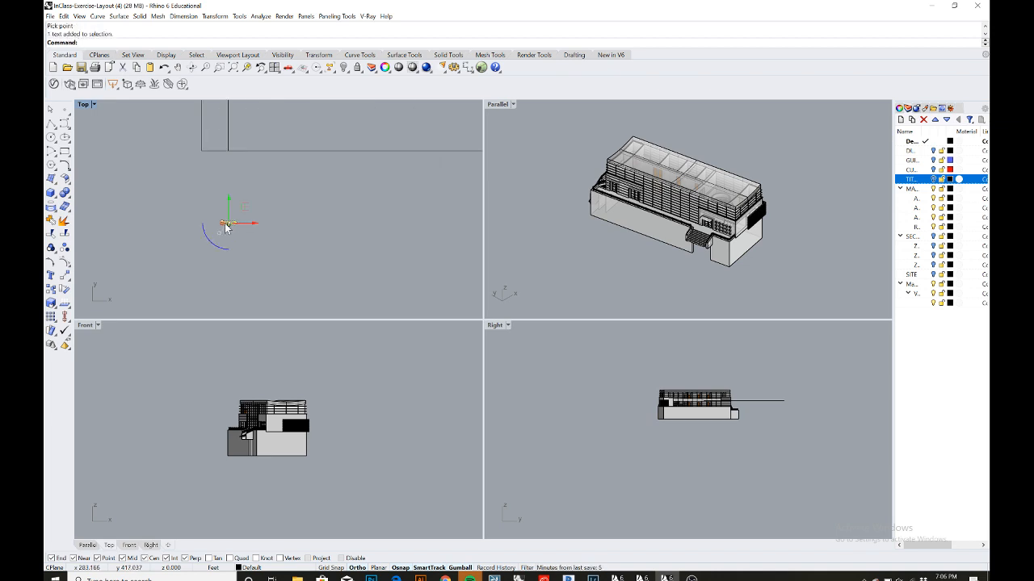
{"action": "scroll", "coordinate": [218, 228], "scroll_direction": "up", "scroll_amount": 1}
{"action": "left_click_drag", "start_coordinate": [219, 227], "coordinate": [212, 186]}
{"action": "scroll", "coordinate": [201, 226], "scroll_direction": "down", "scroll_amount": 3}
{"action": "scroll", "coordinate": [212, 194], "scroll_direction": "up", "scroll_amount": 5}
{"action": "left_click_drag", "start_coordinate": [239, 226], "coordinate": [234, 226]}
{"action": "left_click", "coordinate": [275, 218]}
{"action": "scroll", "coordinate": [262, 218], "scroll_direction": "down", "scroll_amount": 3}
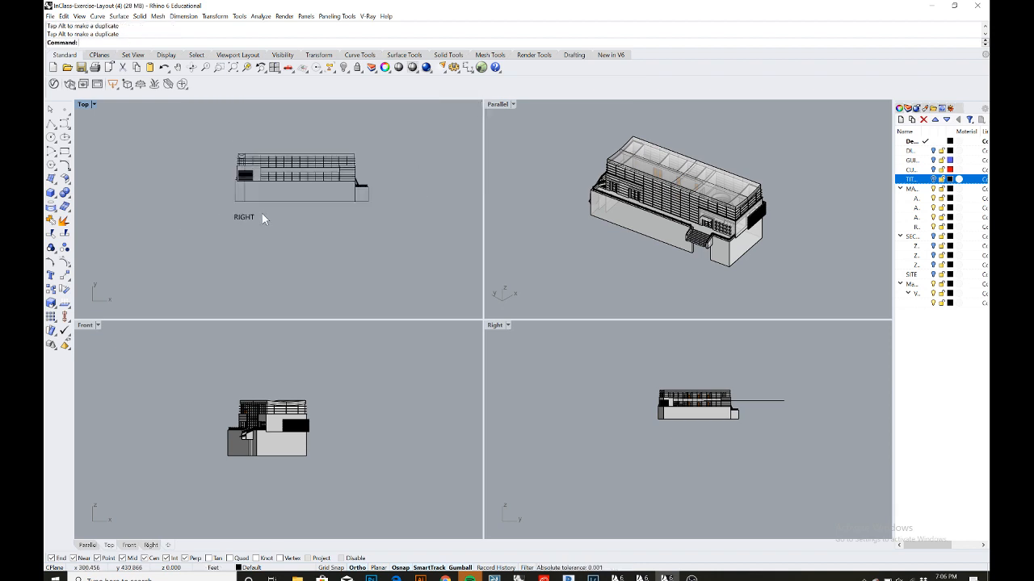
- Nudge the RIGHT label up slightly under the elevation and deselect it
{"action": "scroll", "coordinate": [243, 240], "scroll_direction": "up", "scroll_amount": 3}
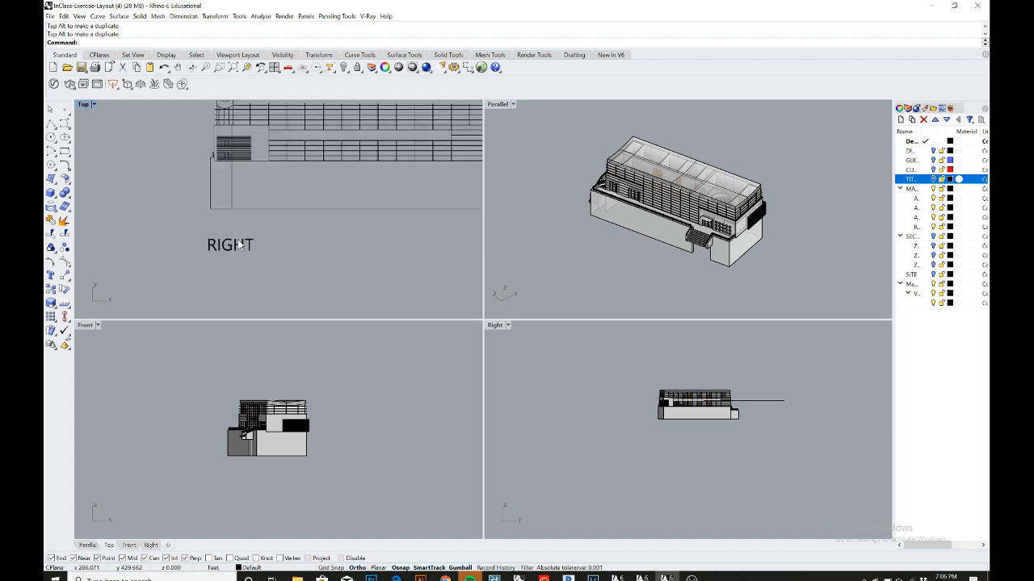
{"action": "left_click", "coordinate": [239, 245]}
{"action": "left_click_drag", "start_coordinate": [230, 225], "coordinate": [231, 214]}
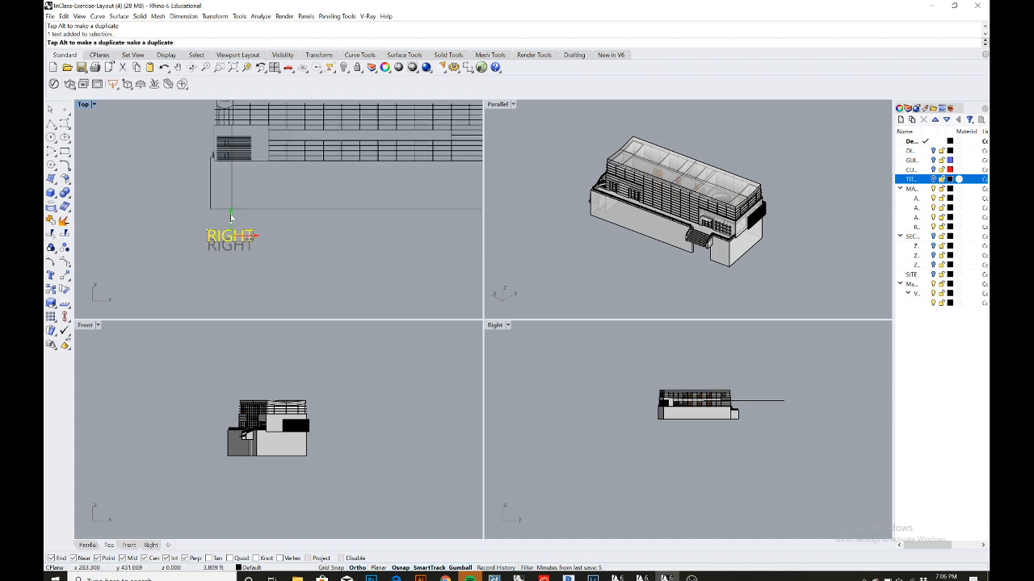
{"action": "left_click", "coordinate": [278, 219]}
{"action": "scroll", "coordinate": [279, 218], "scroll_direction": "down", "scroll_amount": 3}
{"action": "scroll", "coordinate": [278, 219], "scroll_direction": "down", "scroll_amount": 2}
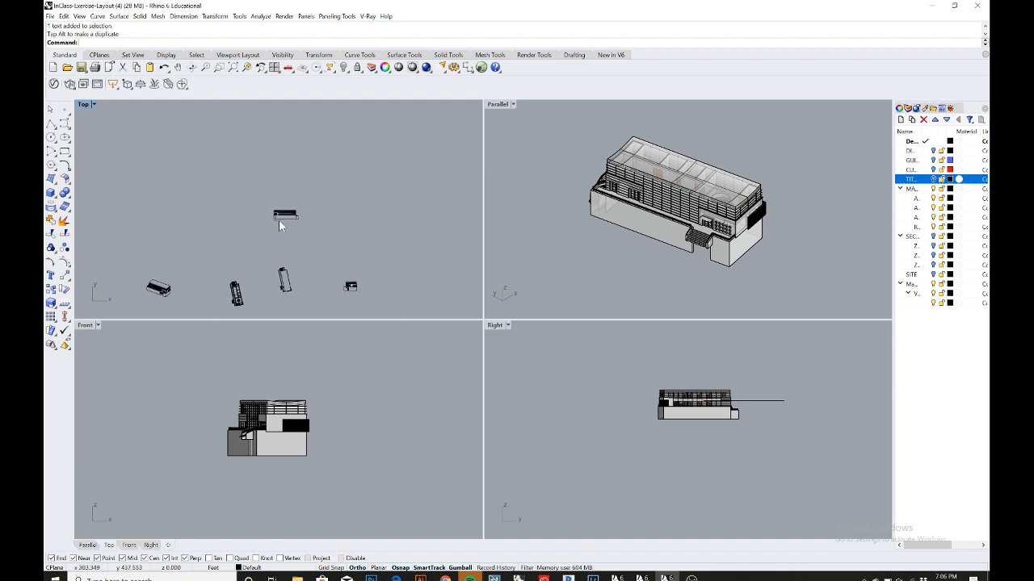
- Copy and paste the RIGHT label, then move the copy below the axonometric drawing
{"action": "scroll", "coordinate": [274, 210], "scroll_direction": "up", "scroll_amount": 4}
{"action": "left_click", "coordinate": [274, 203]}
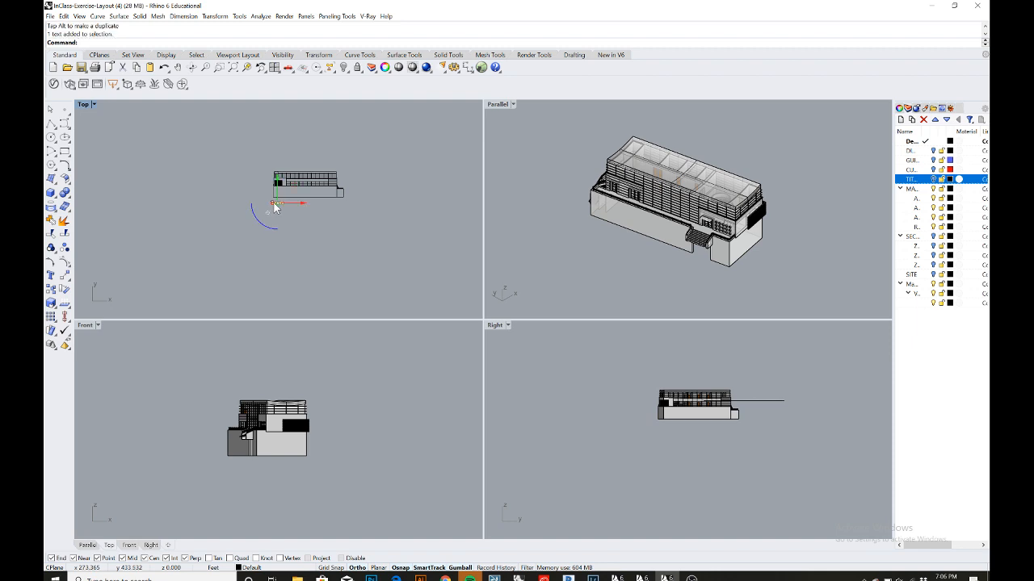
{"action": "key", "text": "ctrl+c"}
{"action": "key", "text": "ctrl+v"}
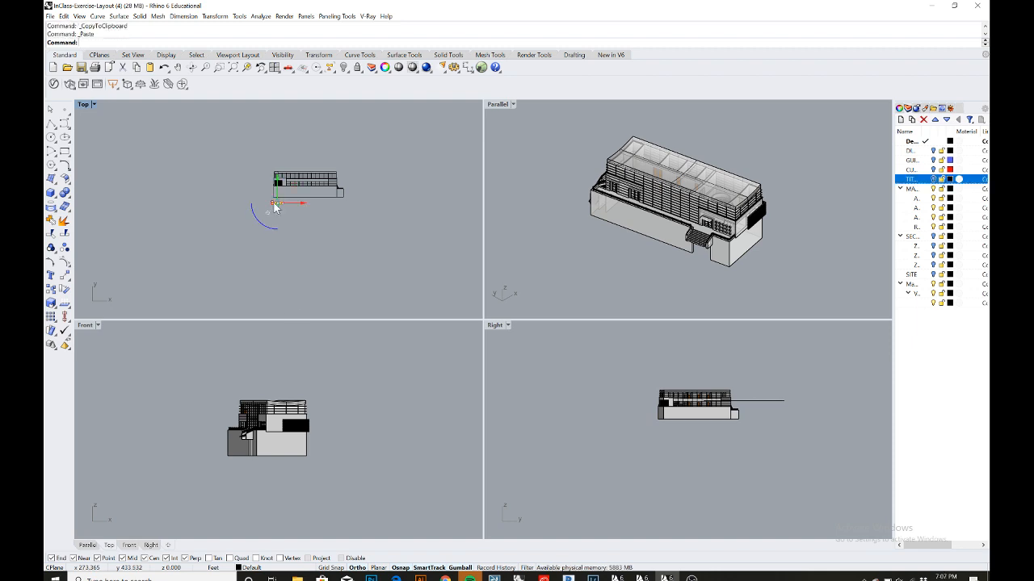
{"action": "scroll", "coordinate": [273, 203], "scroll_direction": "down", "scroll_amount": 5}
{"action": "left_click_drag", "start_coordinate": [274, 198], "coordinate": [218, 270]}
- Place the copied label below the axonometric drawing and change its text to ISOMETRIC
{"action": "scroll", "coordinate": [217, 258], "scroll_direction": "up", "scroll_amount": 8}
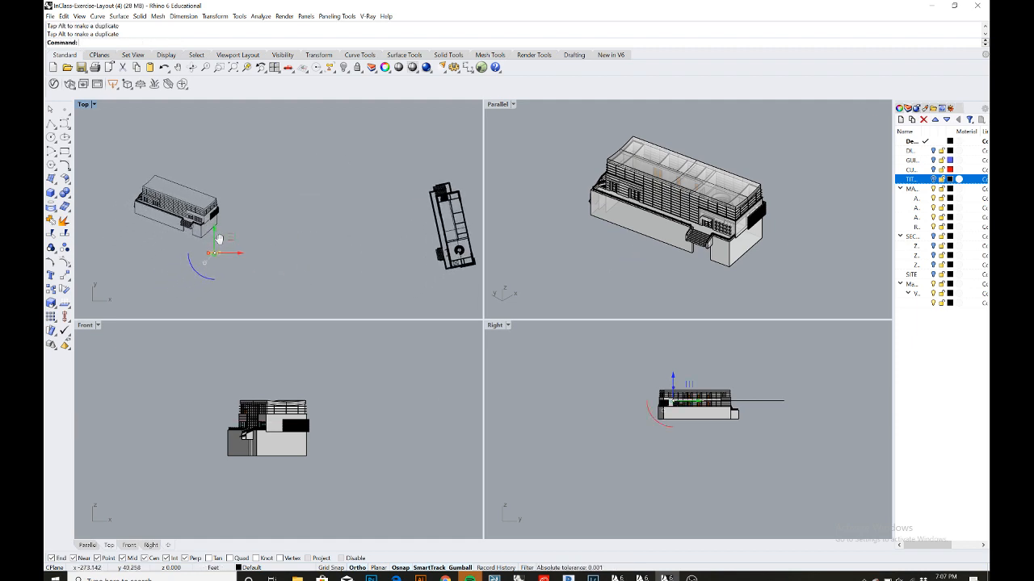
{"action": "scroll", "coordinate": [218, 240], "scroll_direction": "up", "scroll_amount": 4}
{"action": "left_click_drag", "start_coordinate": [323, 239], "coordinate": [175, 226]}
{"action": "scroll", "coordinate": [171, 223], "scroll_direction": "up", "scroll_amount": 3}
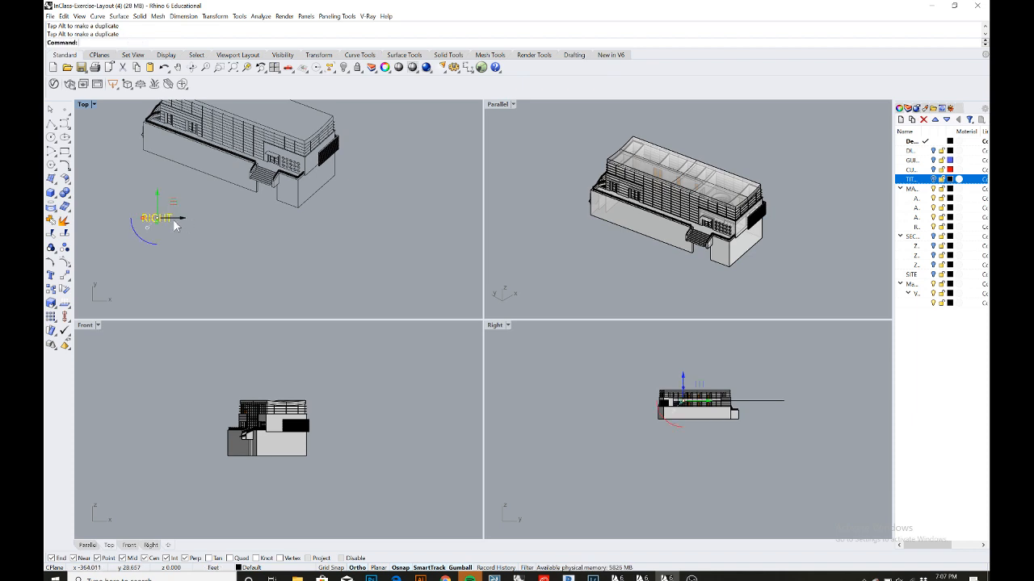
{"action": "double_click", "coordinate": [170, 224]}
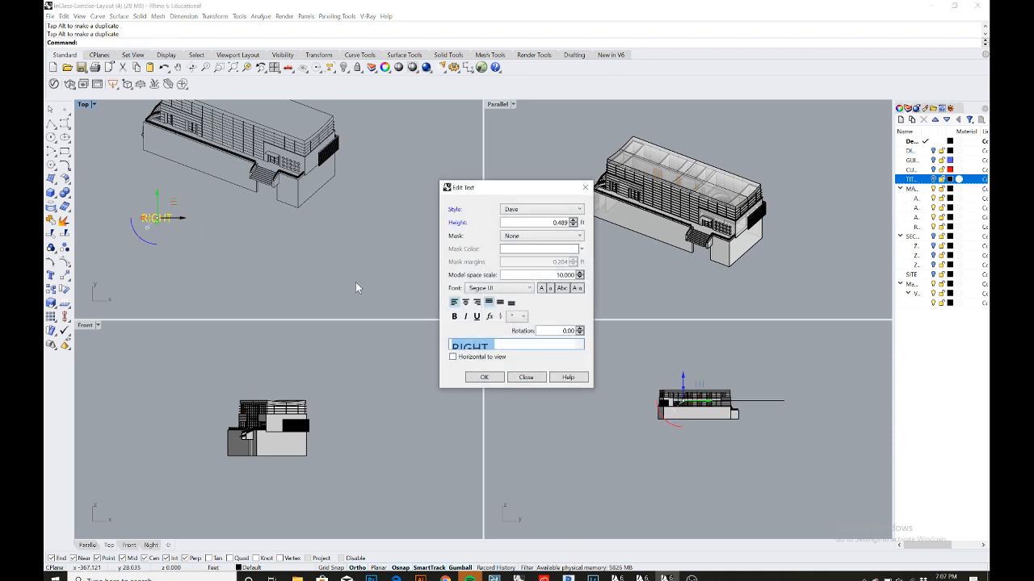
{"action": "key", "text": "BackSpace"}
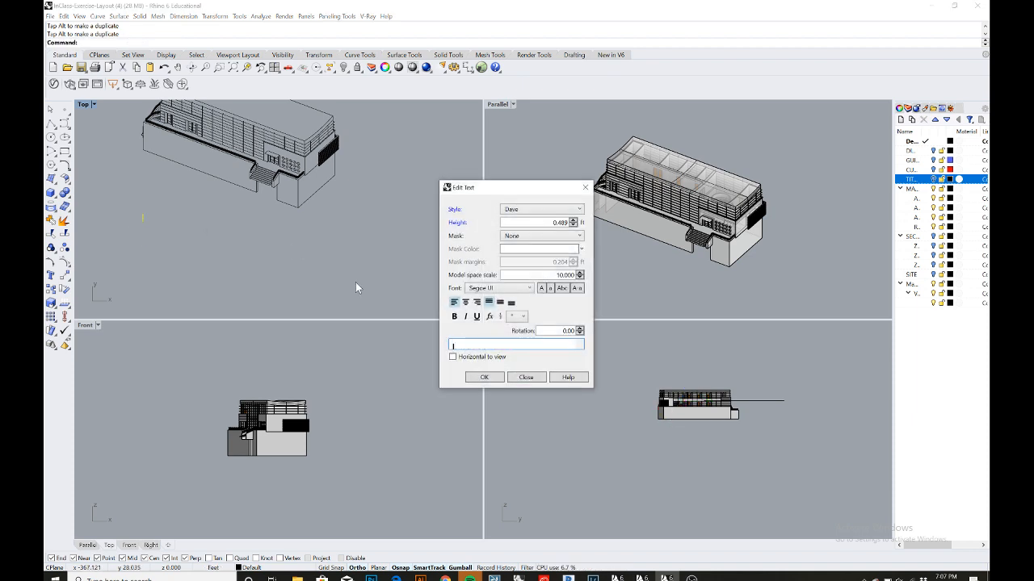
{"action": "type", "text": "ISOMETRIC"}
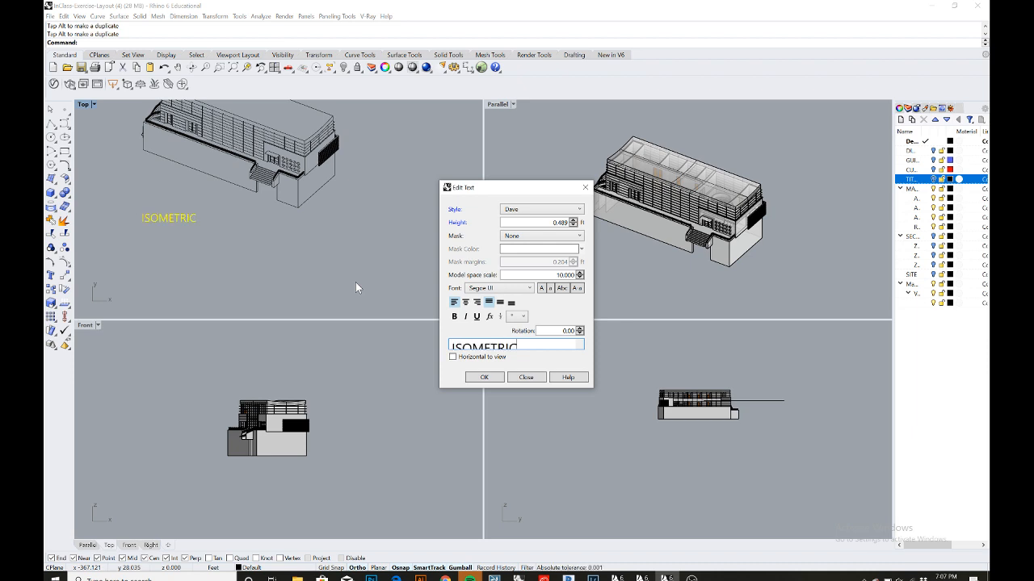
{"action": "left_click", "coordinate": [499, 379]}
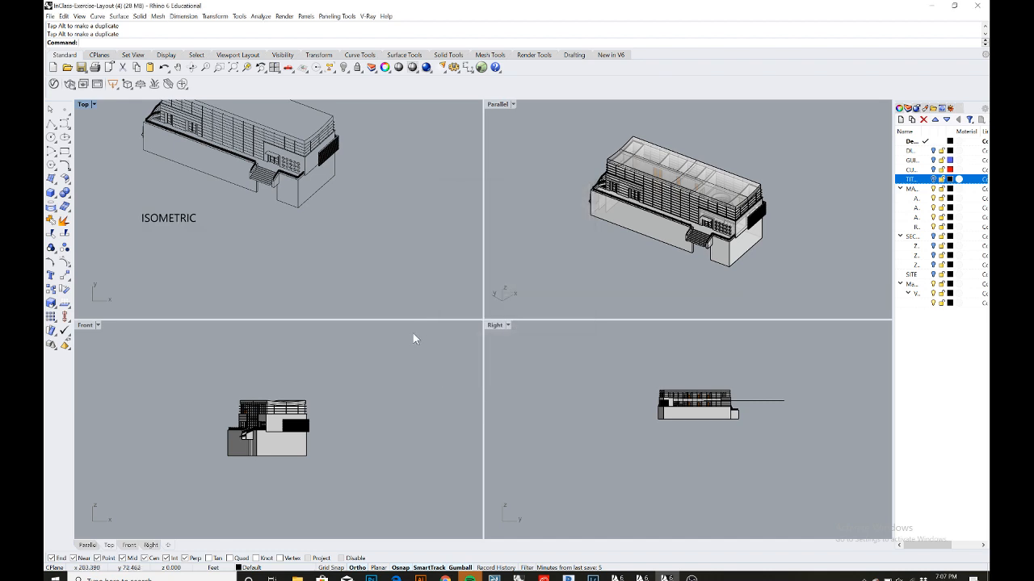
- Copy and paste the ISOMETRIC label and move the copy below the front elevation drawing in the plan layout
{"action": "scroll", "coordinate": [367, 254], "scroll_direction": "down", "scroll_amount": 4}
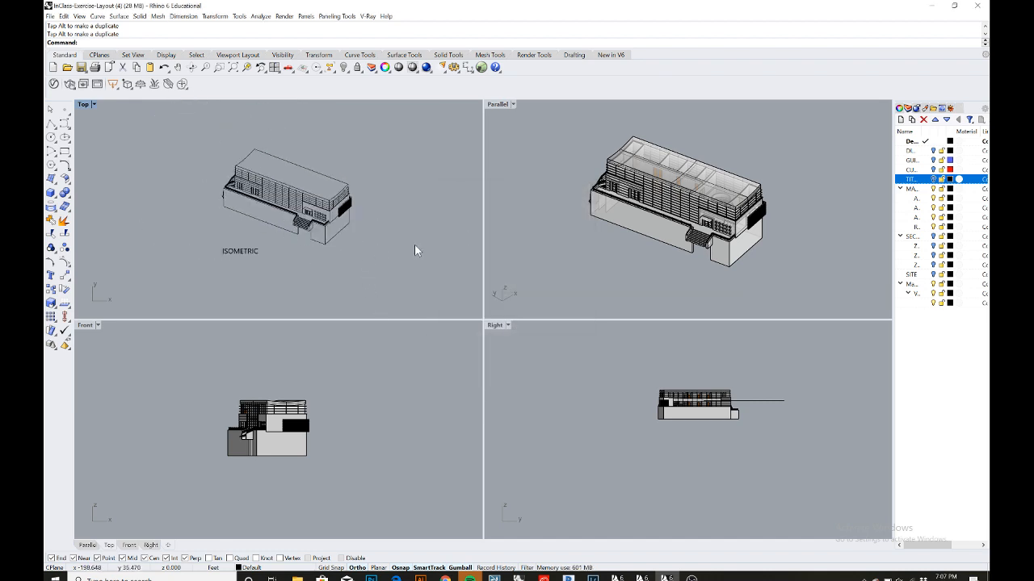
{"action": "scroll", "coordinate": [415, 245], "scroll_direction": "down", "scroll_amount": 10}
{"action": "right_click_drag", "start_coordinate": [425, 245], "coordinate": [406, 236]}
{"action": "scroll", "coordinate": [372, 219], "scroll_direction": "up", "scroll_amount": 8}
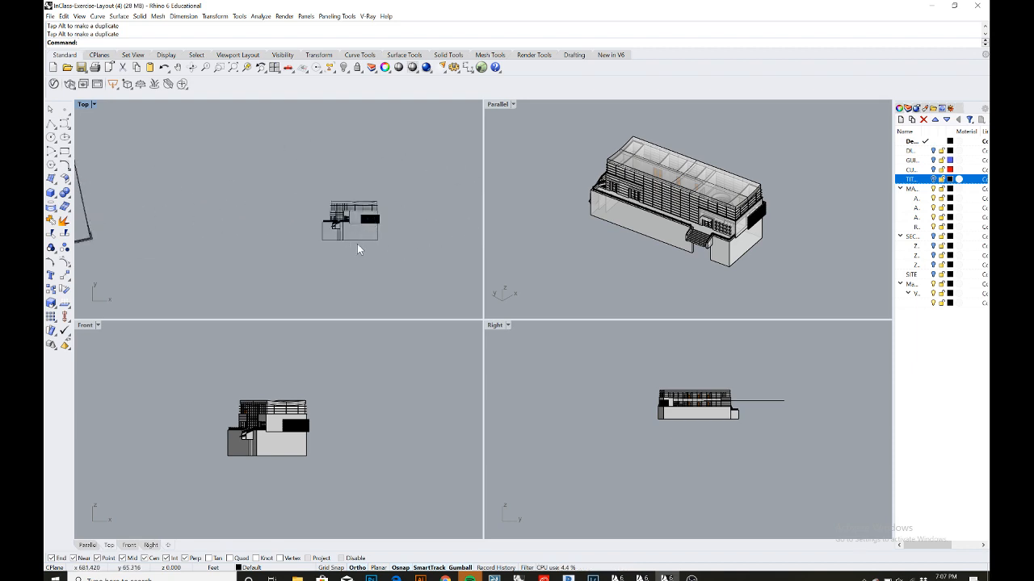
{"action": "scroll", "coordinate": [348, 246], "scroll_direction": "up", "scroll_amount": 3}
{"action": "right_click_drag", "start_coordinate": [378, 248], "coordinate": [335, 247]}
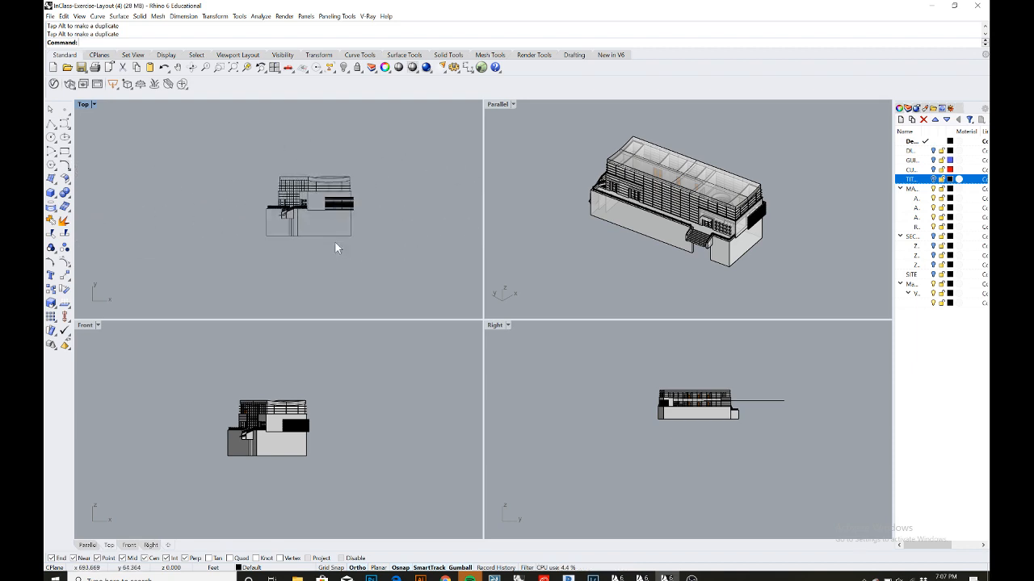
{"action": "scroll", "coordinate": [274, 247], "scroll_direction": "down", "scroll_amount": 5}
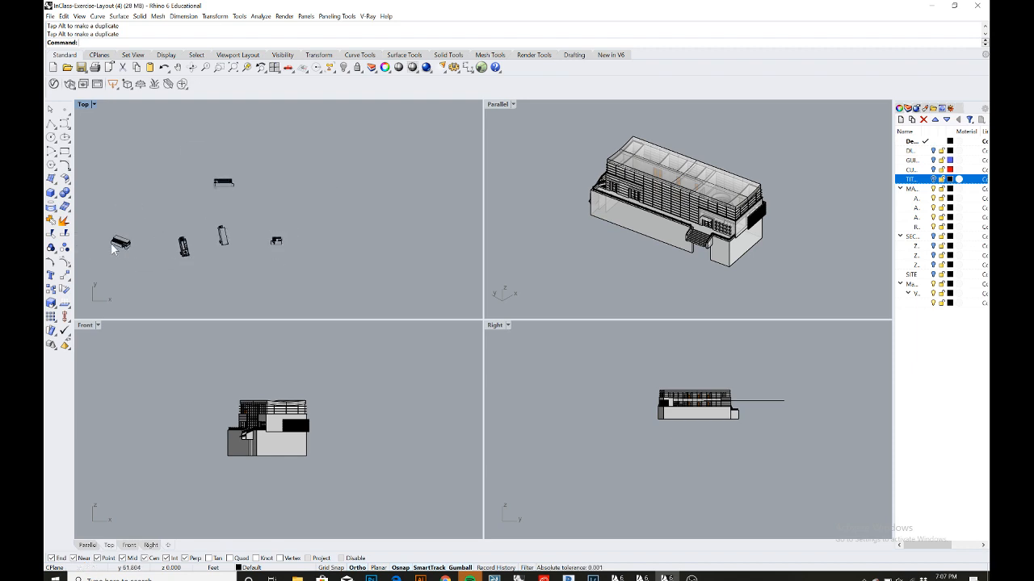
{"action": "left_click", "coordinate": [118, 244]}
{"action": "scroll", "coordinate": [129, 260], "scroll_direction": "up", "scroll_amount": 3}
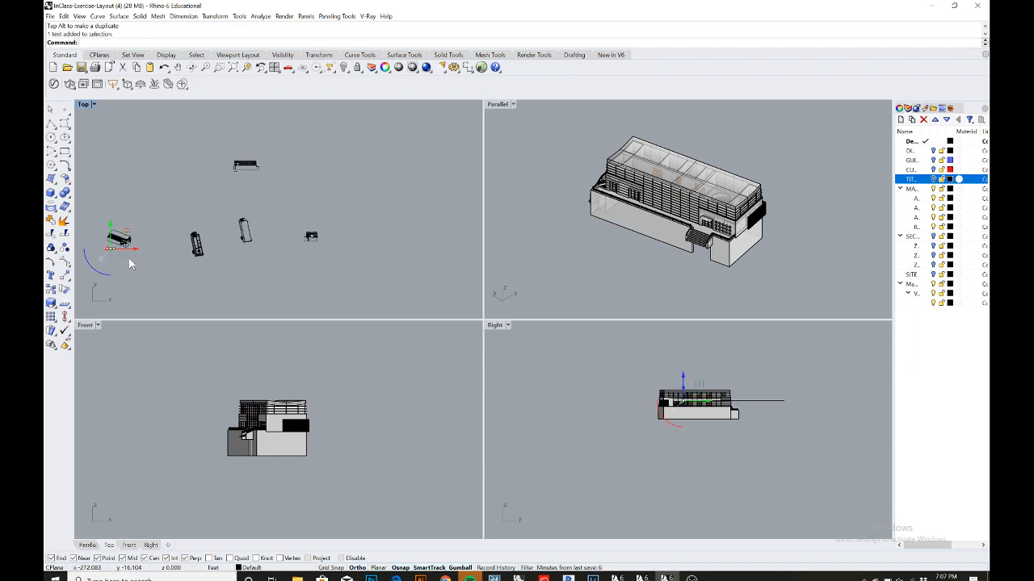
{"action": "key", "text": "ctrl+c"}
{"action": "key", "text": "ctrl+v"}
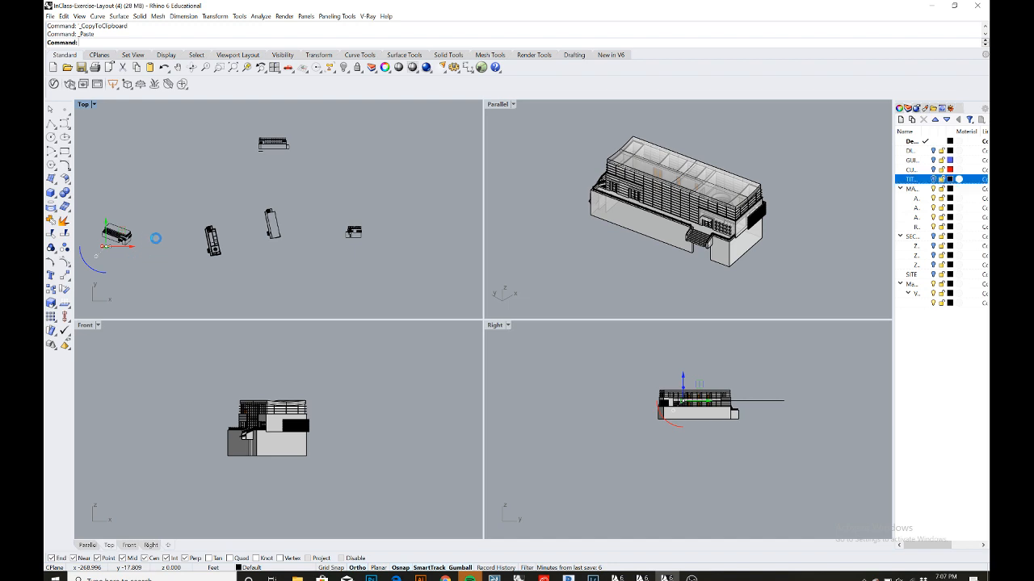
{"action": "left_click_drag", "start_coordinate": [137, 250], "coordinate": [364, 251]}
{"action": "scroll", "coordinate": [355, 250], "scroll_direction": "up", "scroll_amount": 5}
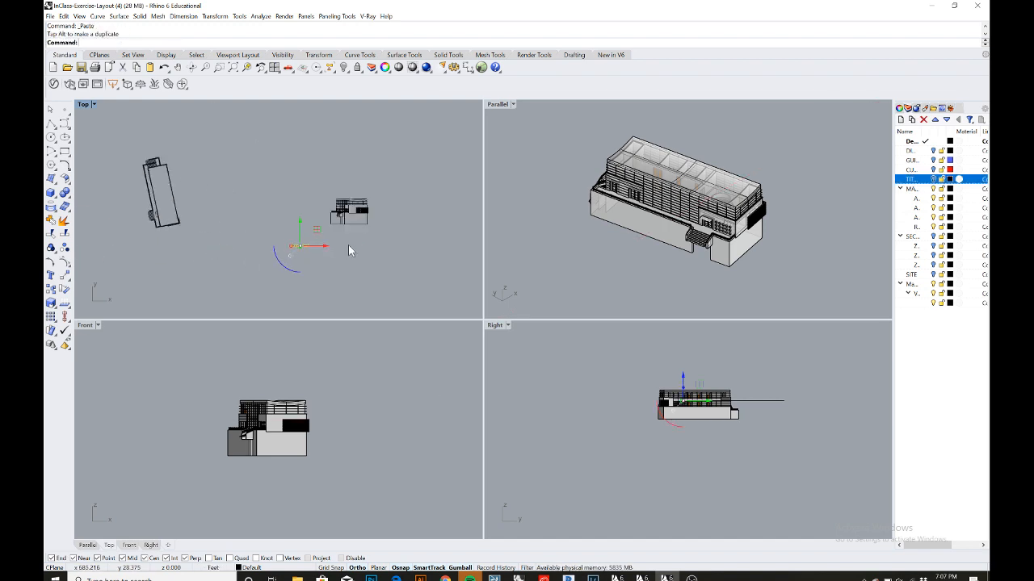
{"action": "left_click_drag", "start_coordinate": [343, 252], "coordinate": [339, 214]}
{"action": "scroll", "coordinate": [340, 230], "scroll_direction": "up", "scroll_amount": 6}
{"action": "scroll", "coordinate": [323, 210], "scroll_direction": "up", "scroll_amount": 2}
{"action": "scroll", "coordinate": [331, 217], "scroll_direction": "up", "scroll_amount": 3}
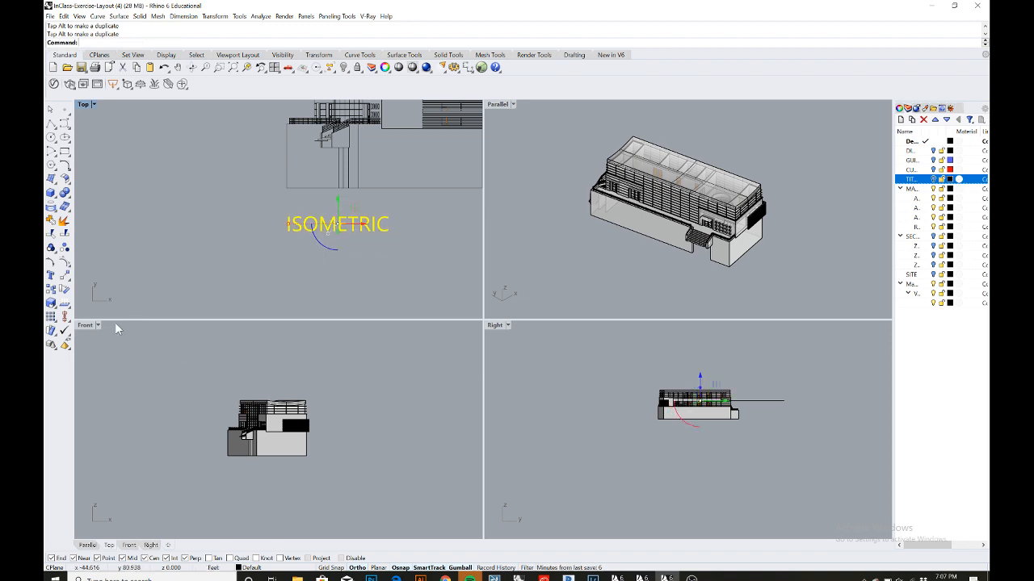
- Change the text of the copied label to FRONT
{"action": "double_click", "coordinate": [386, 232]}
{"action": "type", "text": "FRONT"}
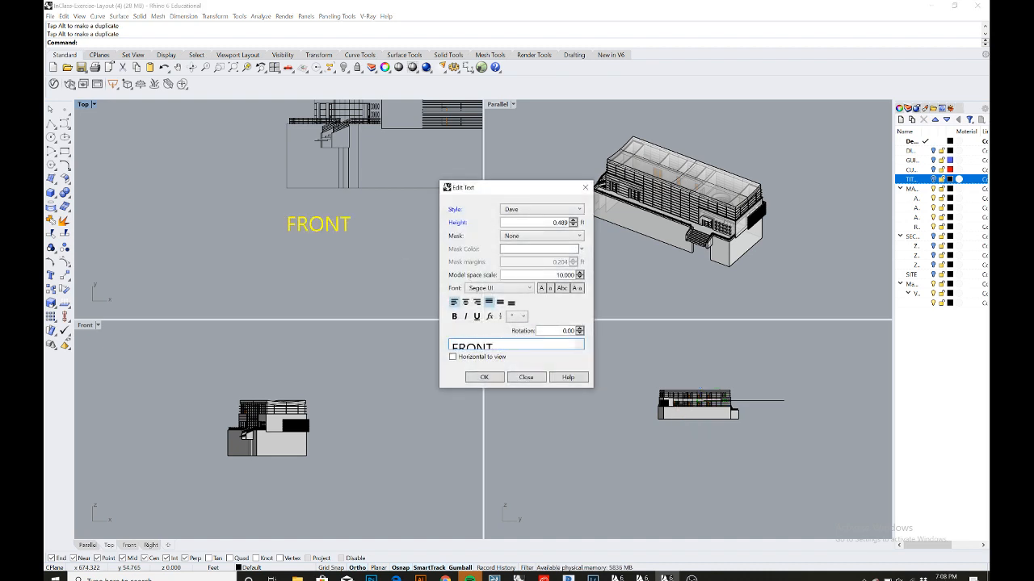
{"action": "left_click", "coordinate": [484, 377]}
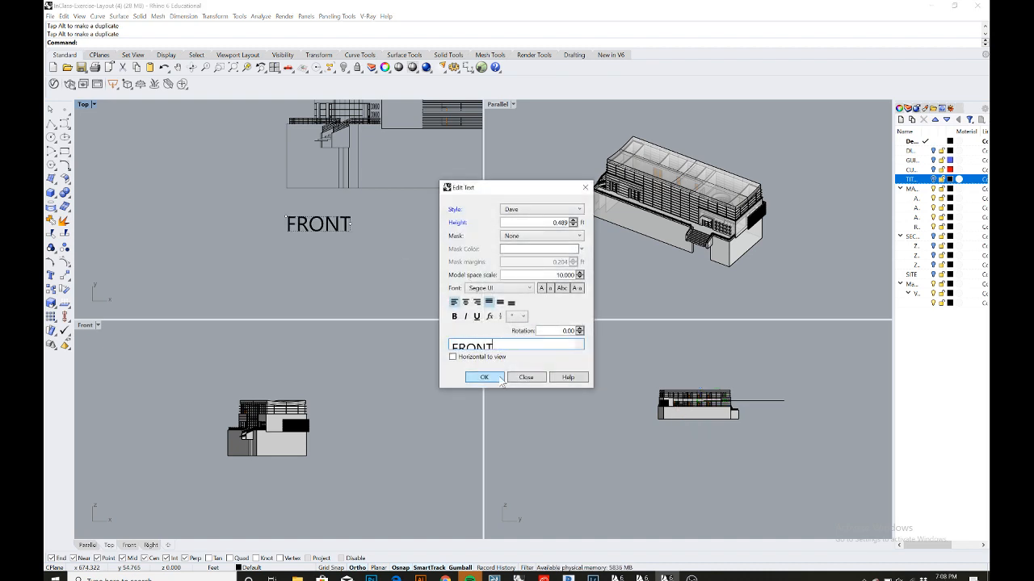
{"action": "scroll", "coordinate": [341, 225], "scroll_direction": "up", "scroll_amount": 1}
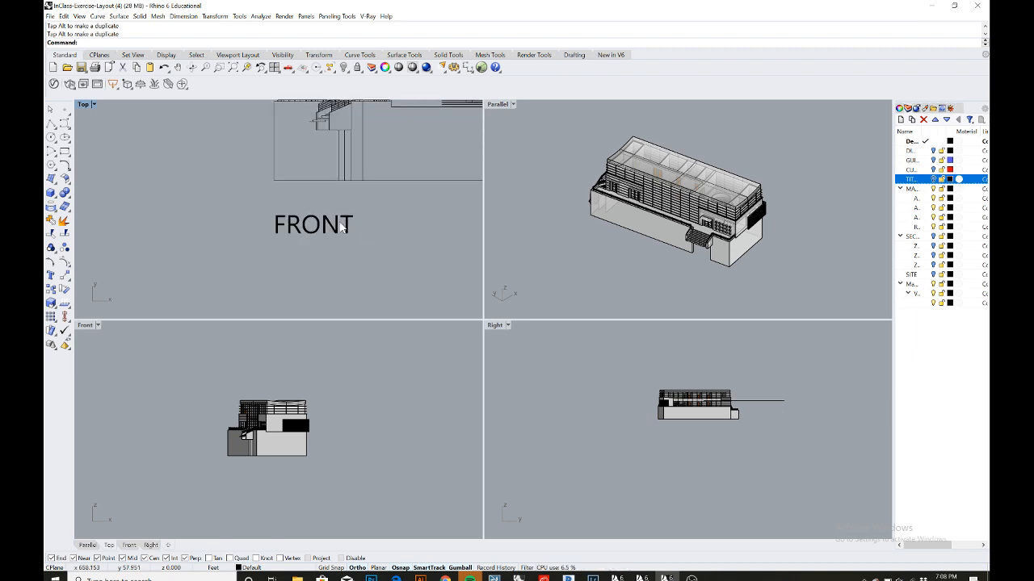
- Copy and paste the FRONT label and move the copy below the plan drawing
{"action": "scroll", "coordinate": [340, 226], "scroll_direction": "down", "scroll_amount": 5}
{"action": "scroll", "coordinate": [338, 226], "scroll_direction": "down", "scroll_amount": 5}
{"action": "scroll", "coordinate": [277, 222], "scroll_direction": "down", "scroll_amount": 5}
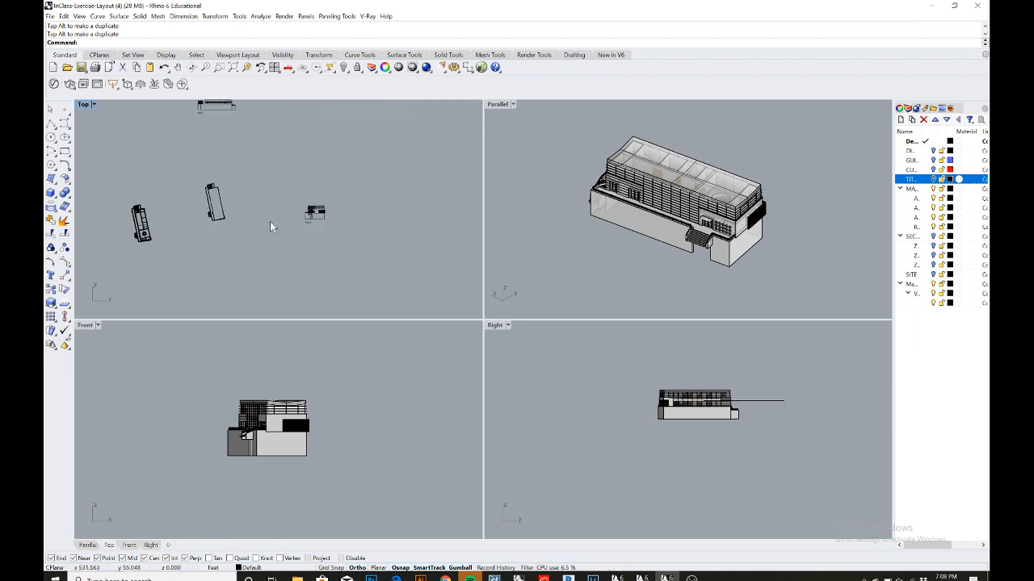
{"action": "right_click_drag", "start_coordinate": [286, 226], "coordinate": [385, 251]}
{"action": "scroll", "coordinate": [323, 240], "scroll_direction": "up", "scroll_amount": 4}
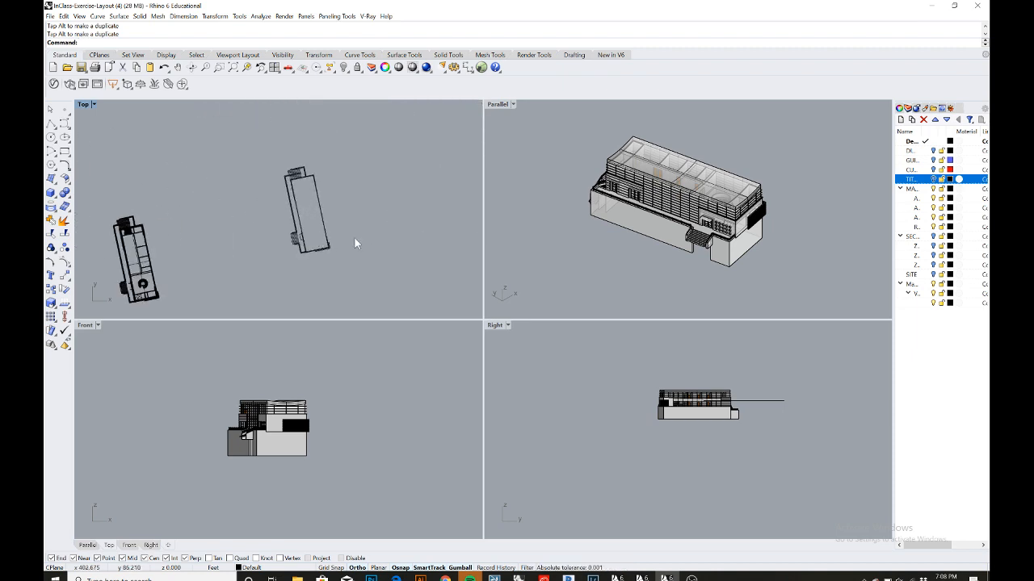
{"action": "scroll", "coordinate": [355, 239], "scroll_direction": "down", "scroll_amount": 4}
{"action": "scroll", "coordinate": [391, 243], "scroll_direction": "up", "scroll_amount": 5}
{"action": "left_click", "coordinate": [426, 247]}
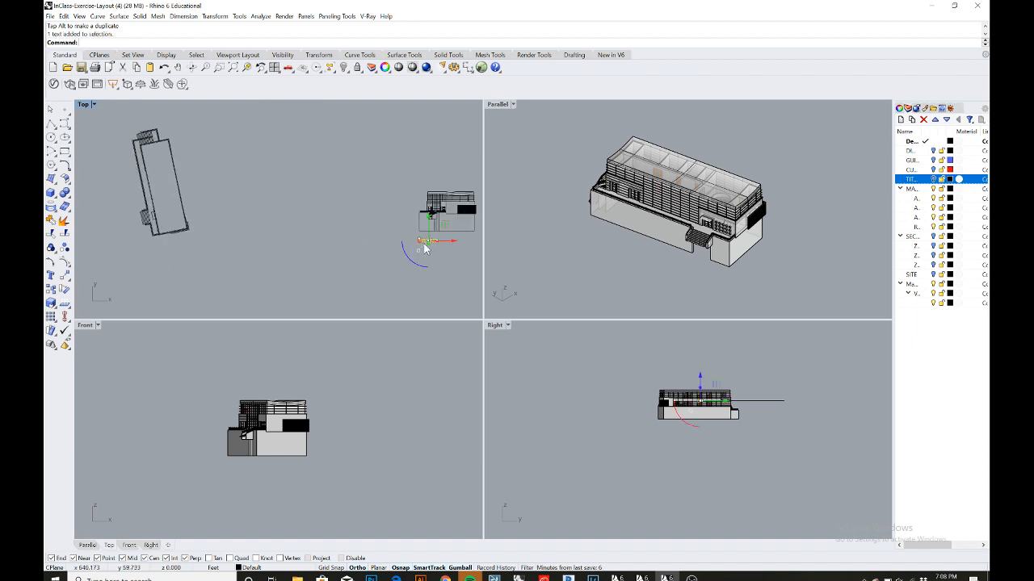
{"action": "key", "text": "ctrl+c"}
{"action": "key", "text": "ctrl+v"}
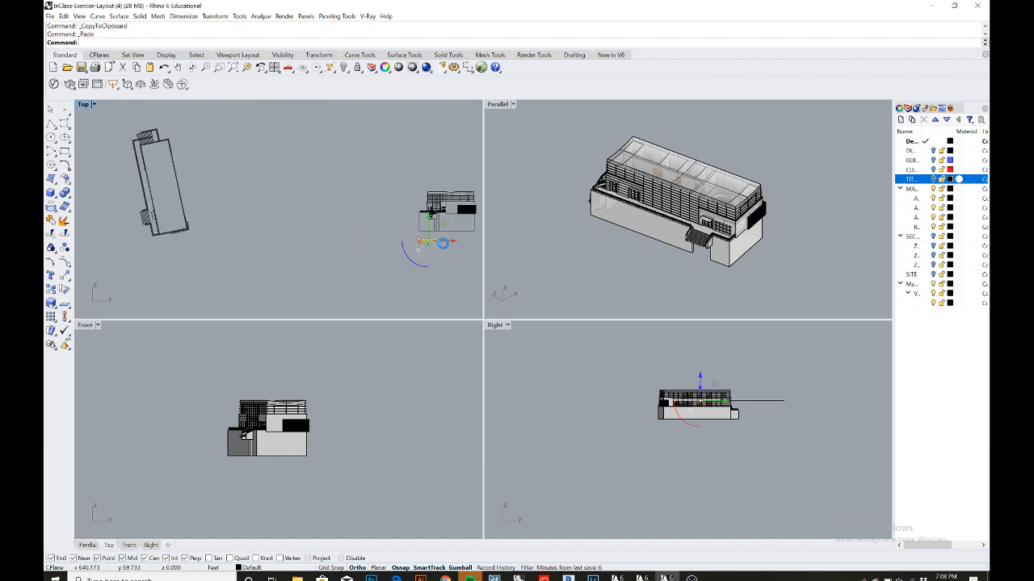
{"action": "left_click_drag", "start_coordinate": [452, 247], "coordinate": [208, 245]}
{"action": "scroll", "coordinate": [136, 242], "scroll_direction": "up", "scroll_amount": 3}
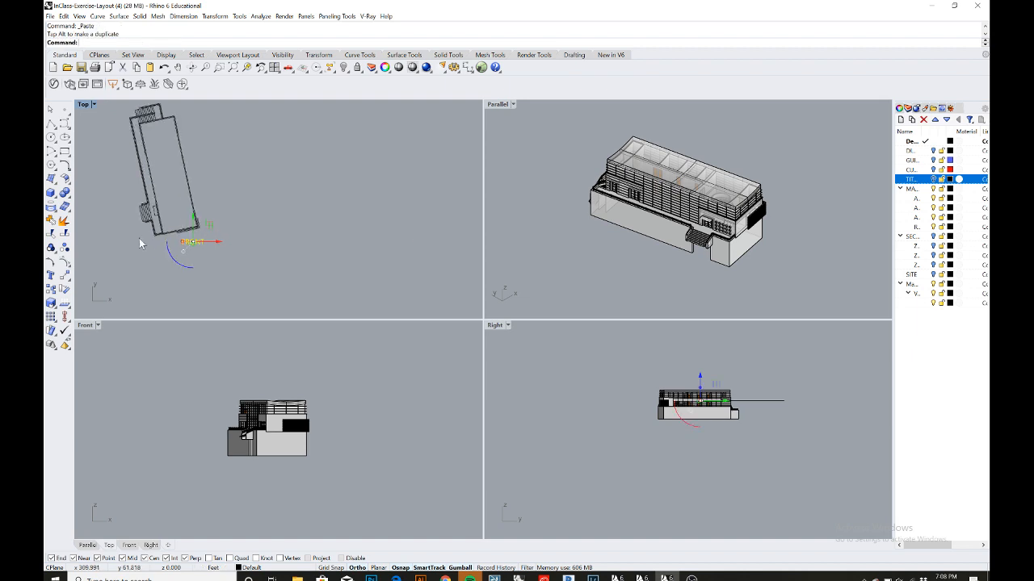
{"action": "scroll", "coordinate": [132, 244], "scroll_direction": "down", "scroll_amount": 3}
{"action": "right_click_drag", "start_coordinate": [133, 245], "coordinate": [247, 251]}
{"action": "scroll", "coordinate": [249, 251], "scroll_direction": "up", "scroll_amount": 4}
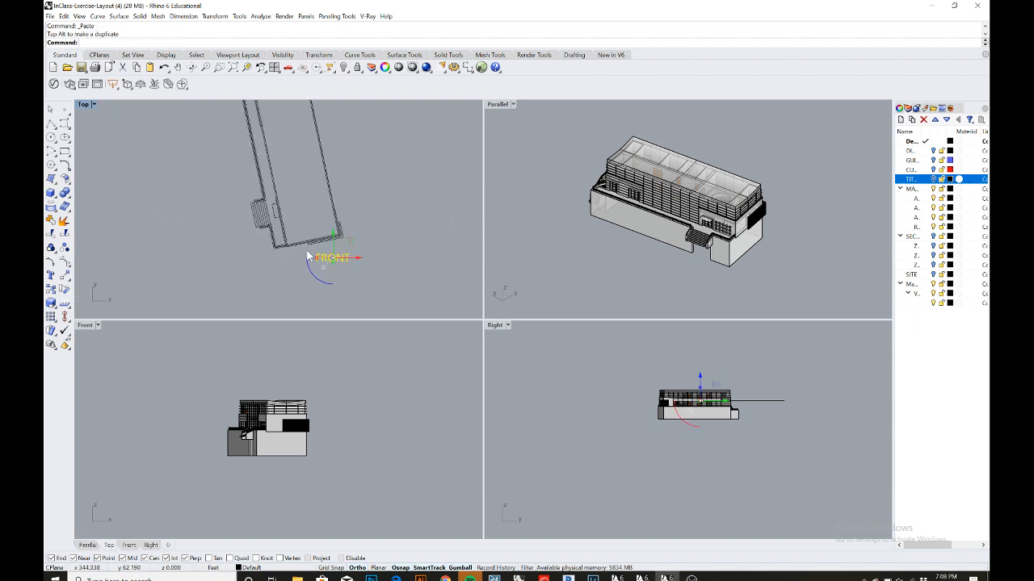
{"action": "scroll", "coordinate": [341, 258], "scroll_direction": "down", "scroll_amount": 3}
{"action": "left_click_drag", "start_coordinate": [362, 258], "coordinate": [296, 260]}
{"action": "scroll", "coordinate": [283, 251], "scroll_direction": "up", "scroll_amount": 2}
{"action": "scroll", "coordinate": [280, 251], "scroll_direction": "down", "scroll_amount": 3}
{"action": "scroll", "coordinate": [279, 250], "scroll_direction": "up", "scroll_amount": 2}
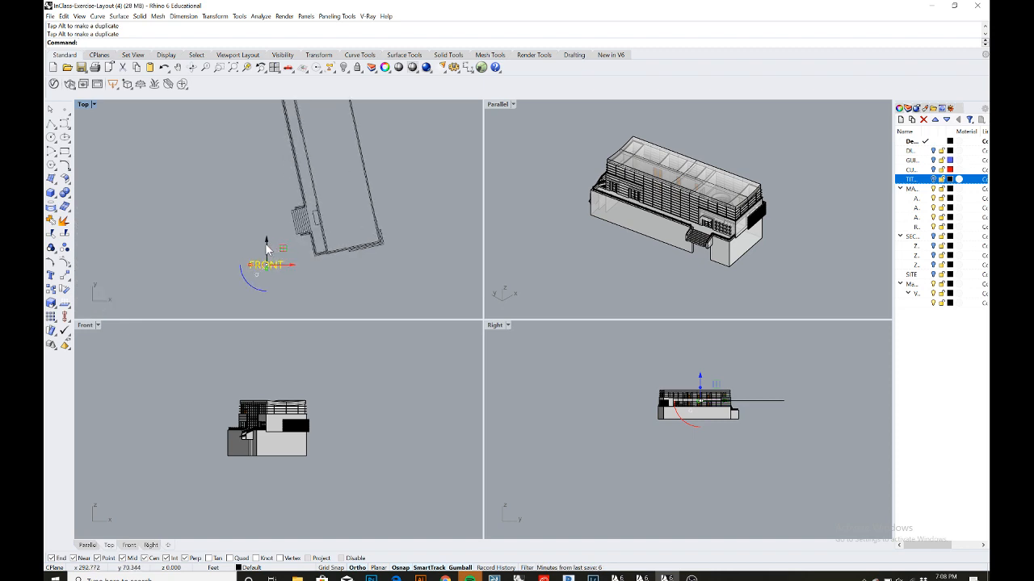
{"action": "scroll", "coordinate": [267, 249], "scroll_direction": "up", "scroll_amount": 1}
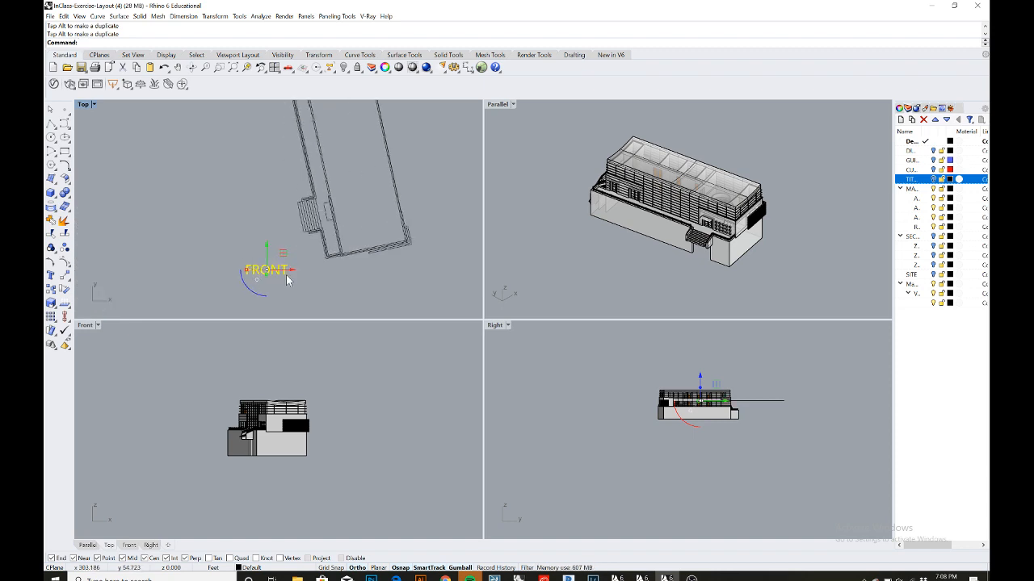
- Change the text of the label below the plan drawing to TOP
{"action": "double_click", "coordinate": [284, 278]}
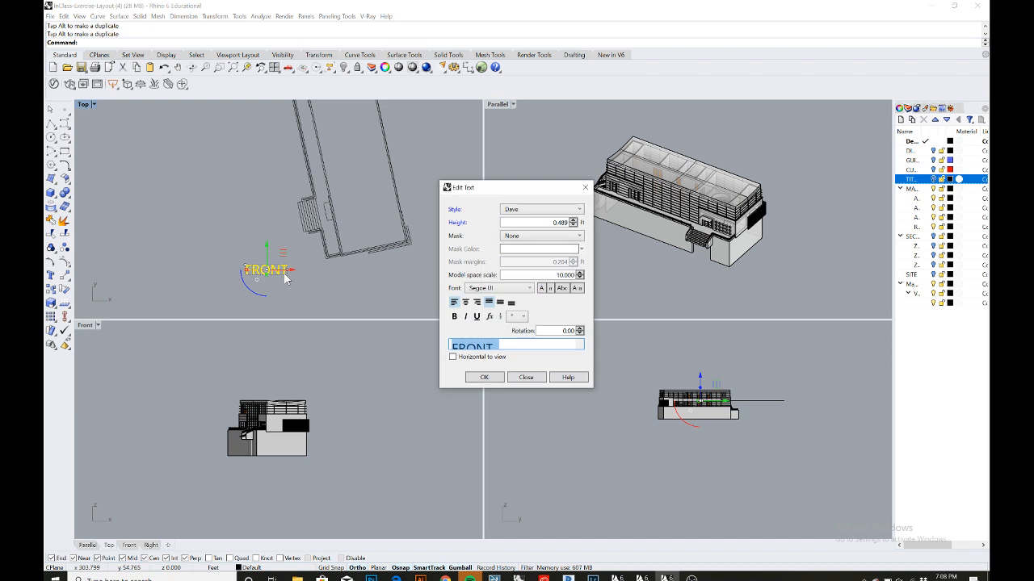
{"action": "type", "text": "TR"}
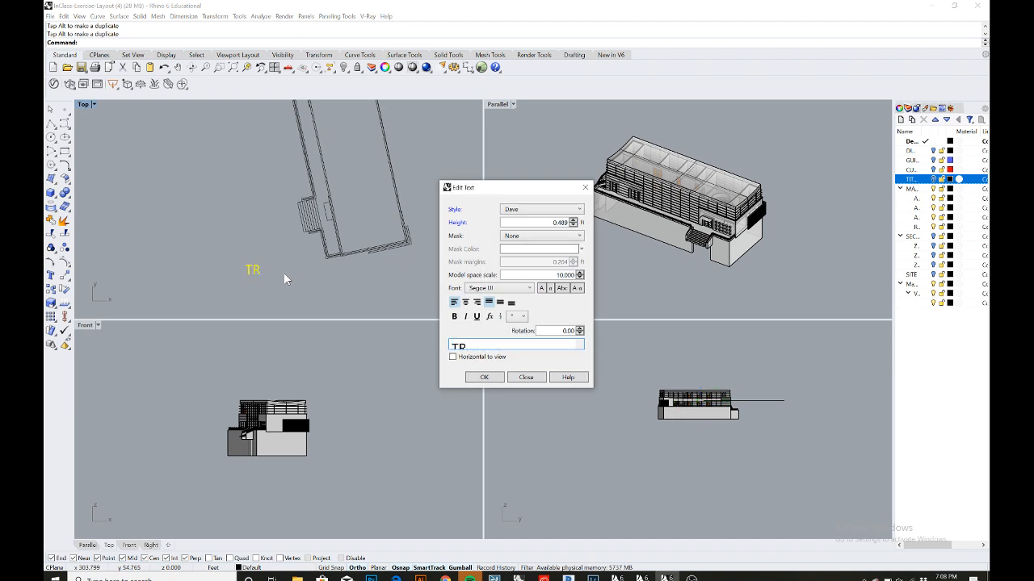
{"action": "key", "text": "BackSpace"}
{"action": "left_click", "coordinate": [483, 377]}
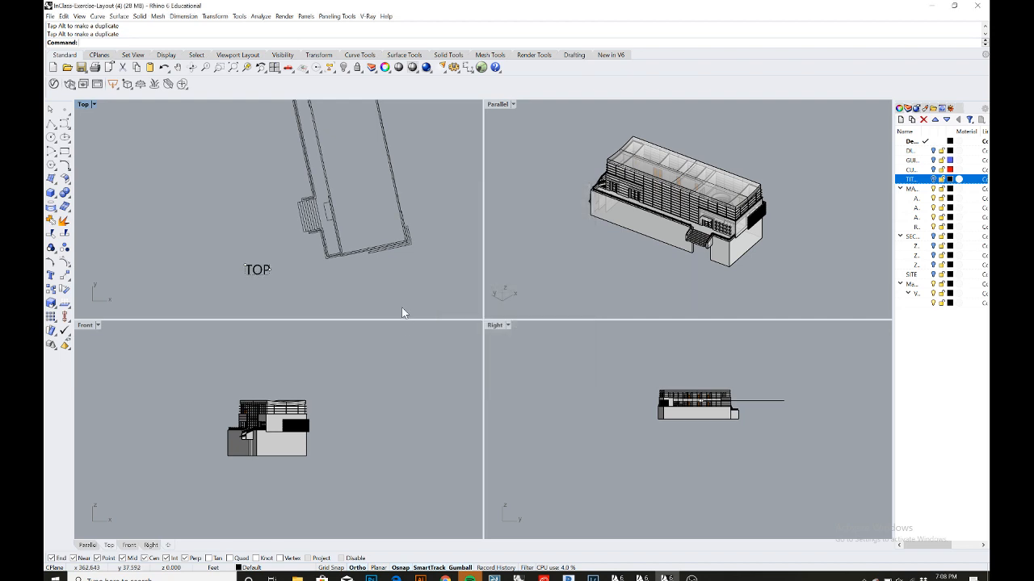
{"action": "scroll", "coordinate": [387, 287], "scroll_direction": "down", "scroll_amount": 5}
{"action": "scroll", "coordinate": [400, 285], "scroll_direction": "up", "scroll_amount": 4}
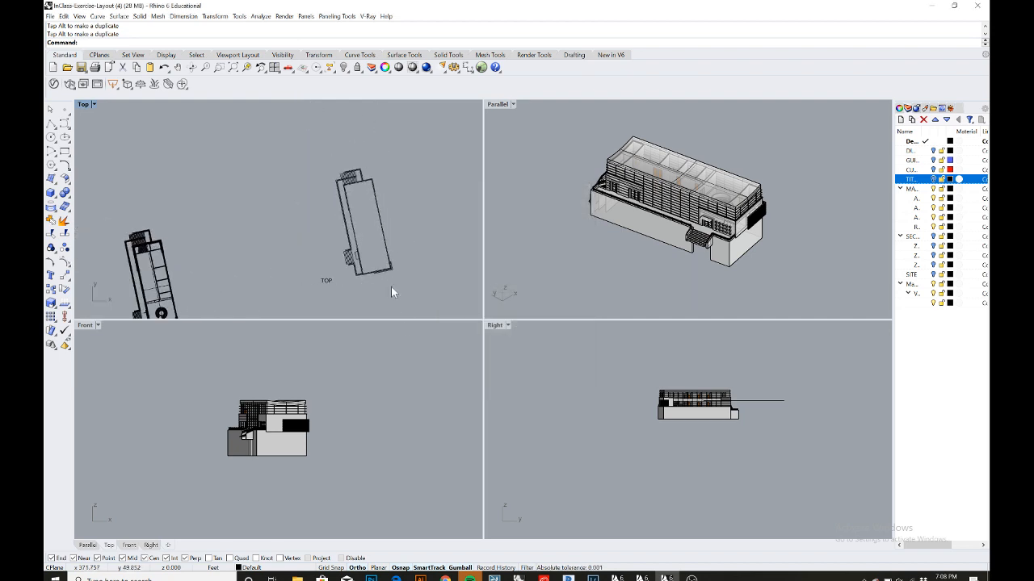
- Inspect the TOP label's placement beneath the plan drawing
{"action": "right_click_drag", "start_coordinate": [391, 287], "coordinate": [350, 271]}
{"action": "scroll", "coordinate": [314, 272], "scroll_direction": "up", "scroll_amount": 2}
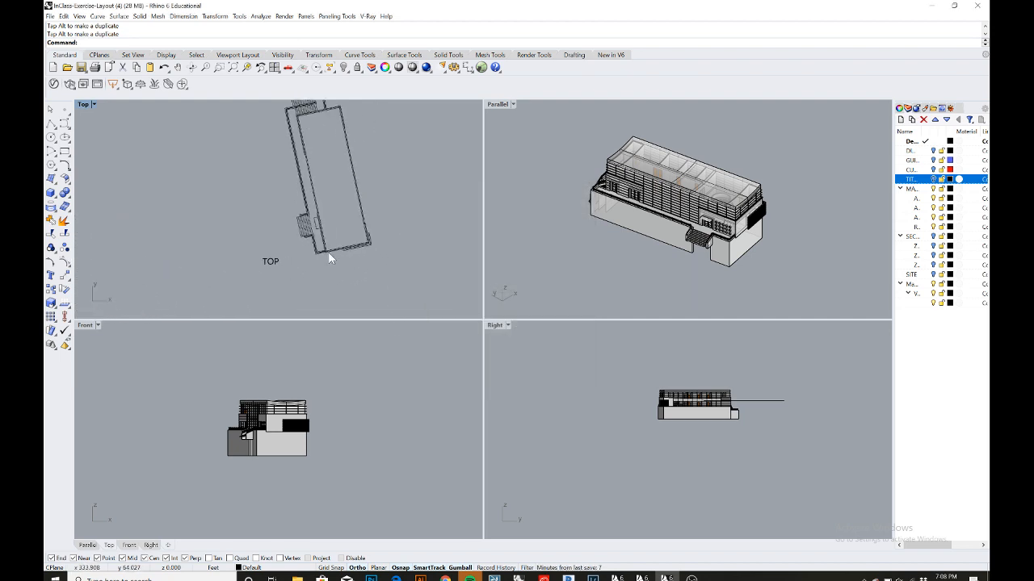
{"action": "scroll", "coordinate": [328, 257], "scroll_direction": "up", "scroll_amount": 1}
{"action": "right_click_drag", "start_coordinate": [322, 207], "coordinate": [319, 229]}
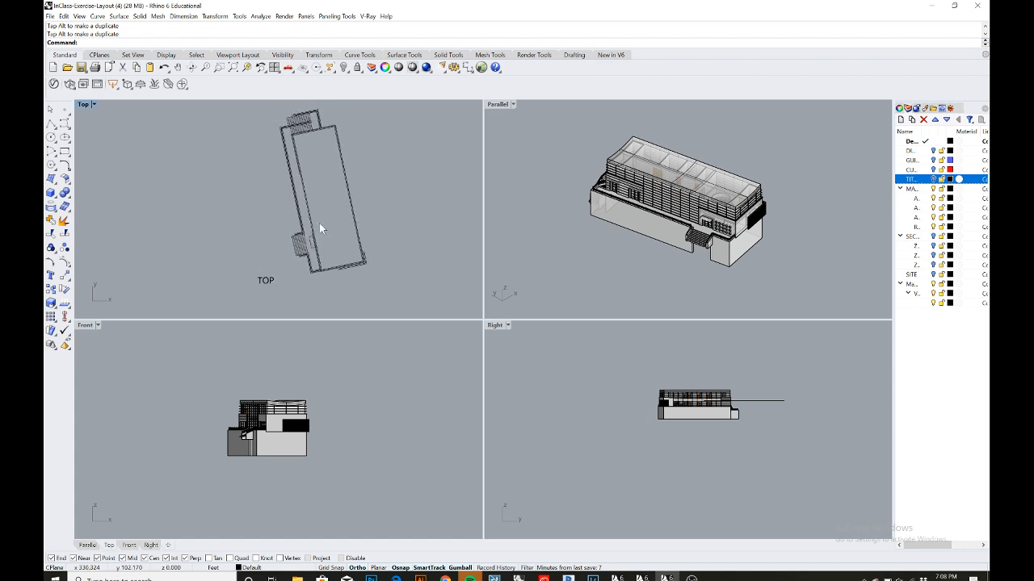
{"action": "scroll", "coordinate": [307, 233], "scroll_direction": "up", "scroll_amount": 1}
{"action": "right_click_drag", "start_coordinate": [267, 257], "coordinate": [242, 236]}
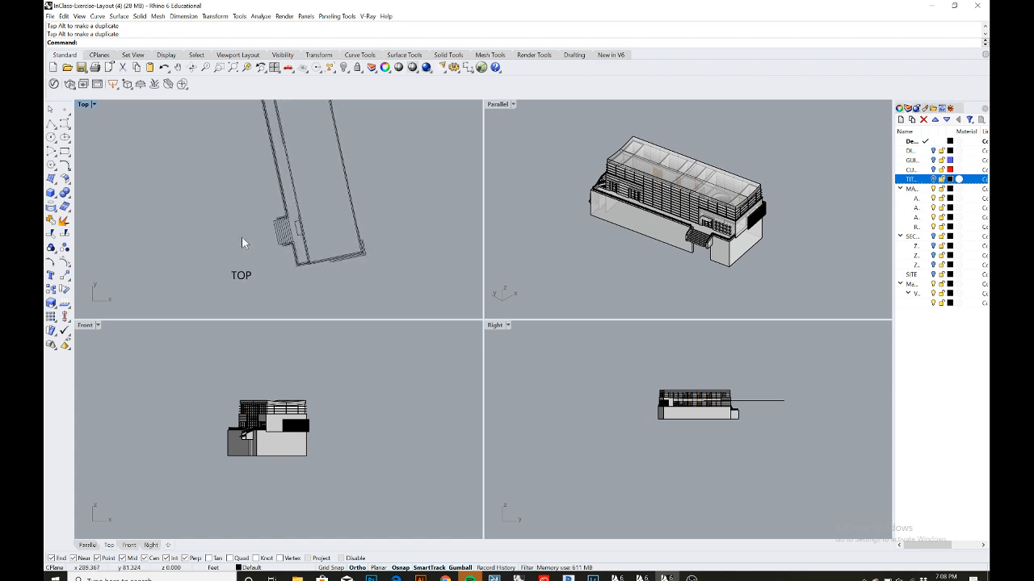
{"action": "scroll", "coordinate": [244, 249], "scroll_direction": "down", "scroll_amount": 3}
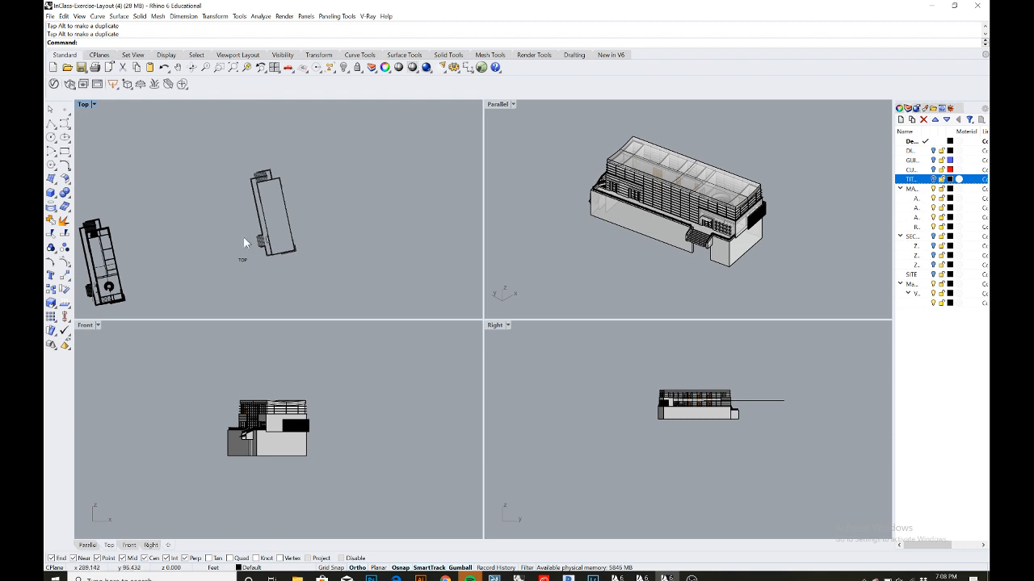
{"action": "scroll", "coordinate": [245, 243], "scroll_direction": "up", "scroll_amount": 3}
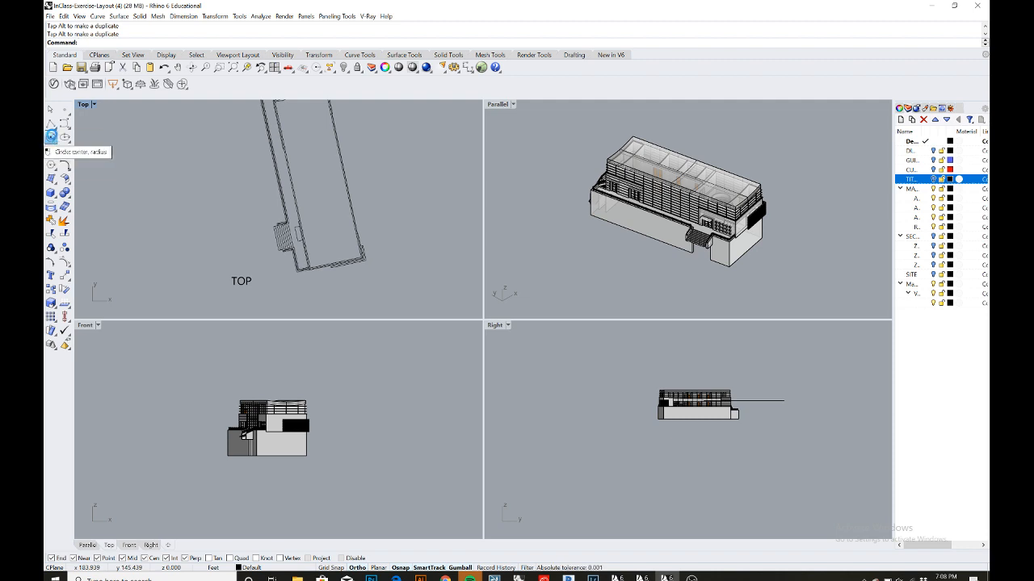
- Draw a small circle just above the TOP label in the plan view
{"action": "left_click", "coordinate": [51, 137]}
{"action": "scroll", "coordinate": [243, 267], "scroll_direction": "up", "scroll_amount": 3}
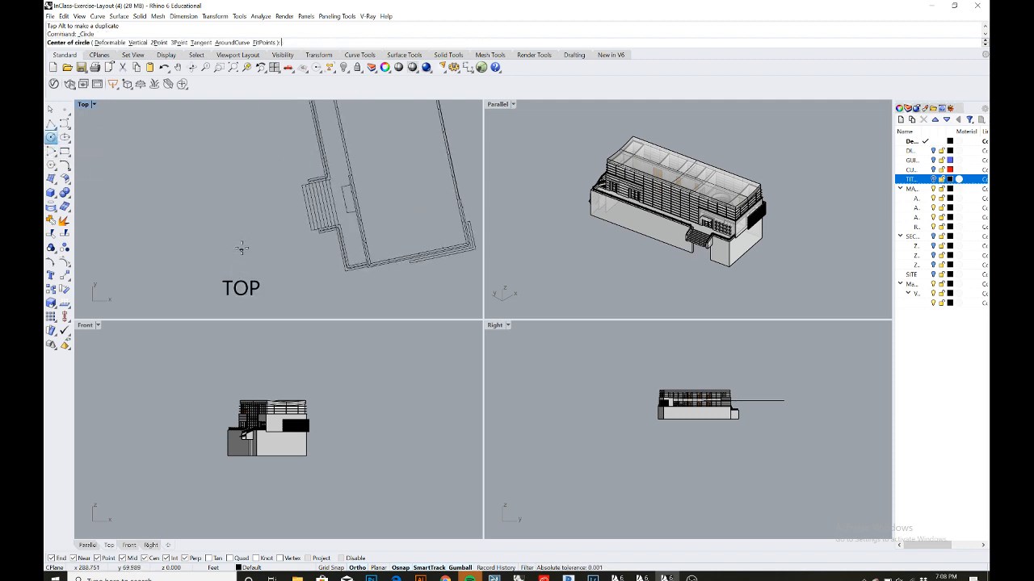
{"action": "left_click", "coordinate": [240, 248]}
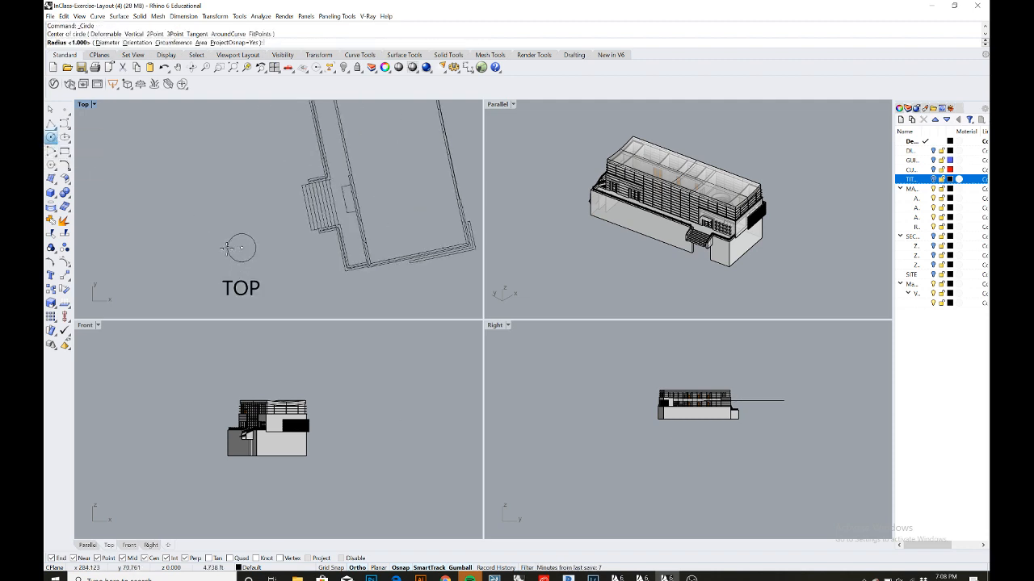
{"action": "left_click", "coordinate": [226, 248]}
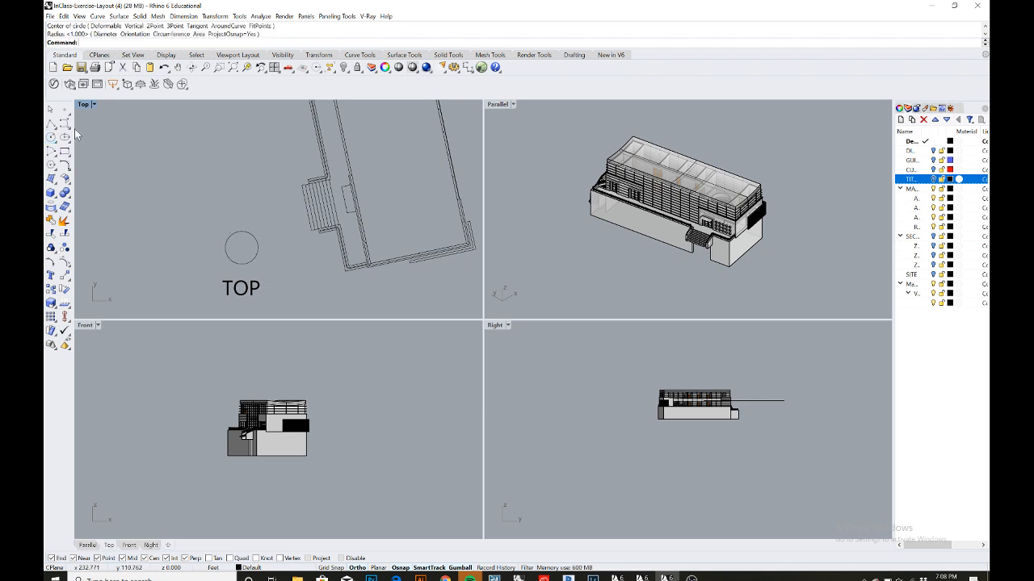
- Draw a vertical polyline from the circle's center upward, about 6.8 ft long, to form a north arrow
{"action": "left_click", "coordinate": [51, 123]}
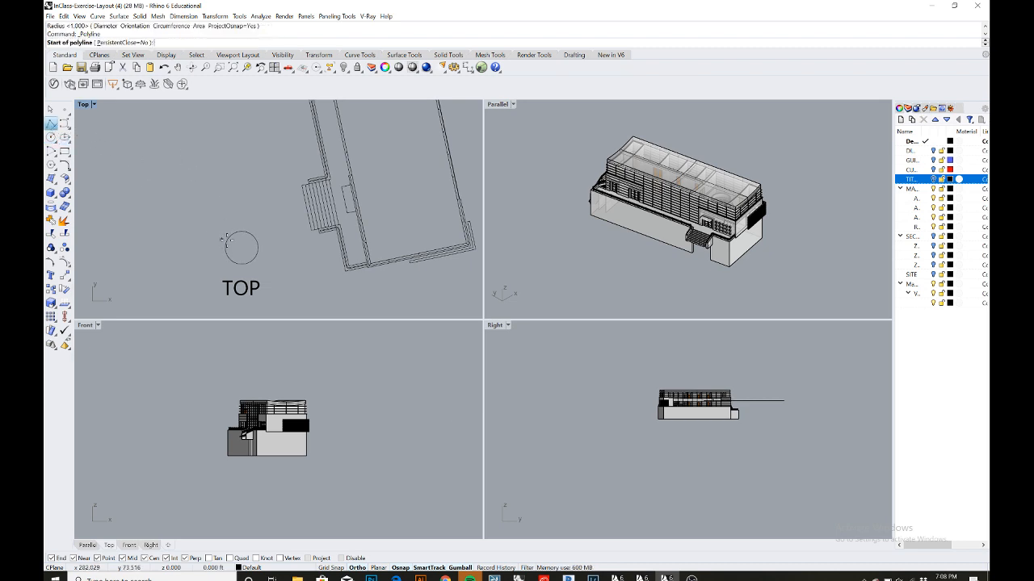
{"action": "left_click", "coordinate": [241, 231]}
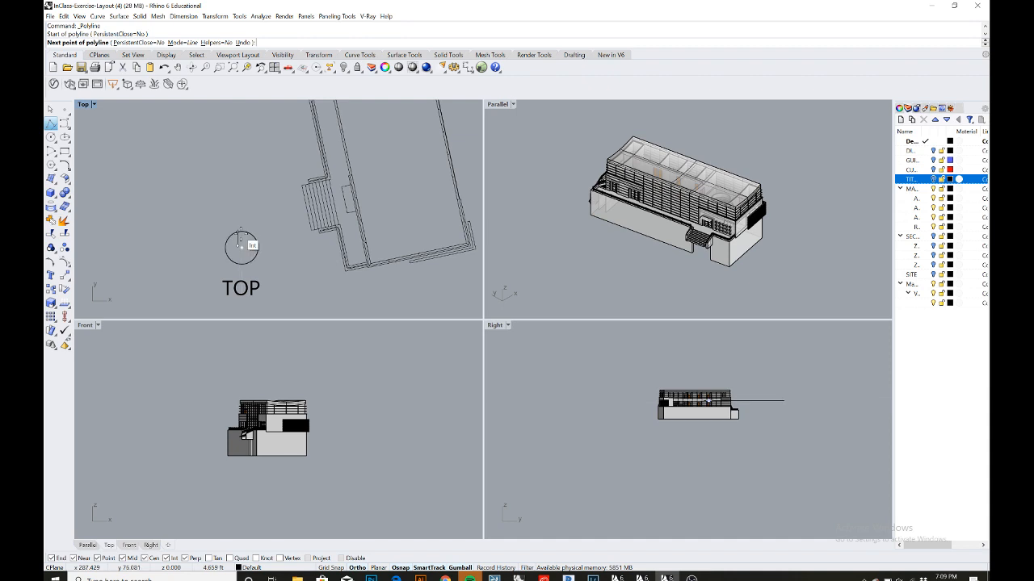
{"action": "key", "text": "Escape"}
{"action": "right_click", "coordinate": [246, 248]}
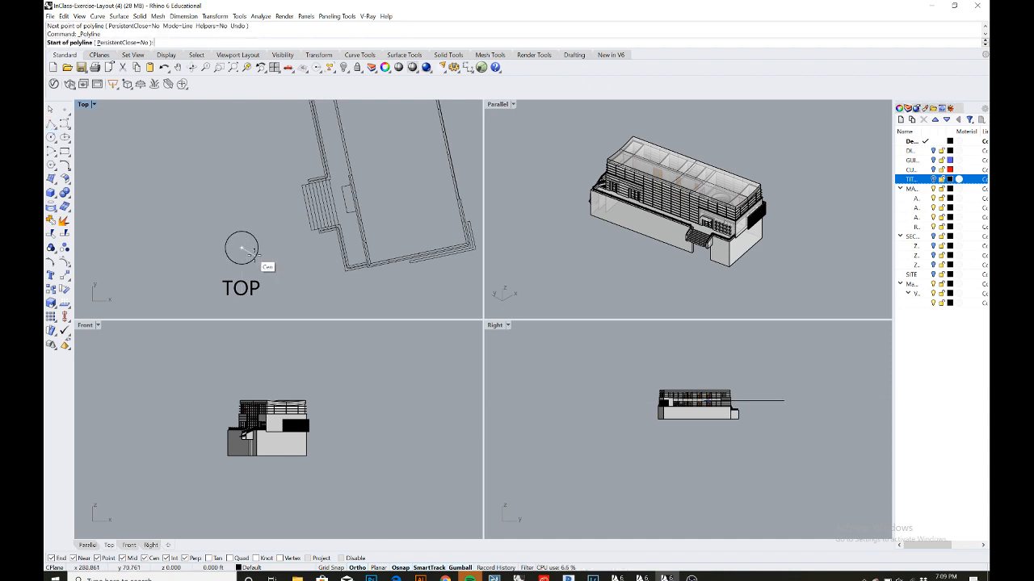
{"action": "left_click", "coordinate": [254, 256]}
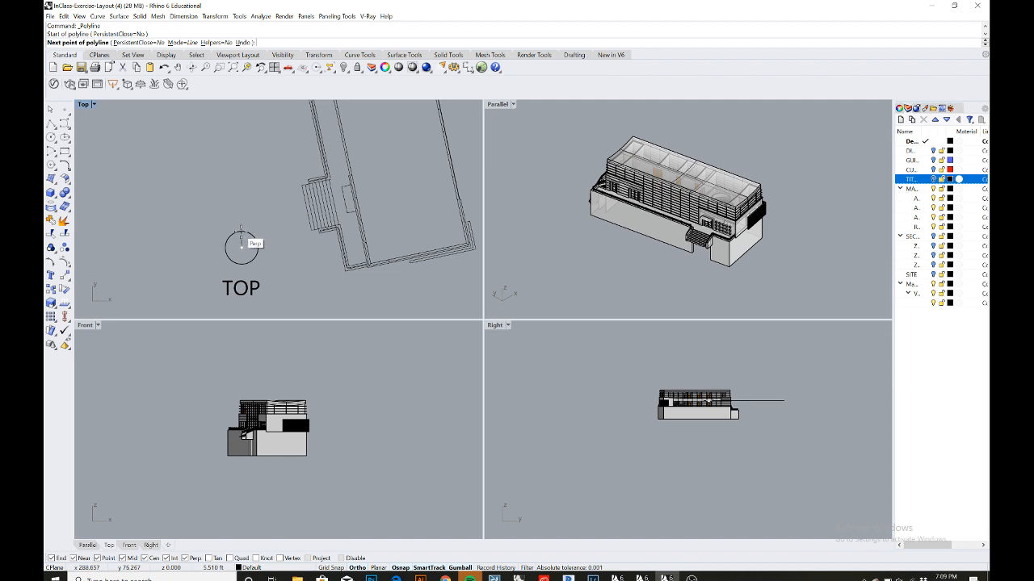
{"action": "scroll", "coordinate": [241, 231], "scroll_direction": "up", "scroll_amount": 4}
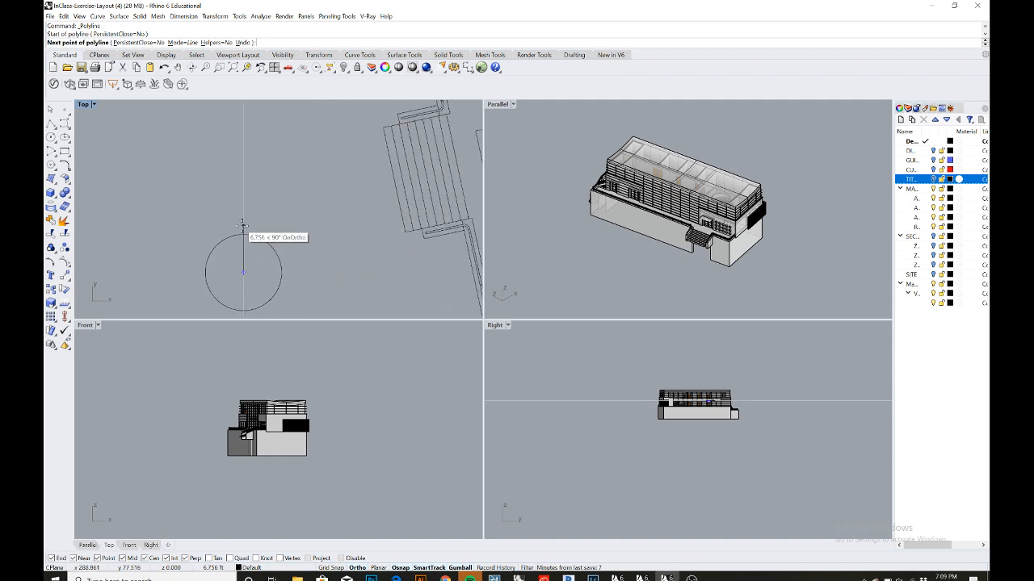
{"action": "left_click", "coordinate": [243, 226]}
{"action": "key", "text": "Return"}
- Select the circle and north line and scale them down with the gumball to resize the north symbol
{"action": "scroll", "coordinate": [229, 223], "scroll_direction": "down", "scroll_amount": 3}
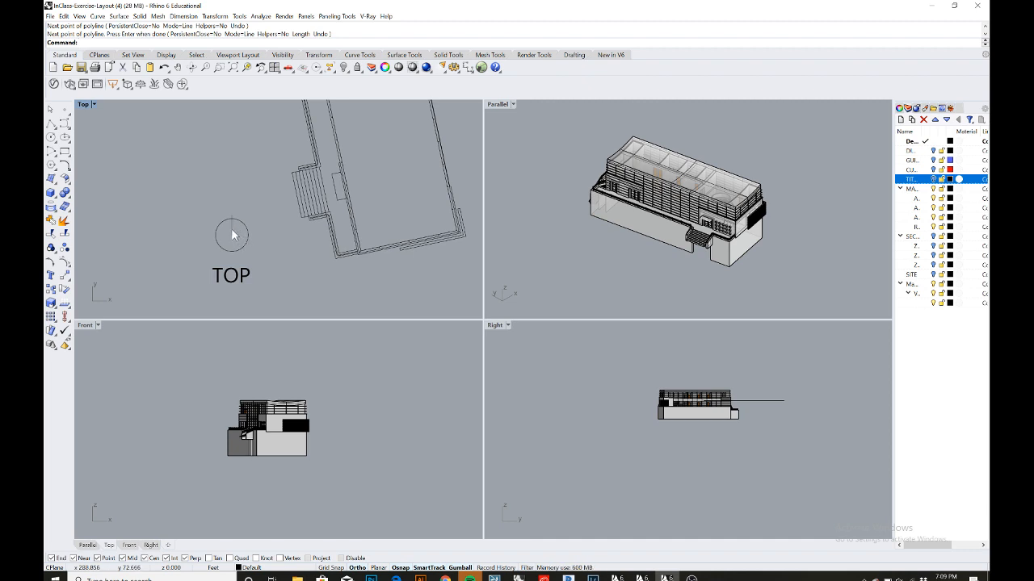
{"action": "left_click", "coordinate": [233, 235]}
{"action": "left_click", "coordinate": [226, 241]}
{"action": "scroll", "coordinate": [224, 243], "scroll_direction": "up", "scroll_amount": 2}
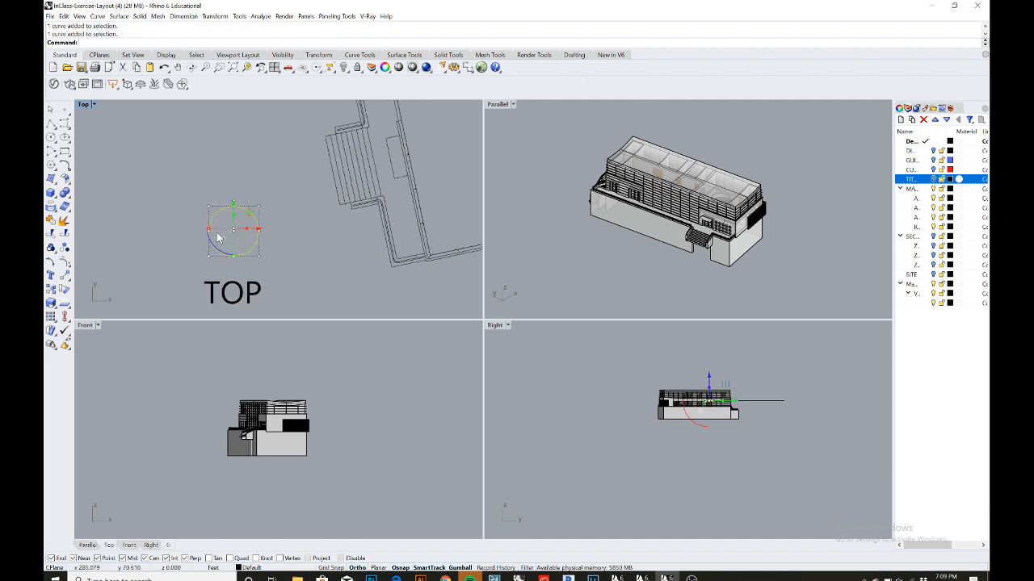
{"action": "left_click_drag", "start_coordinate": [209, 229], "coordinate": [213, 232]}
{"action": "scroll", "coordinate": [213, 233], "scroll_direction": "up", "scroll_amount": 4}
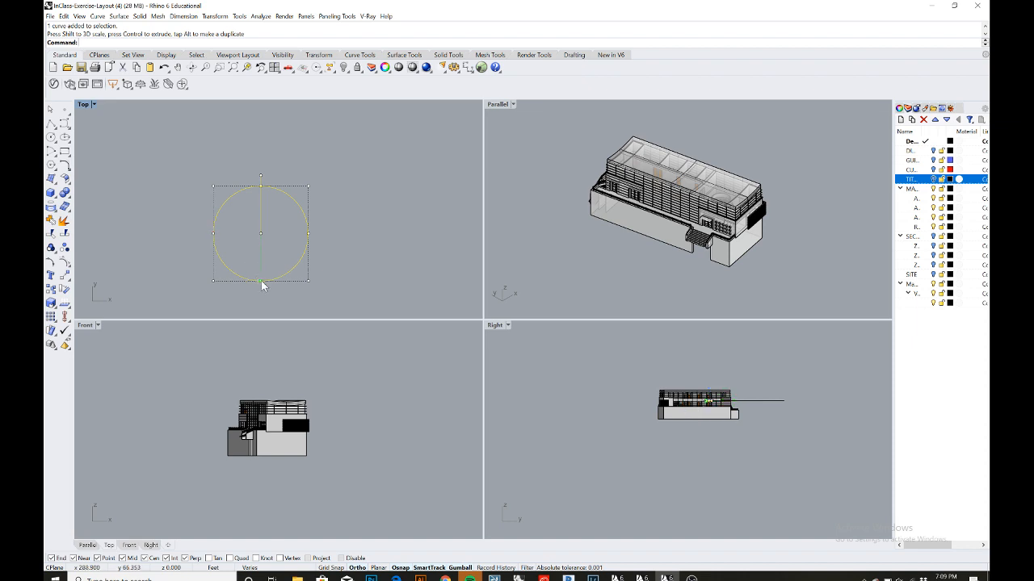
{"action": "left_click_drag", "start_coordinate": [261, 281], "coordinate": [261, 283]}
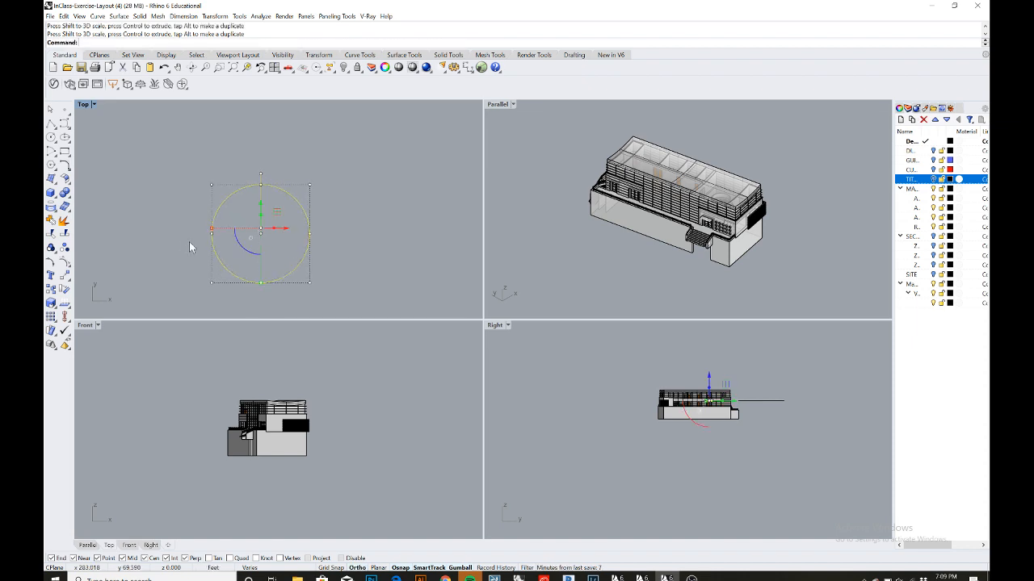
{"action": "scroll", "coordinate": [189, 242], "scroll_direction": "down", "scroll_amount": 5}
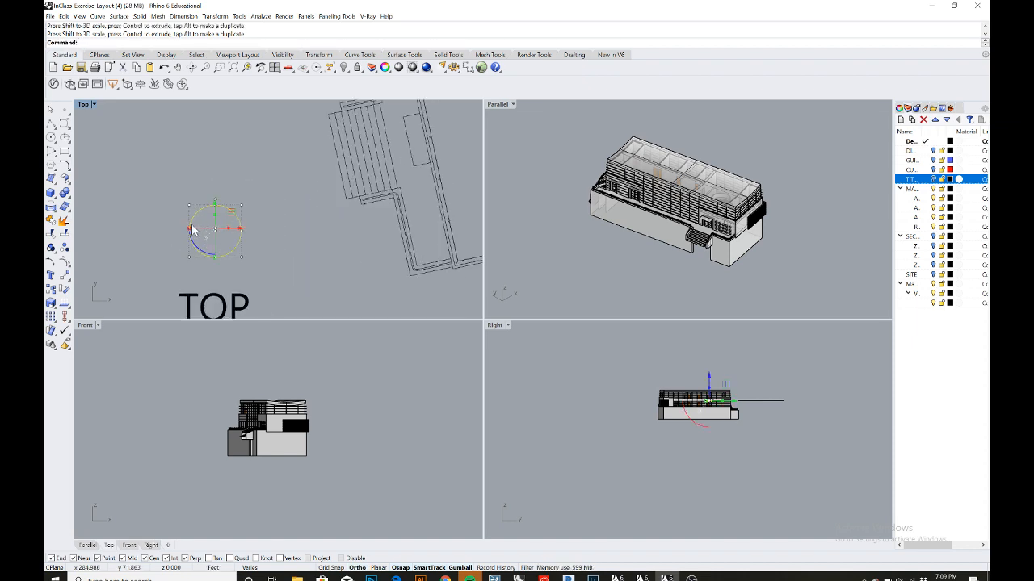
{"action": "left_click_drag", "start_coordinate": [189, 227], "coordinate": [214, 217], "text": "shift"}
{"action": "left_click", "coordinate": [186, 200]}
{"action": "scroll", "coordinate": [186, 201], "scroll_direction": "down", "scroll_amount": 6}
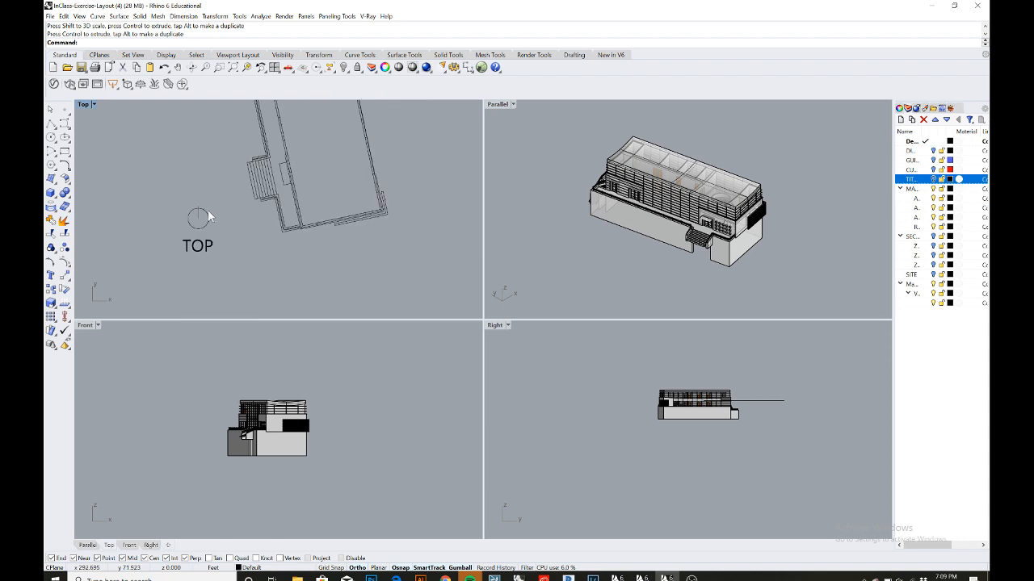
- Inspect the north symbol's size and position next to the TOP label and plan drawing
{"action": "scroll", "coordinate": [214, 215], "scroll_direction": "down", "scroll_amount": 5}
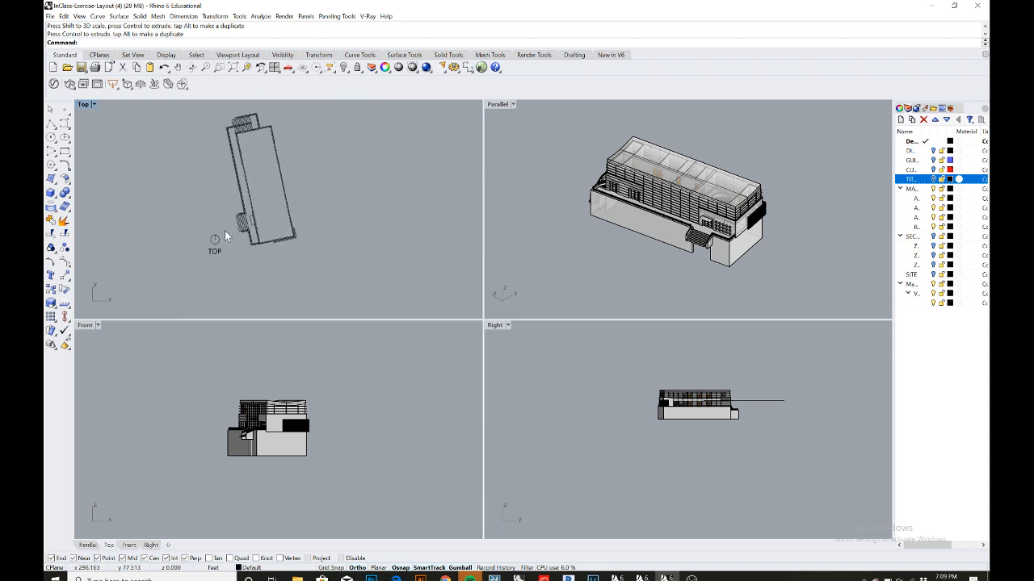
{"action": "scroll", "coordinate": [216, 242], "scroll_direction": "up", "scroll_amount": 6}
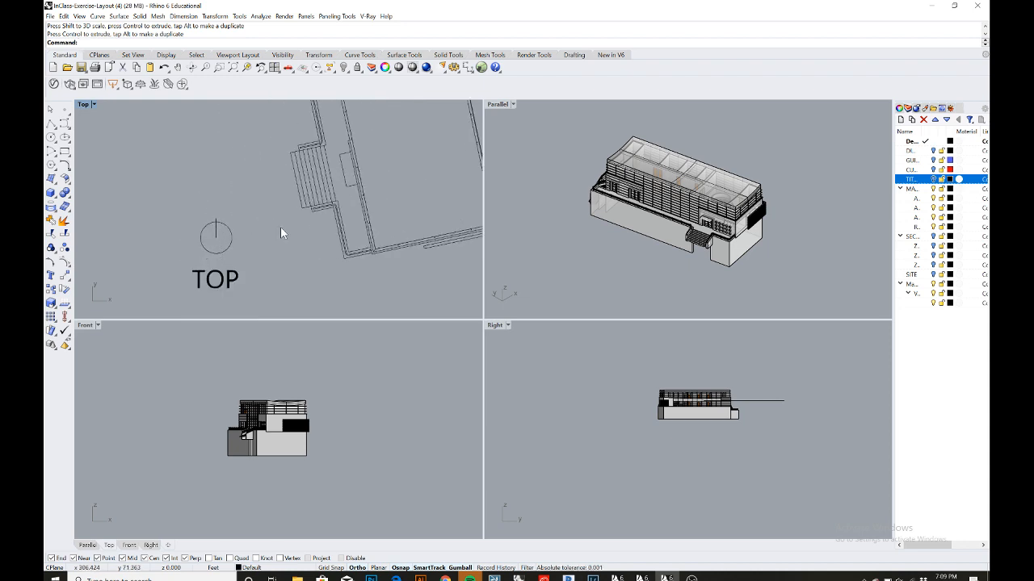
{"action": "scroll", "coordinate": [282, 228], "scroll_direction": "down", "scroll_amount": 11}
{"action": "right_click_drag", "start_coordinate": [280, 230], "coordinate": [266, 235]}
{"action": "scroll", "coordinate": [264, 235], "scroll_direction": "up", "scroll_amount": 9}
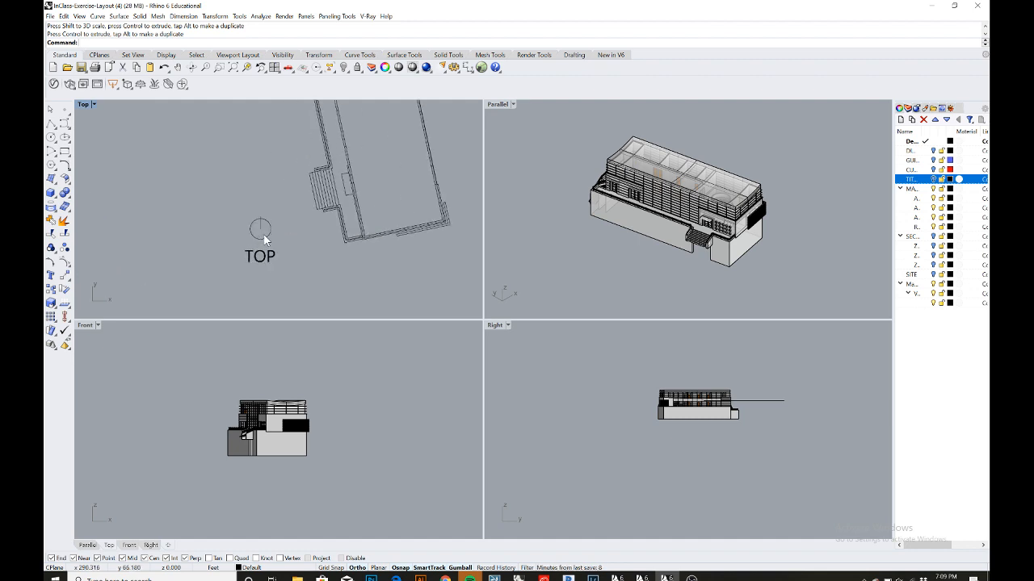
{"action": "scroll", "coordinate": [252, 227], "scroll_direction": "up", "scroll_amount": 5}
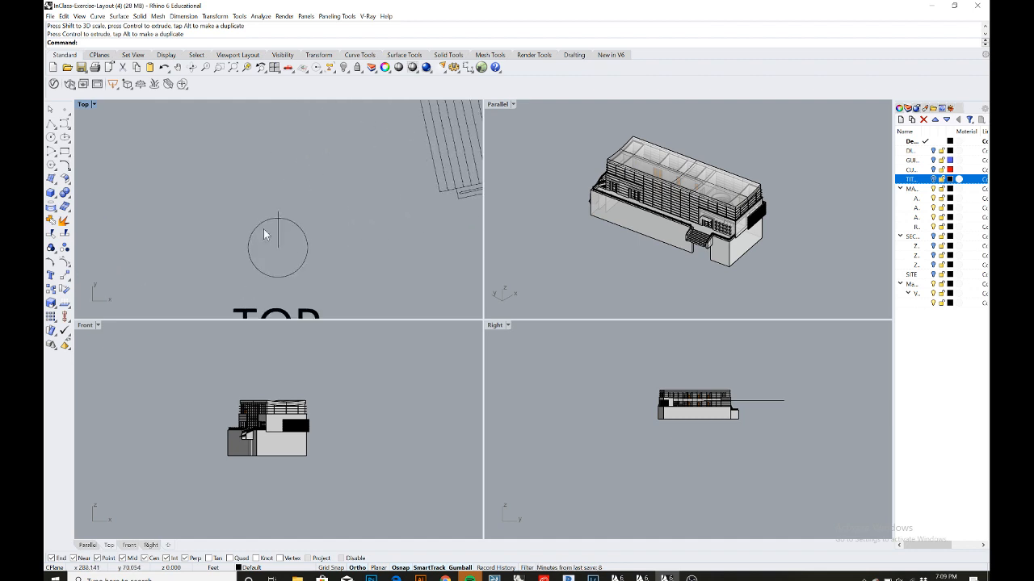
{"action": "scroll", "coordinate": [247, 196], "scroll_direction": "down", "scroll_amount": 6}
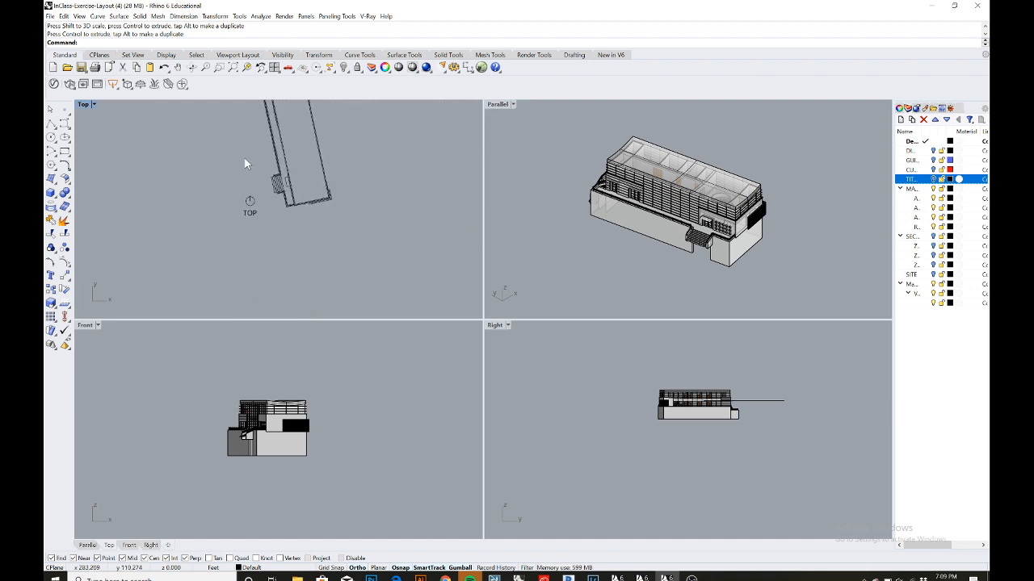
{"action": "right_click_drag", "start_coordinate": [247, 162], "coordinate": [223, 224]}
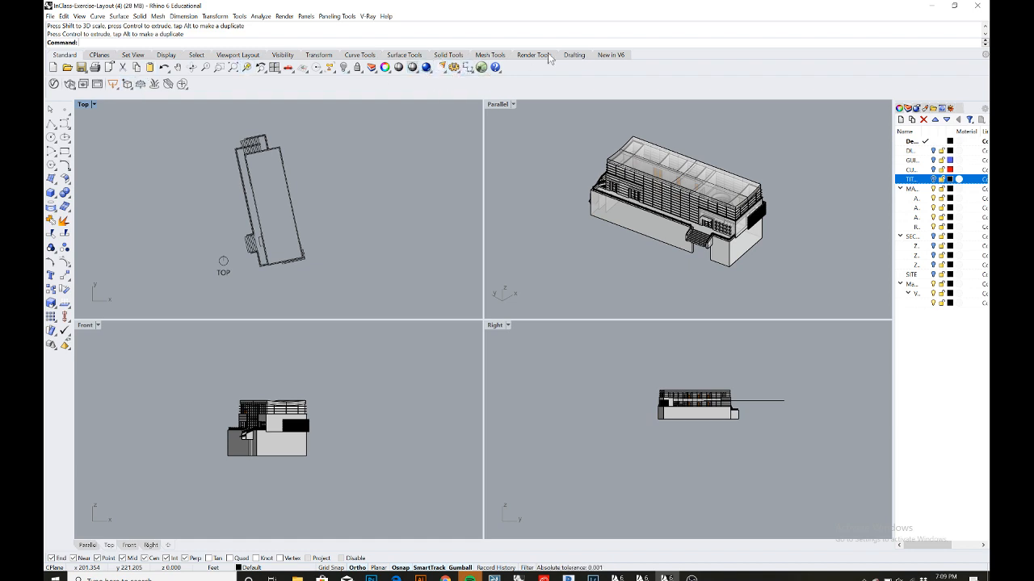
- Create a new layout page with four detail viewports
{"action": "left_click", "coordinate": [575, 55]}
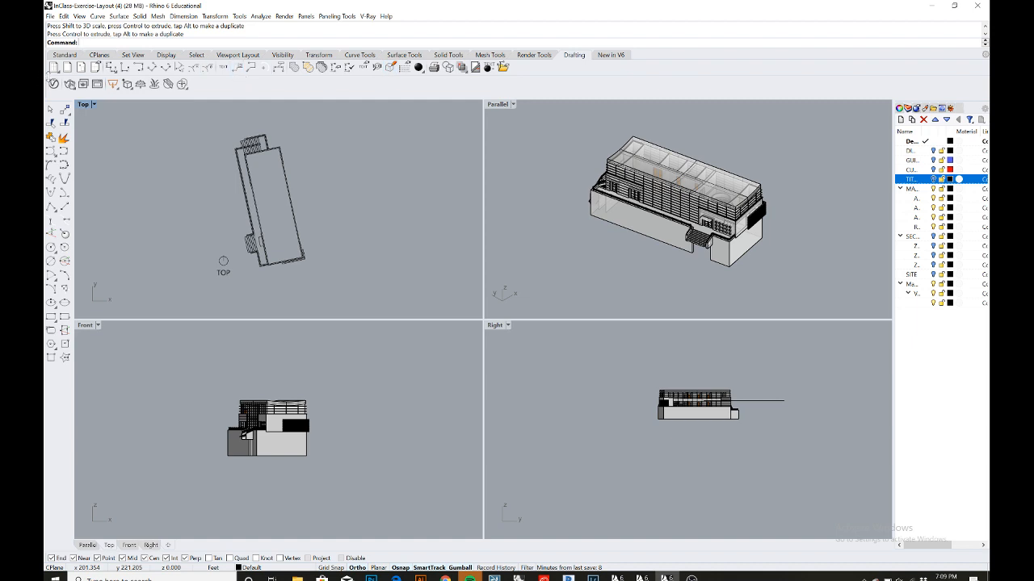
{"action": "left_click", "coordinate": [54, 69]}
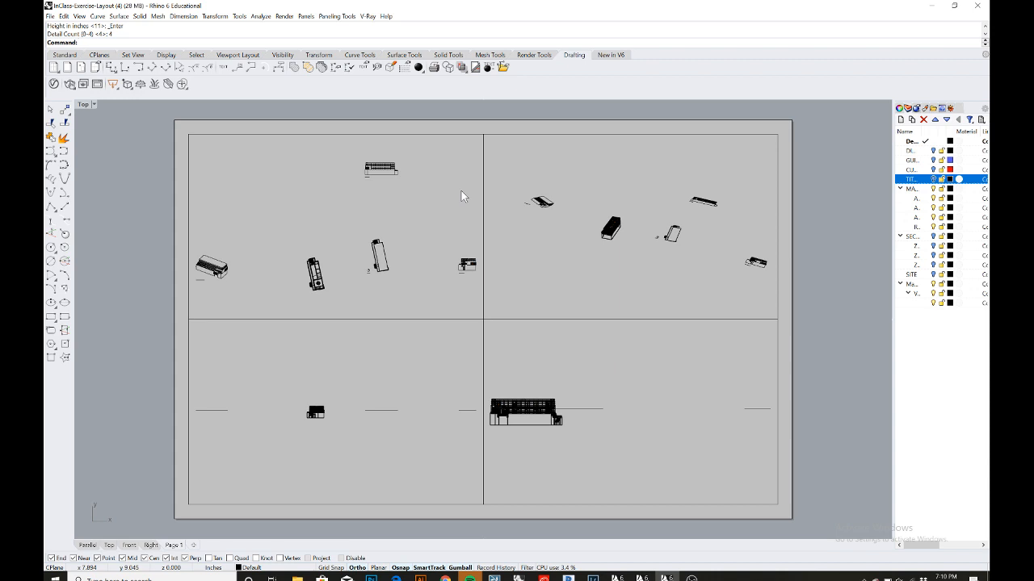
- Activate the top-right detail, set it to Top view, and frame the isometric drawing with its label
{"action": "double_click", "coordinate": [613, 154]}
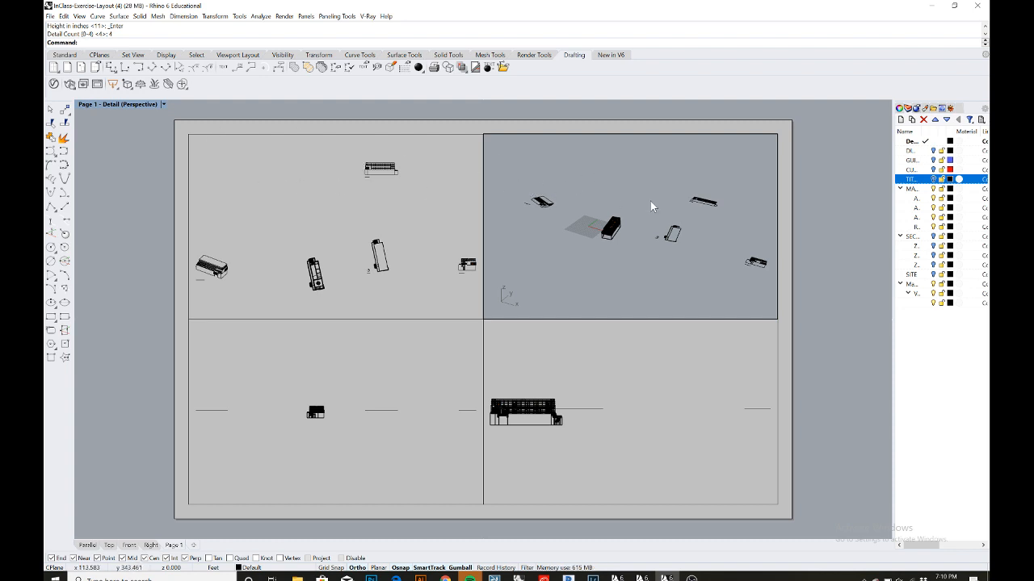
{"action": "scroll", "coordinate": [651, 202], "scroll_direction": "up", "scroll_amount": 2}
{"action": "mouse_move", "coordinate": [650, 201]}
{"action": "right_mouse_down"}
{"action": "mouse_move", "coordinate": [605, 211]}
{"action": "mouse_move", "coordinate": [643, 202]}
{"action": "mouse_move", "coordinate": [658, 181]}
{"action": "mouse_move", "coordinate": [685, 168]}
{"action": "mouse_move", "coordinate": [635, 199]}
{"action": "right_mouse_up"}
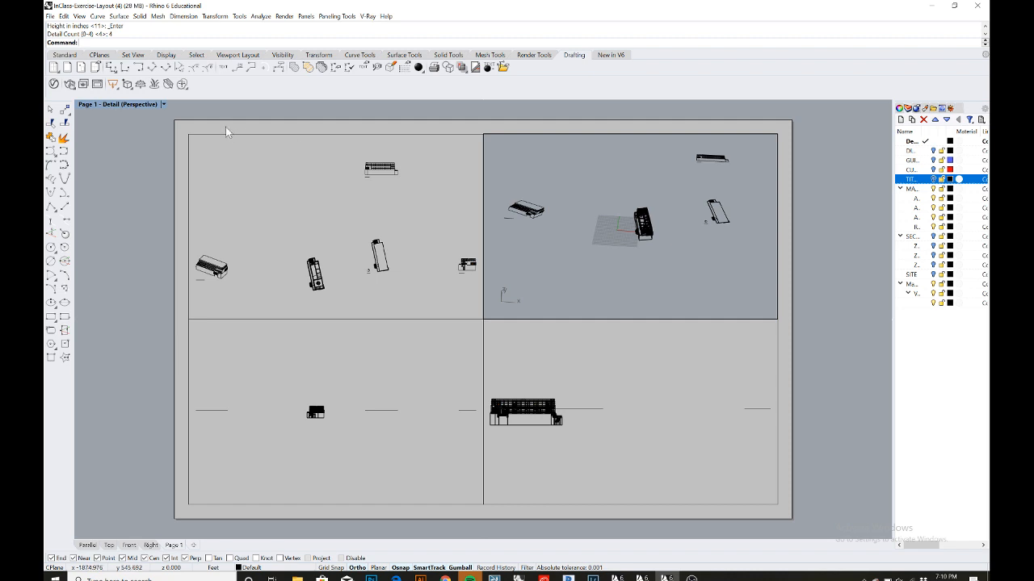
{"action": "left_click", "coordinate": [164, 104]}
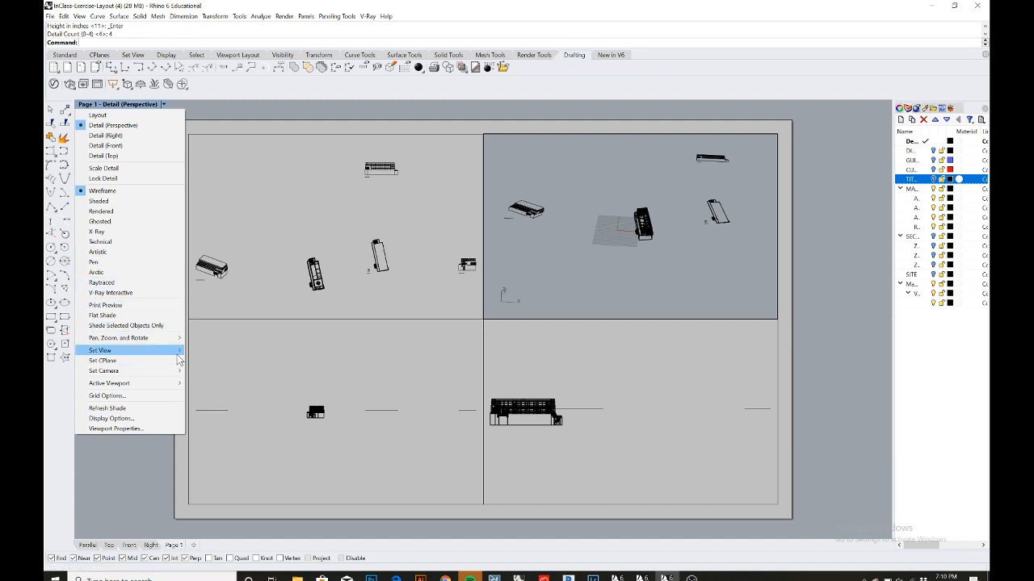
{"action": "left_click", "coordinate": [201, 363]}
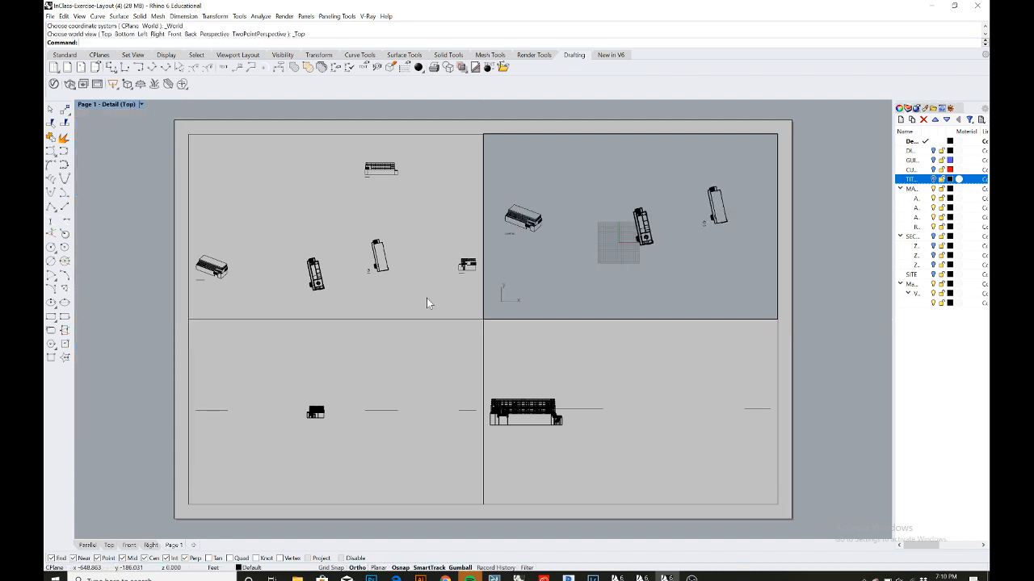
{"action": "scroll", "coordinate": [521, 218], "scroll_direction": "up", "scroll_amount": 5}
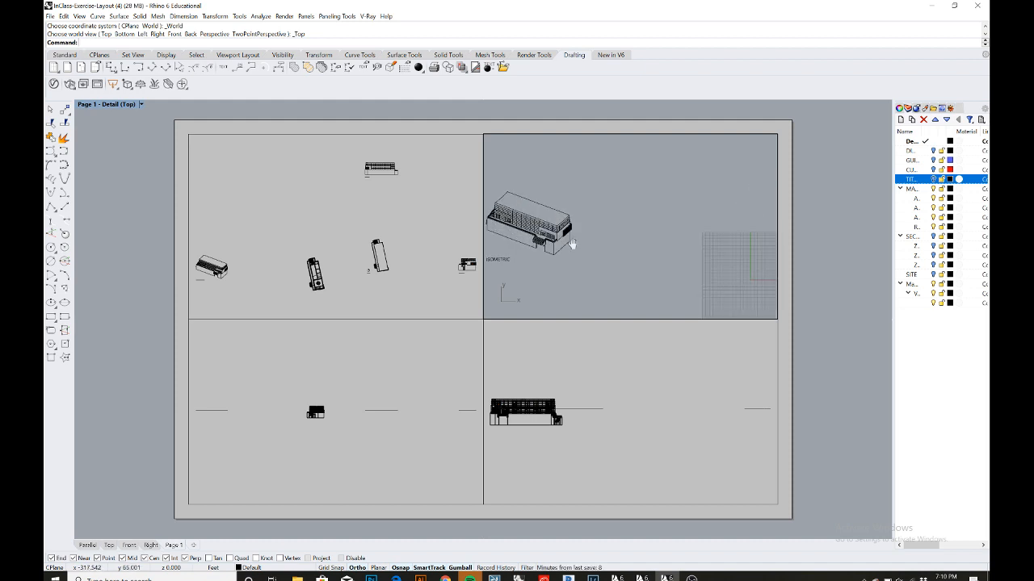
{"action": "right_click_drag", "start_coordinate": [571, 244], "coordinate": [619, 241]}
{"action": "scroll", "coordinate": [634, 246], "scroll_direction": "up", "scroll_amount": 2}
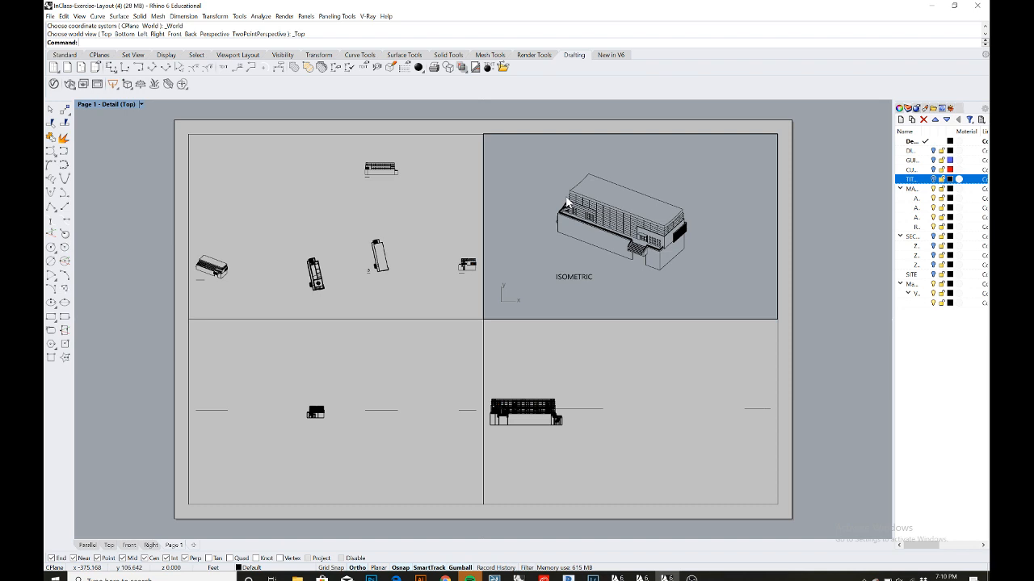
- Set the active detail's scale to 1 inch on layout equals 32 ft in model, then leave the detail
{"action": "type", "text": "Detail"}
{"action": "key", "text": "Return"}
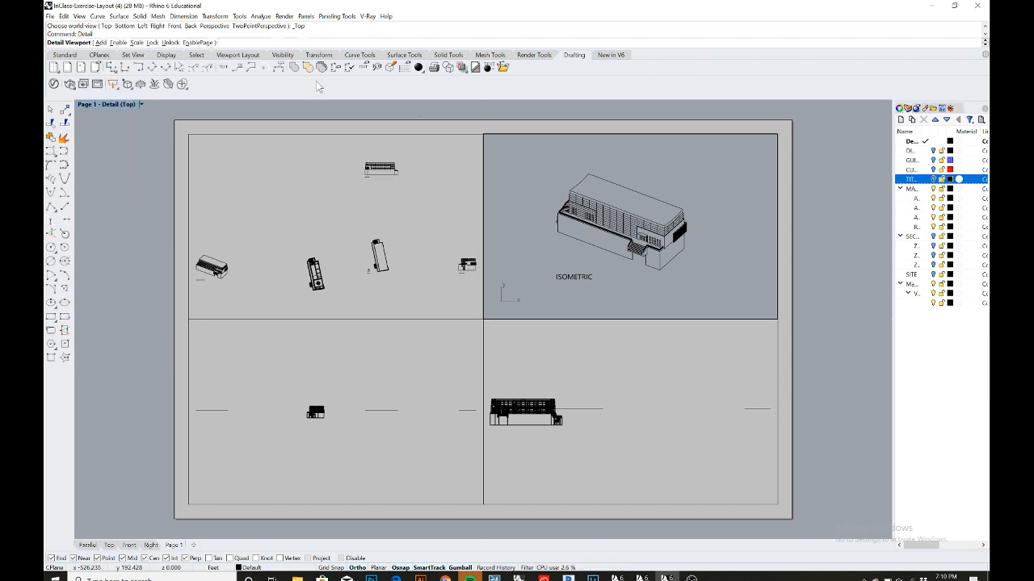
{"action": "left_click", "coordinate": [137, 43]}
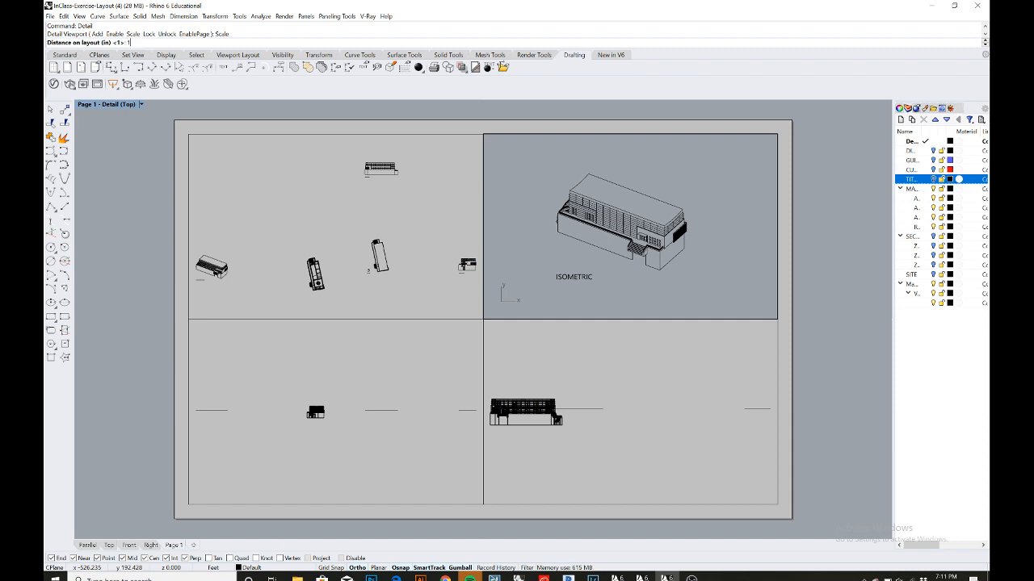
{"action": "key", "text": "Return"}
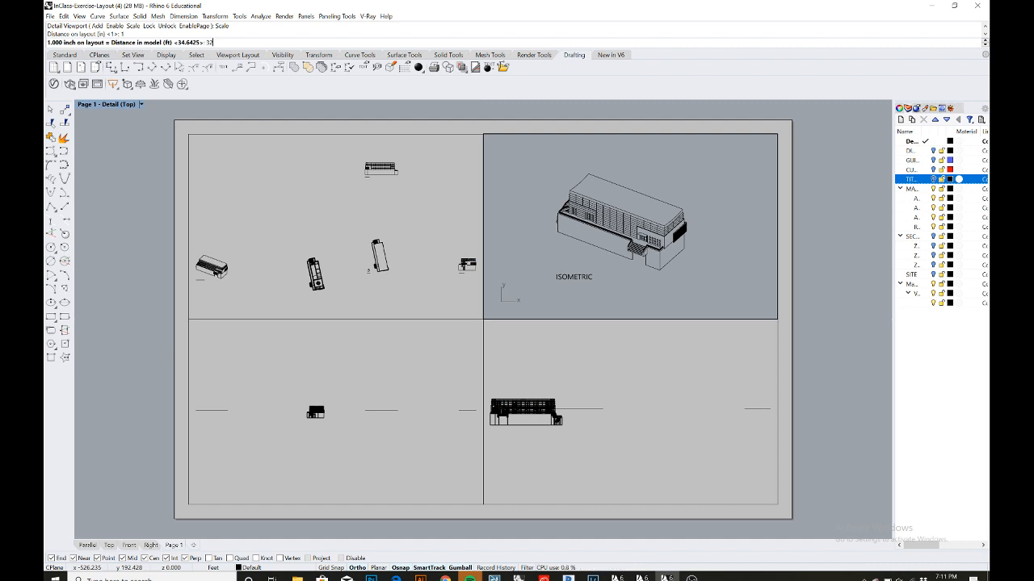
{"action": "key", "text": "Return"}
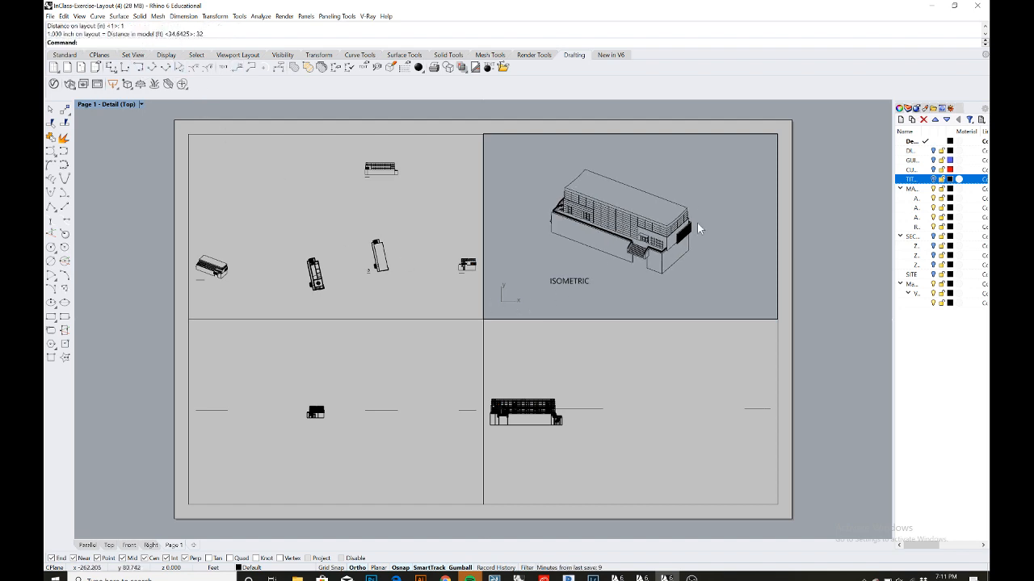
{"action": "double_click", "coordinate": [816, 226]}
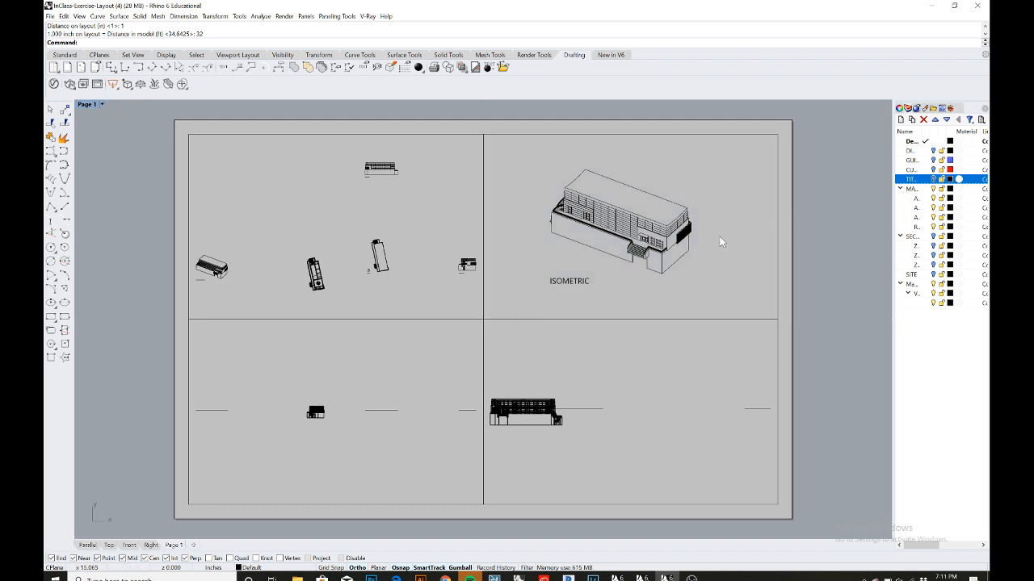
- Activate the top-left detail and frame the TOP plan drawing with its north symbol and label
{"action": "double_click", "coordinate": [403, 222]}
{"action": "scroll", "coordinate": [389, 281], "scroll_direction": "up", "scroll_amount": 2}
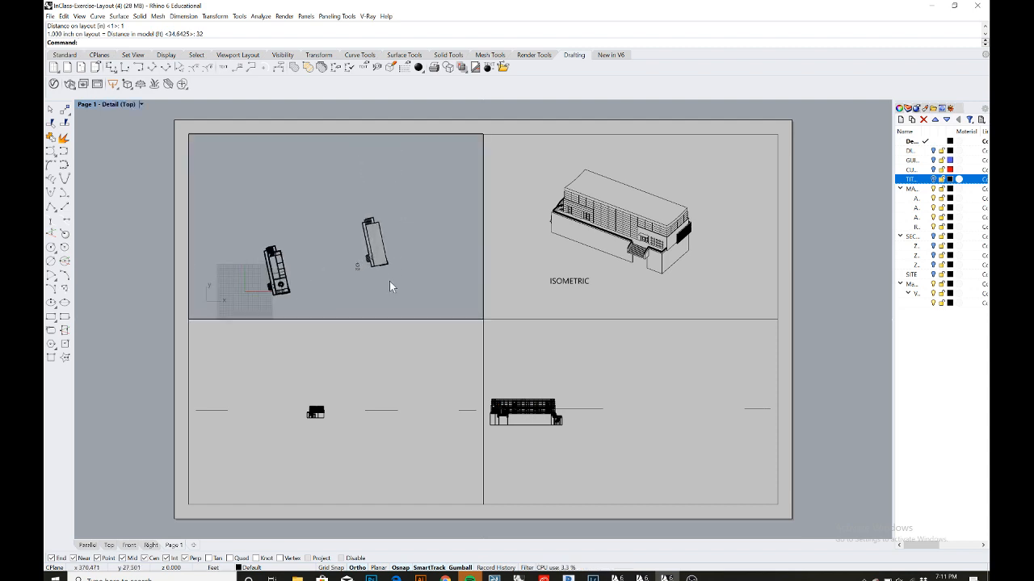
{"action": "scroll", "coordinate": [389, 281], "scroll_direction": "up", "scroll_amount": 5}
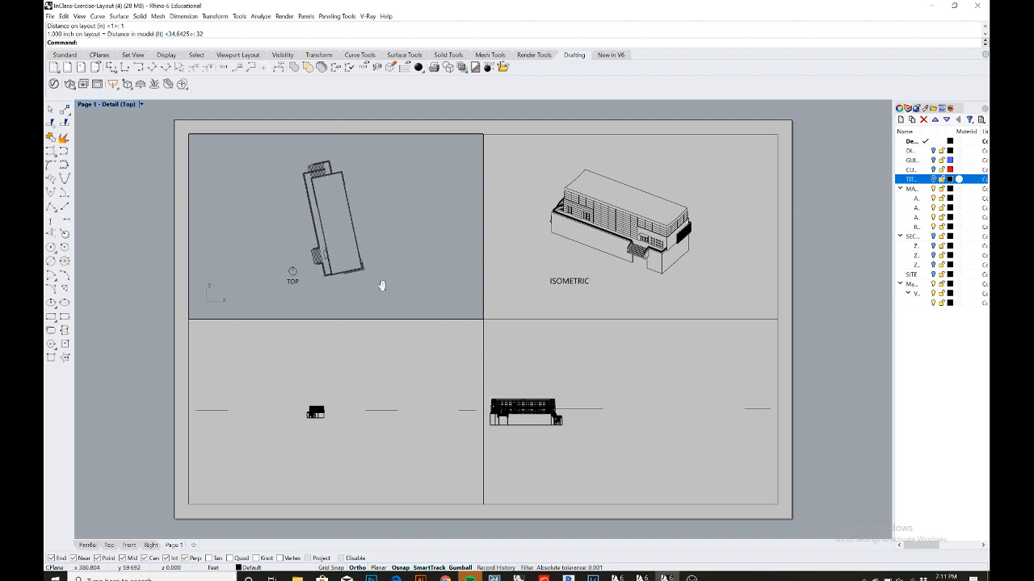
{"action": "right_click_drag", "start_coordinate": [382, 285], "coordinate": [380, 288]}
- Set the top-left detail's scale to 1 inch on layout equals 32 ft in model and recentre the plan
{"action": "type", "text": "Detail"}
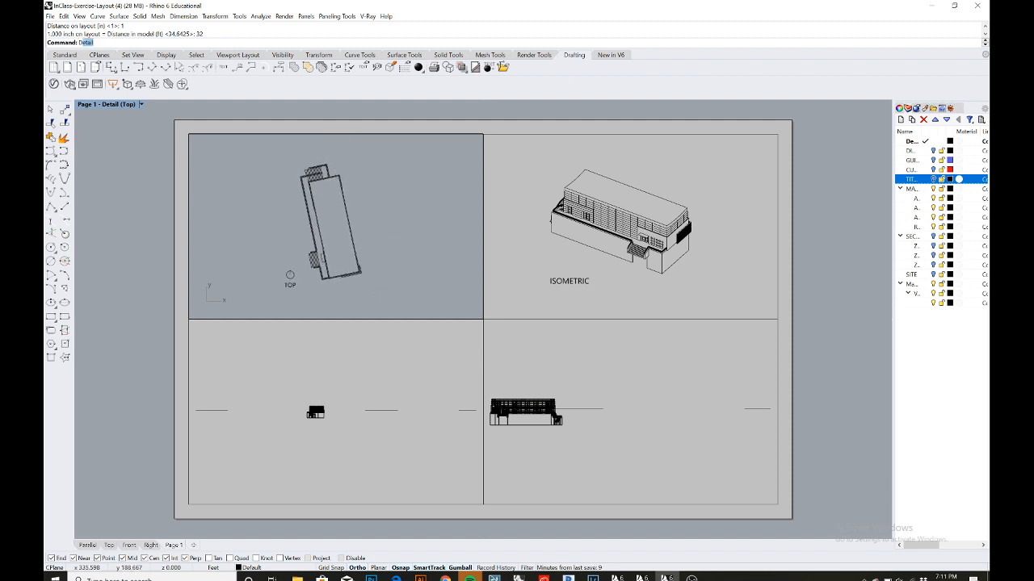
{"action": "key", "text": "Return"}
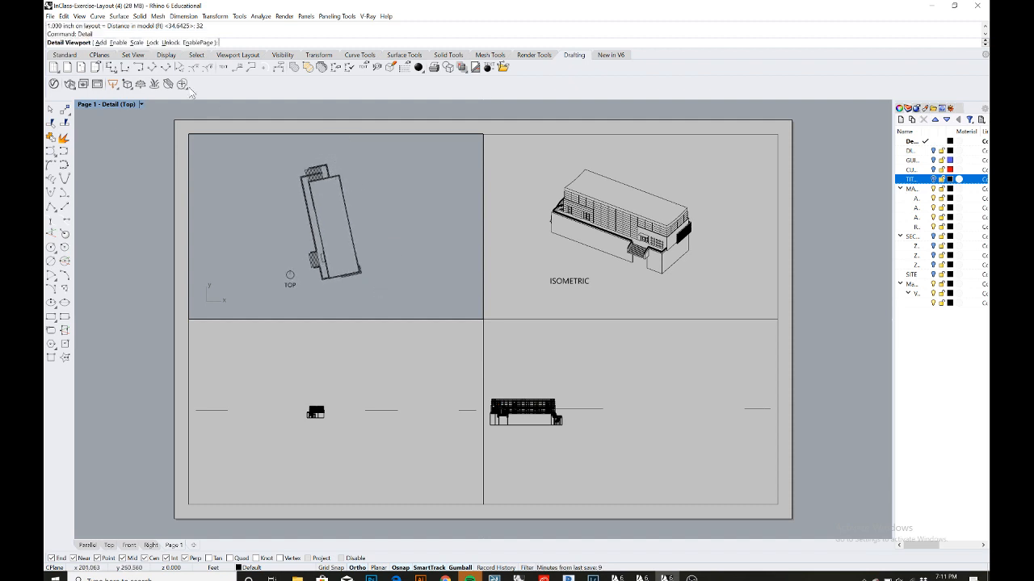
{"action": "left_click", "coordinate": [136, 43]}
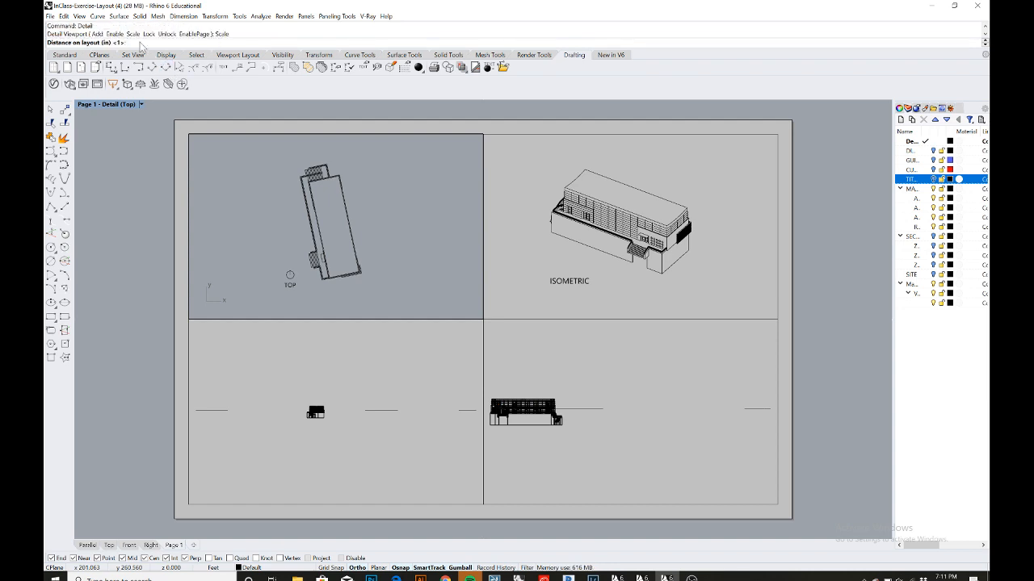
{"action": "type", "text": "1"}
{"action": "key", "text": "Return"}
{"action": "type", "text": "32"}
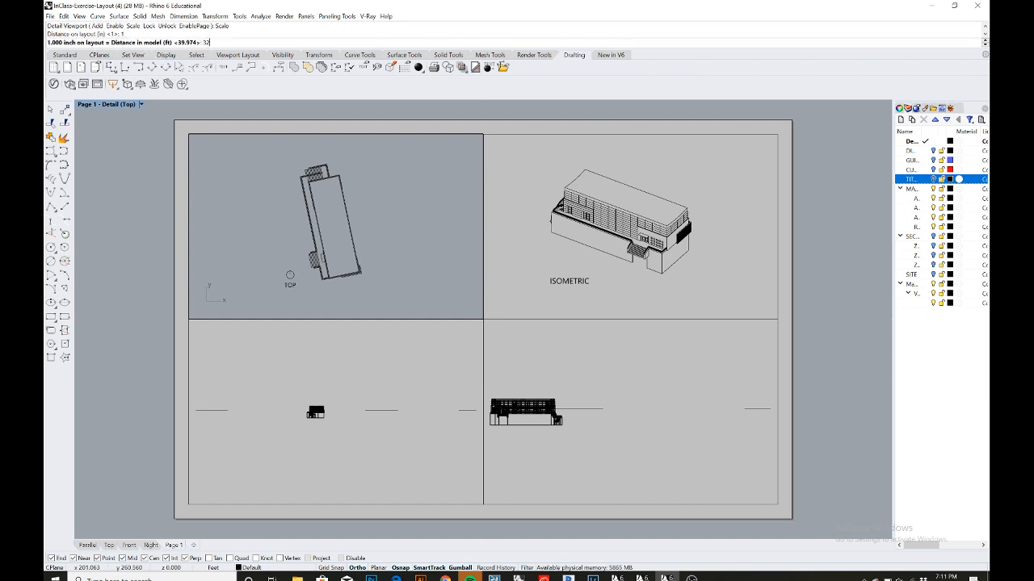
{"action": "key", "text": "Return"}
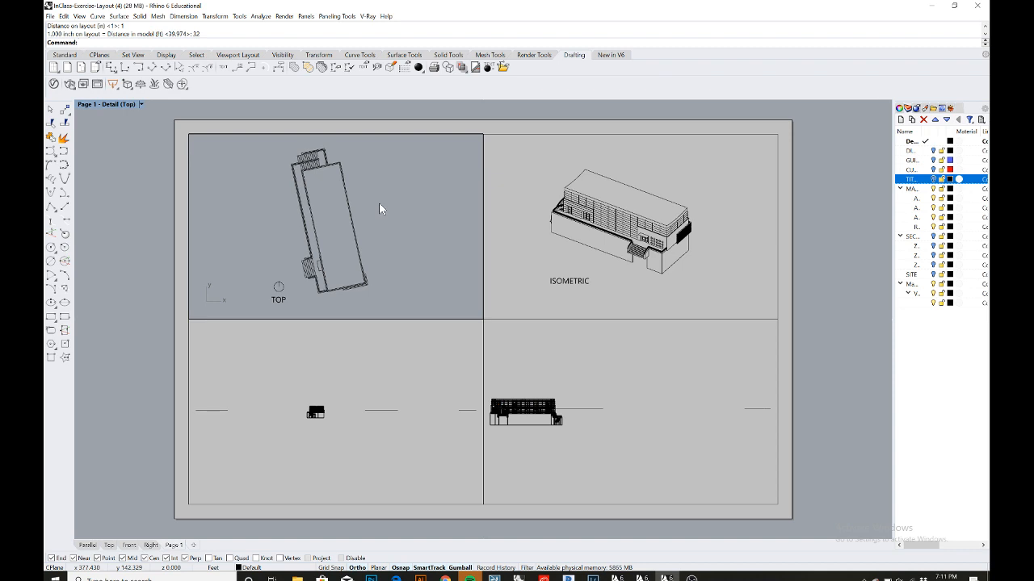
{"action": "mouse_move", "coordinate": [379, 209]}
{"action": "right_mouse_down"}
{"action": "mouse_move", "coordinate": [396, 208]}
{"action": "mouse_move", "coordinate": [390, 200]}
{"action": "right_mouse_up"}
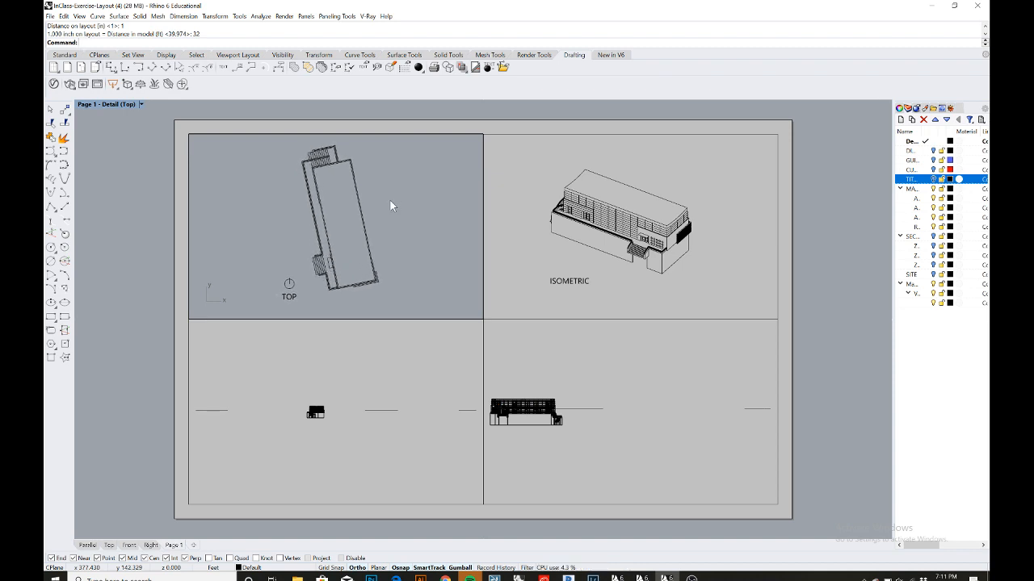
- Activate the bottom-left detail, set it to Top view, and frame the FRONT elevation drawing with its label
{"action": "double_click", "coordinate": [221, 362]}
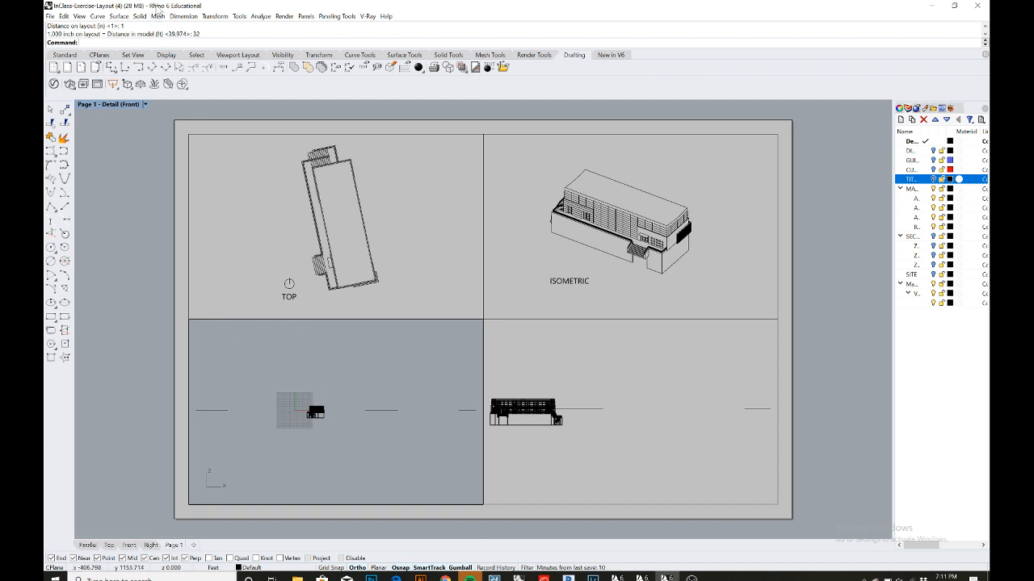
{"action": "left_click", "coordinate": [145, 104]}
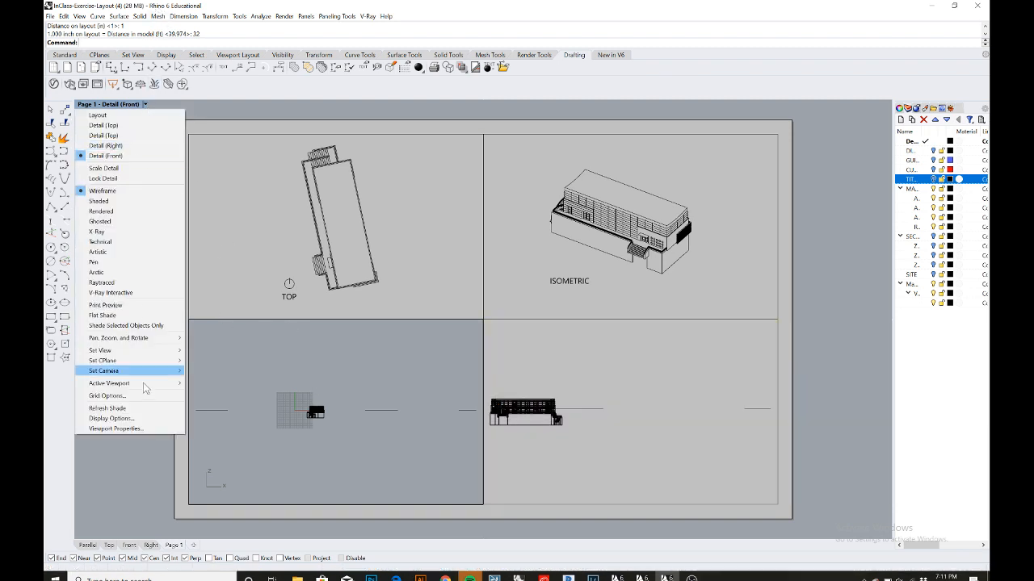
{"action": "mouse_move", "coordinate": [161, 351]}
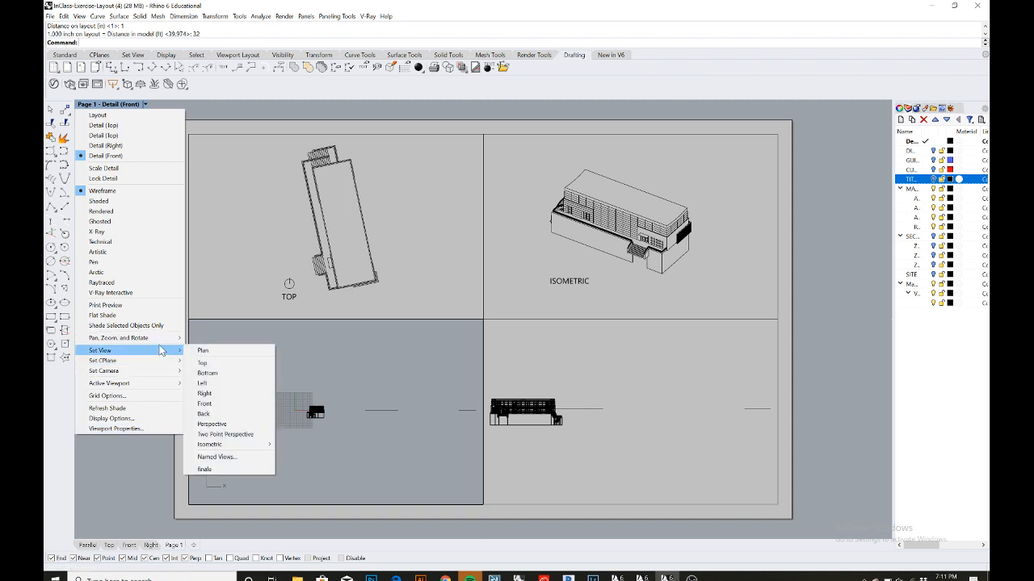
{"action": "left_click", "coordinate": [214, 365]}
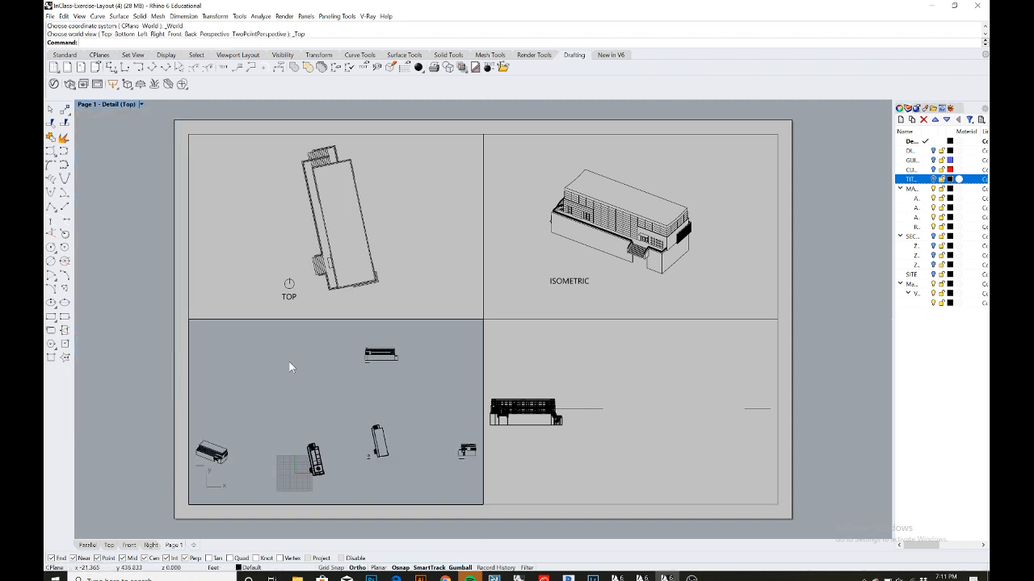
{"action": "scroll", "coordinate": [295, 370], "scroll_direction": "down", "scroll_amount": 2}
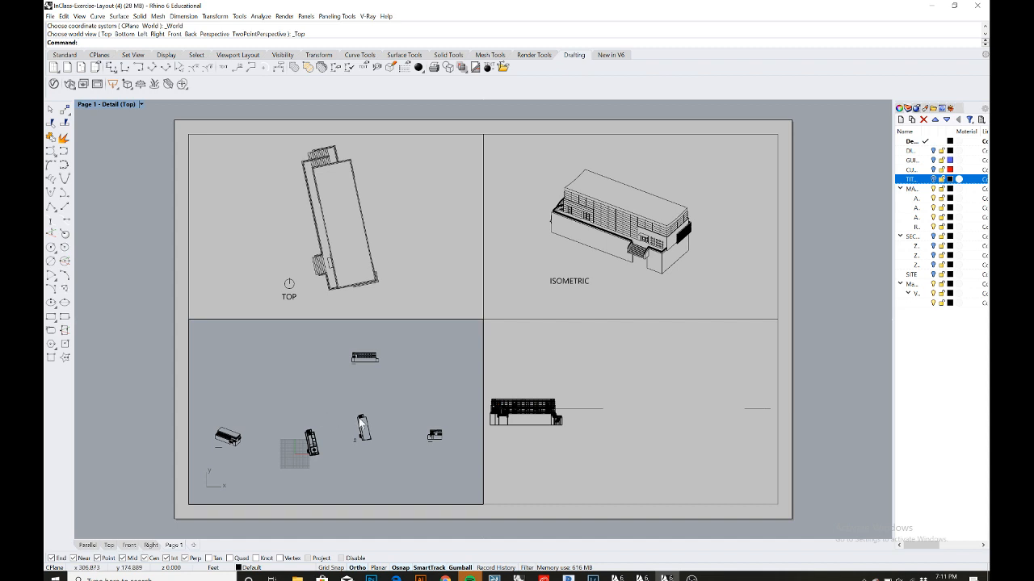
{"action": "right_click_drag", "start_coordinate": [360, 415], "coordinate": [323, 396]}
{"action": "scroll", "coordinate": [404, 457], "scroll_direction": "up", "scroll_amount": 6}
{"action": "scroll", "coordinate": [408, 455], "scroll_direction": "up", "scroll_amount": 2}
{"action": "right_click_drag", "start_coordinate": [408, 450], "coordinate": [369, 482]}
{"action": "scroll", "coordinate": [347, 454], "scroll_direction": "up", "scroll_amount": 3}
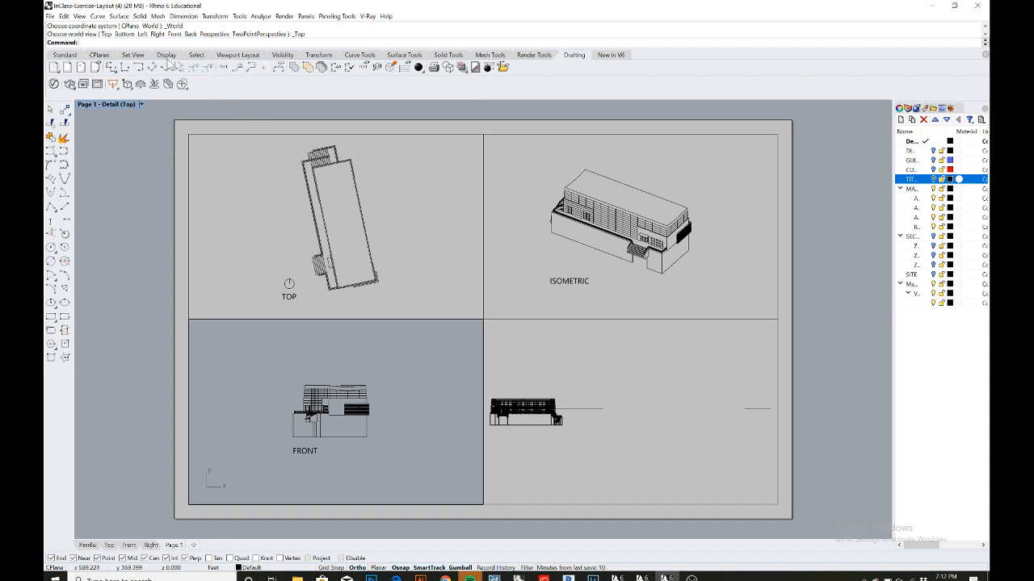
- Set the bottom-left detail's scale to 1 inch on layout equals 32 ft in model
{"action": "type", "text": "Detail"}
{"action": "key", "text": "Return"}
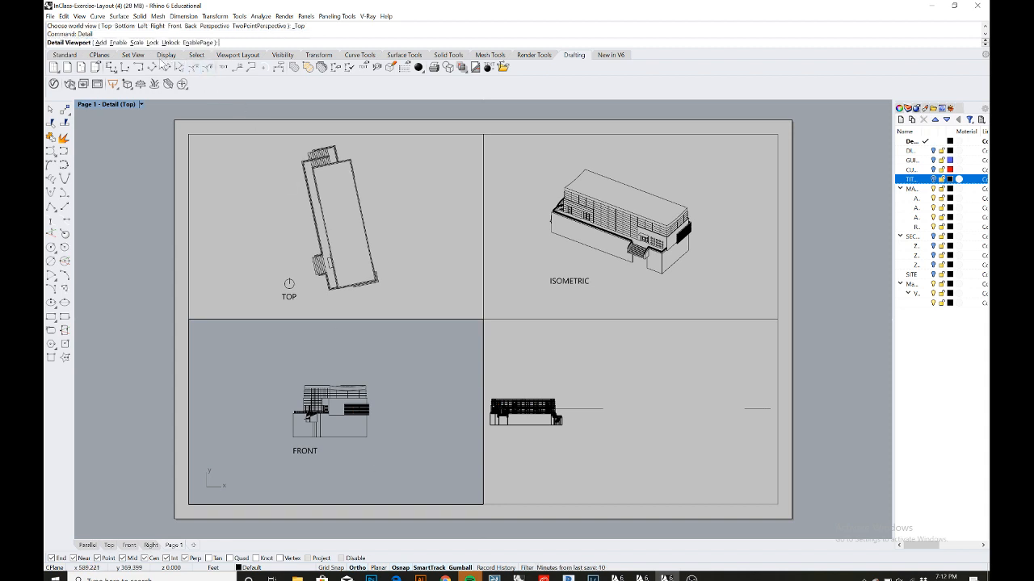
{"action": "left_click", "coordinate": [135, 43]}
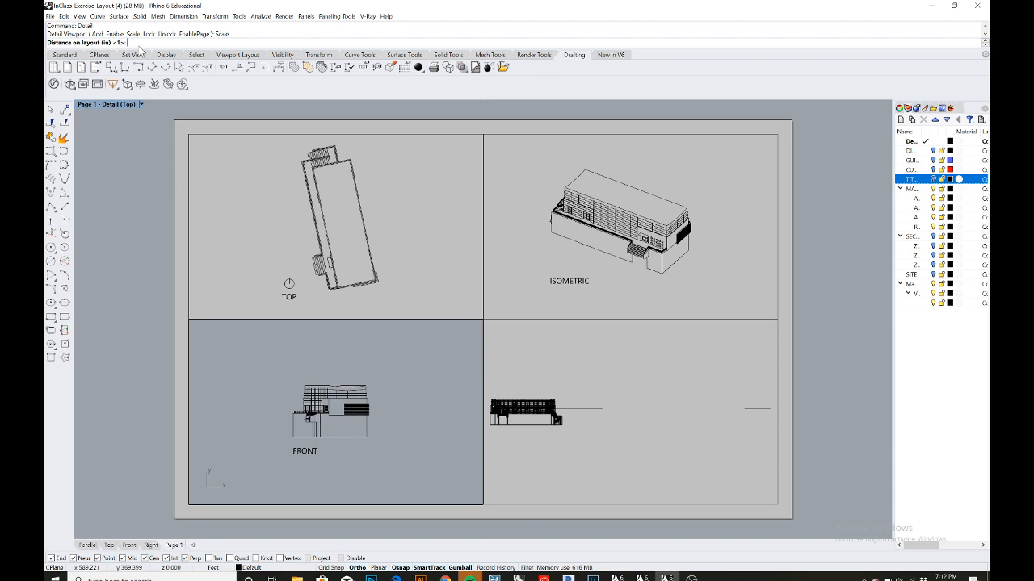
{"action": "type", "text": "1"}
{"action": "key", "text": "Return"}
{"action": "type", "text": "32"}
{"action": "key", "text": "Return"}
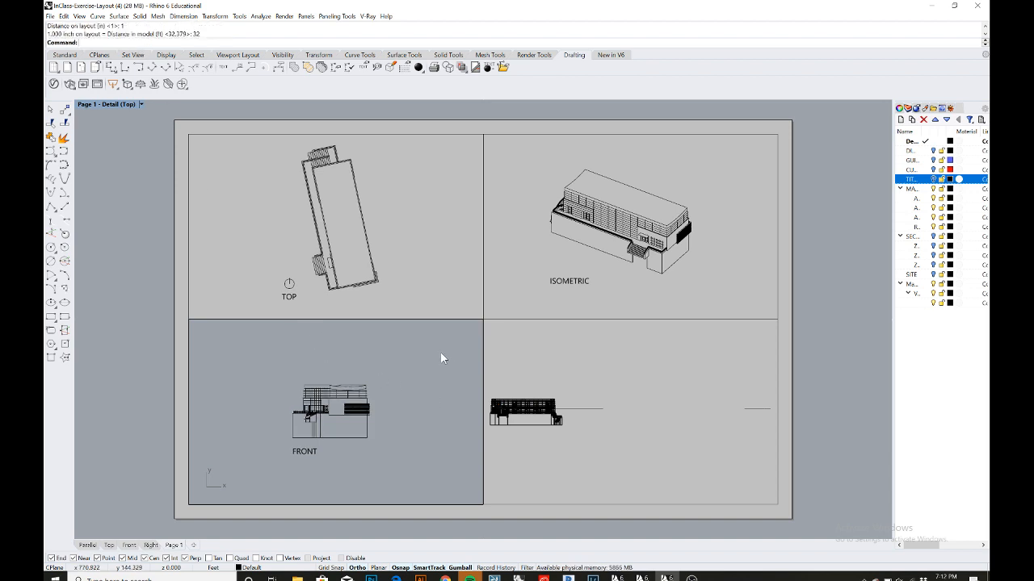
- Activate the bottom-right detail, set it to Top view, and frame the RIGHT elevation drawing with its label
{"action": "double_click", "coordinate": [536, 365]}
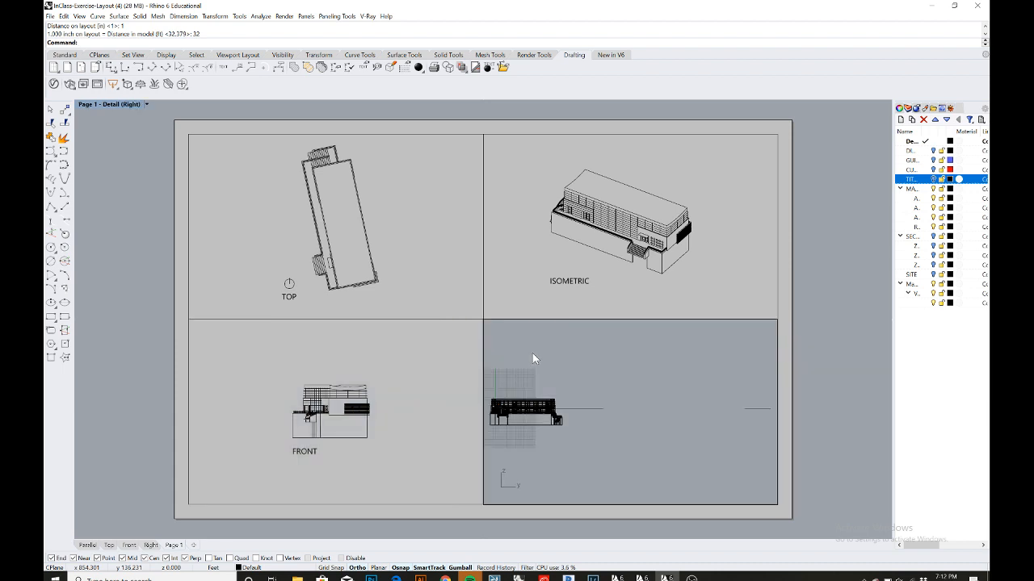
{"action": "left_click", "coordinate": [146, 105]}
{"action": "mouse_move", "coordinate": [181, 353]}
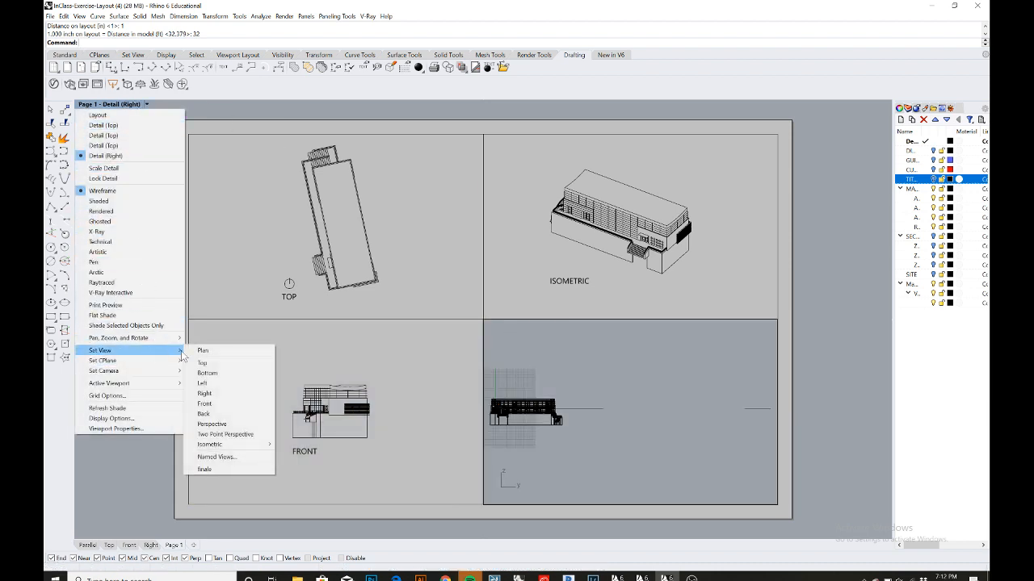
{"action": "left_click", "coordinate": [230, 364]}
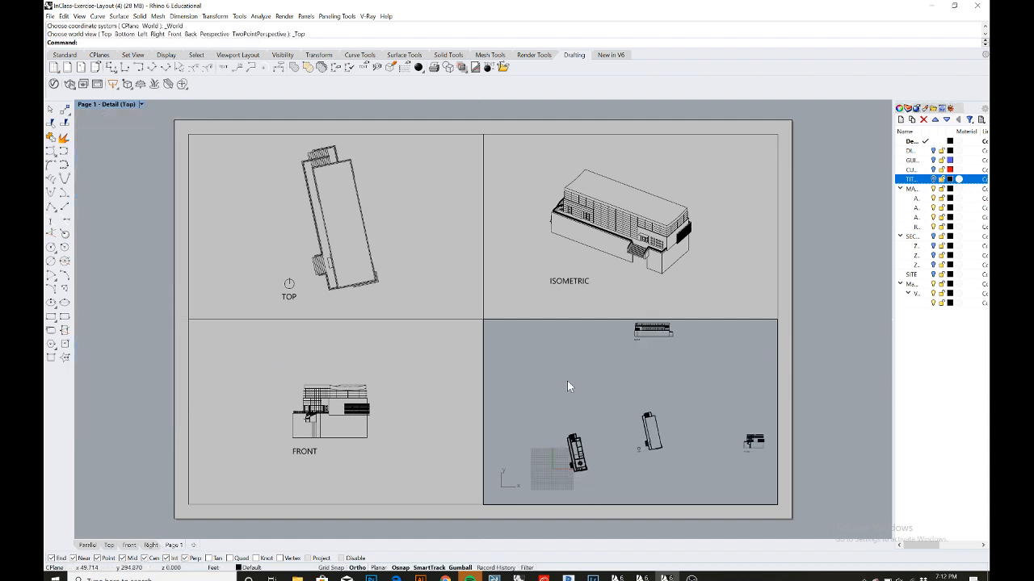
{"action": "scroll", "coordinate": [567, 380], "scroll_direction": "down", "scroll_amount": 6}
{"action": "scroll", "coordinate": [612, 354], "scroll_direction": "up", "scroll_amount": 6}
{"action": "right_click_drag", "start_coordinate": [612, 354], "coordinate": [598, 411]}
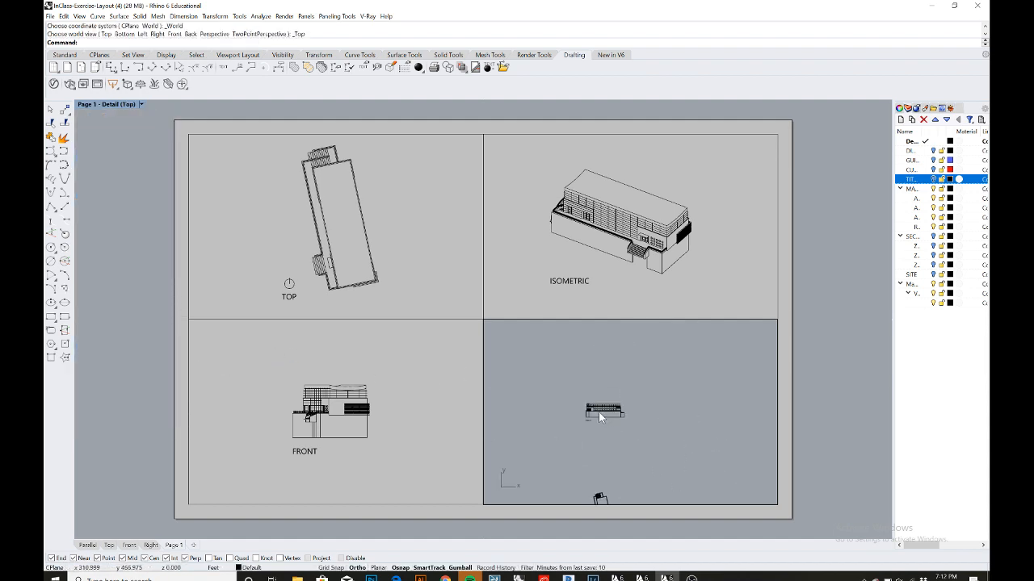
{"action": "scroll", "coordinate": [602, 418], "scroll_direction": "up", "scroll_amount": 5}
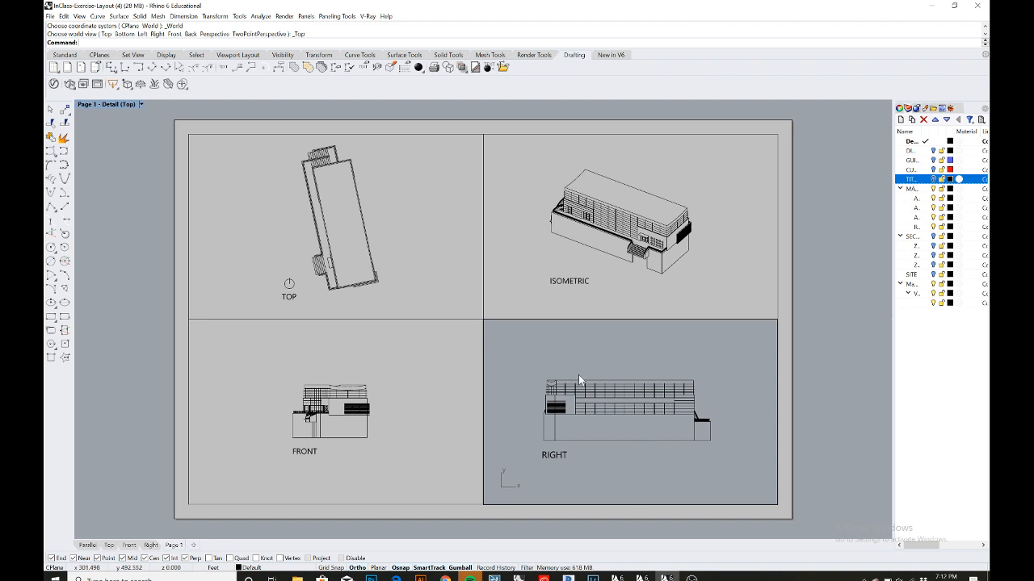
- Set the bottom-right detail's scale to 1 inch on layout equals 32 ft in model, then leave the detail
{"action": "type", "text": "Detail"}
{"action": "key", "text": "Return"}
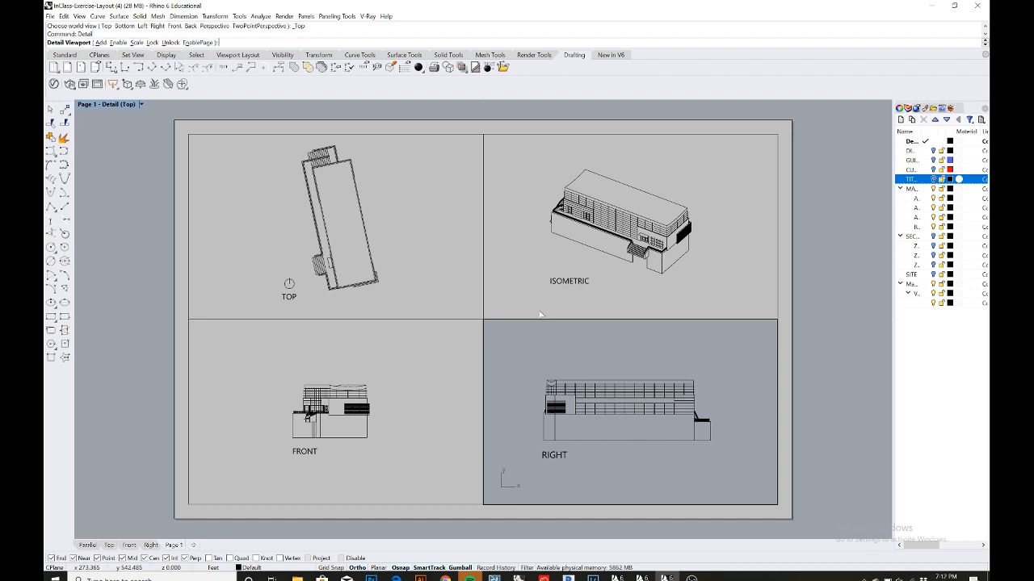
{"action": "left_click", "coordinate": [136, 42]}
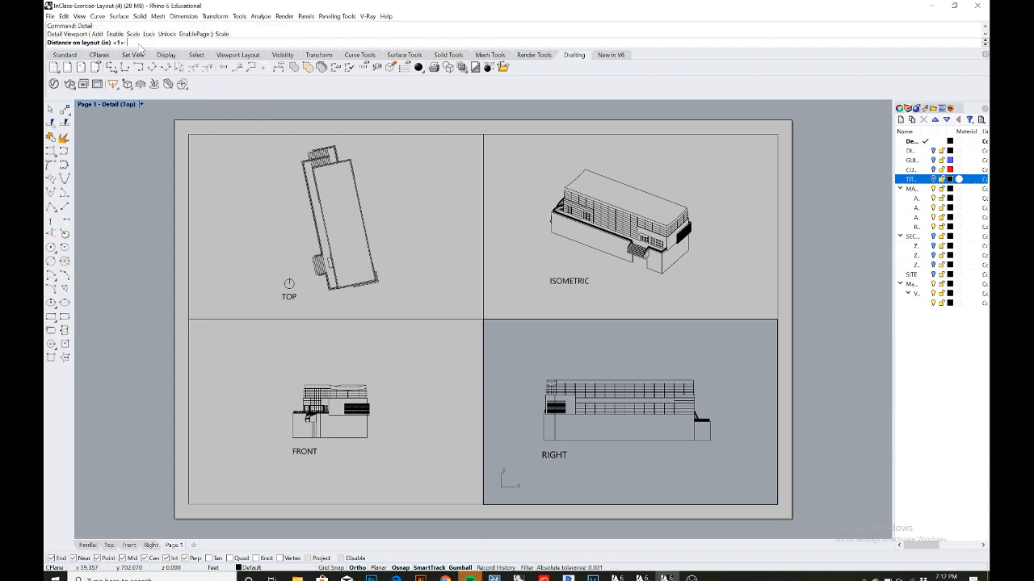
{"action": "key", "text": "Return"}
{"action": "type", "text": "32"}
{"action": "key", "text": "Return"}
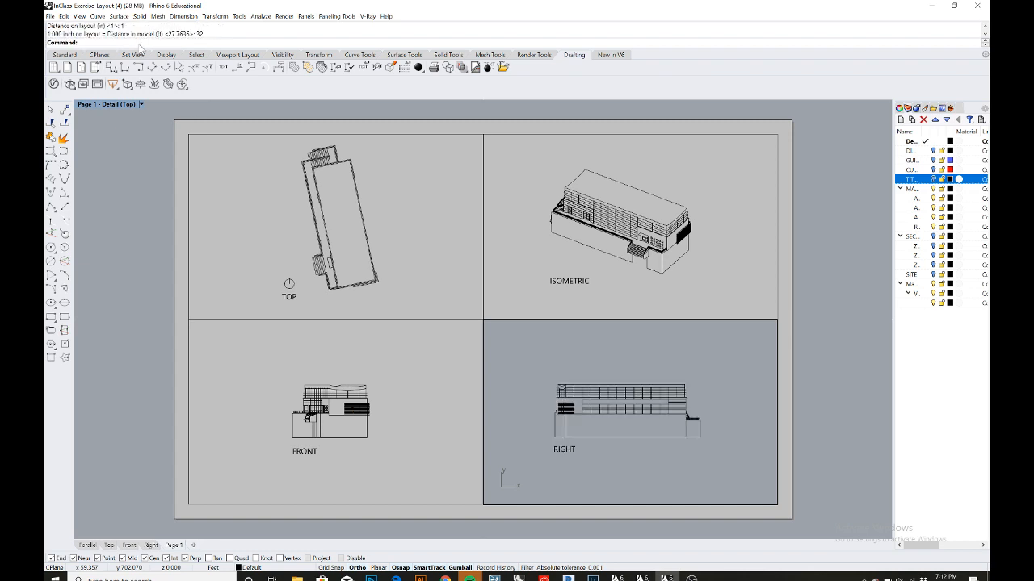
{"action": "double_click", "coordinate": [813, 326]}
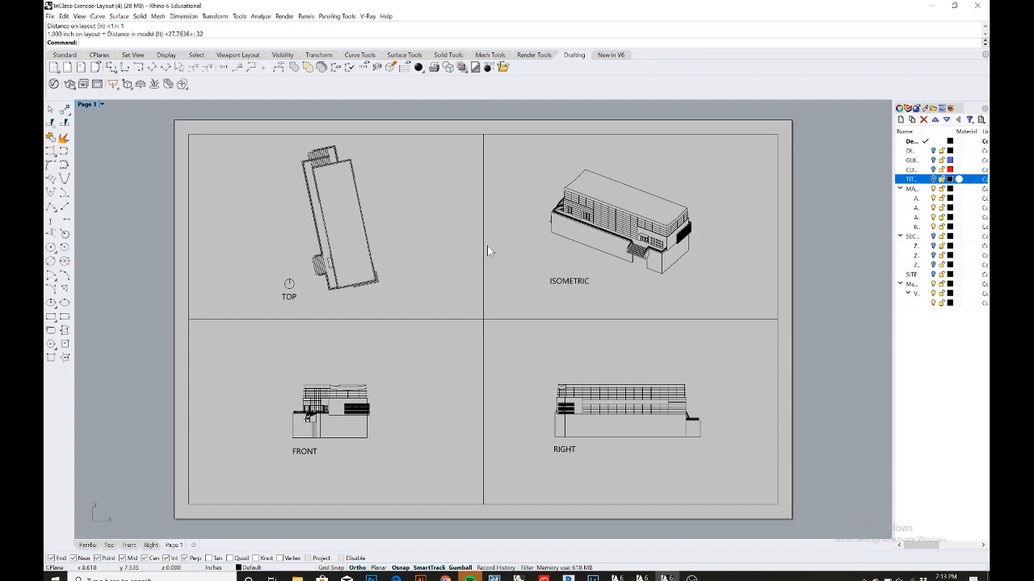
{"action": "mouse_move", "coordinate": [396, 578]}
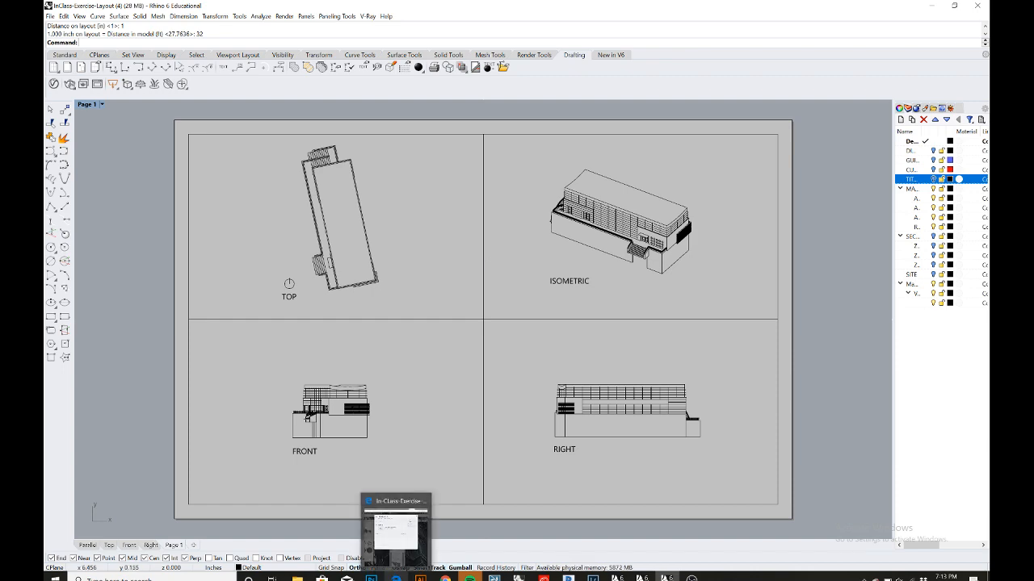
{"action": "left_click", "coordinate": [396, 529]}
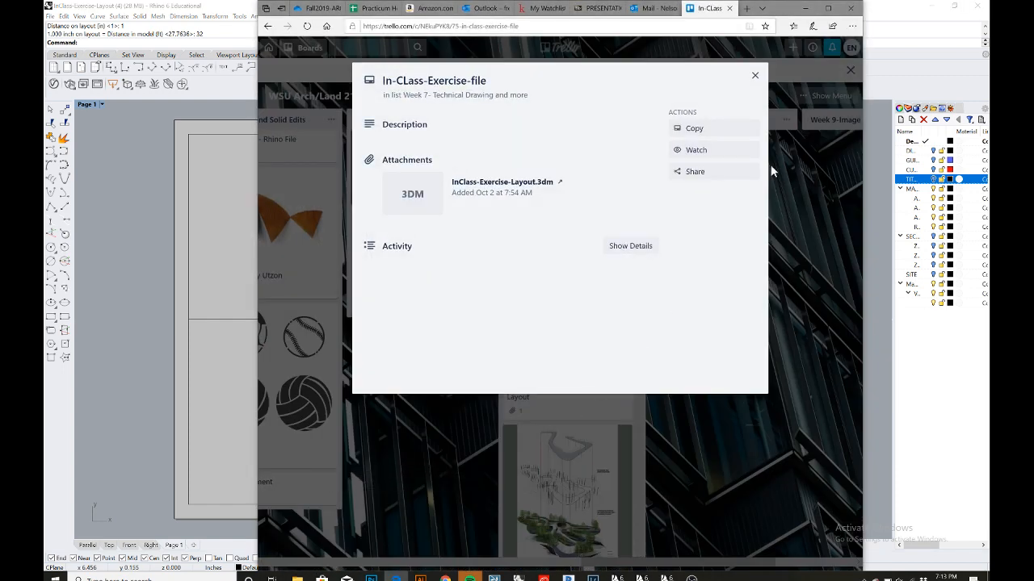
{"action": "left_click", "coordinate": [755, 76]}
{"action": "scroll", "coordinate": [579, 341], "scroll_direction": "down", "scroll_amount": 2}
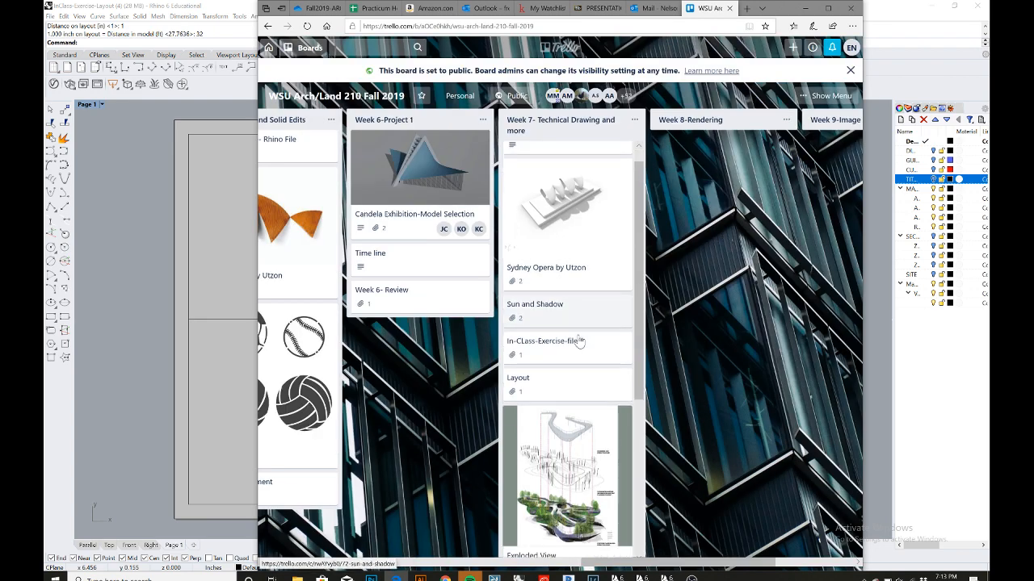
{"action": "scroll", "coordinate": [579, 341], "scroll_direction": "down", "scroll_amount": 1}
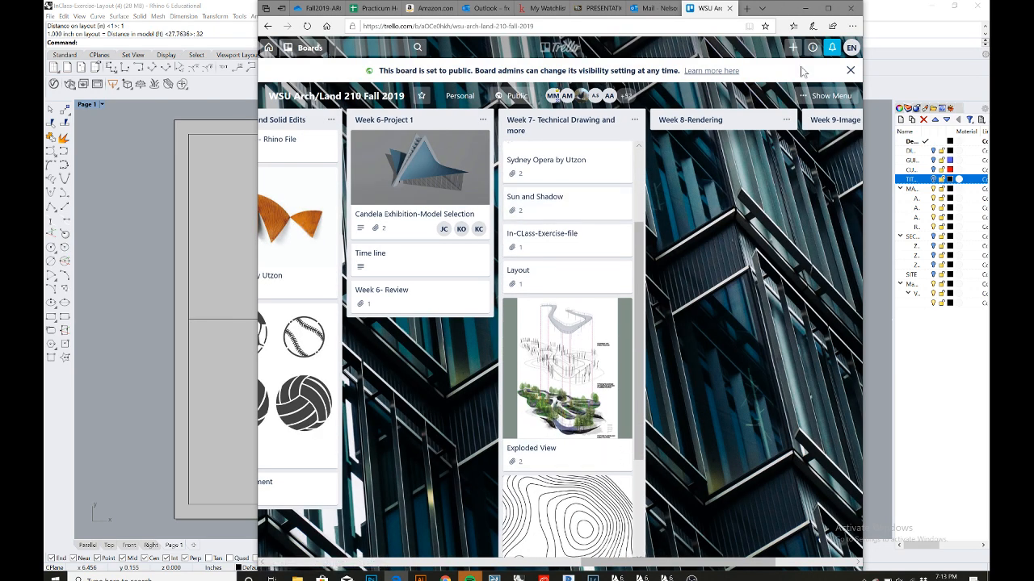
{"action": "left_click", "coordinate": [805, 8]}
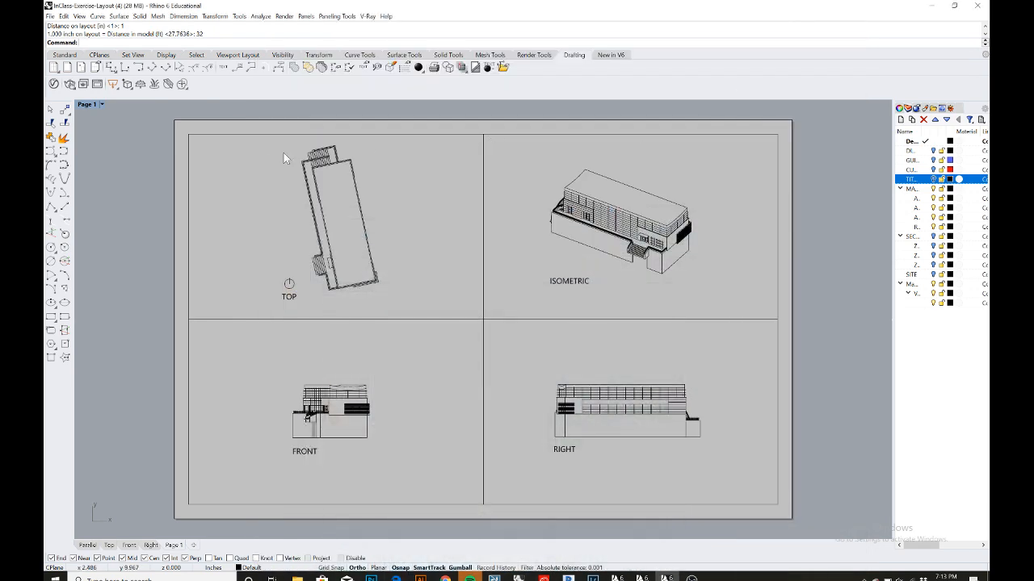
- Maximise the Parallel model view, select a Make2D drawing with its label near the building, and move it farther away
{"action": "left_click", "coordinate": [87, 545]}
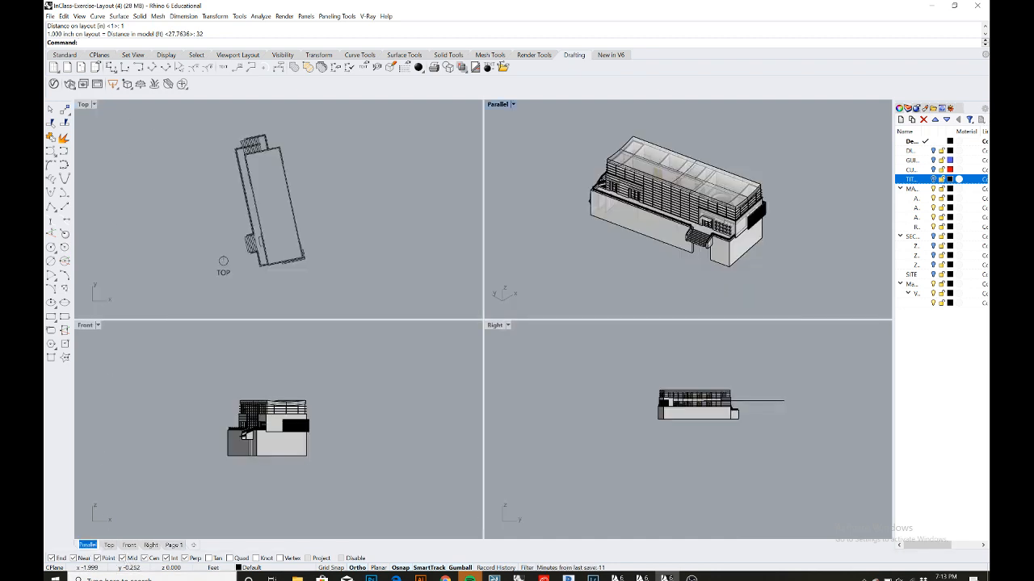
{"action": "double_click", "coordinate": [499, 104]}
{"action": "scroll", "coordinate": [460, 245], "scroll_direction": "down", "scroll_amount": 5}
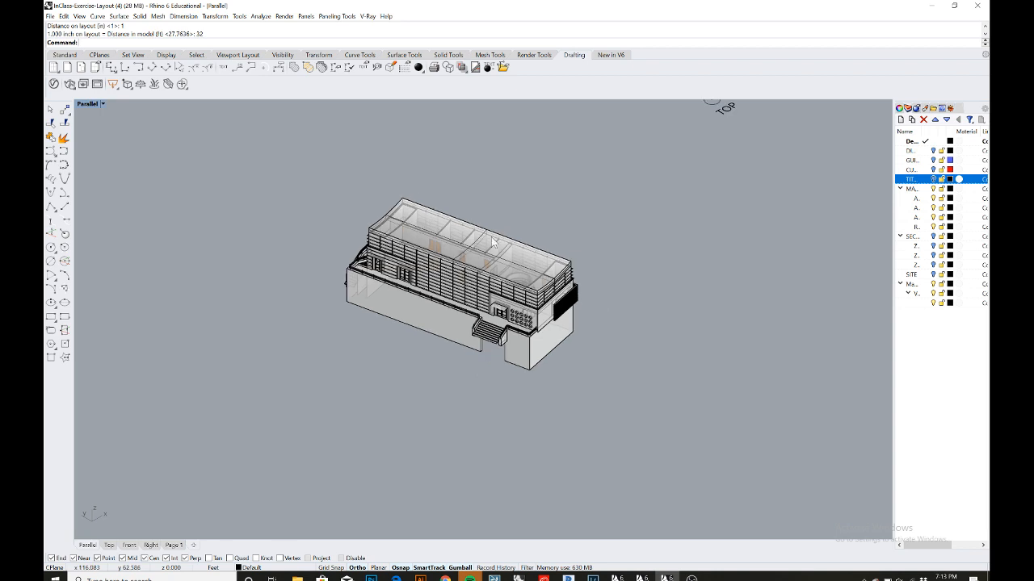
{"action": "right_click_drag", "start_coordinate": [542, 225], "coordinate": [481, 314], "text": "shift"}
{"action": "left_click_drag", "start_coordinate": [473, 168], "coordinate": [628, 283]}
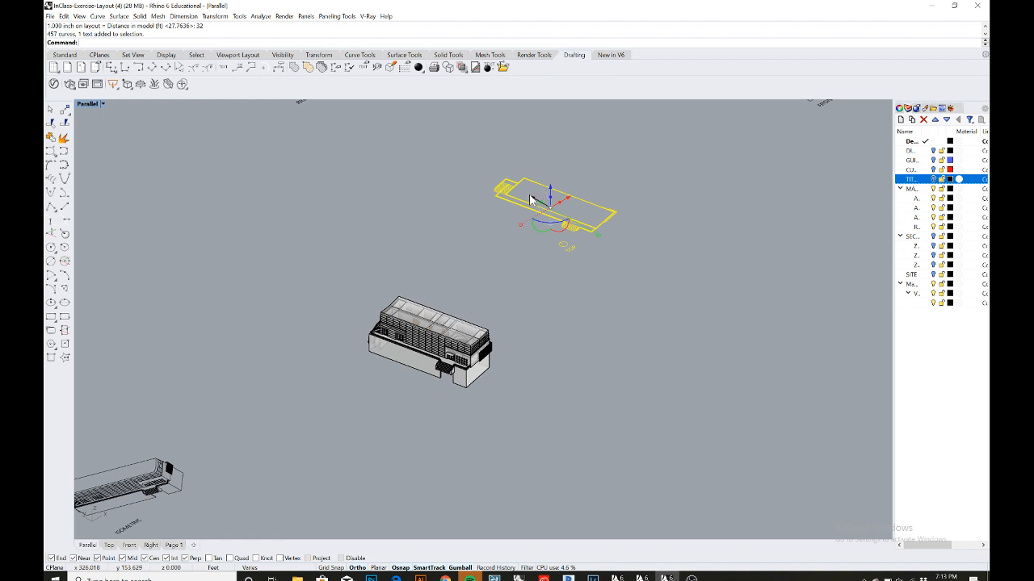
{"action": "left_click_drag", "start_coordinate": [530, 197], "coordinate": [880, 419]}
{"action": "left_click", "coordinate": [627, 381]}
{"action": "scroll", "coordinate": [432, 341], "scroll_direction": "up", "scroll_amount": 4}
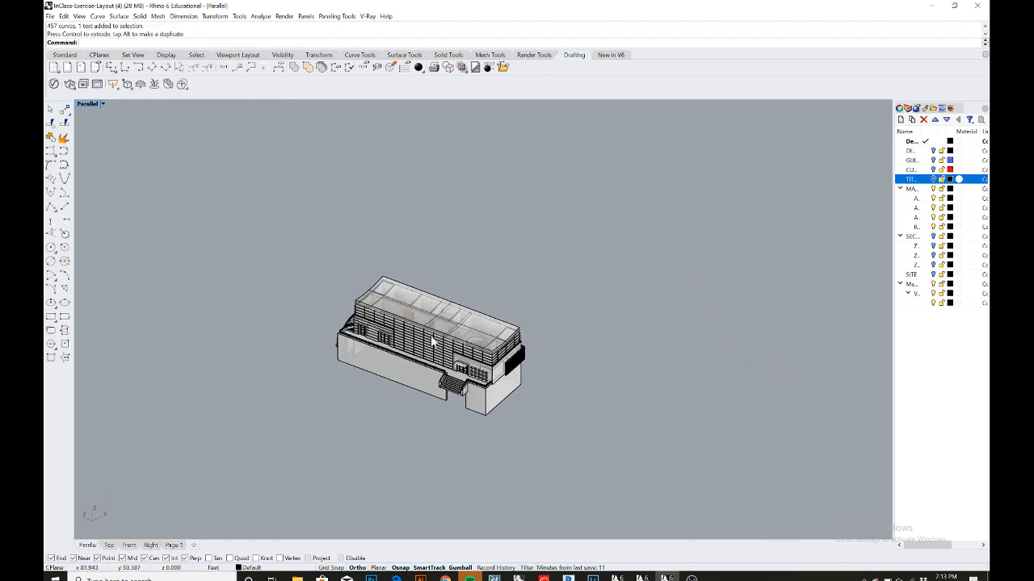
- Select the whole building model and save its current object positions as a named position called Original
{"action": "right_click_drag", "start_coordinate": [432, 341], "coordinate": [469, 402]}
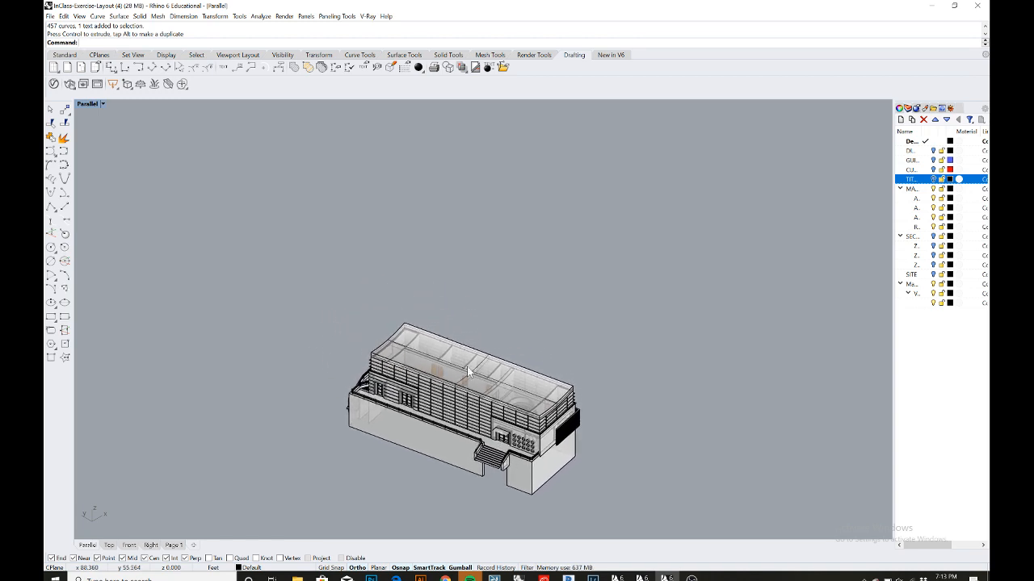
{"action": "right_click_drag", "start_coordinate": [479, 318], "coordinate": [482, 333]}
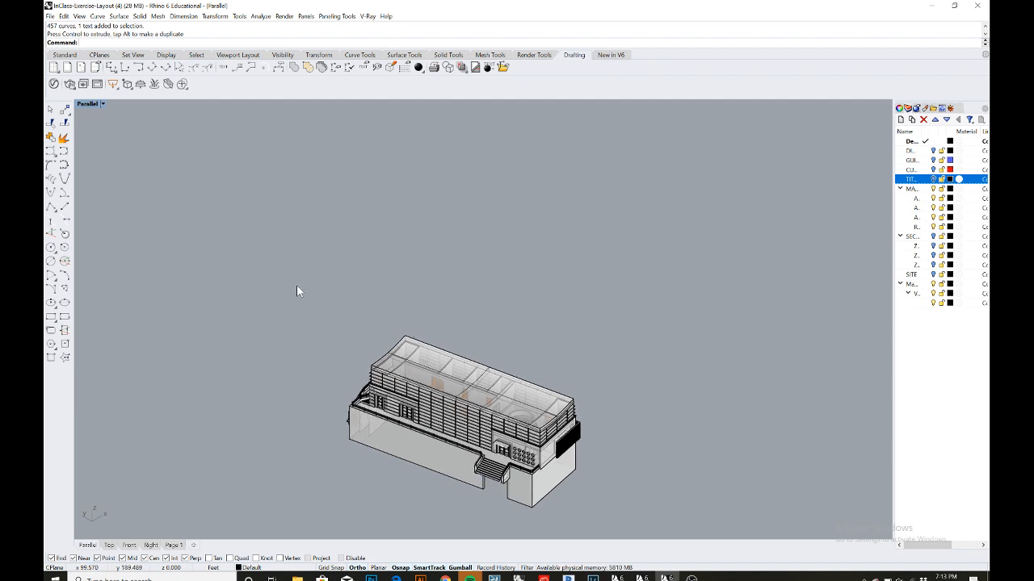
{"action": "left_click_drag", "start_coordinate": [292, 284], "coordinate": [598, 496]}
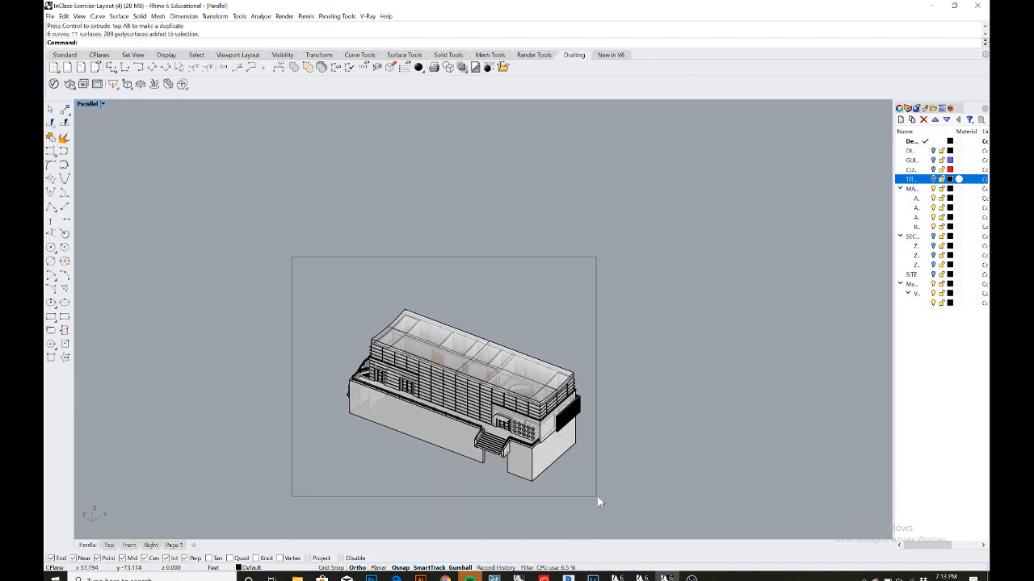
{"action": "mouse_move", "coordinate": [640, 481]}
{"action": "right_mouse_down"}
{"action": "mouse_move", "coordinate": [641, 456]}
{"action": "mouse_move", "coordinate": [642, 476]}
{"action": "right_mouse_up"}
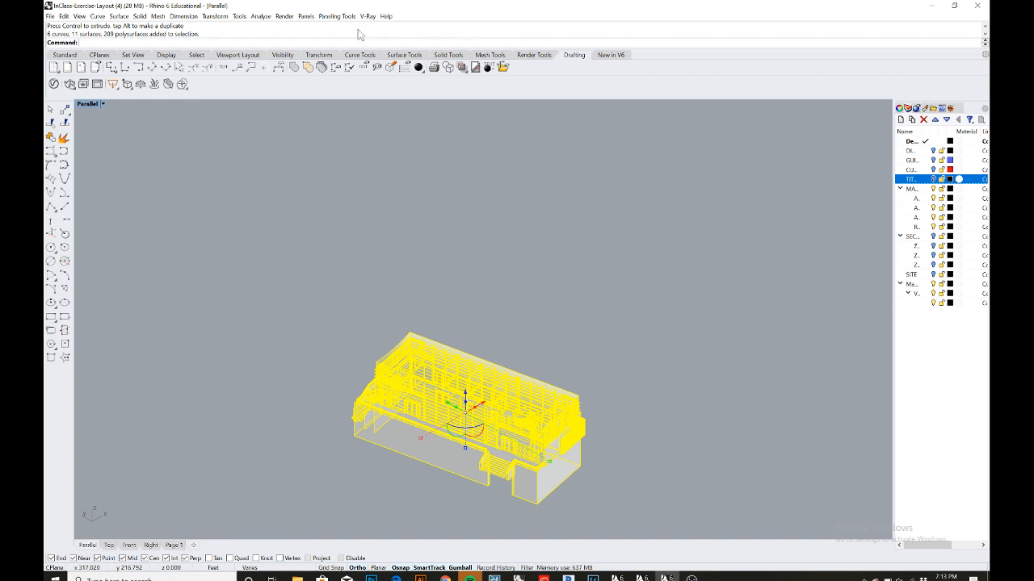
{"action": "left_click", "coordinate": [307, 17]}
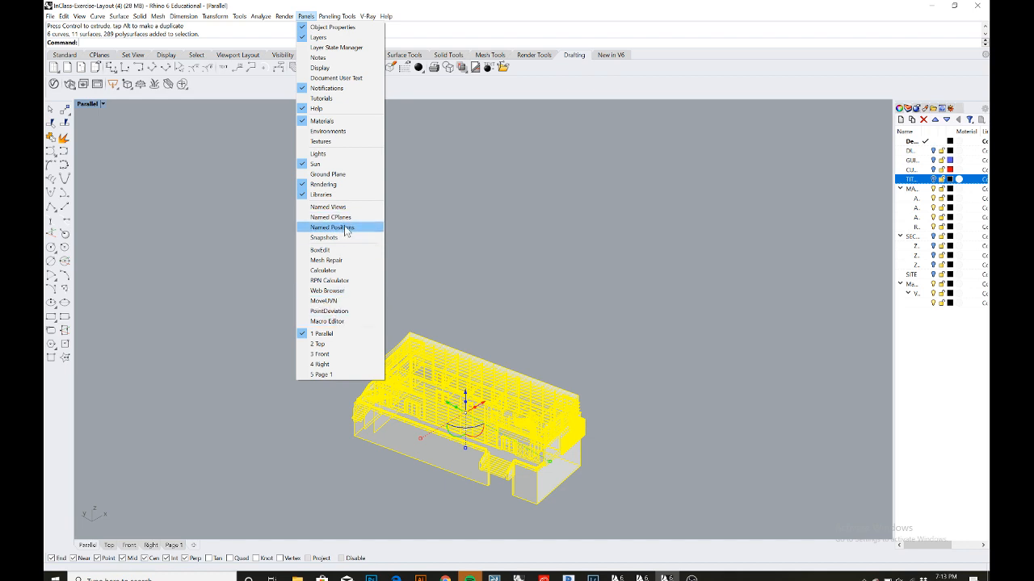
{"action": "left_click", "coordinate": [346, 227]}
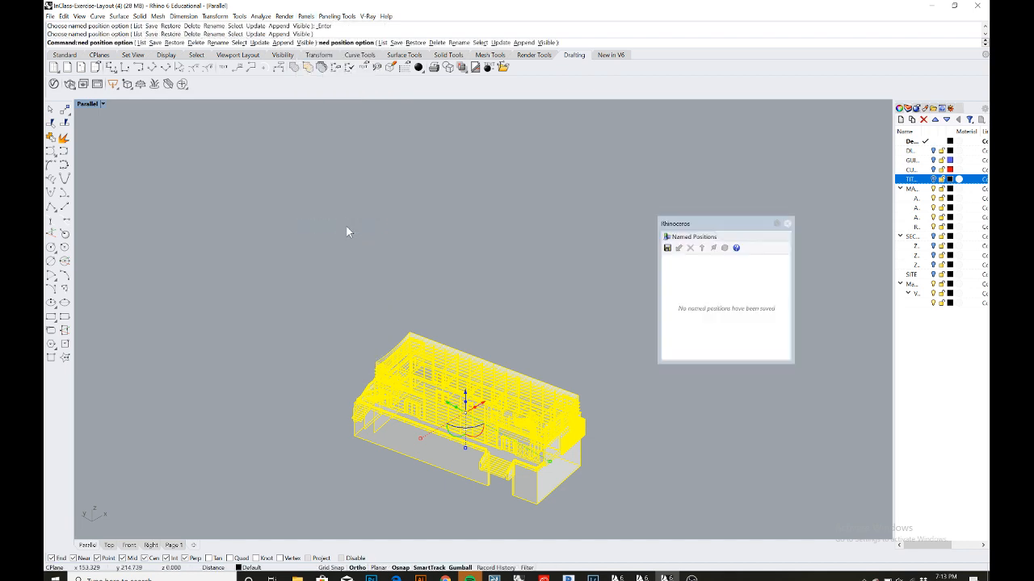
{"action": "left_click", "coordinate": [667, 248]}
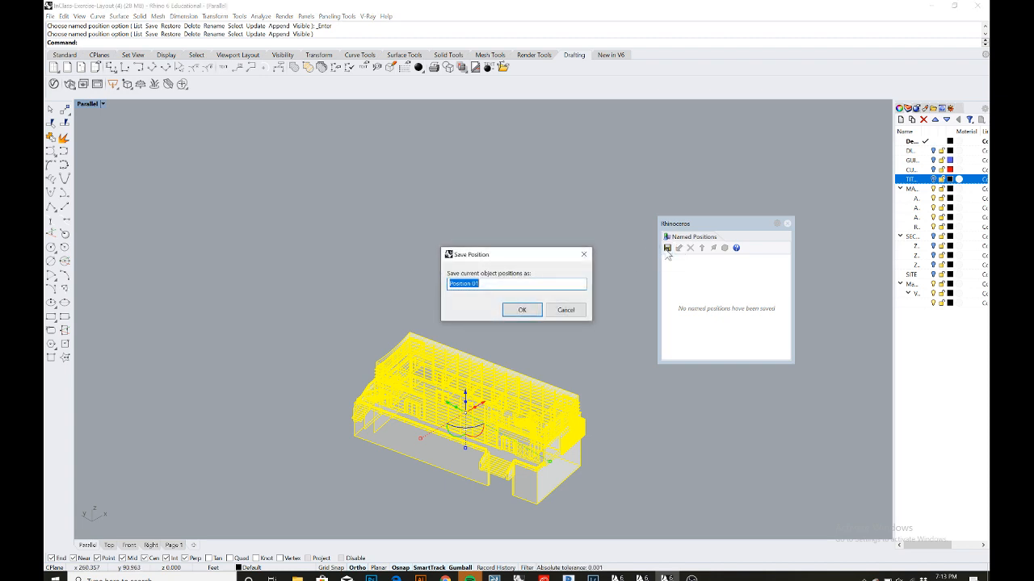
{"action": "type", "text": "Original"}
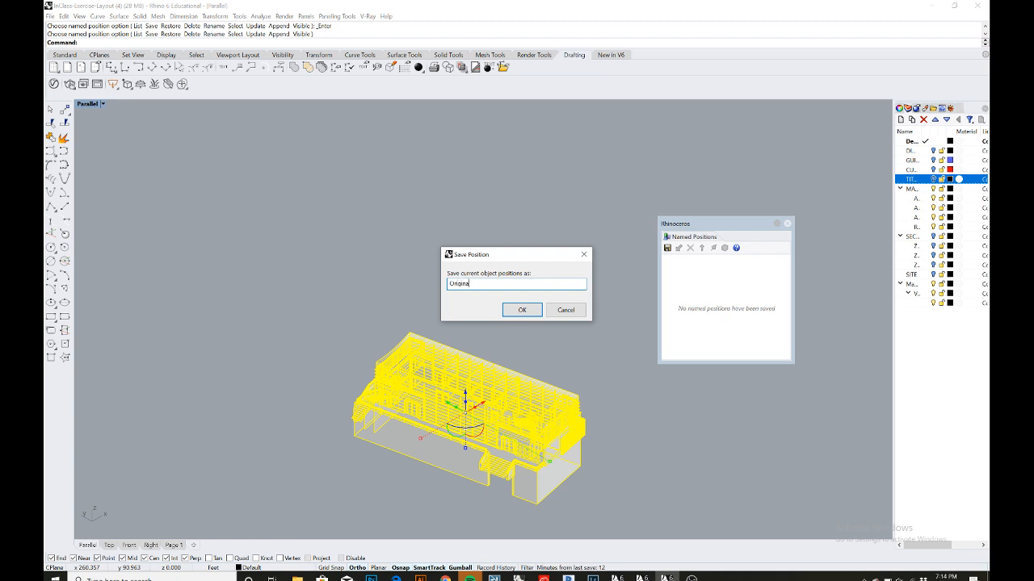
{"action": "left_click", "coordinate": [521, 310]}
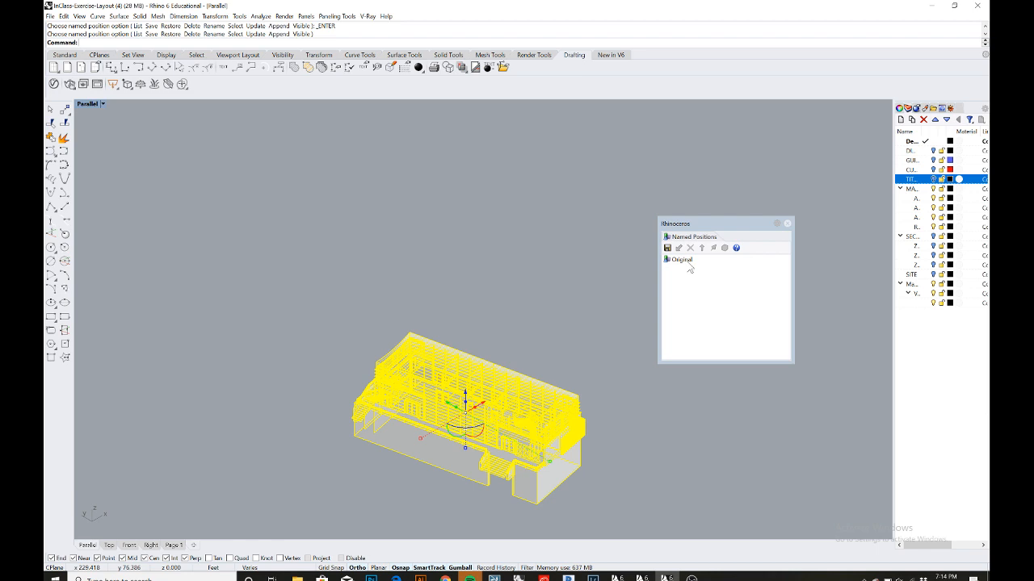
- Toggle the main building's sublayers off and on to identify which parts each layer contains
{"action": "left_click", "coordinate": [776, 184]}
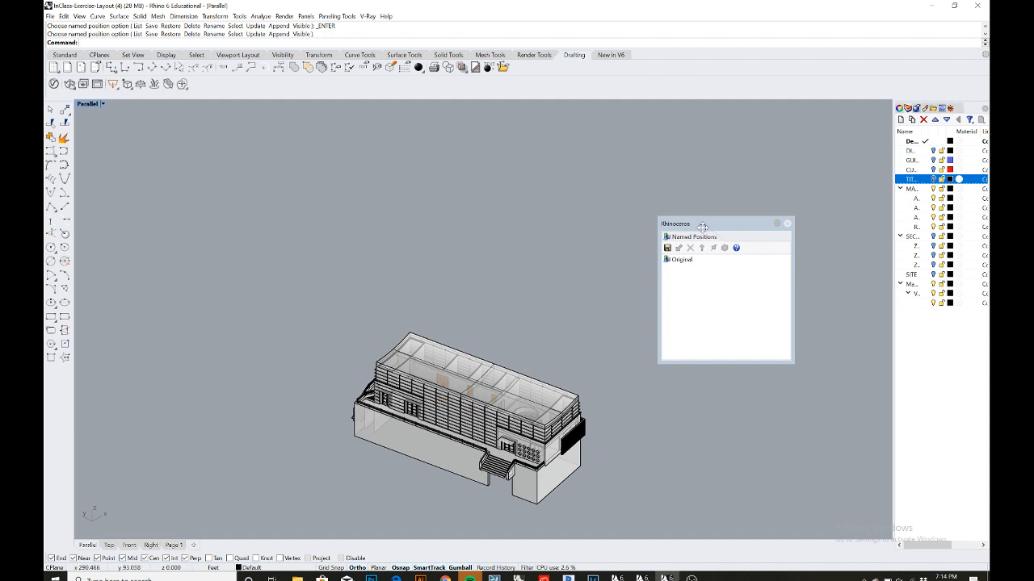
{"action": "left_click", "coordinate": [933, 199]}
{"action": "left_click", "coordinate": [933, 199]}
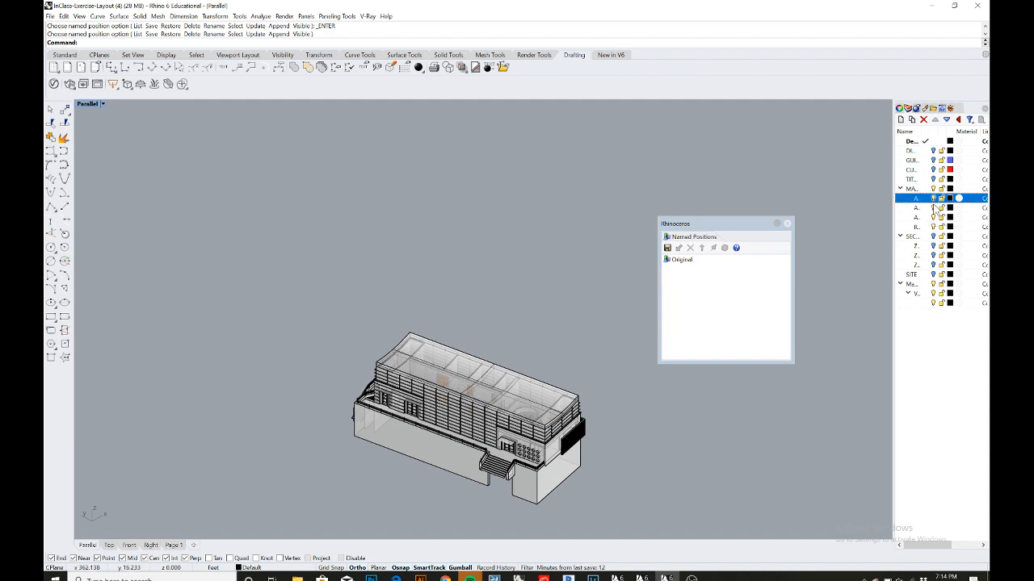
{"action": "left_click", "coordinate": [933, 208]}
{"action": "left_click", "coordinate": [933, 208]}
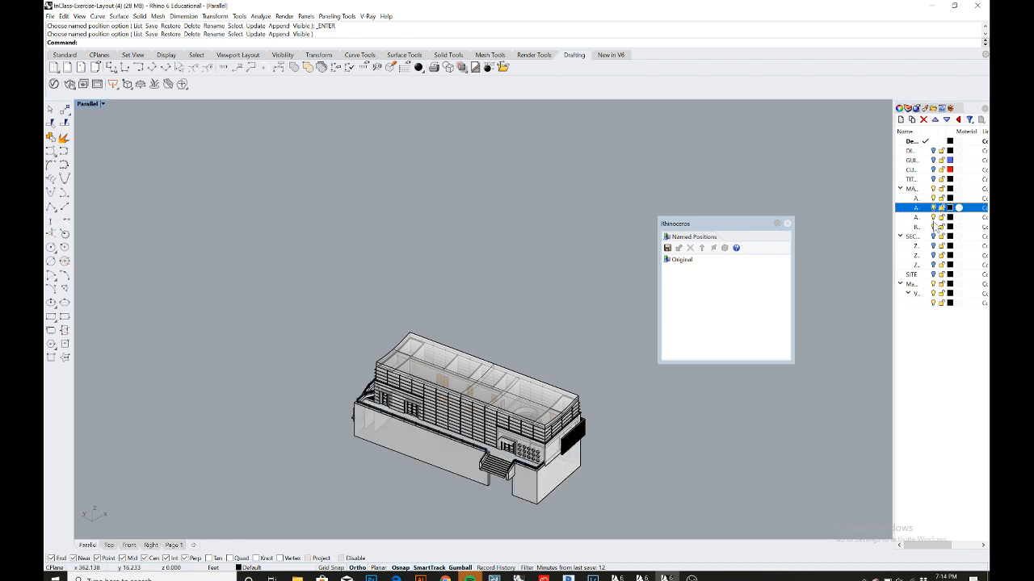
{"action": "left_click", "coordinate": [933, 227]}
{"action": "left_click", "coordinate": [933, 227]}
{"action": "left_click", "coordinate": [933, 227]}
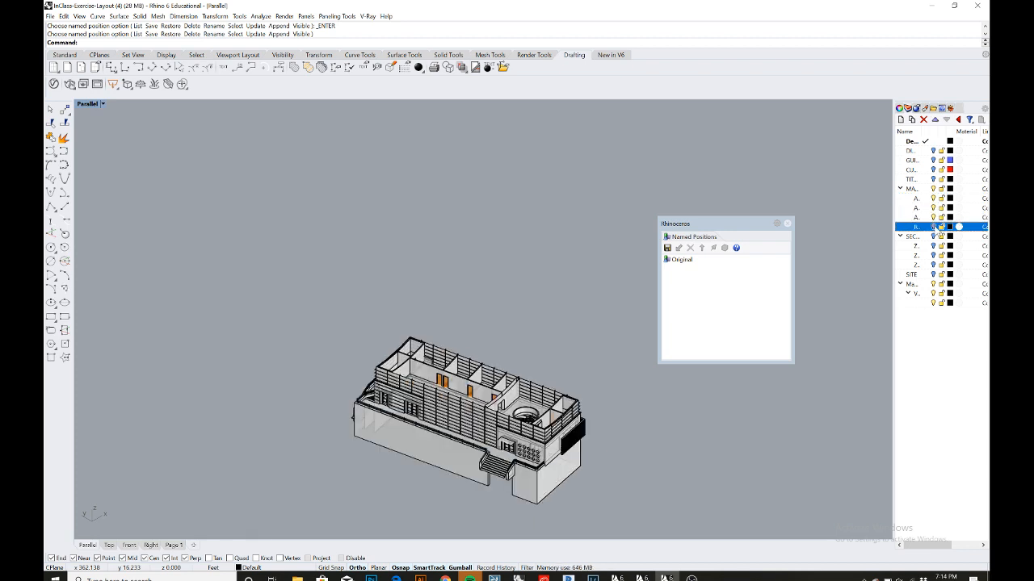
{"action": "left_click", "coordinate": [933, 227]}
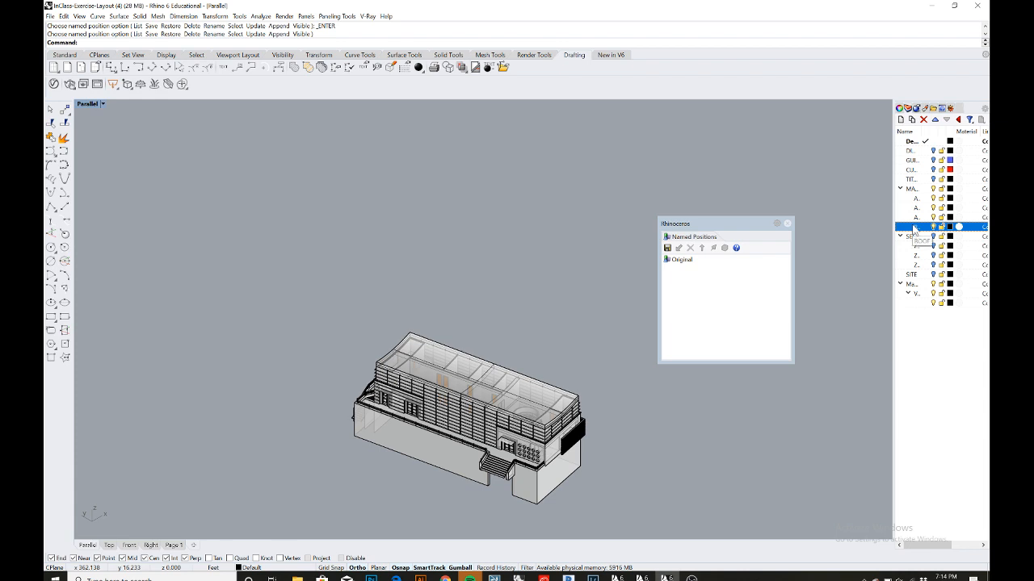
- Select all objects on the roof layer and move the roof straight up above the building
{"action": "right_click", "coordinate": [913, 229]}
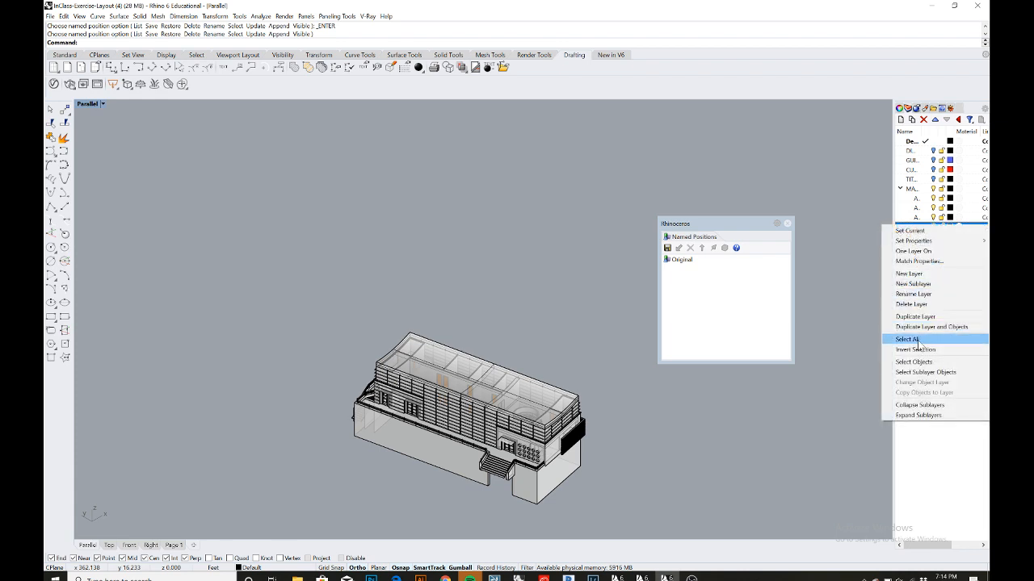
{"action": "left_click", "coordinate": [922, 363]}
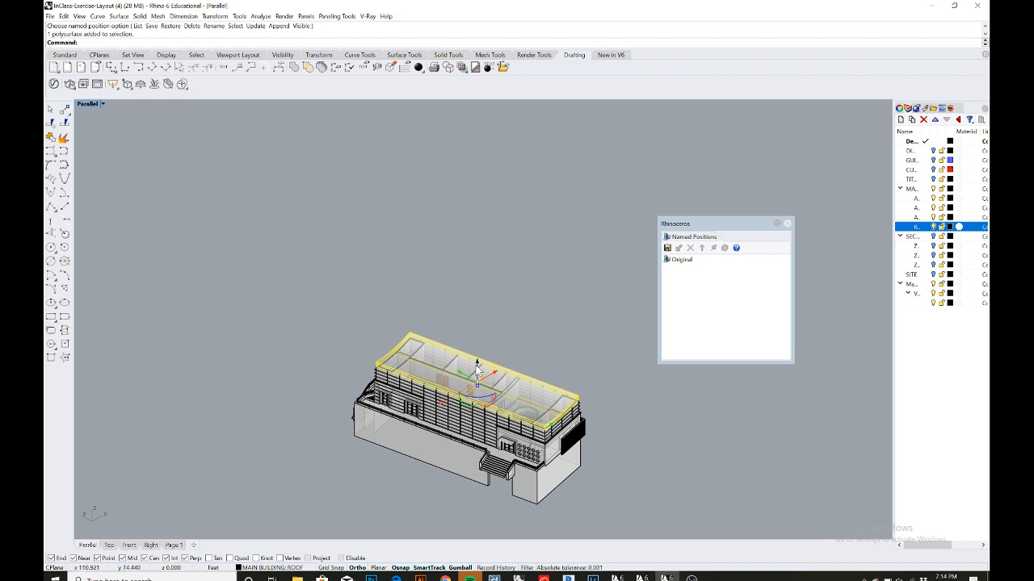
{"action": "left_click_drag", "start_coordinate": [478, 369], "coordinate": [499, 168]}
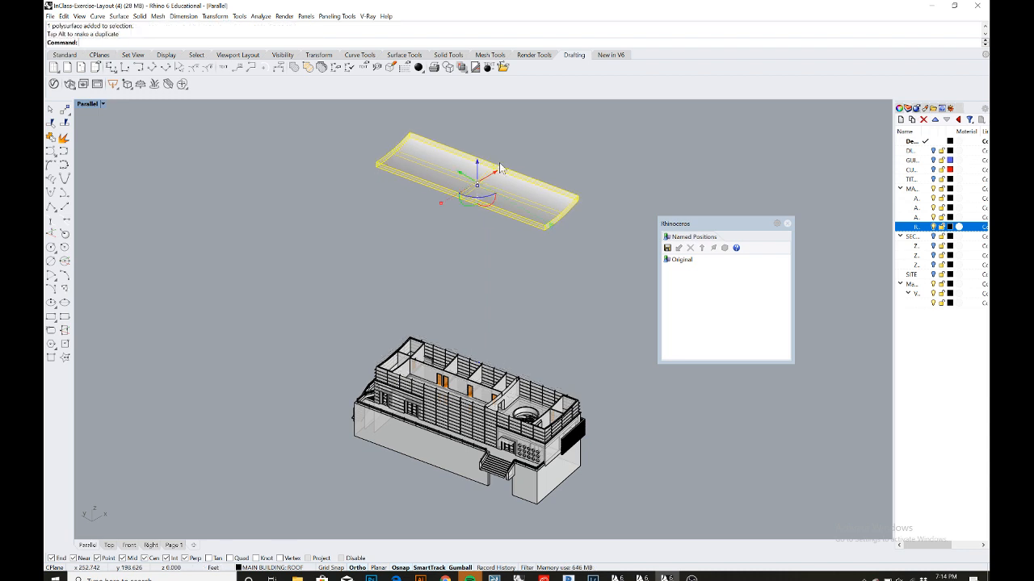
{"action": "left_click", "coordinate": [614, 179]}
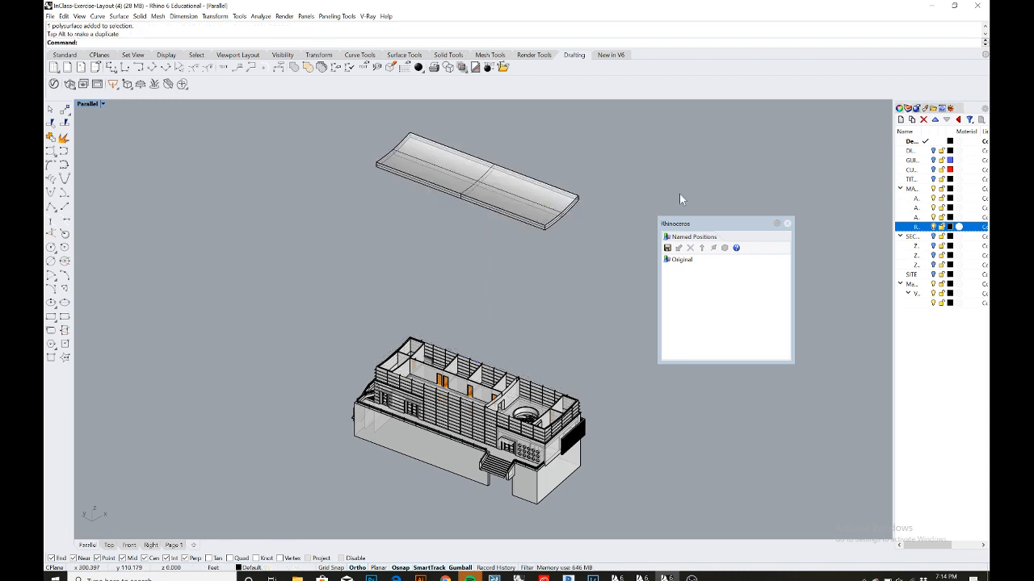
- Select the objects on the upper floor layer and move them straight up beneath the raised roof
{"action": "left_click", "coordinate": [936, 218]}
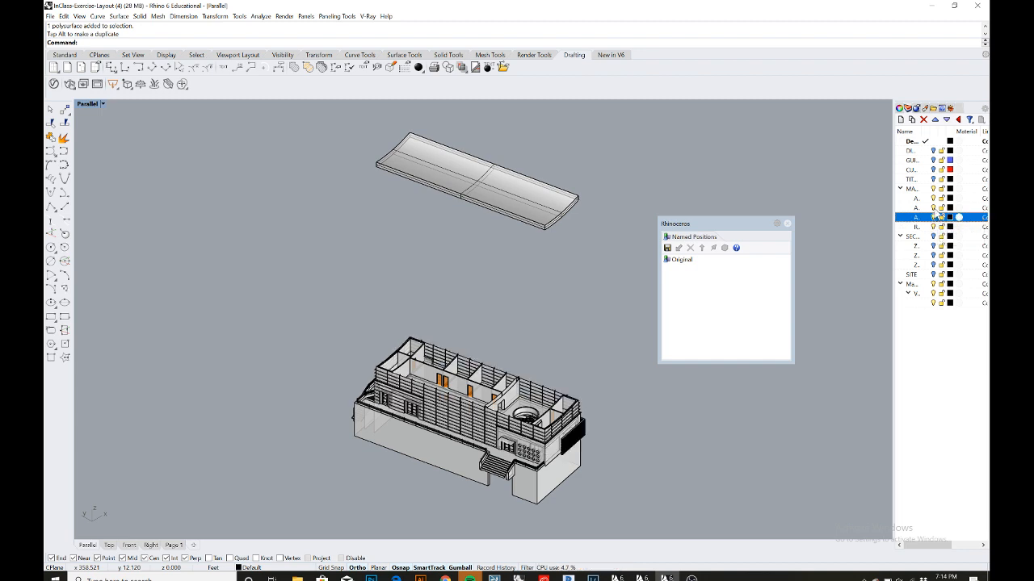
{"action": "left_click", "coordinate": [935, 208]}
{"action": "left_click", "coordinate": [936, 197]}
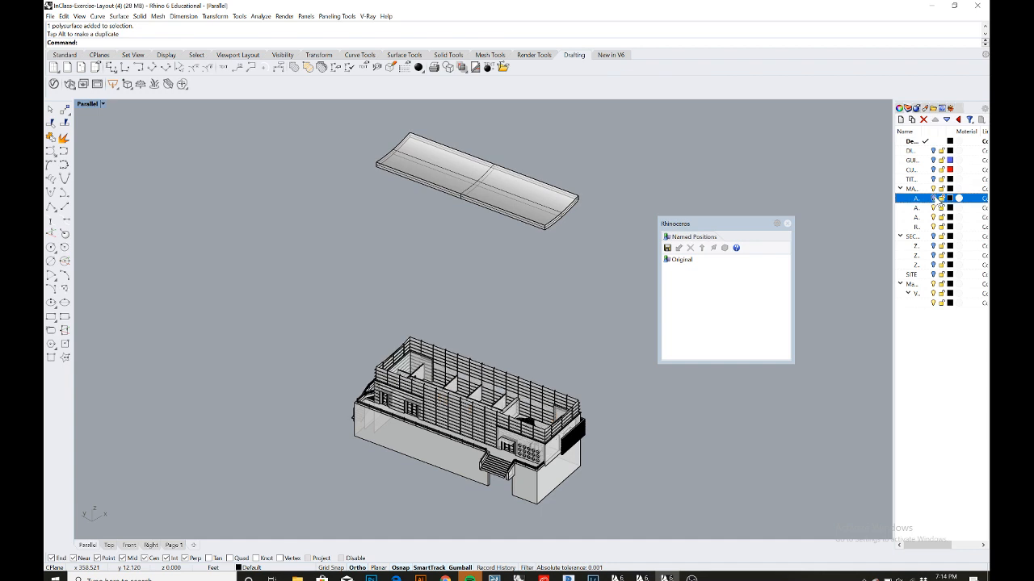
{"action": "right_click", "coordinate": [936, 198]}
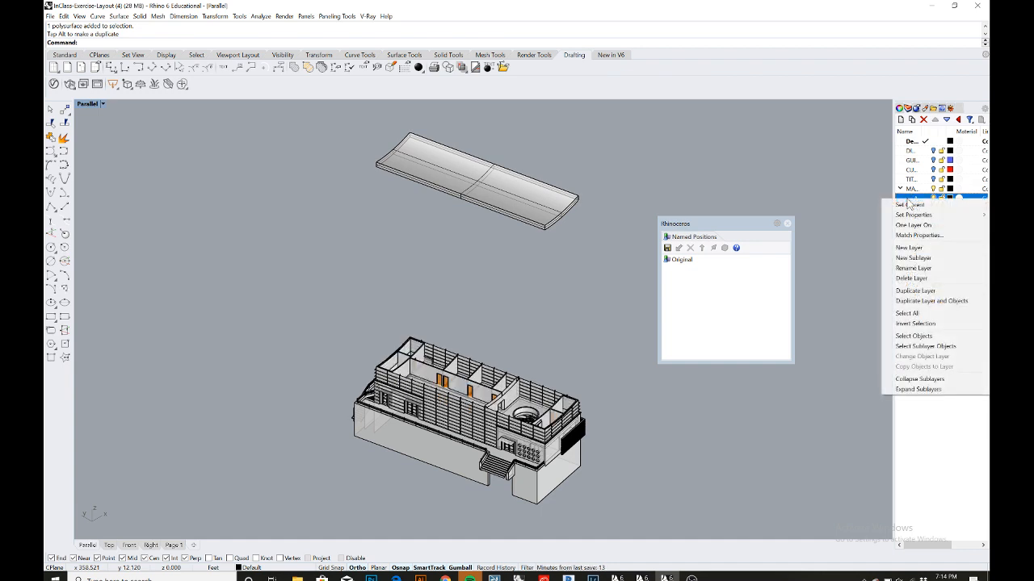
{"action": "left_click", "coordinate": [915, 336]}
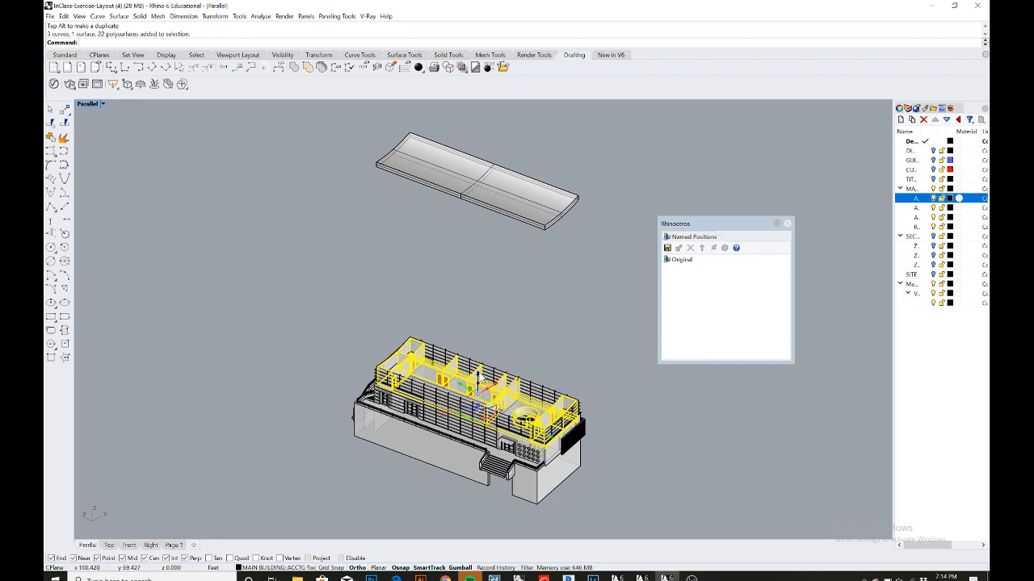
{"action": "left_click_drag", "start_coordinate": [479, 373], "coordinate": [483, 239]}
{"action": "left_click", "coordinate": [568, 241]}
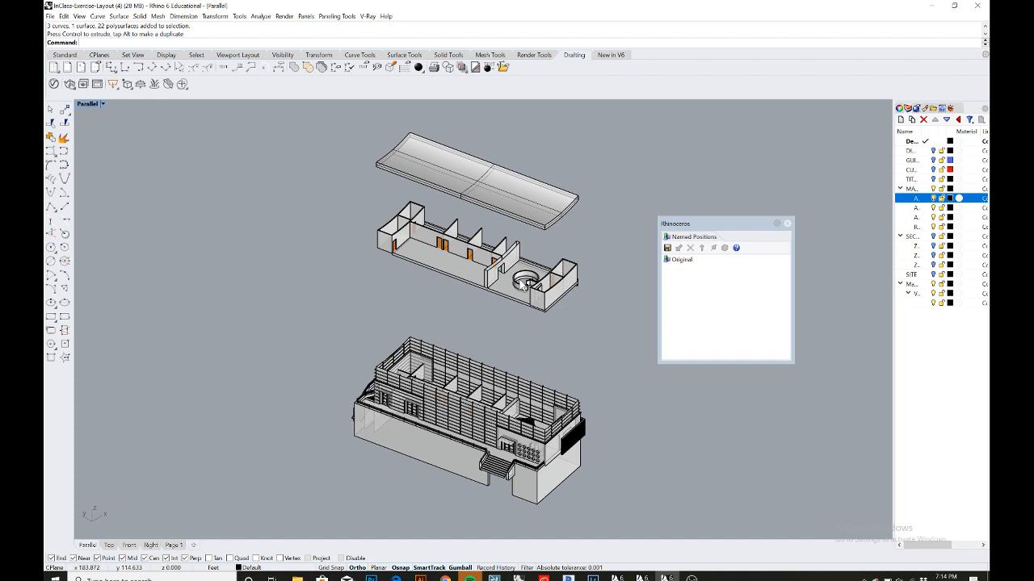
{"action": "left_click", "coordinate": [471, 264]}
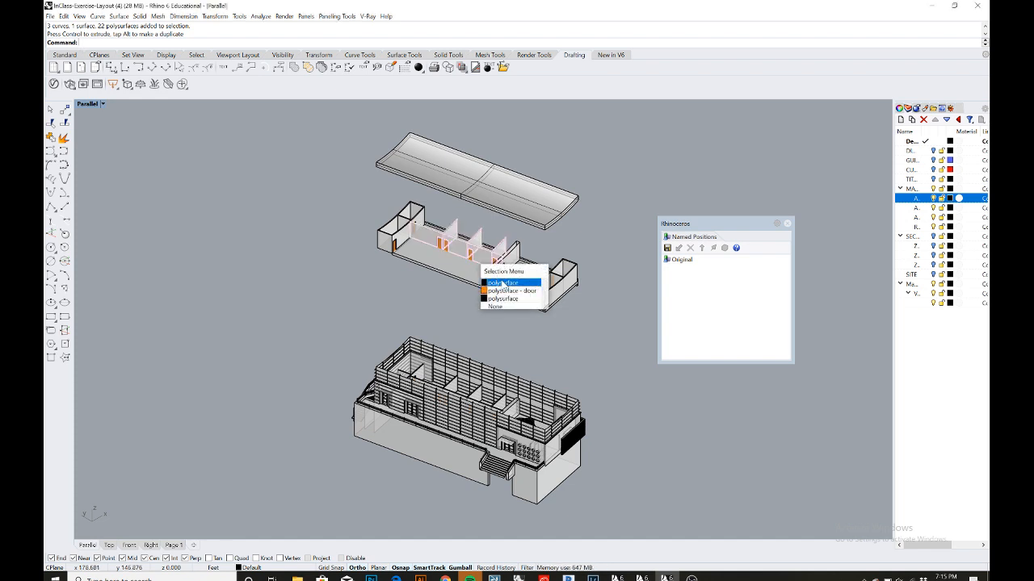
{"action": "left_click", "coordinate": [494, 274]}
{"action": "left_click_drag", "start_coordinate": [464, 224], "coordinate": [466, 199]}
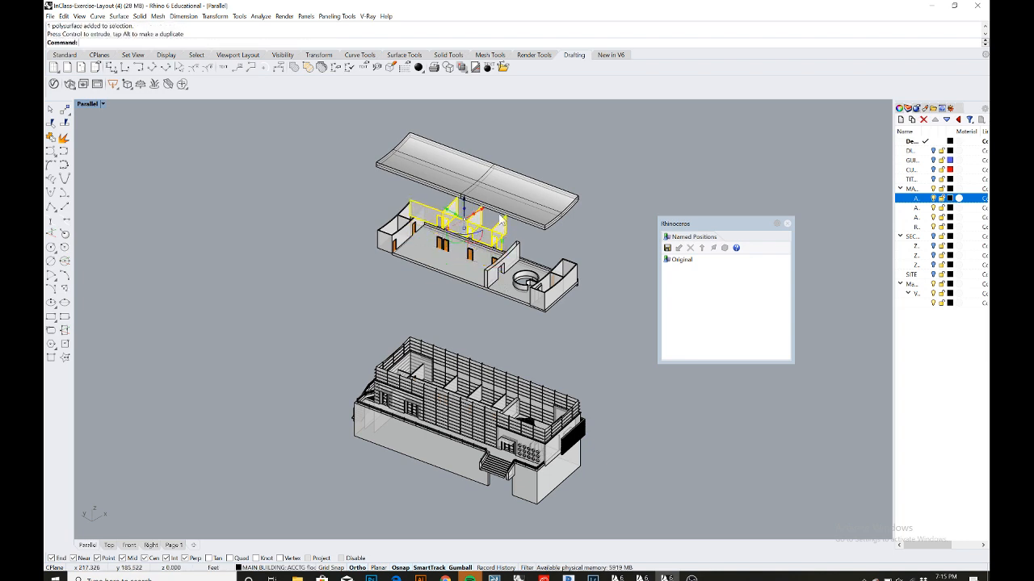
{"action": "left_click", "coordinate": [540, 230]}
{"action": "key", "text": "Escape"}
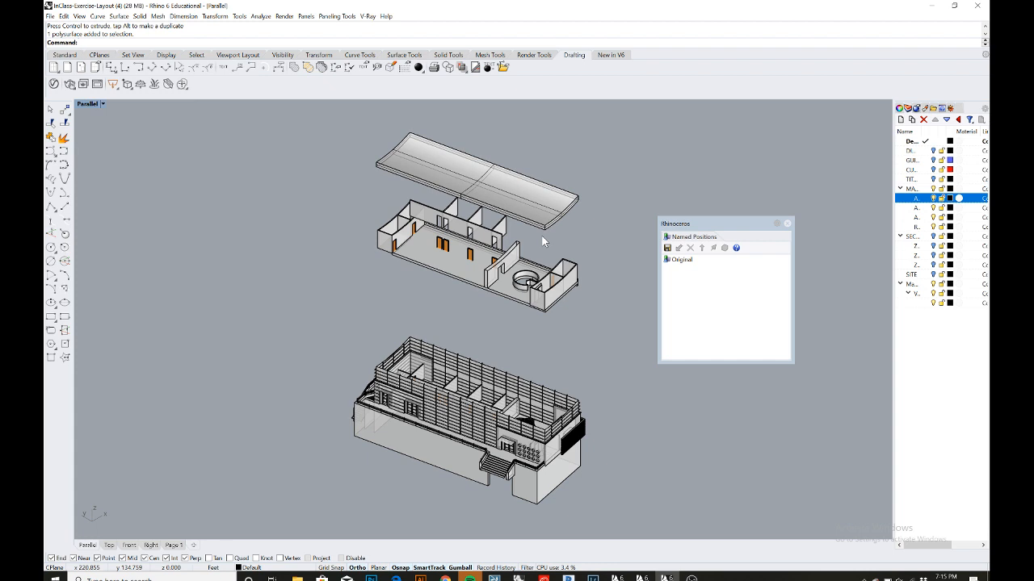
{"action": "key", "text": "ctrl+z"}
{"action": "key", "text": "Escape"}
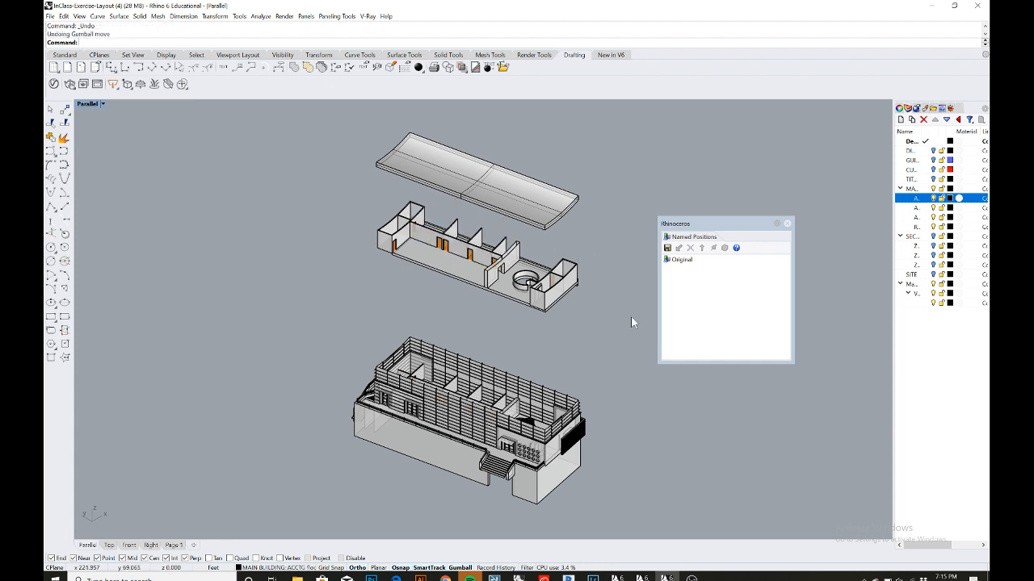
- Select the objects on the envelope layer and move them straight up between the upper floor and ground floor
{"action": "left_click", "coordinate": [906, 208]}
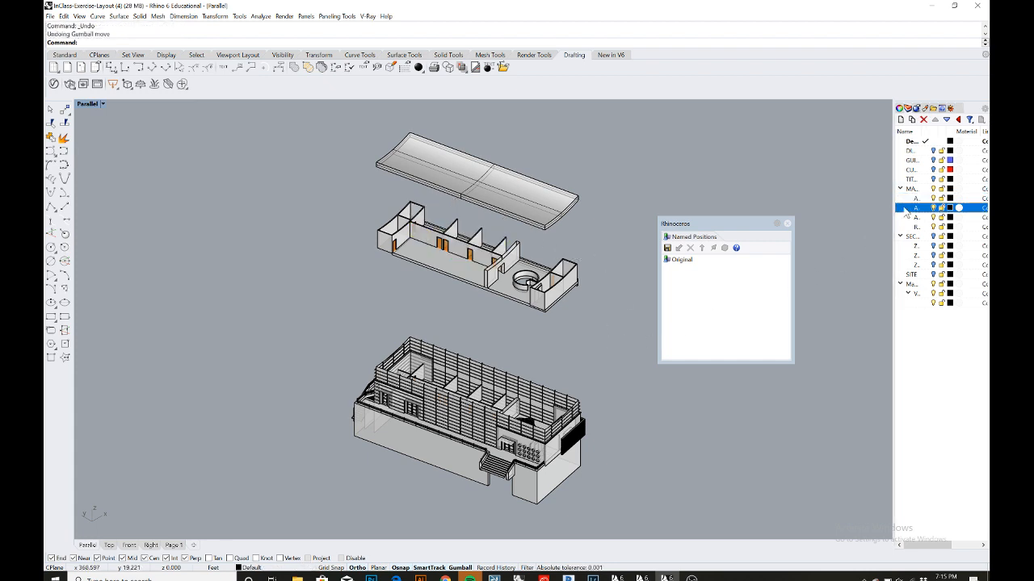
{"action": "left_click", "coordinate": [935, 208]}
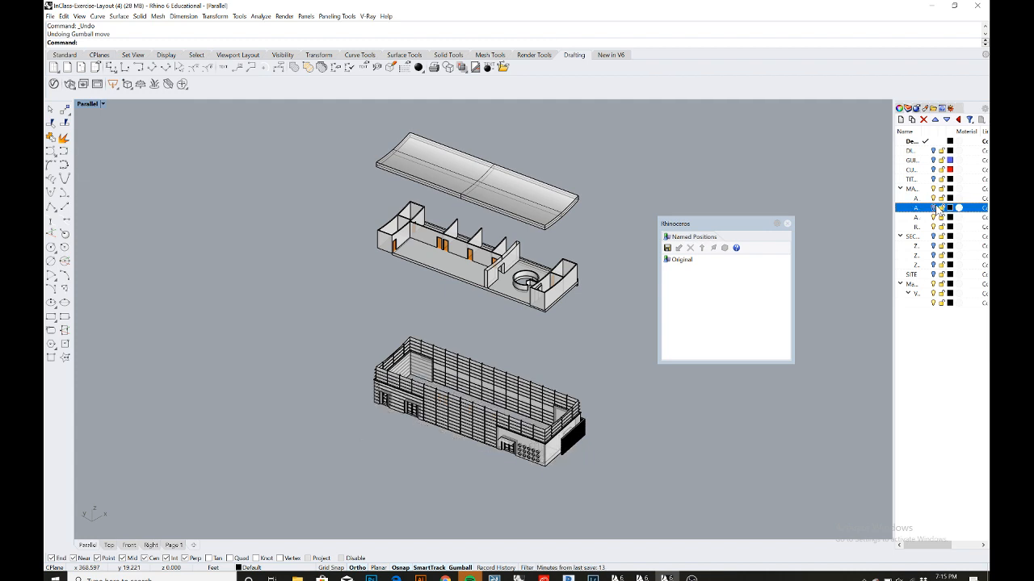
{"action": "left_click", "coordinate": [934, 207]}
{"action": "left_click", "coordinate": [934, 218]}
{"action": "left_click", "coordinate": [934, 217]}
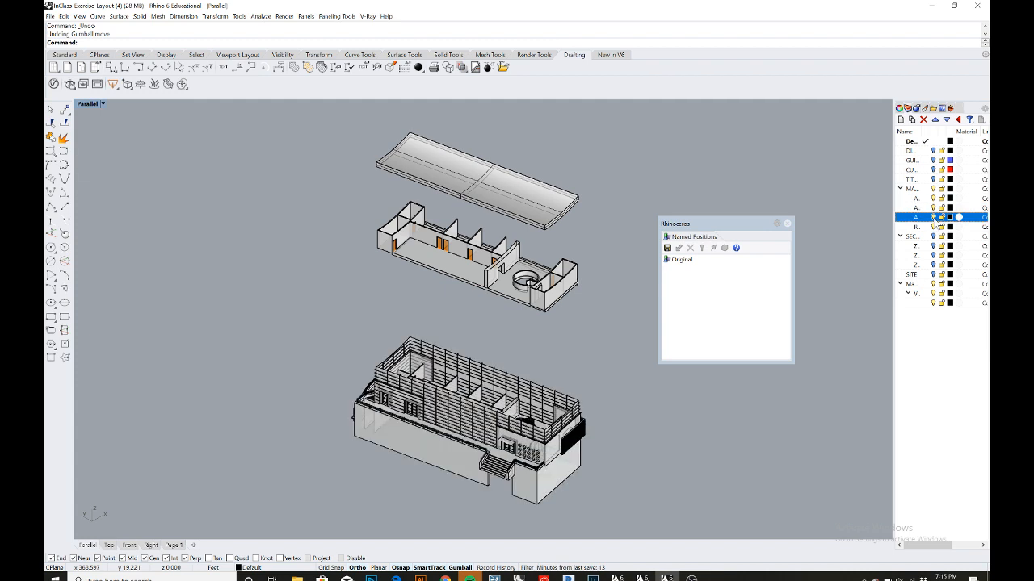
{"action": "right_click", "coordinate": [919, 225]}
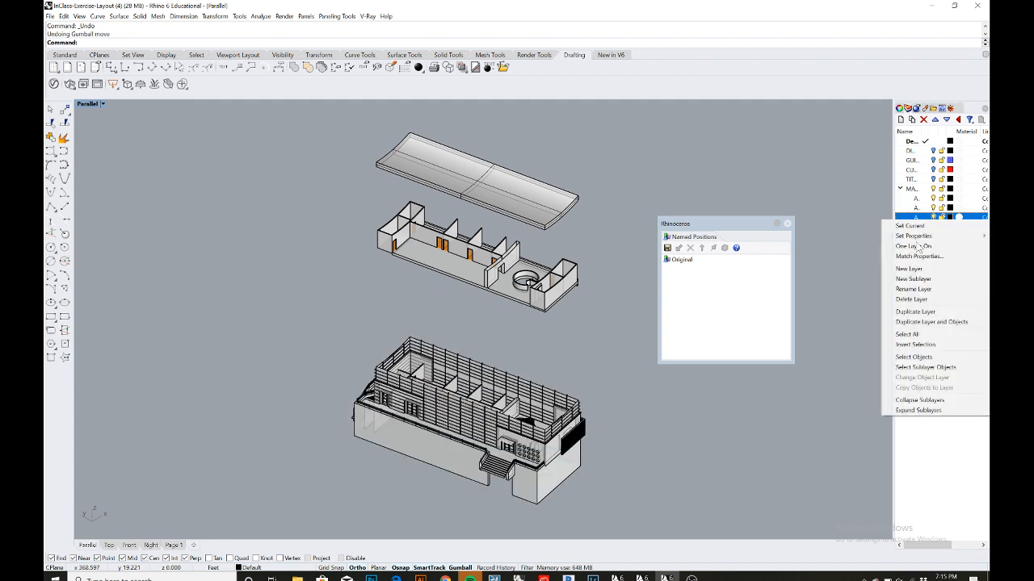
{"action": "left_click", "coordinate": [911, 357]}
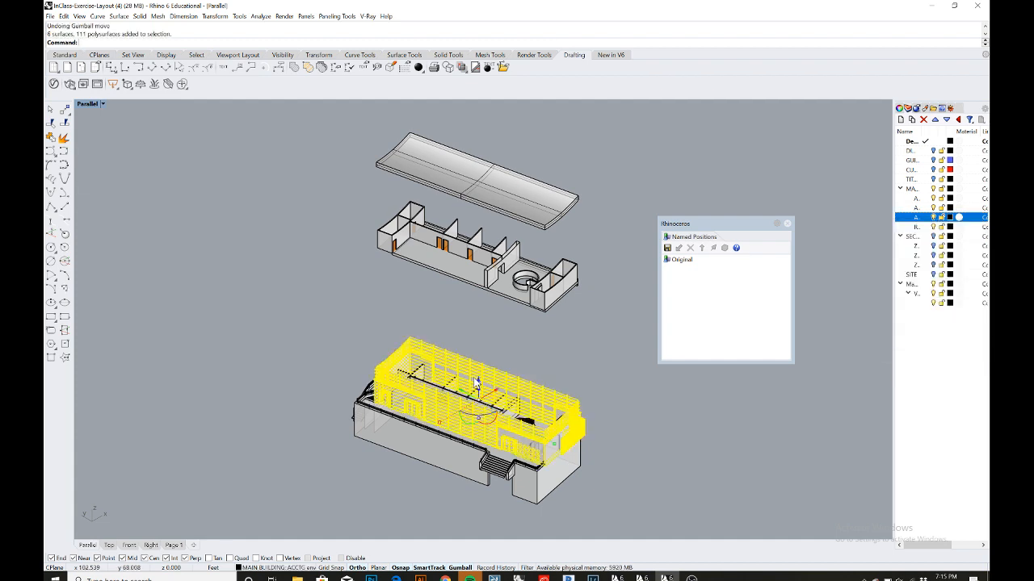
{"action": "left_click_drag", "start_coordinate": [478, 384], "coordinate": [487, 322]}
{"action": "left_click", "coordinate": [612, 348]}
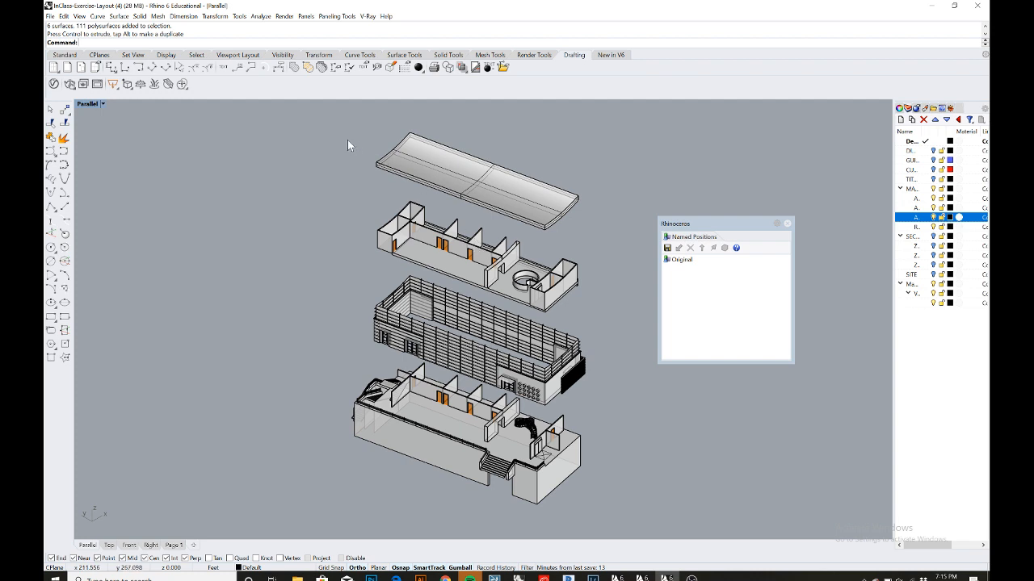
- Select all the exploded building parts and save their current positions as a named position called Moved
{"action": "left_click_drag", "start_coordinate": [294, 116], "coordinate": [620, 516]}
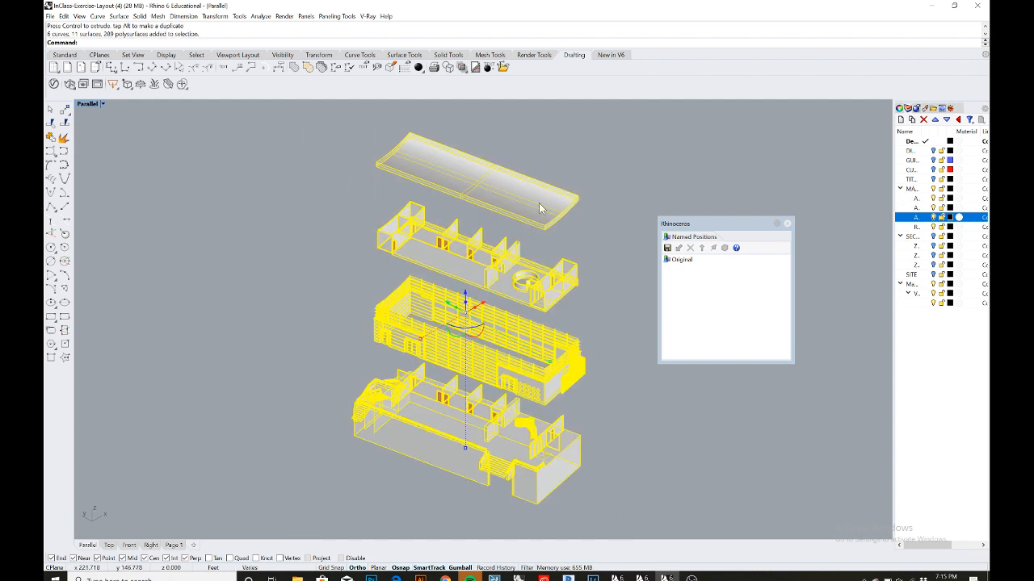
{"action": "left_click", "coordinate": [667, 248]}
{"action": "type", "text": "Moved"}
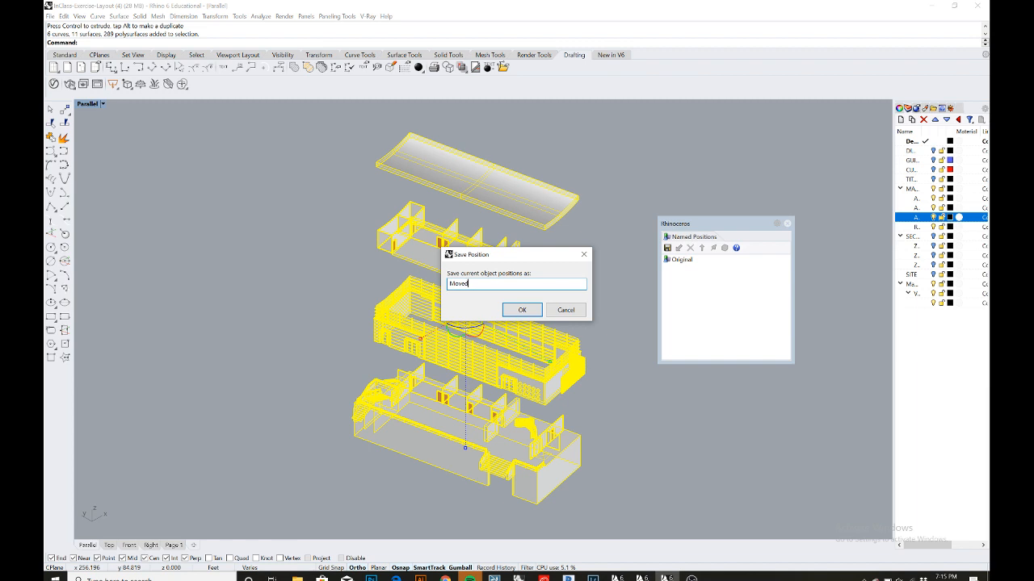
{"action": "left_click", "coordinate": [522, 310]}
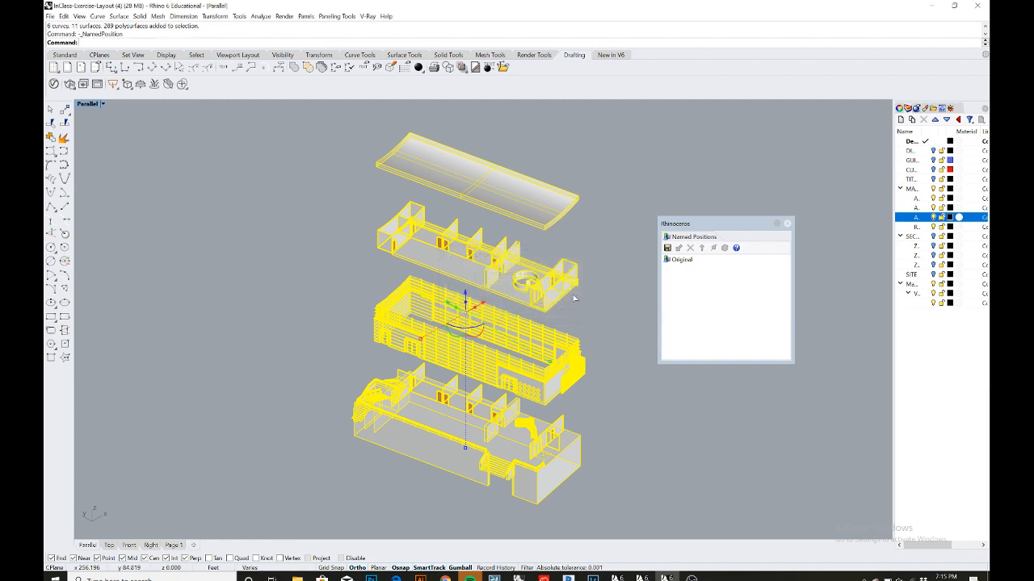
- Run Make2D on all the exploded building parts to create the axonometric line drawing
{"action": "left_click", "coordinate": [615, 236]}
{"action": "left_click_drag", "start_coordinate": [671, 224], "coordinate": [762, 209]}
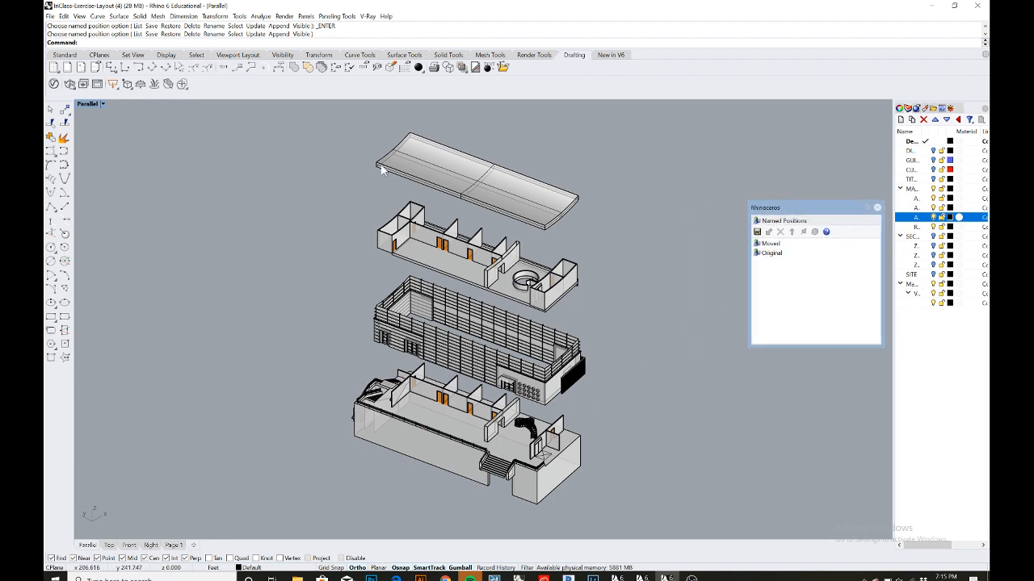
{"action": "left_click_drag", "start_coordinate": [303, 121], "coordinate": [618, 513]}
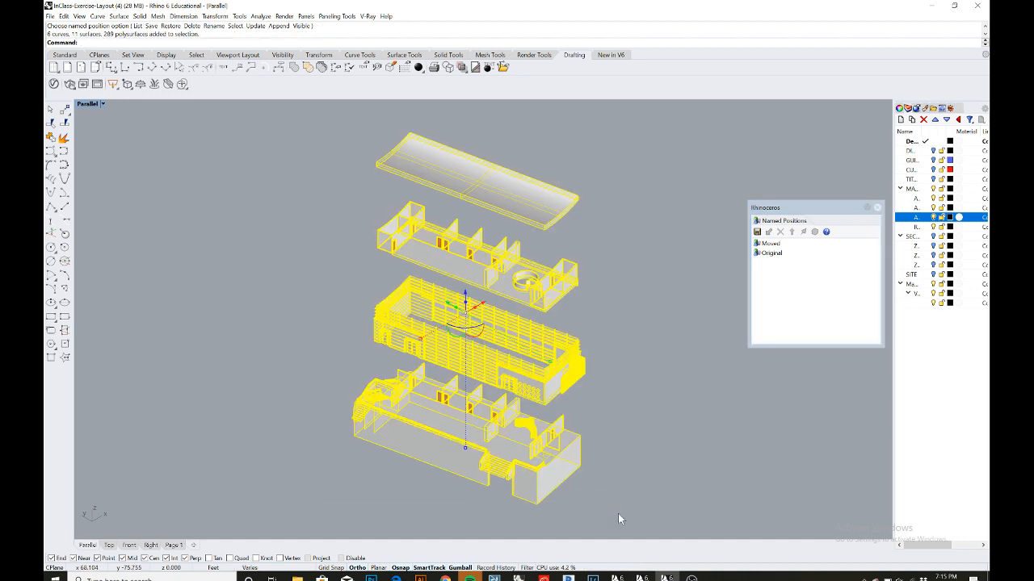
{"action": "type", "text": "Mk"}
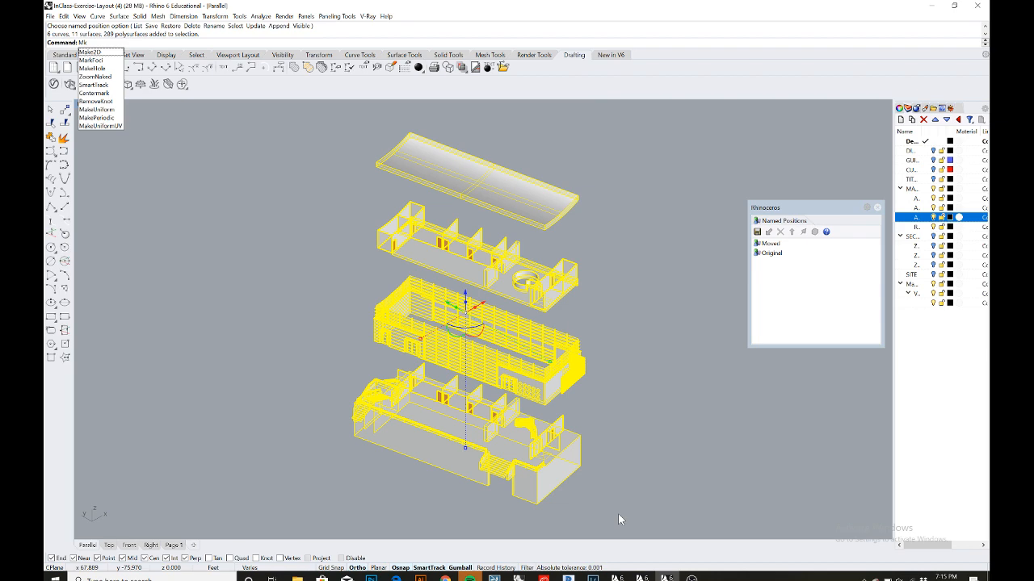
{"action": "key", "text": "BackSpace"}
{"action": "type", "text": "ake2D"}
{"action": "key", "text": "Return"}
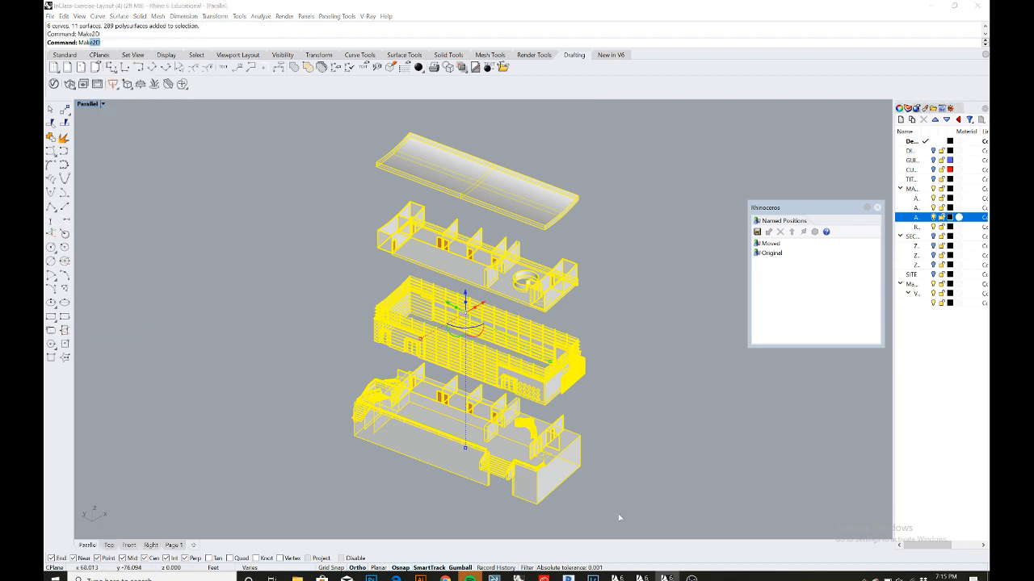
{"action": "left_click", "coordinate": [486, 401]}
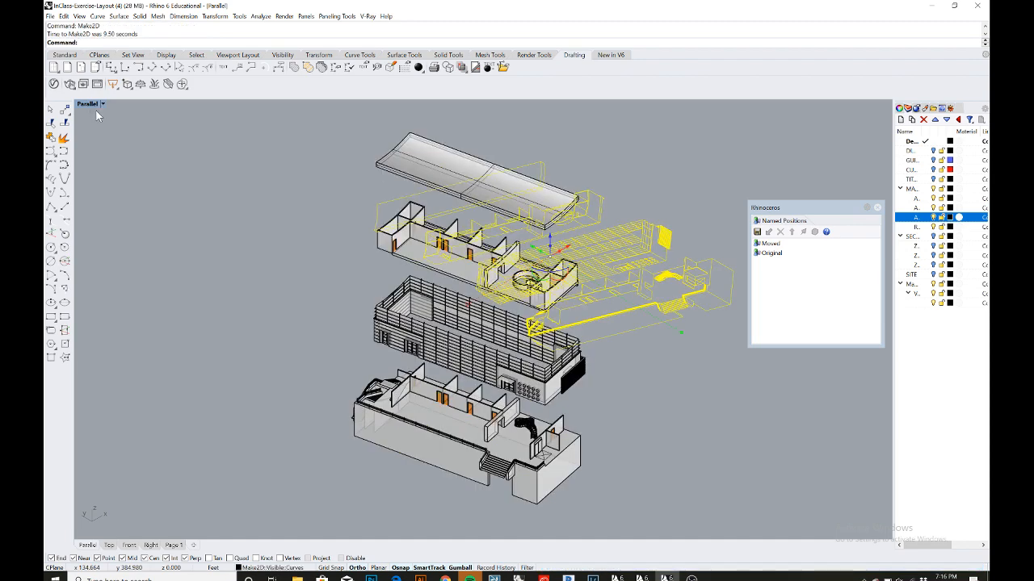
- In the maximized Top view, select the Make2D exploded axonometric drawing and move it a short distance to the right
{"action": "double_click", "coordinate": [89, 105]}
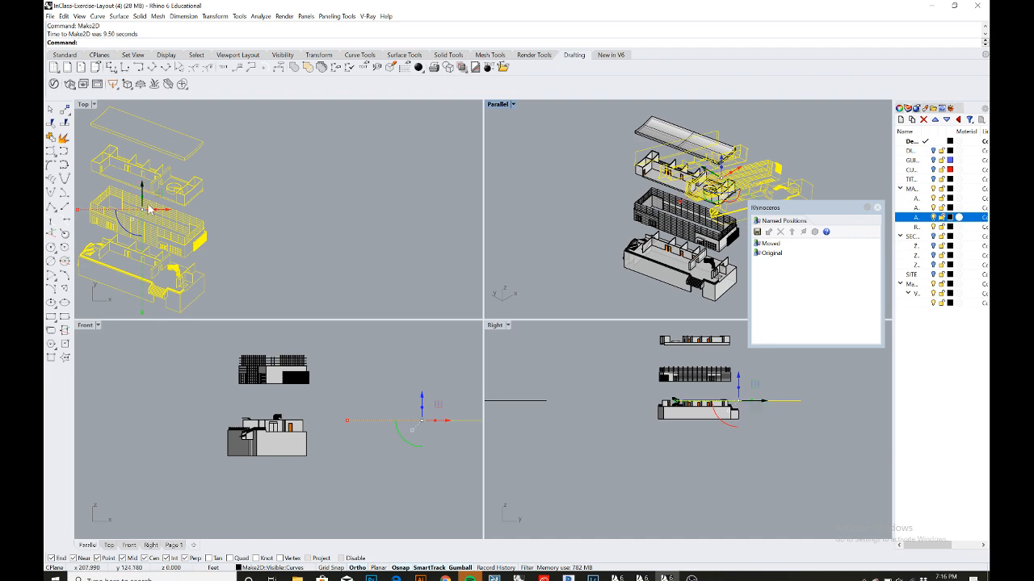
{"action": "scroll", "coordinate": [150, 210], "scroll_direction": "down", "scroll_amount": 2}
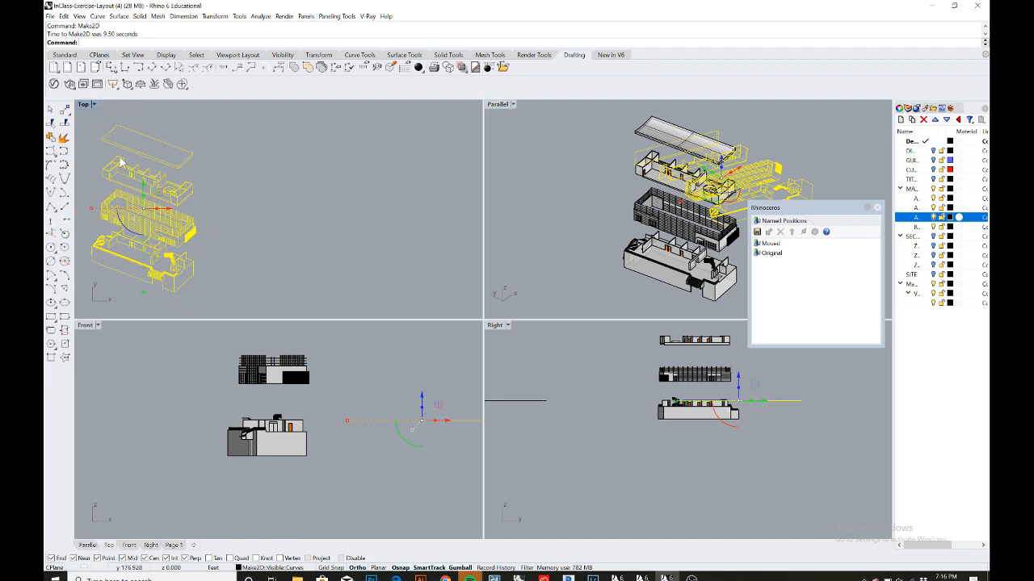
{"action": "double_click", "coordinate": [84, 105]}
{"action": "key", "text": "Escape"}
{"action": "scroll", "coordinate": [290, 234], "scroll_direction": "down", "scroll_amount": 4}
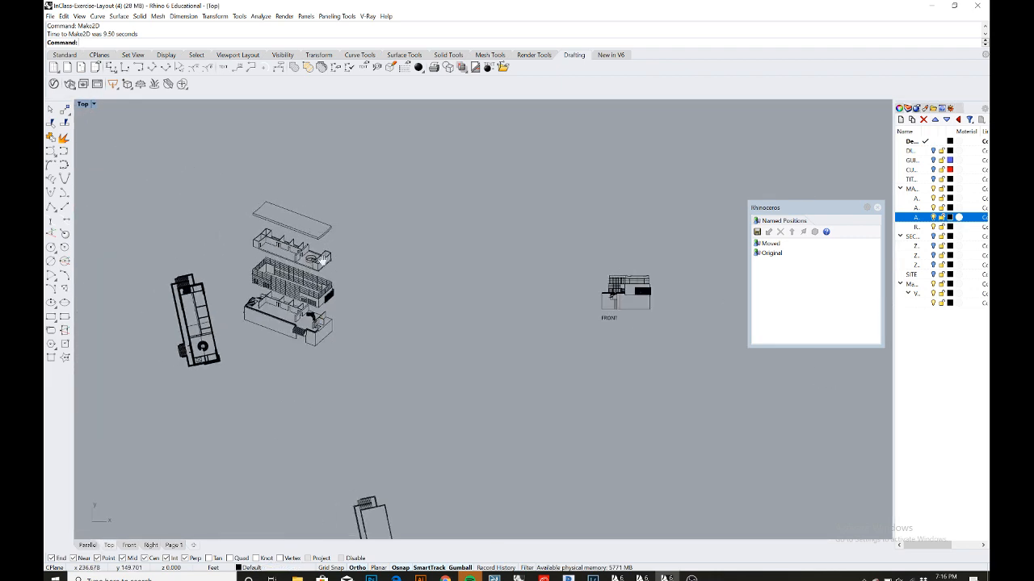
{"action": "left_click_drag", "start_coordinate": [231, 200], "coordinate": [350, 370]}
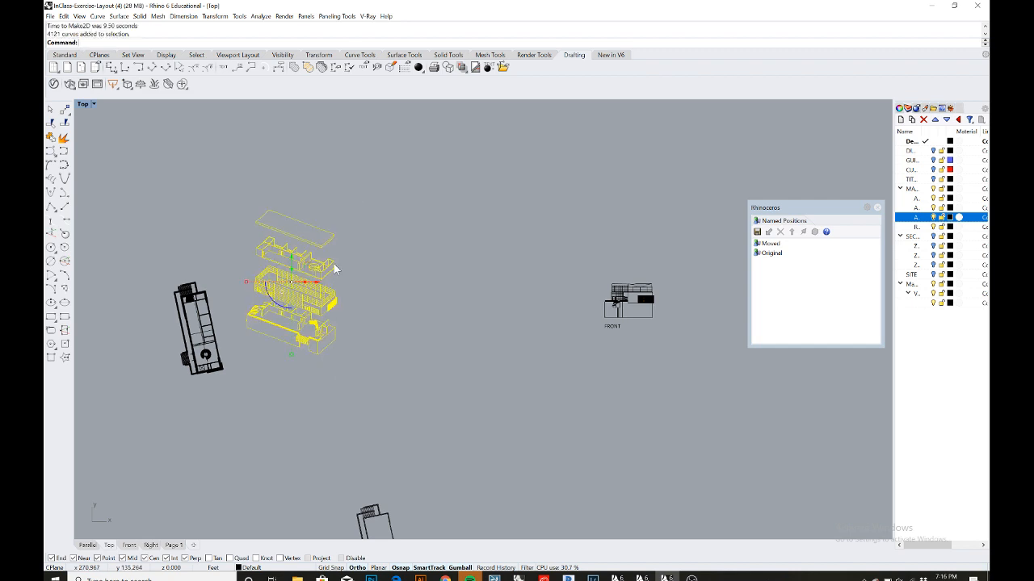
{"action": "scroll", "coordinate": [323, 282], "scroll_direction": "up", "scroll_amount": 2}
{"action": "left_click_drag", "start_coordinate": [302, 280], "coordinate": [390, 281]}
{"action": "left_click", "coordinate": [443, 306]}
{"action": "scroll", "coordinate": [414, 304], "scroll_direction": "up", "scroll_amount": 5}
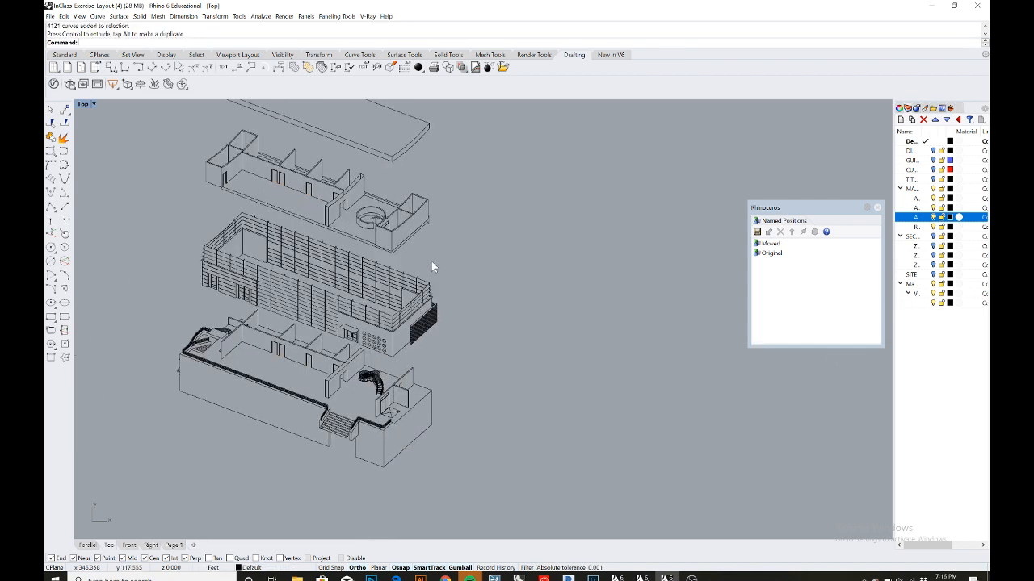
{"action": "scroll", "coordinate": [431, 266], "scroll_direction": "down", "scroll_amount": 3}
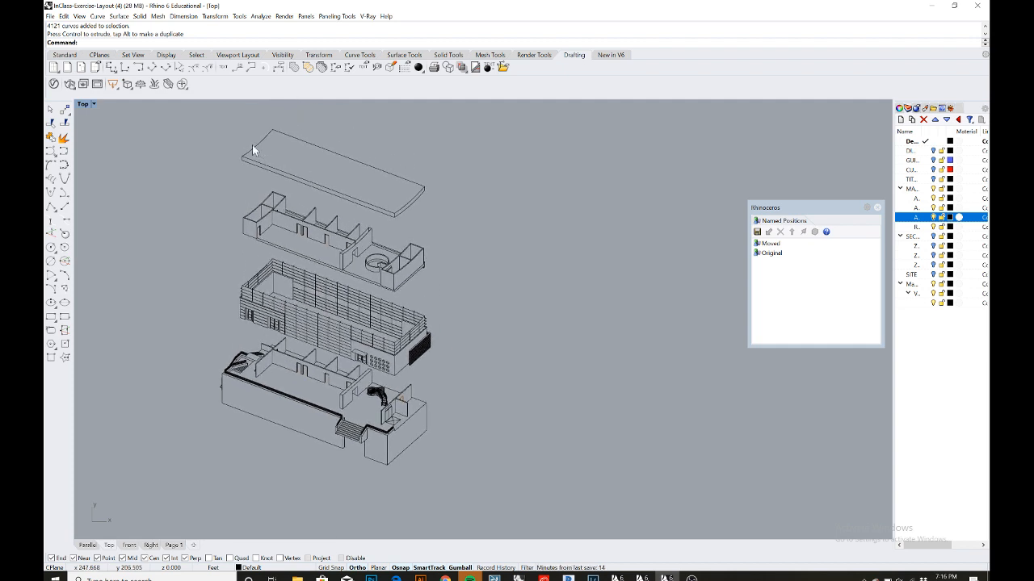
- Try exporting the selected axonometric drawing as an Adobe Illustrator (*.ai) file
{"action": "left_click_drag", "start_coordinate": [171, 122], "coordinate": [468, 485]}
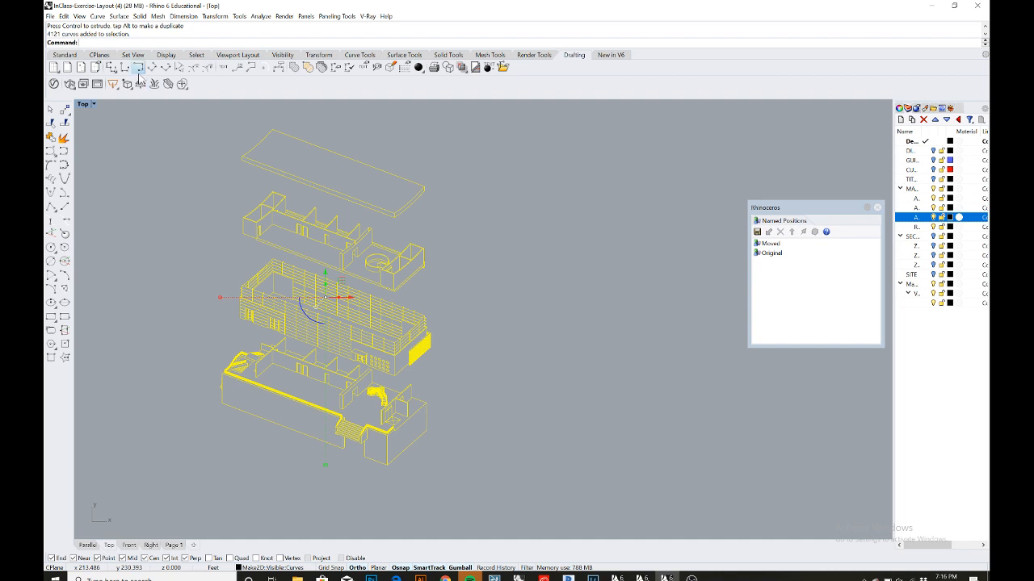
{"action": "left_click", "coordinate": [49, 16]}
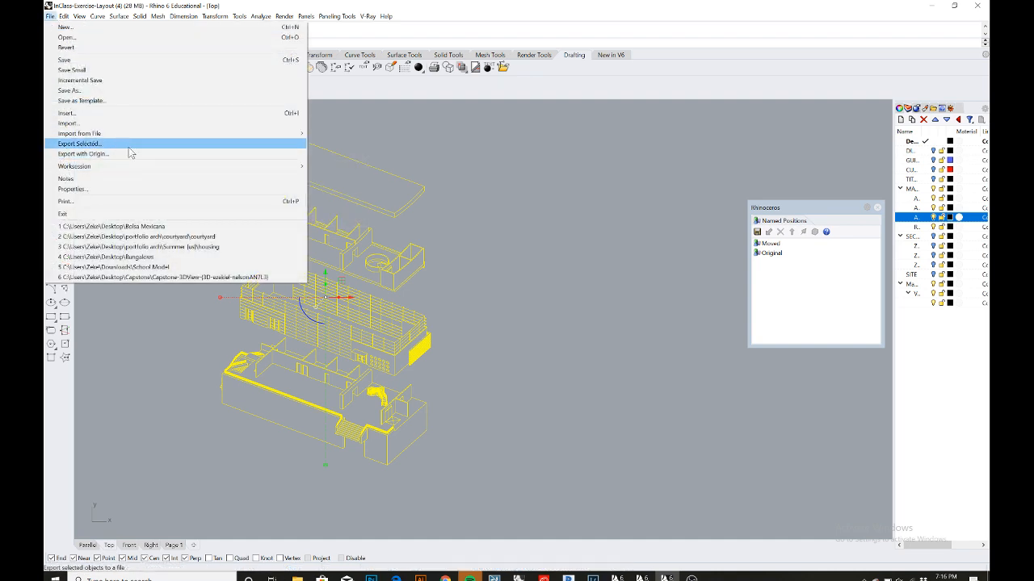
{"action": "left_click", "coordinate": [129, 146]}
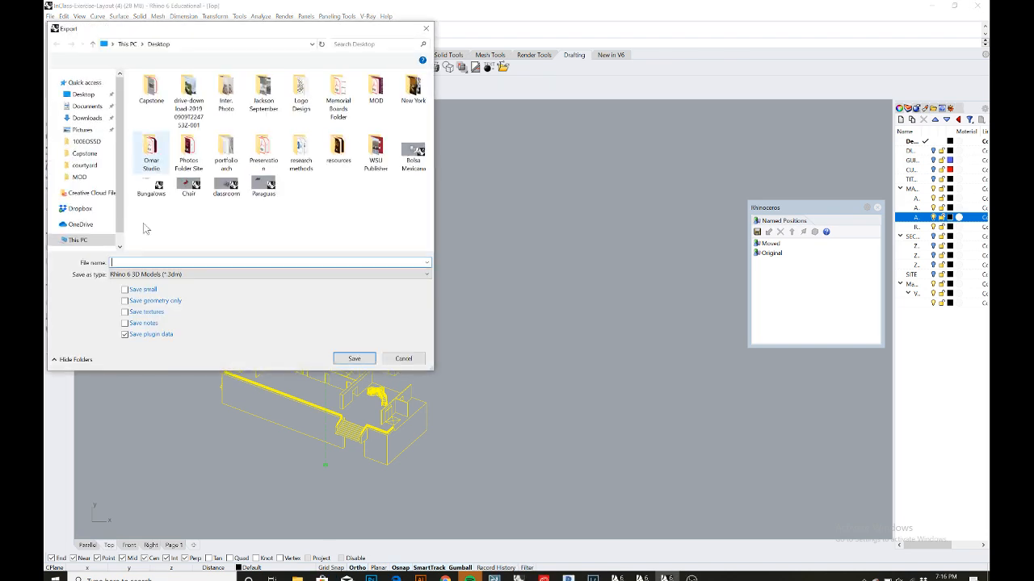
{"action": "left_click", "coordinate": [142, 275]}
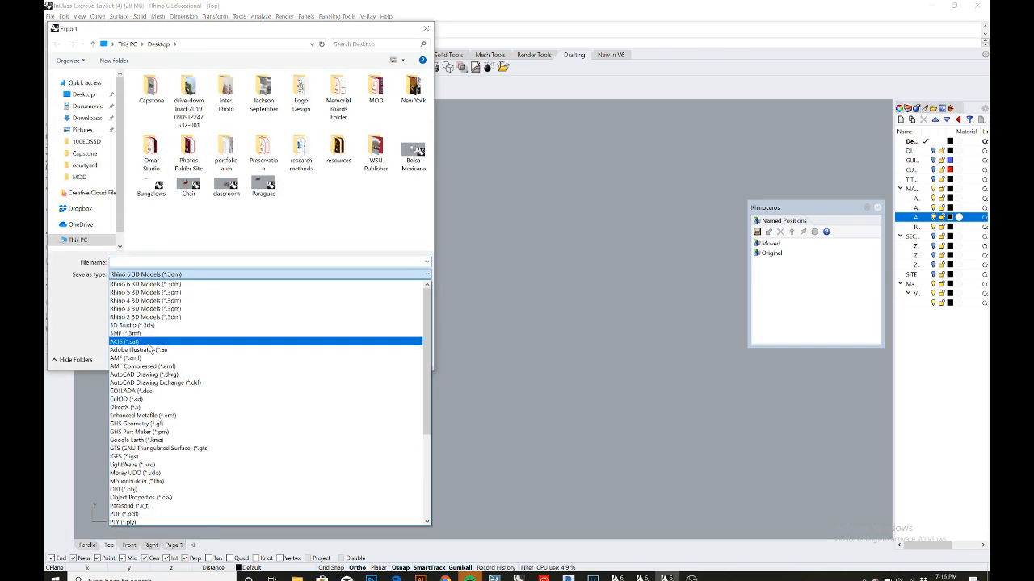
{"action": "left_click", "coordinate": [142, 350]}
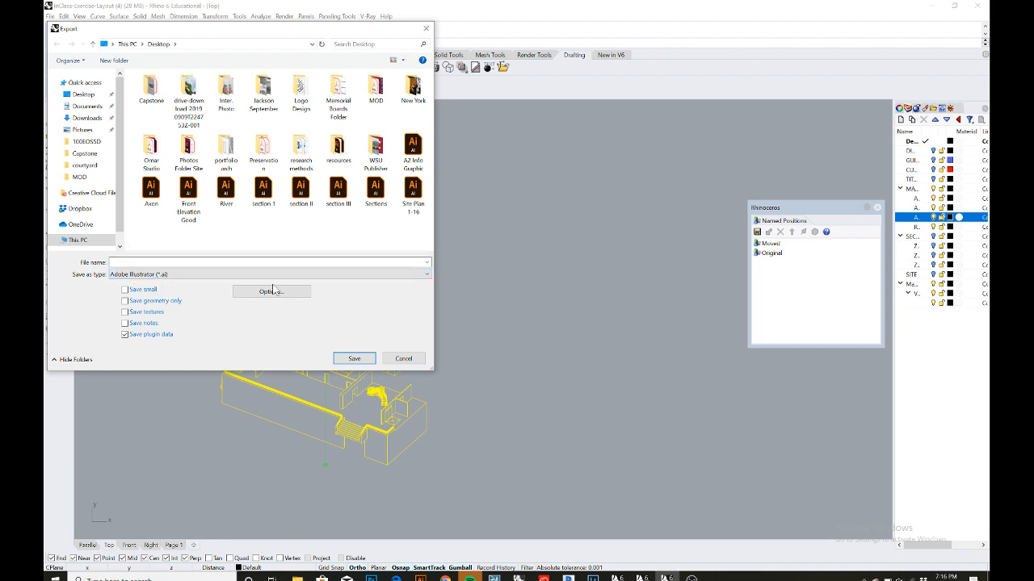
{"action": "left_click", "coordinate": [404, 359]}
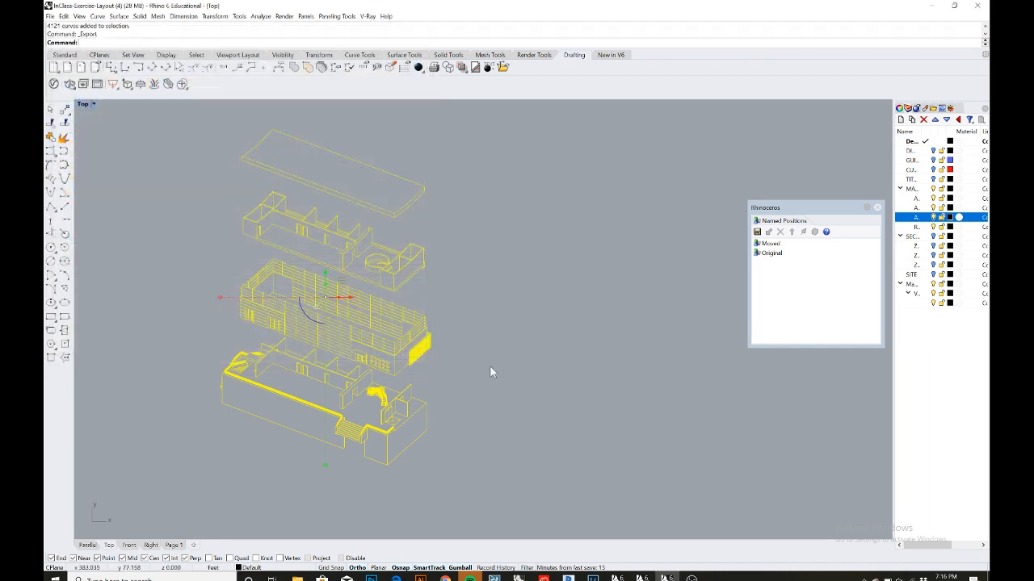
{"action": "key", "text": "Escape"}
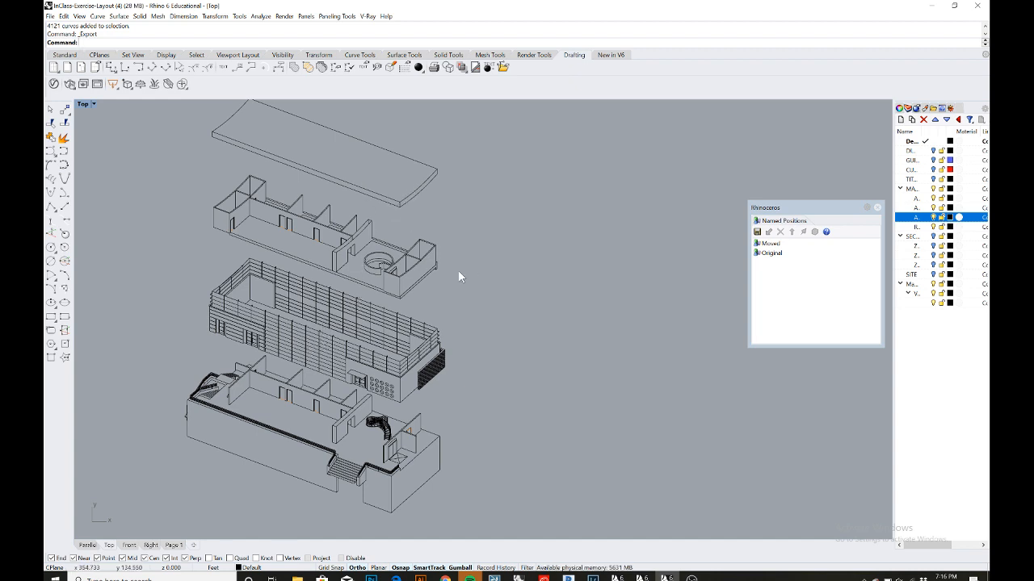
- Switch to the other open model, InClass-Exercise-Layout (2), and maximize its window
{"action": "scroll", "coordinate": [458, 273], "scroll_direction": "down", "scroll_amount": 2}
{"action": "scroll", "coordinate": [459, 272], "scroll_direction": "up", "scroll_amount": 2}
{"action": "right_click_drag", "start_coordinate": [466, 275], "coordinate": [473, 284]}
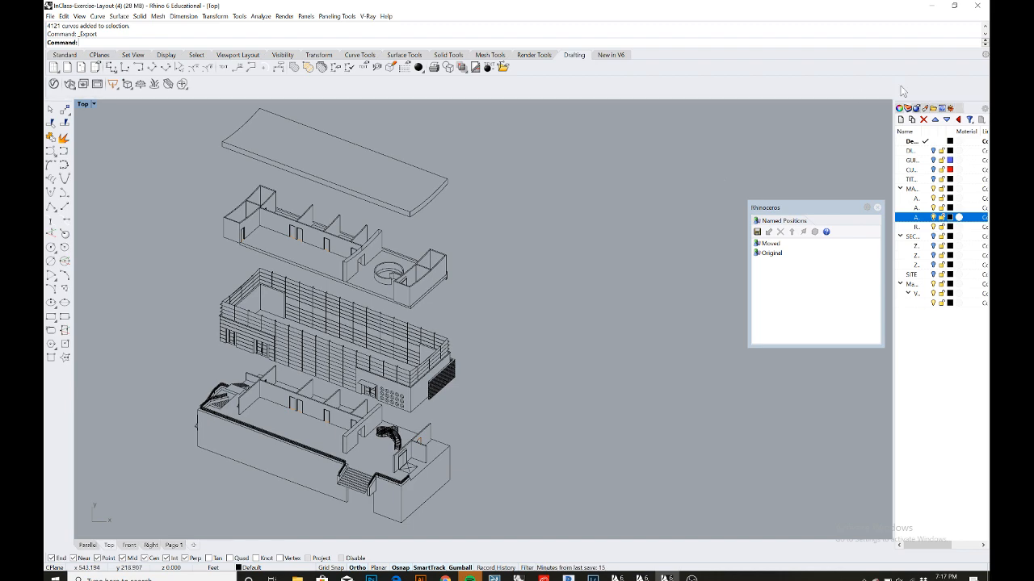
{"action": "left_click", "coordinate": [934, 6]}
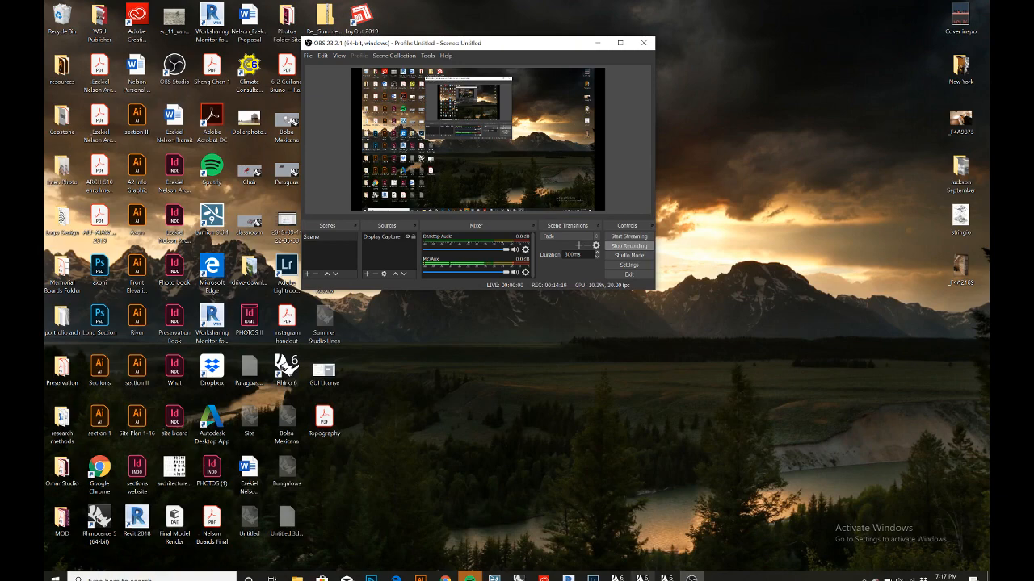
{"action": "left_click", "coordinate": [642, 578]}
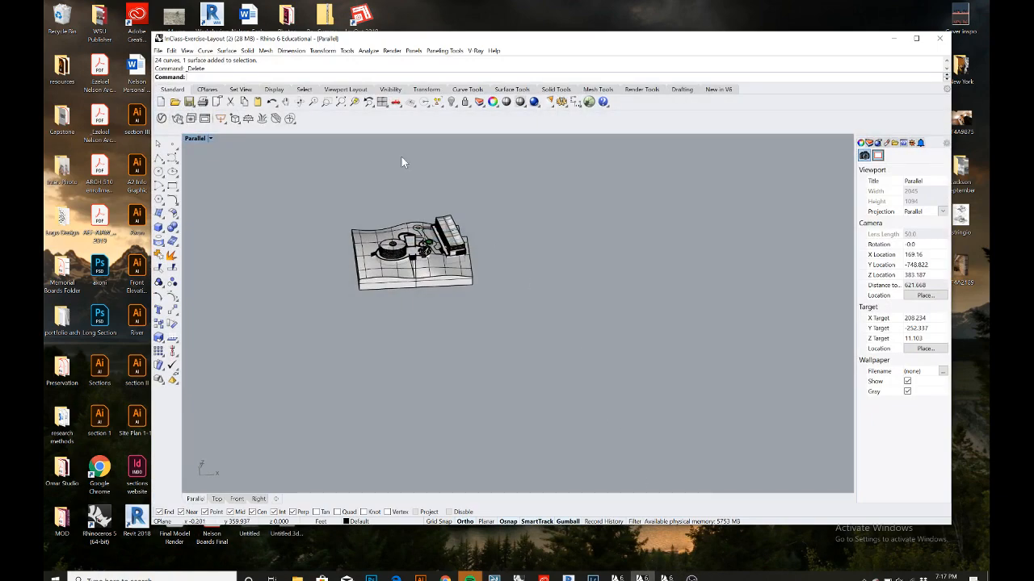
{"action": "scroll", "coordinate": [425, 211], "scroll_direction": "up", "scroll_amount": 3}
{"action": "scroll", "coordinate": [401, 240], "scroll_direction": "up", "scroll_amount": 5}
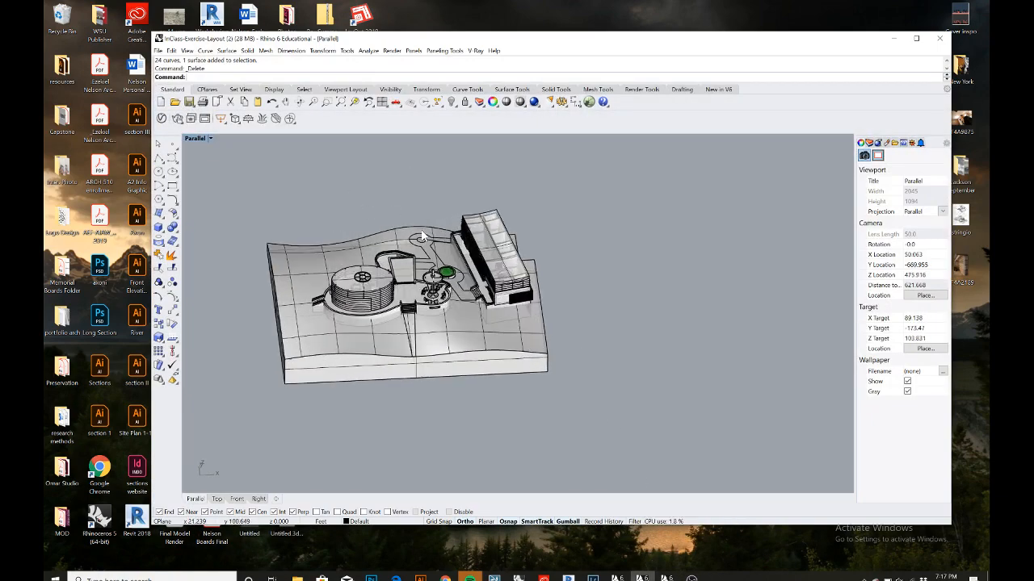
{"action": "right_click_drag", "start_coordinate": [457, 258], "coordinate": [520, 277]}
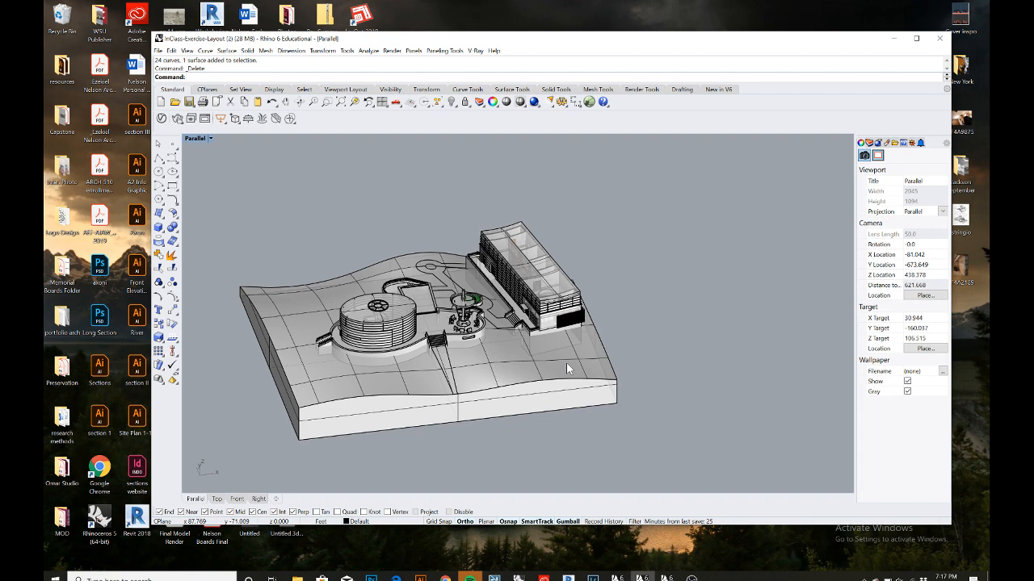
{"action": "left_click", "coordinate": [877, 143]}
{"action": "left_click", "coordinate": [916, 38]}
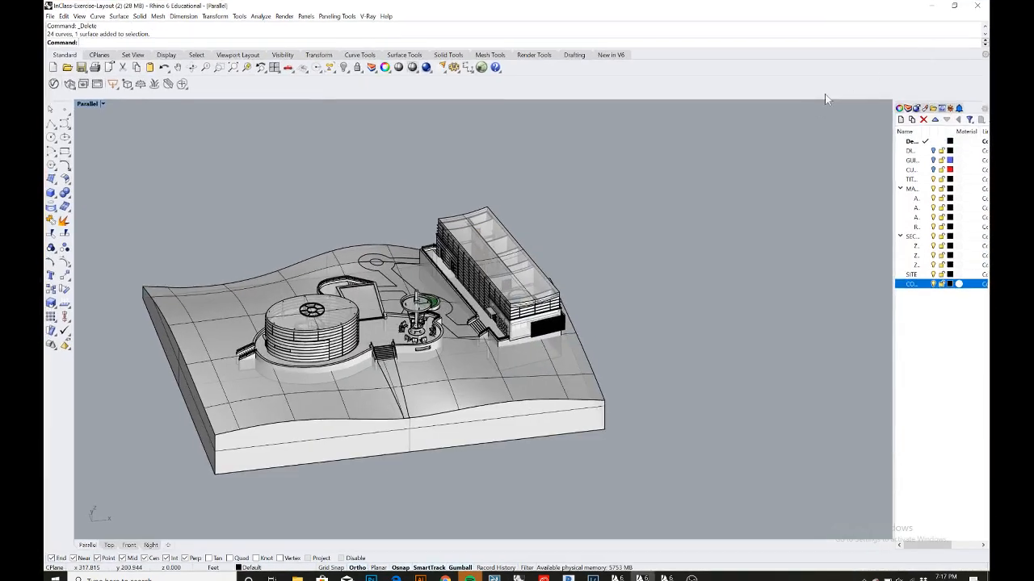
- Turn off the section sublayers, the main building layer and the contour layer
{"action": "left_click", "coordinate": [934, 264]}
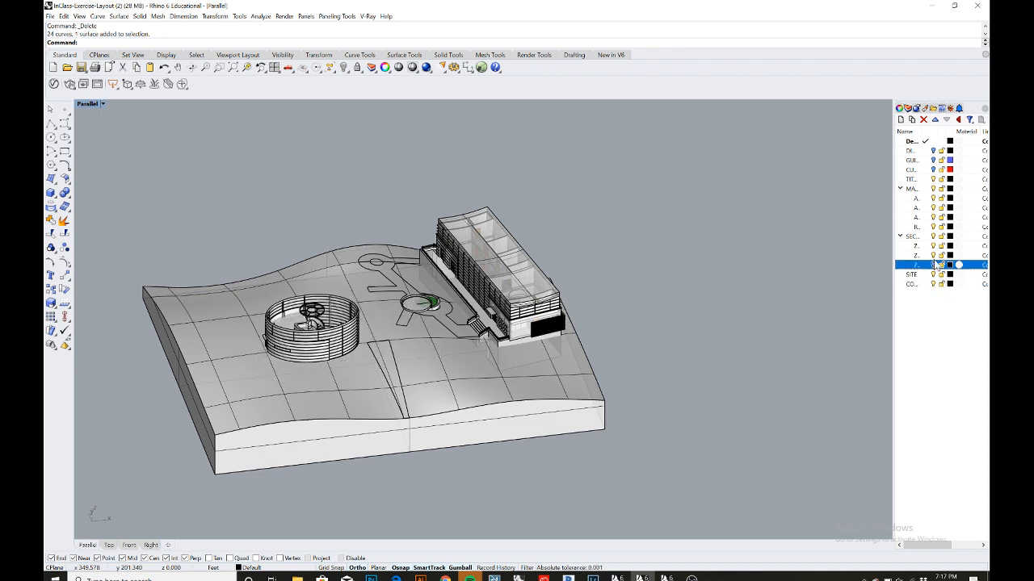
{"action": "left_click", "coordinate": [934, 255]}
{"action": "left_click", "coordinate": [933, 246]}
{"action": "left_click", "coordinate": [933, 236]}
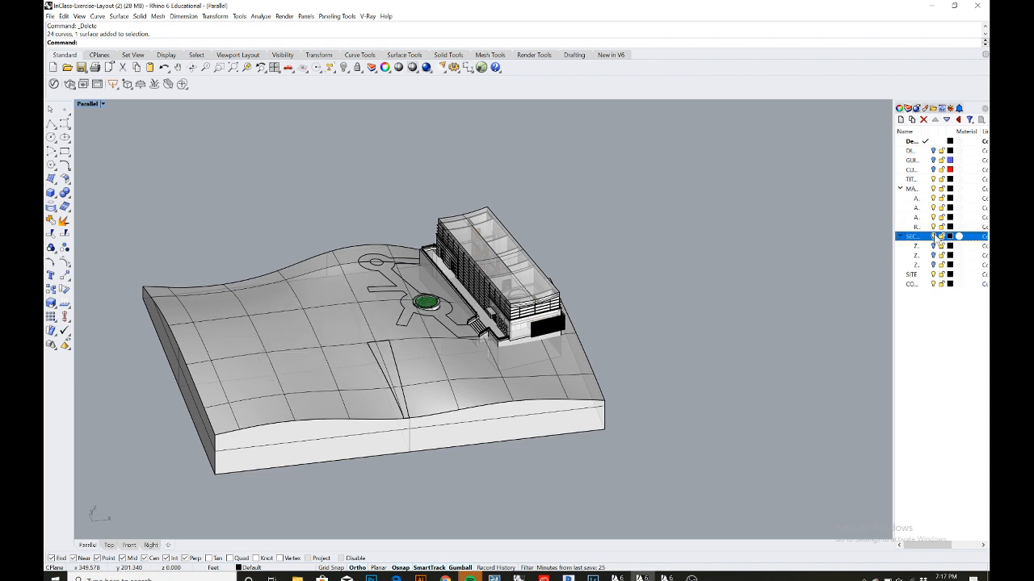
{"action": "left_click", "coordinate": [933, 188]}
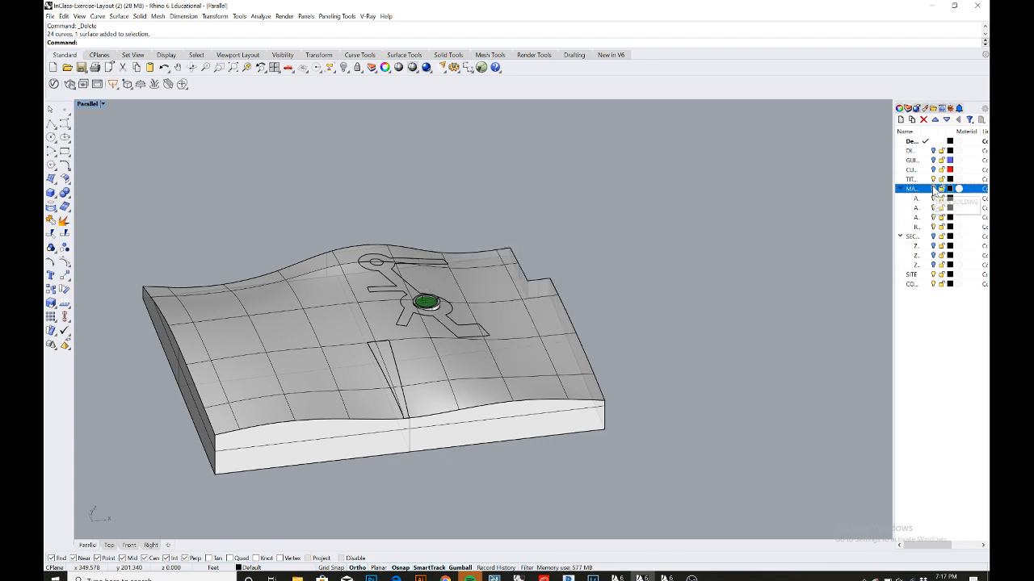
{"action": "left_click", "coordinate": [934, 179]}
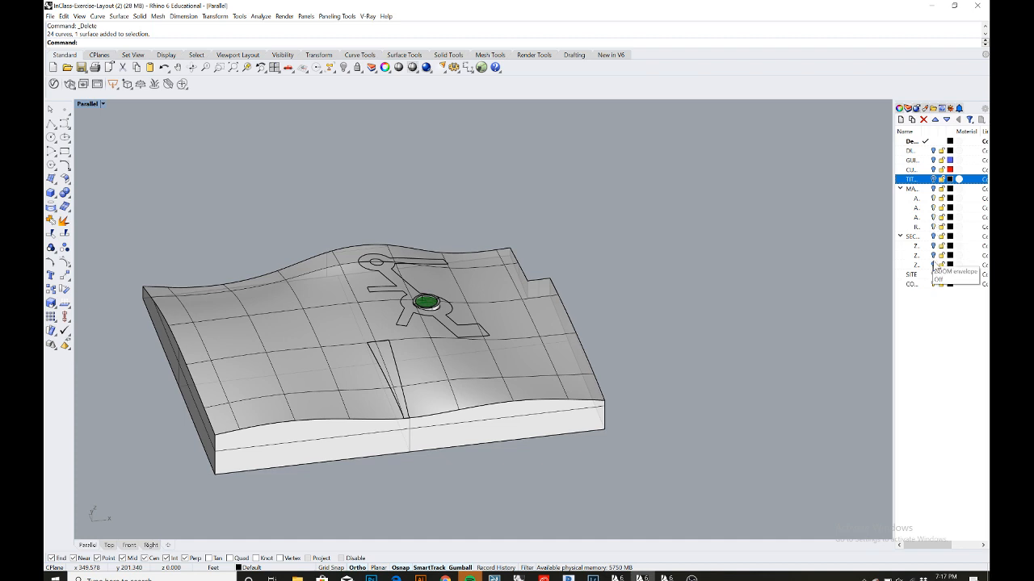
{"action": "left_click", "coordinate": [933, 284]}
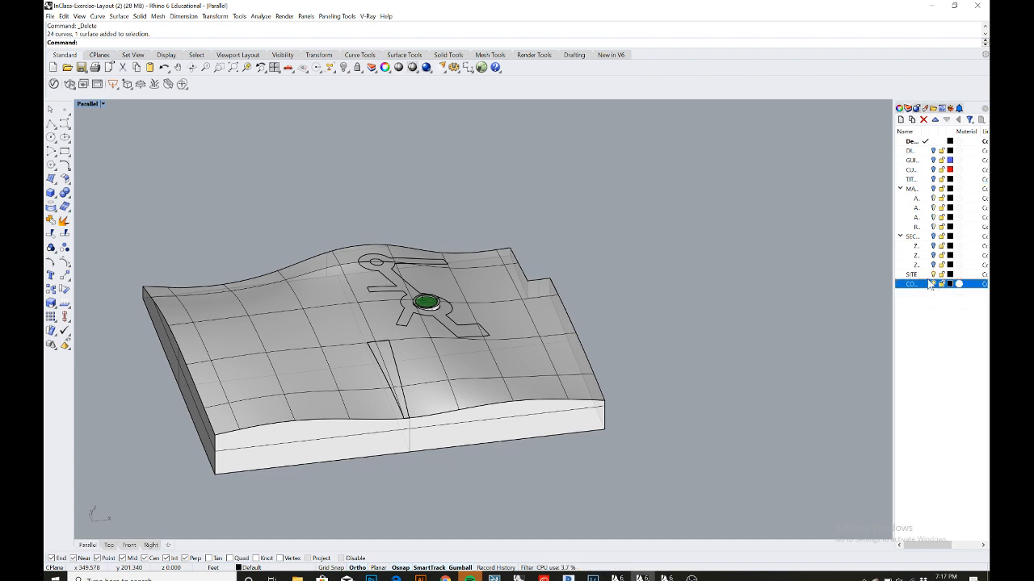
- On the SITE layer, select all the terrain's surfaces and join them into one closed polysurface
{"action": "left_click", "coordinate": [935, 274]}
{"action": "left_click", "coordinate": [933, 274]}
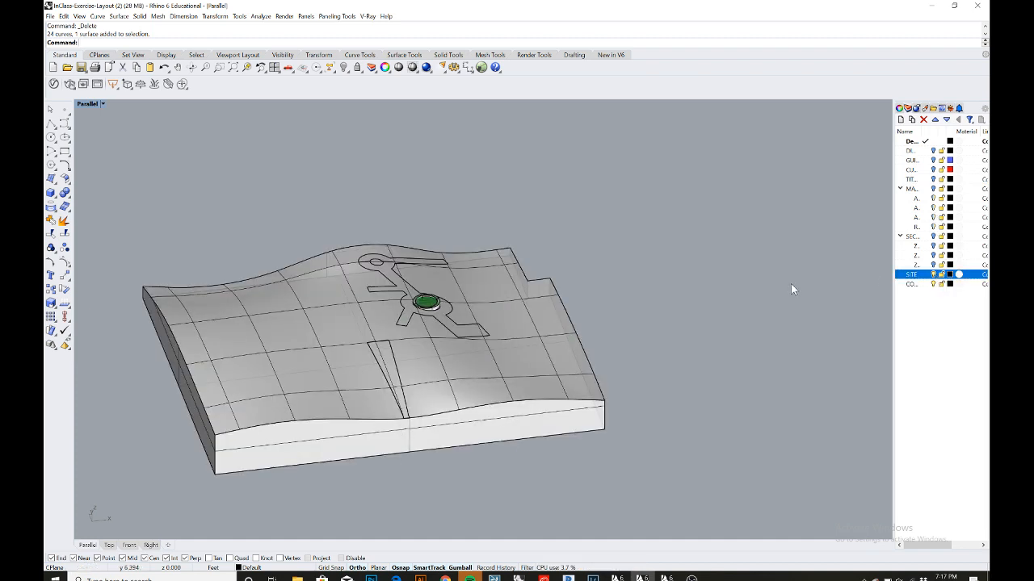
{"action": "left_click", "coordinate": [541, 347]}
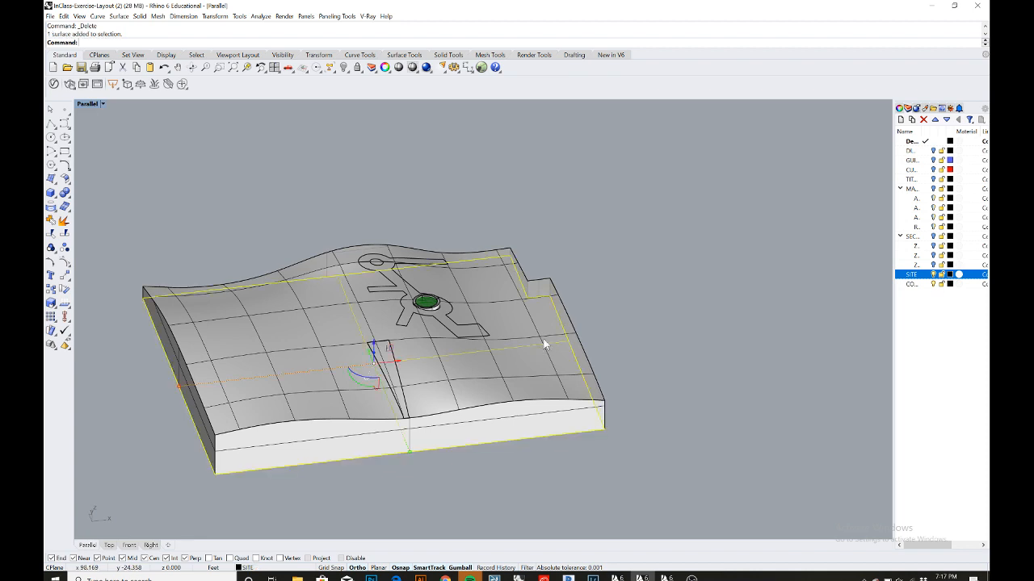
{"action": "left_click", "coordinate": [517, 292]}
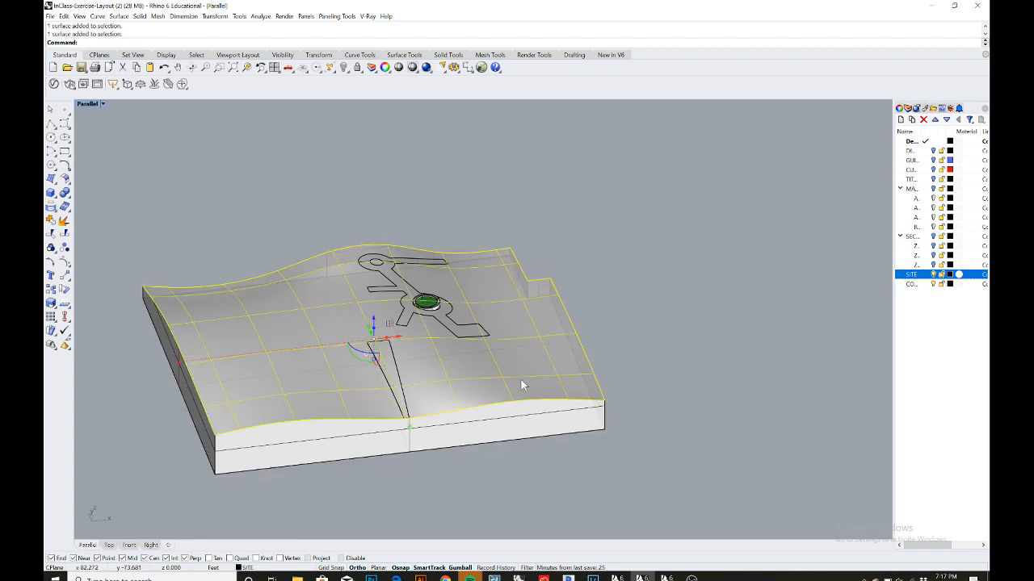
{"action": "right_click_drag", "start_coordinate": [379, 397], "coordinate": [431, 355]}
{"action": "left_click", "coordinate": [317, 419]}
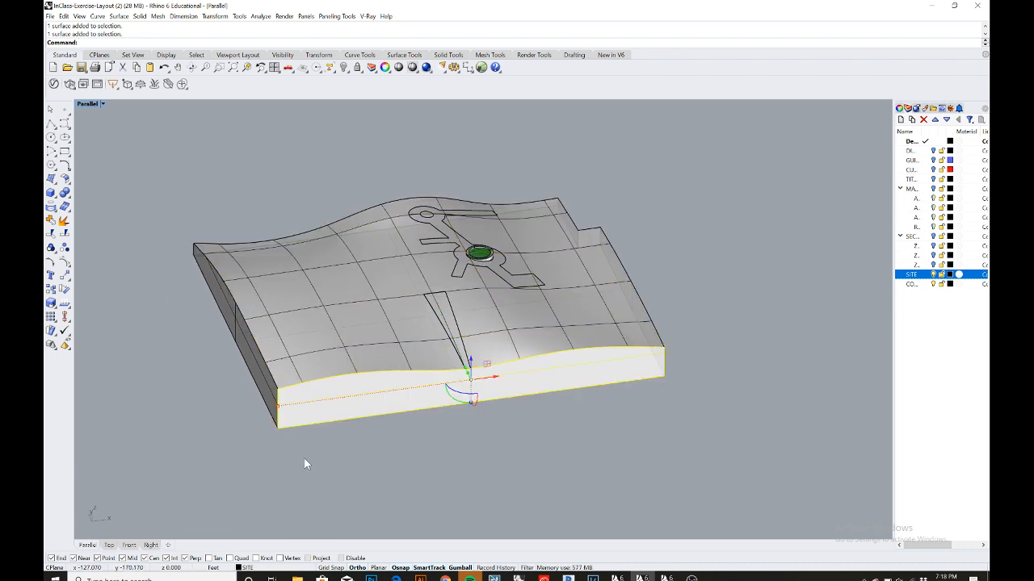
{"action": "left_click_drag", "start_coordinate": [304, 461], "coordinate": [237, 188]}
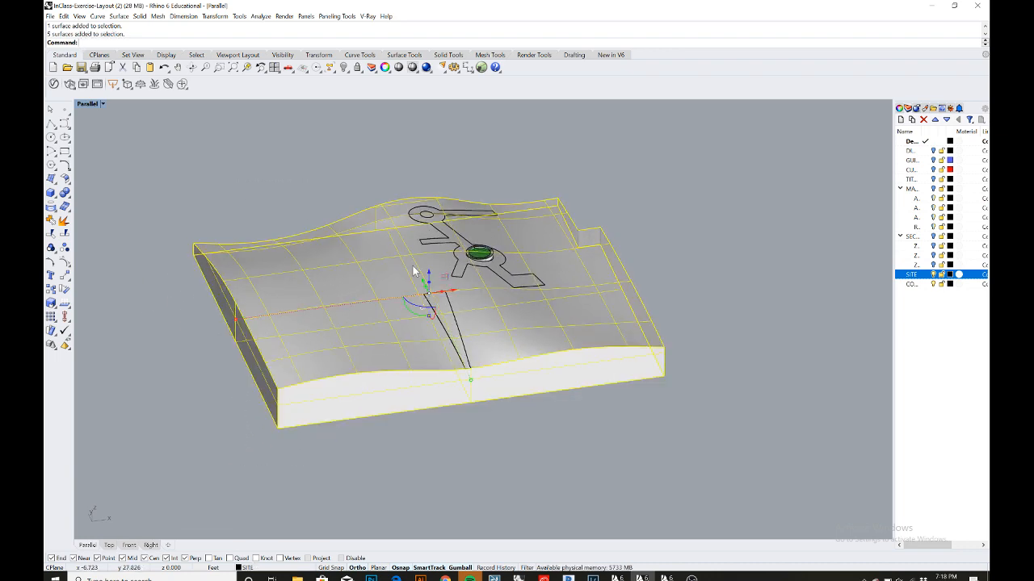
{"action": "right_click_drag", "start_coordinate": [675, 285], "coordinate": [611, 311]}
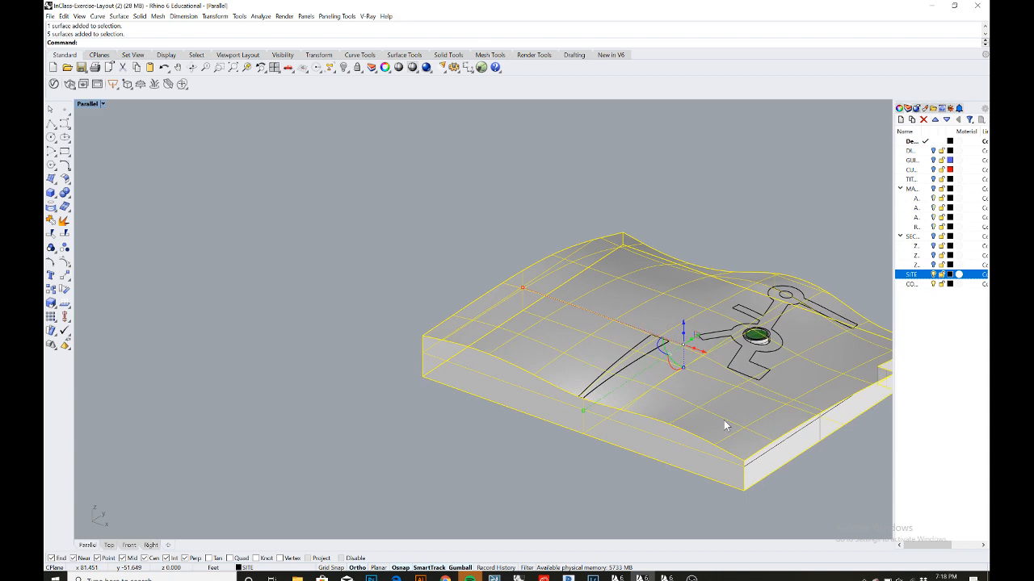
{"action": "left_click", "coordinate": [749, 459], "text": "ctrl+shift"}
{"action": "right_click_drag", "start_coordinate": [633, 360], "coordinate": [639, 561]}
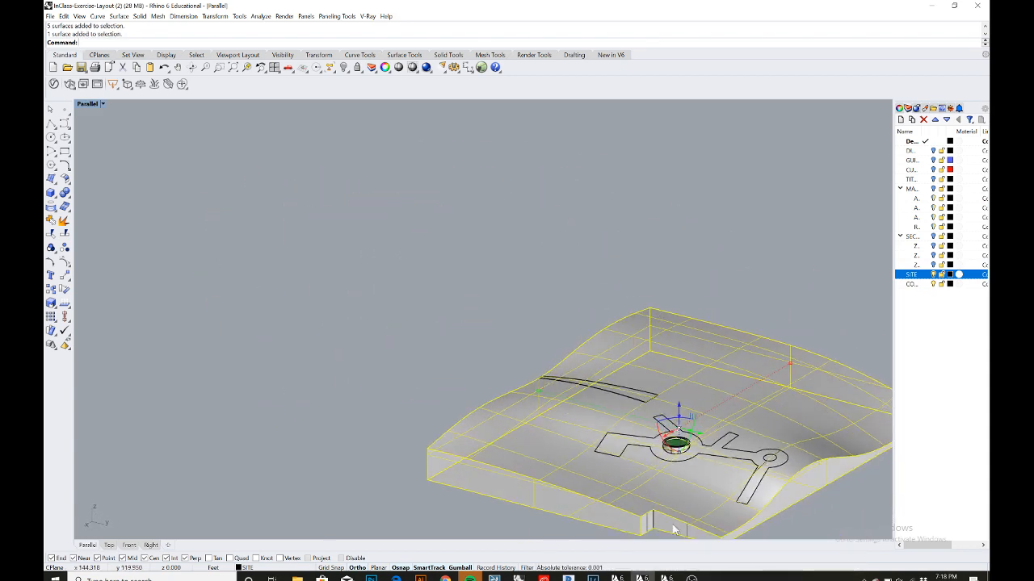
{"action": "left_click", "coordinate": [660, 527], "text": "ctrl+shift"}
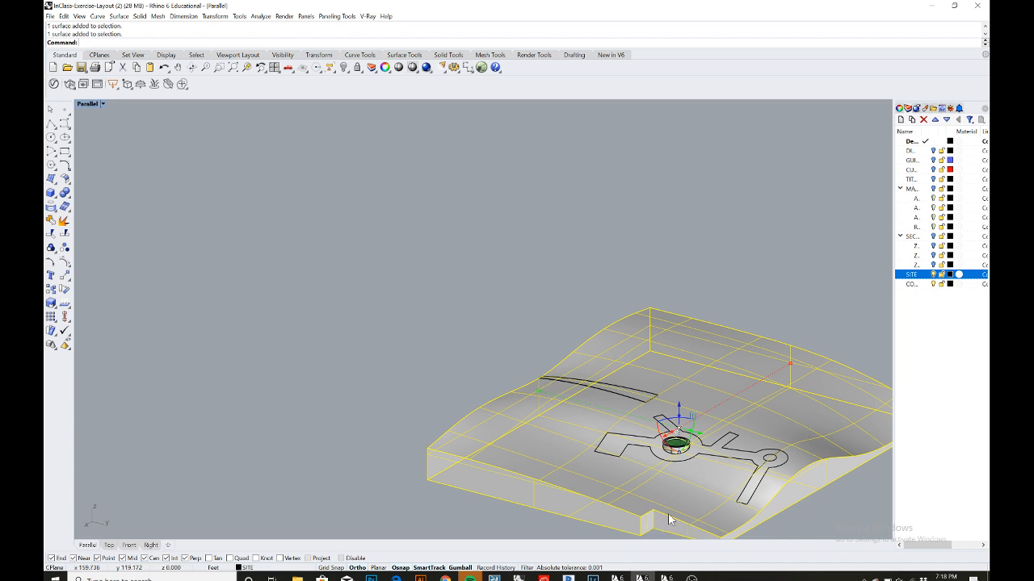
{"action": "right_click_drag", "start_coordinate": [668, 519], "coordinate": [446, 418]}
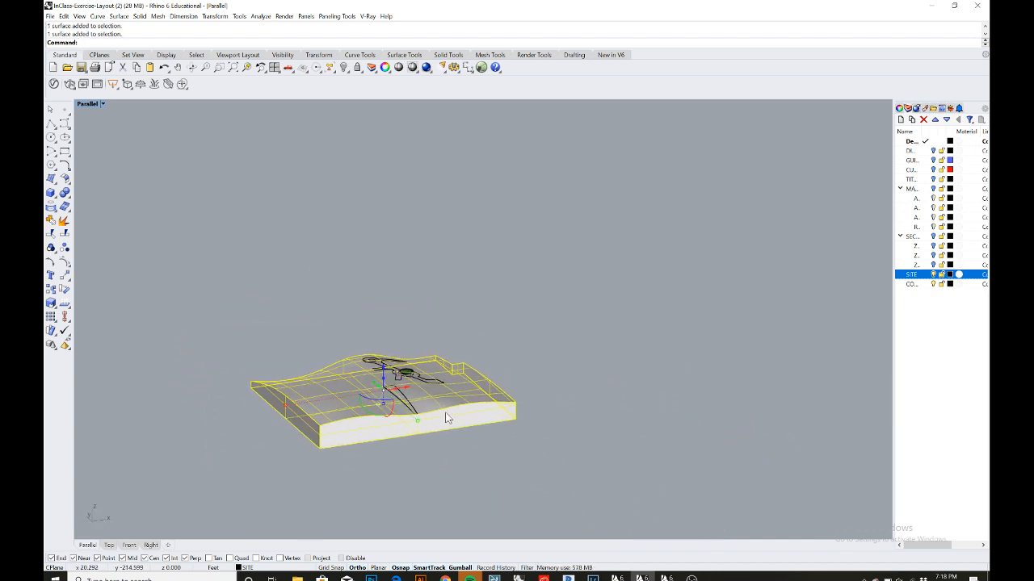
{"action": "left_click", "coordinate": [51, 220]}
- Select the joined terrain polysurface and explode it back into separate surfaces
{"action": "left_click", "coordinate": [289, 252]}
{"action": "right_click_drag", "start_coordinate": [299, 250], "coordinate": [303, 280]}
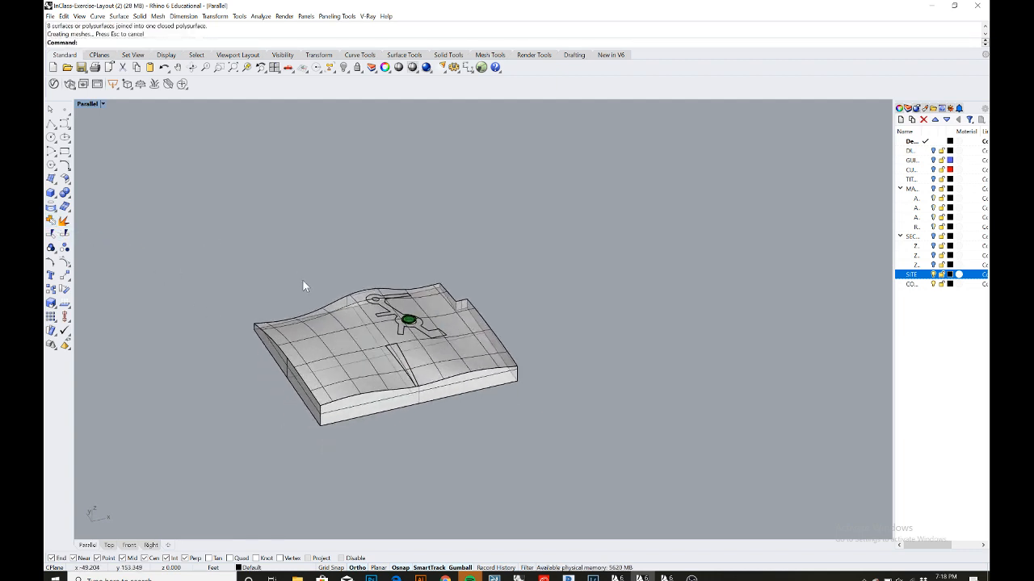
{"action": "scroll", "coordinate": [275, 325], "scroll_direction": "up", "scroll_amount": 3}
{"action": "right_click_drag", "start_coordinate": [325, 348], "coordinate": [331, 325]}
{"action": "left_click", "coordinate": [358, 380]}
{"action": "scroll", "coordinate": [239, 415], "scroll_direction": "up", "scroll_amount": 8}
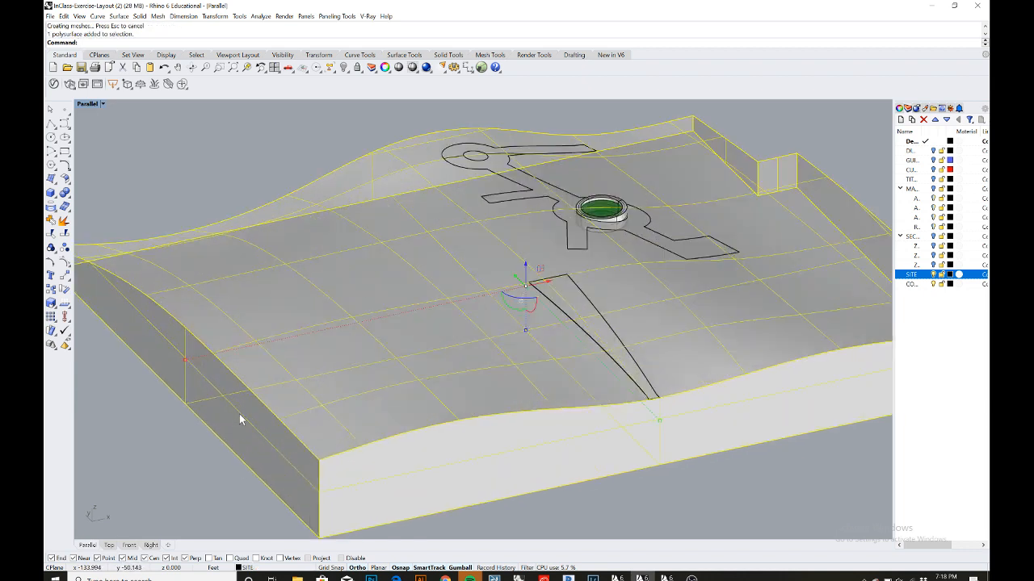
{"action": "scroll", "coordinate": [240, 415], "scroll_direction": "down", "scroll_amount": 6}
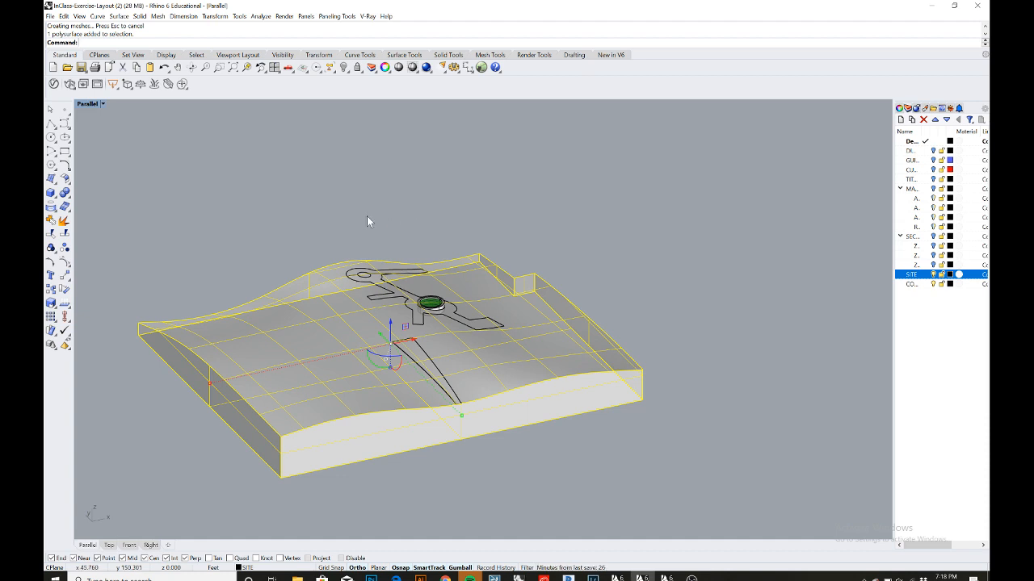
{"action": "left_click", "coordinate": [323, 224]}
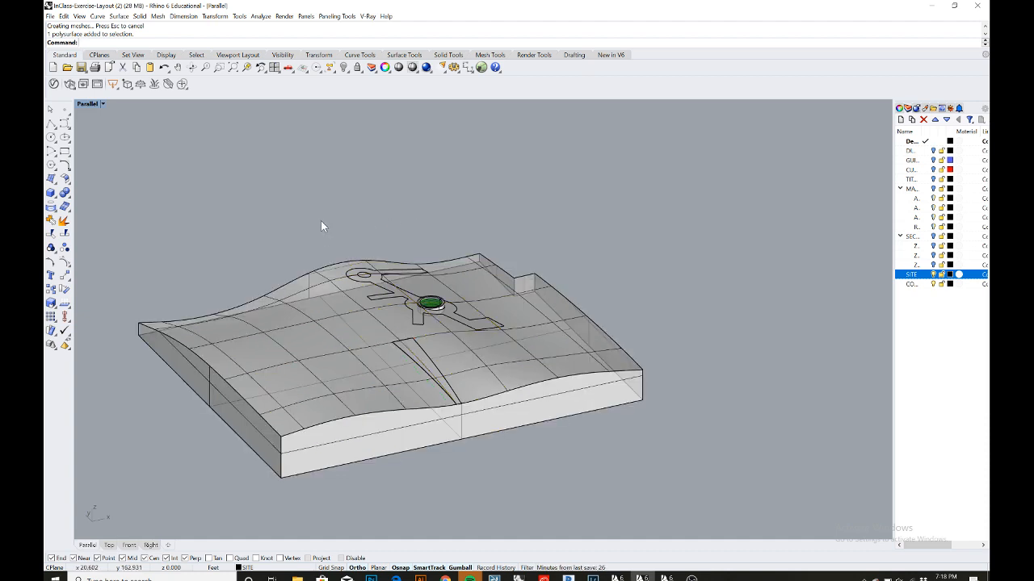
{"action": "left_click", "coordinate": [321, 293]}
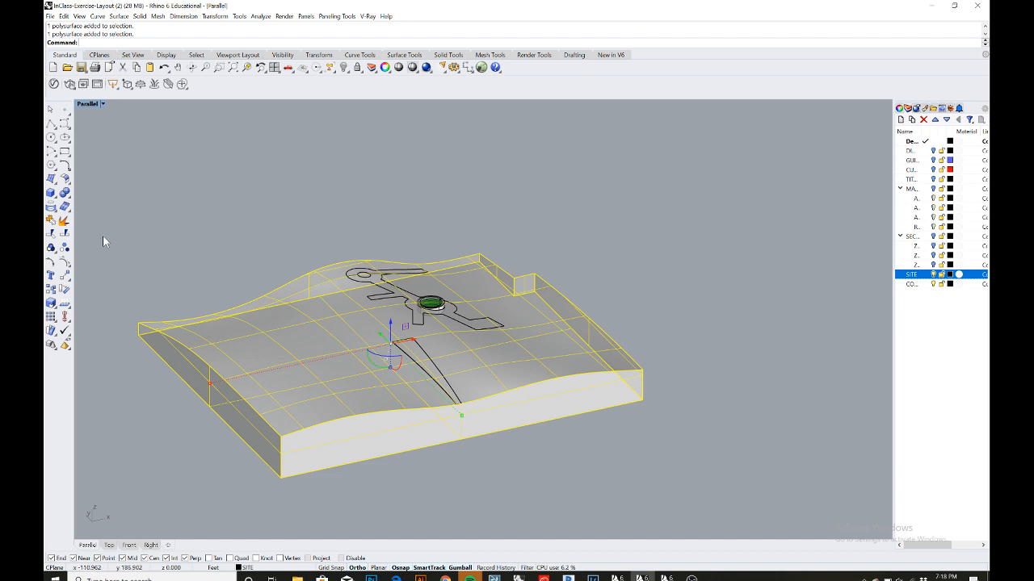
{"action": "left_click", "coordinate": [64, 221]}
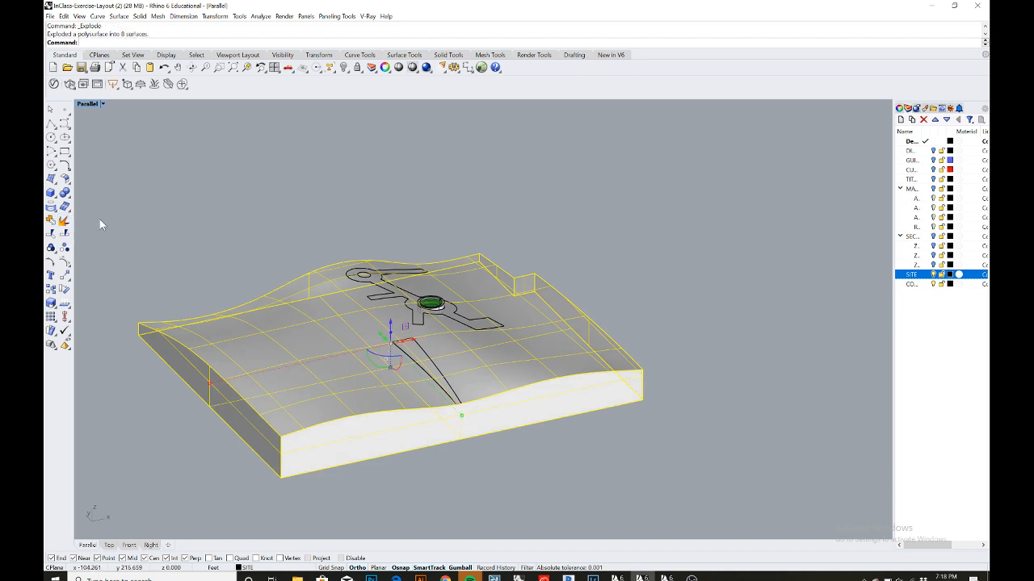
{"action": "key", "text": "Escape"}
- Run Contour on the terrain's top surface from its corner, vertical direction in the Front view, with 2 ft spacing
{"action": "left_click", "coordinate": [284, 326]}
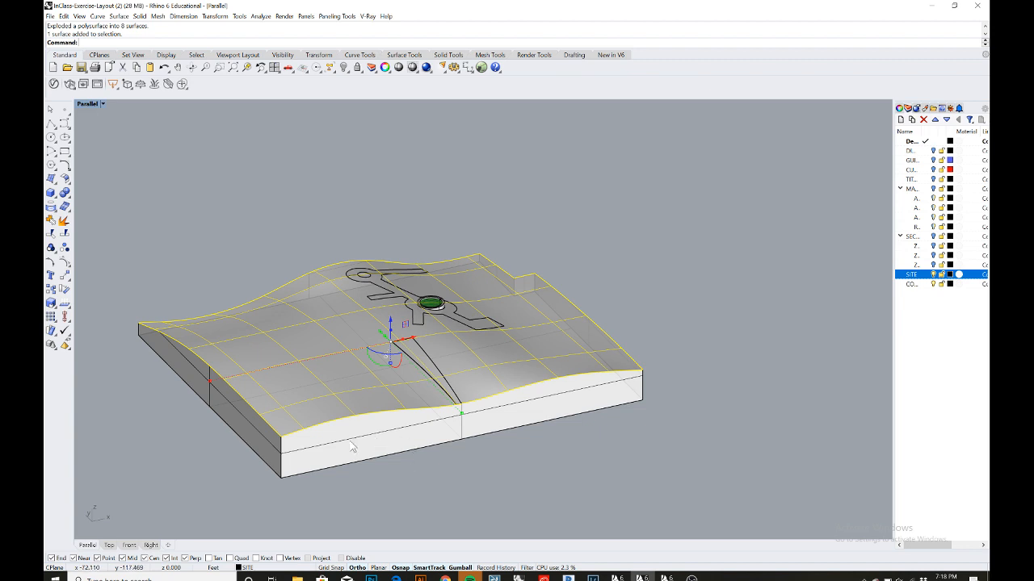
{"action": "type", "text": "Con"}
{"action": "key", "text": "BackSpace"}
{"action": "key", "text": "BackSpace"}
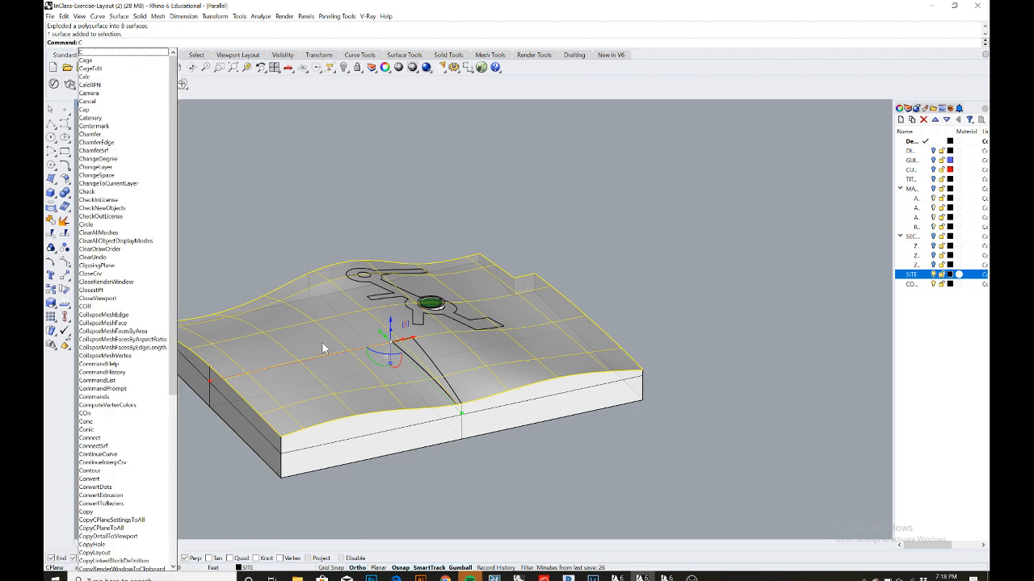
{"action": "type", "text": "Ontour"}
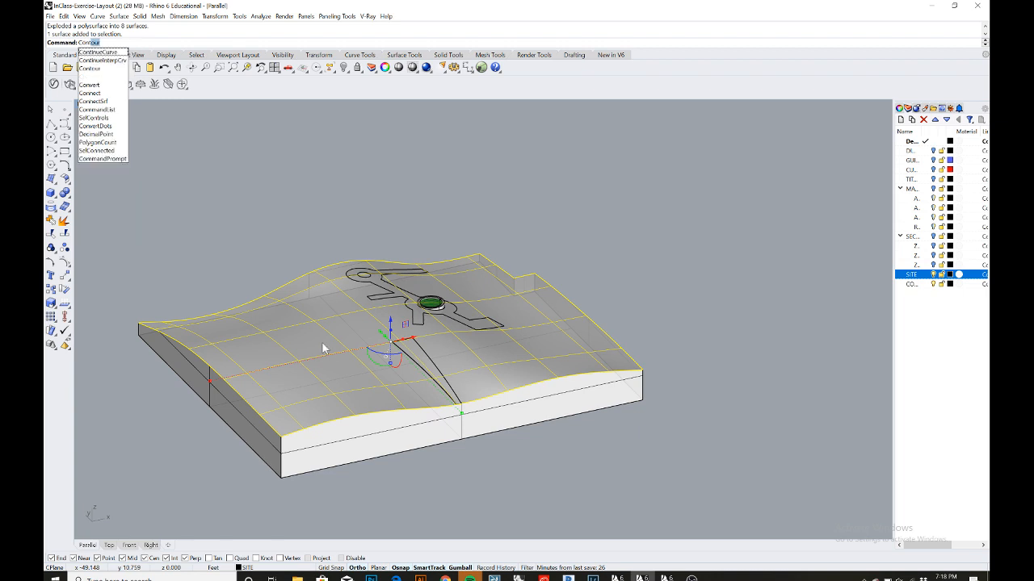
{"action": "key", "text": "Return"}
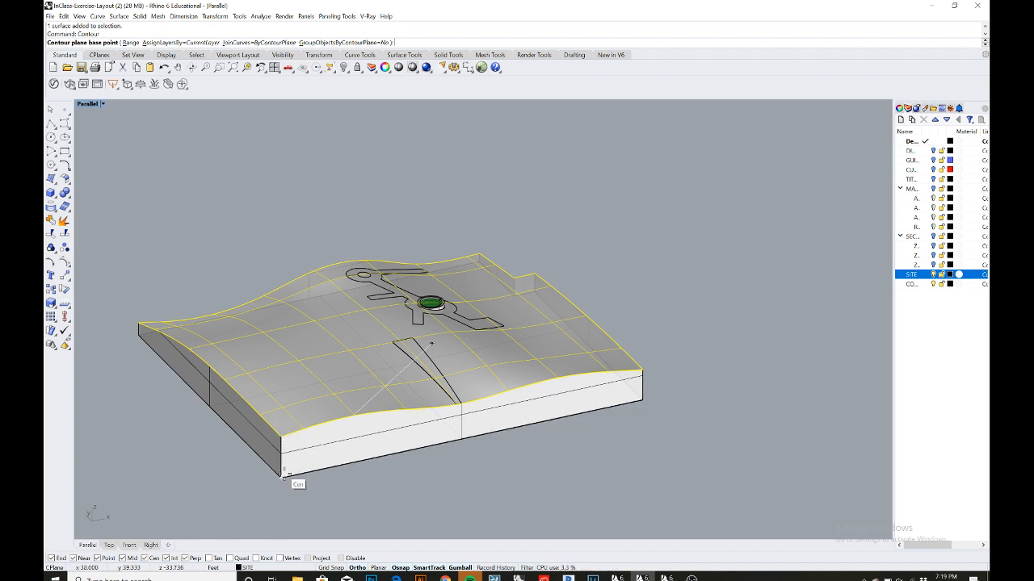
{"action": "left_click", "coordinate": [281, 479]}
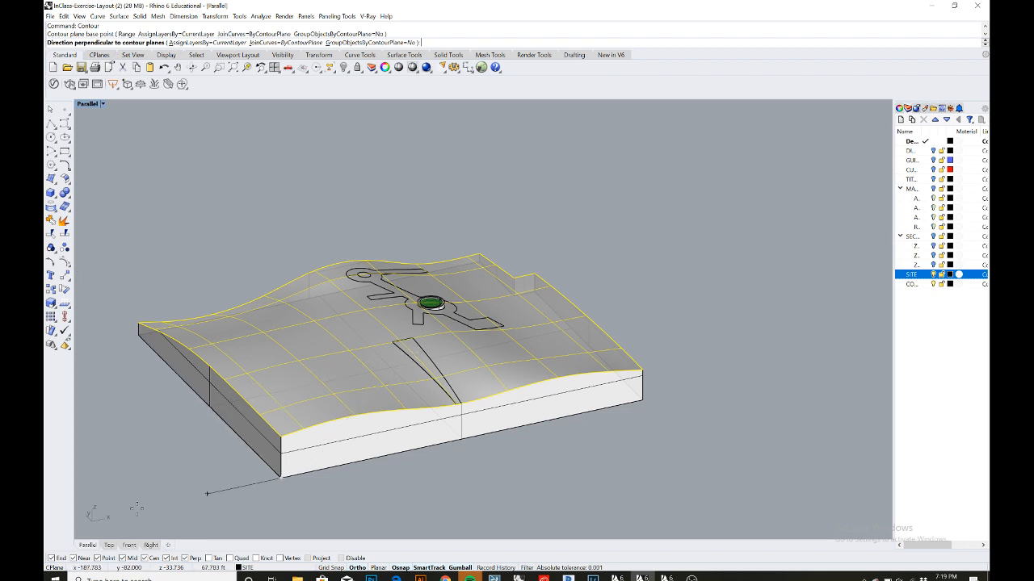
{"action": "left_click", "coordinate": [110, 546]}
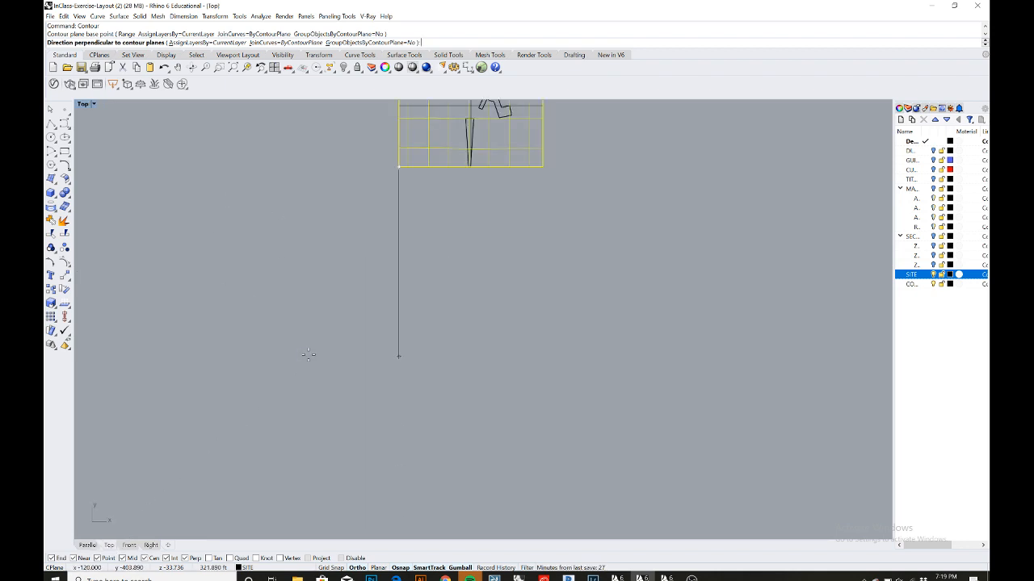
{"action": "left_click", "coordinate": [129, 545]}
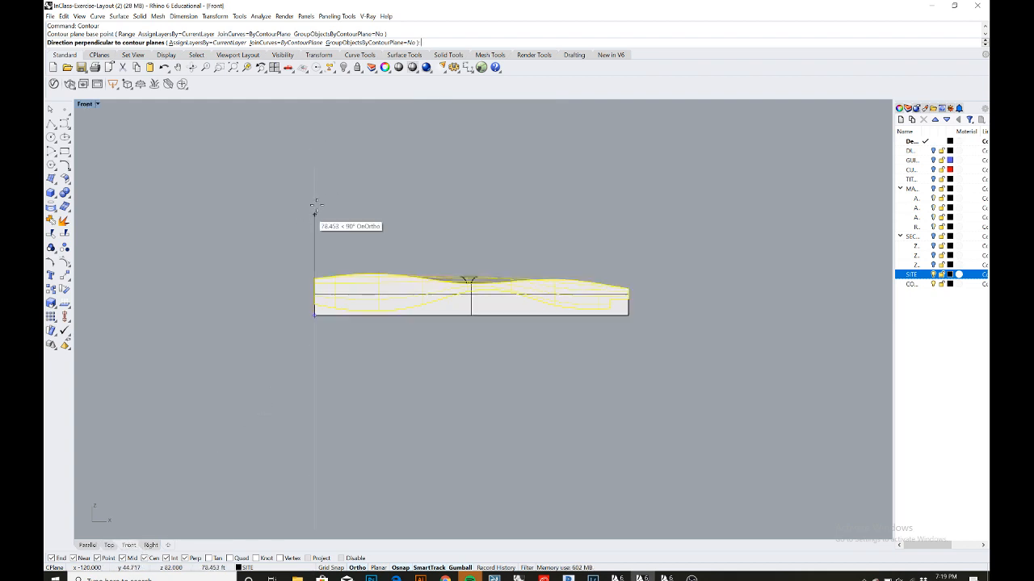
{"action": "left_click", "coordinate": [320, 172]}
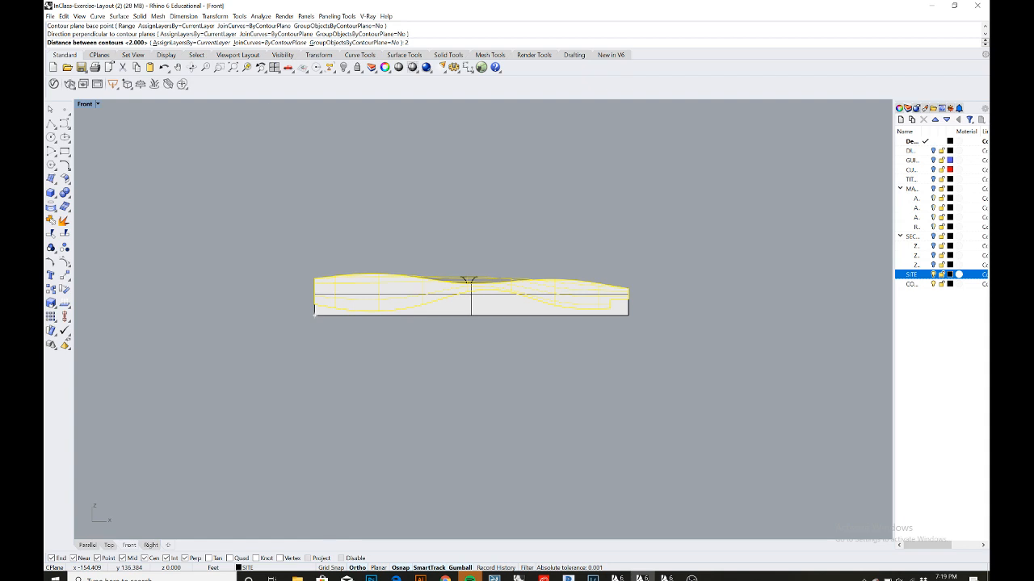
{"action": "type", "text": "2"}
{"action": "key", "text": "Return"}
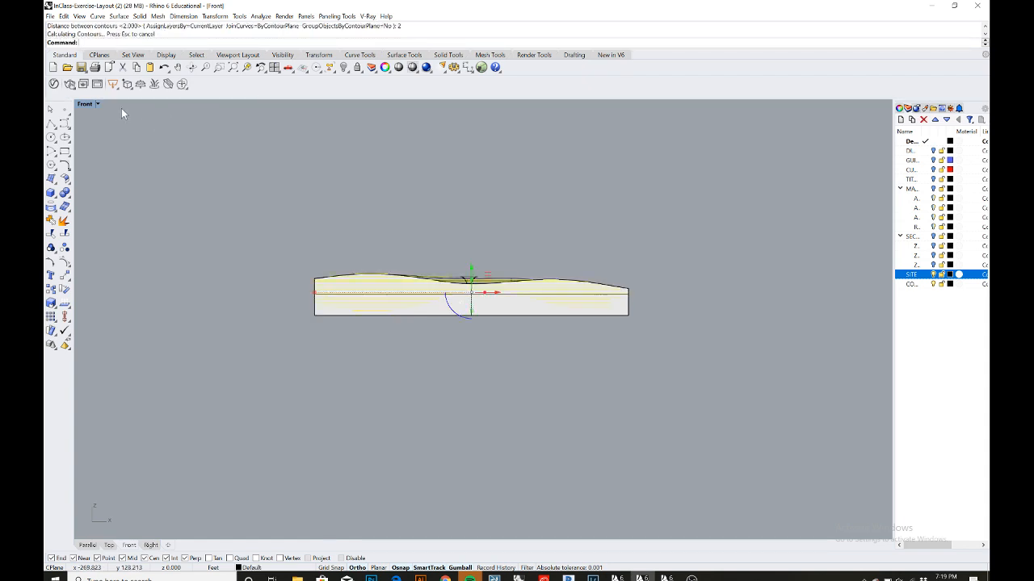
- Examine the generated contour curves on the terrain in the maximized Parallel view
{"action": "double_click", "coordinate": [87, 105]}
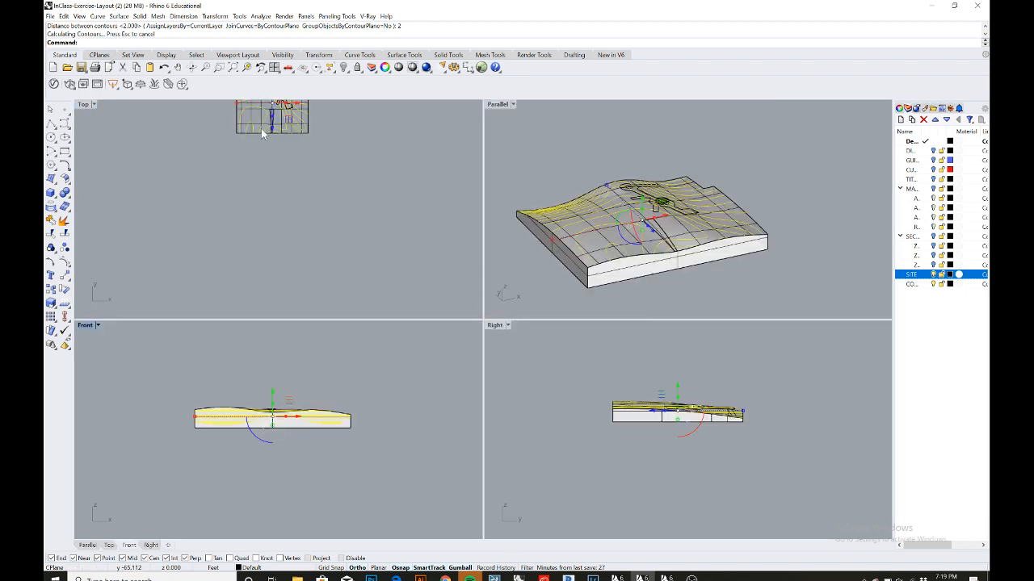
{"action": "double_click", "coordinate": [497, 105]}
{"action": "scroll", "coordinate": [383, 277], "scroll_direction": "down", "scroll_amount": 2}
{"action": "right_click_drag", "start_coordinate": [403, 268], "coordinate": [319, 218], "text": "shift"}
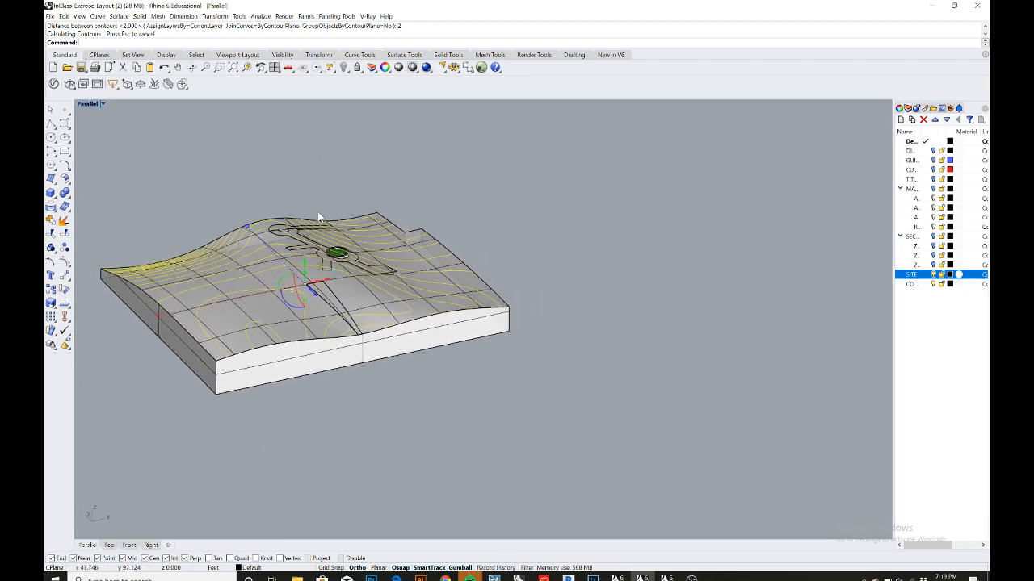
{"action": "right_click_drag", "start_coordinate": [321, 254], "coordinate": [368, 251]}
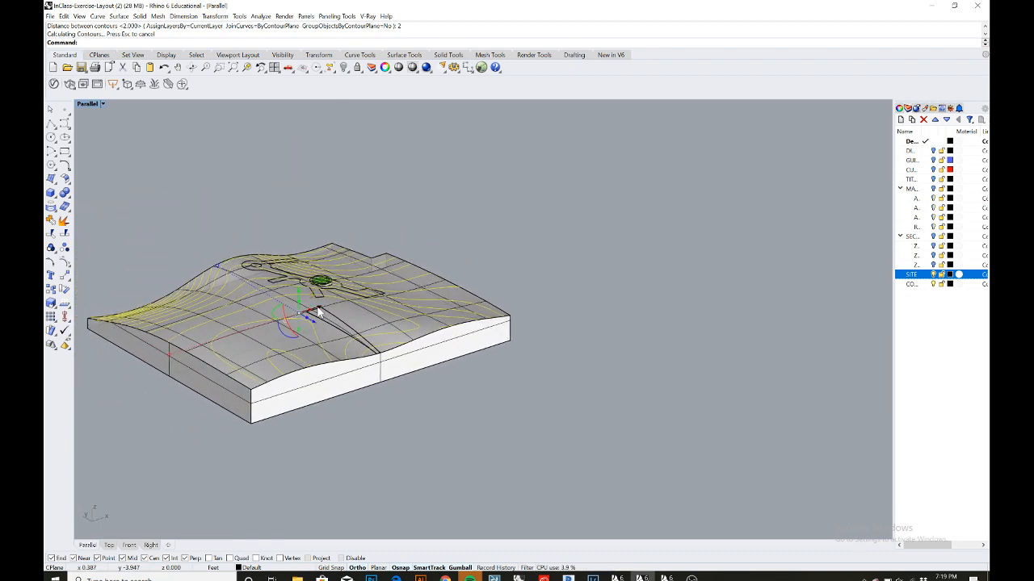
{"action": "scroll", "coordinate": [324, 290], "scroll_direction": "down", "scroll_amount": 2}
{"action": "right_click_drag", "start_coordinate": [325, 289], "coordinate": [323, 287], "text": "shift"}
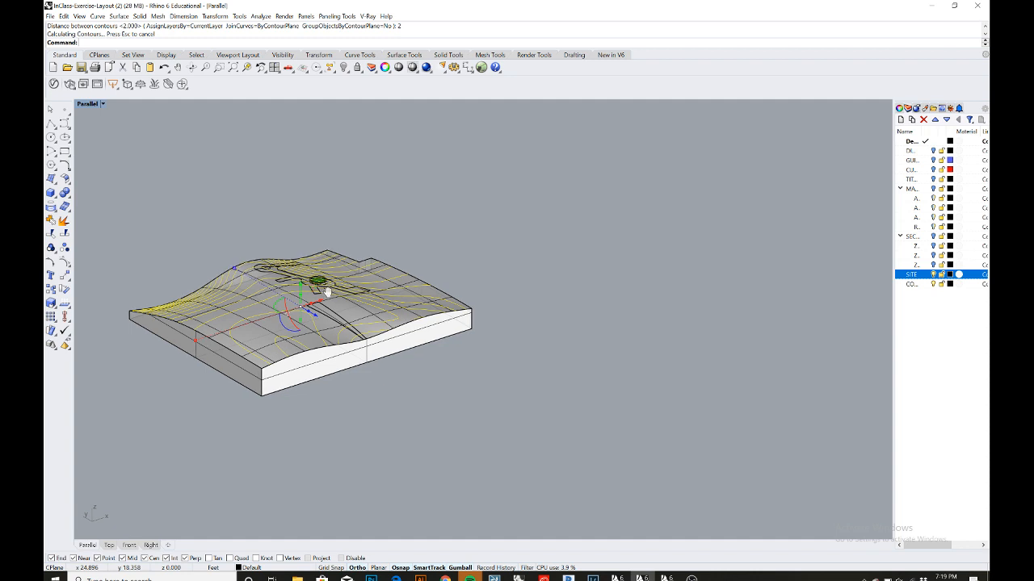
{"action": "scroll", "coordinate": [298, 317], "scroll_direction": "up", "scroll_amount": 4}
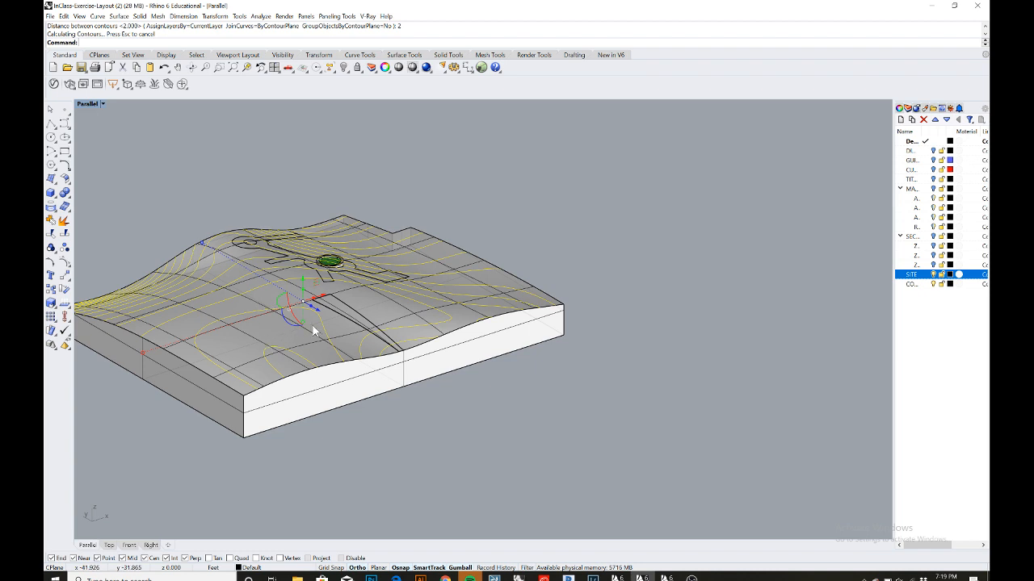
{"action": "scroll", "coordinate": [327, 319], "scroll_direction": "down", "scroll_amount": 2}
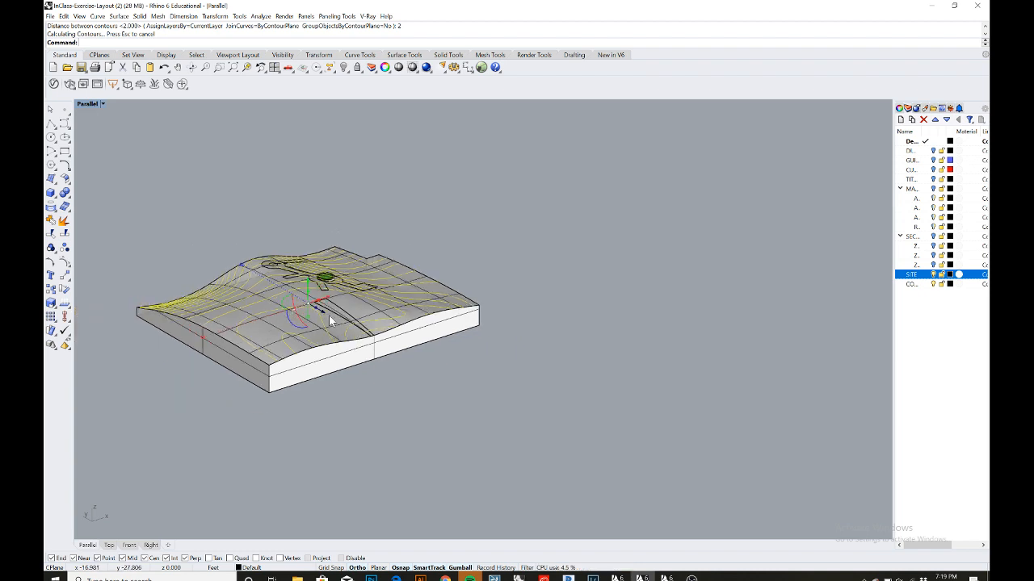
{"action": "scroll", "coordinate": [347, 340], "scroll_direction": "down", "scroll_amount": 2}
{"action": "scroll", "coordinate": [352, 342], "scroll_direction": "down", "scroll_amount": 4}
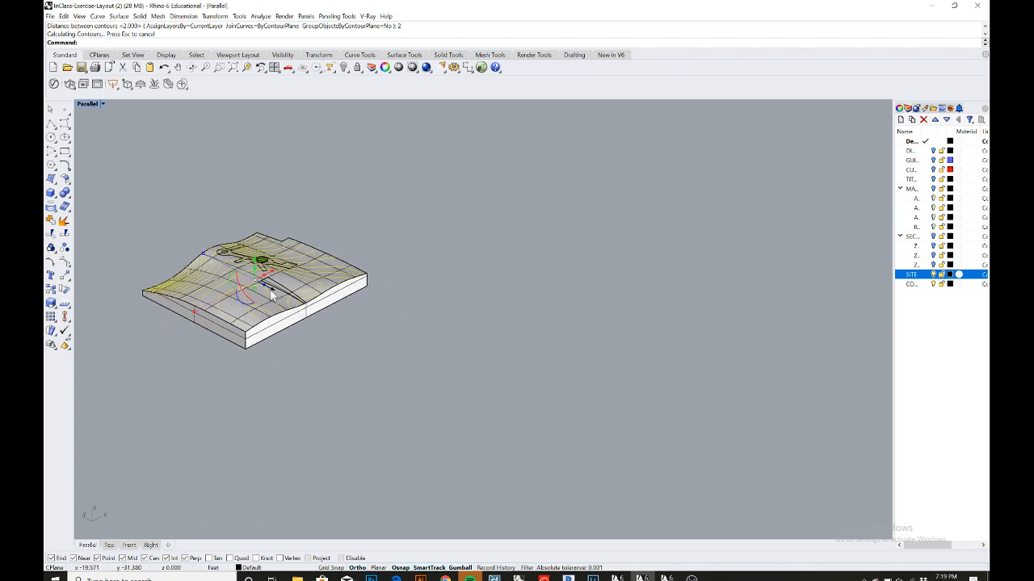
- Move the selected contour curves off the terrain model to a clear area
{"action": "left_click_drag", "start_coordinate": [272, 289], "coordinate": [464, 412]}
{"action": "scroll", "coordinate": [479, 385], "scroll_direction": "up", "scroll_amount": 6}
{"action": "scroll", "coordinate": [479, 390], "scroll_direction": "down", "scroll_amount": 5}
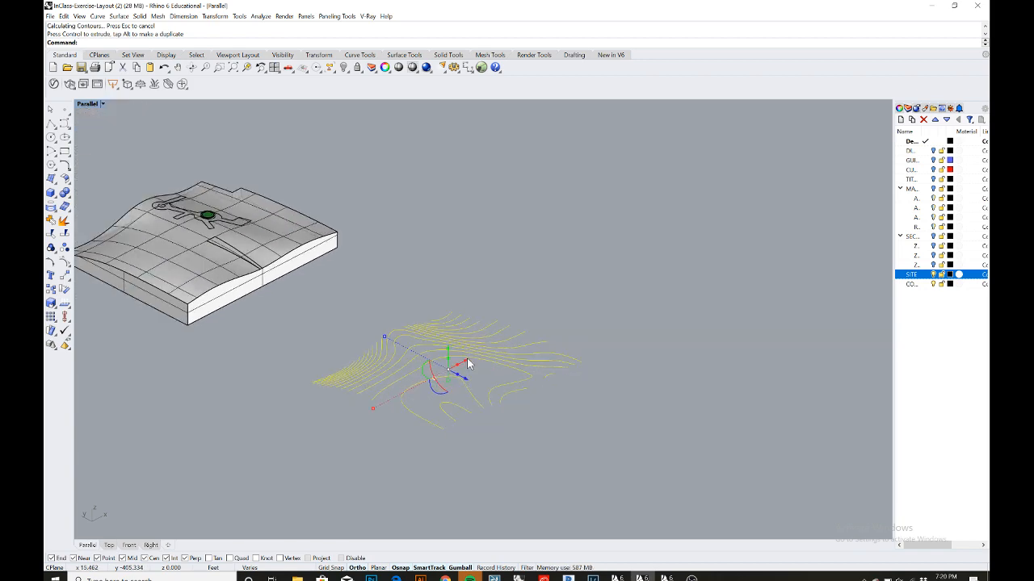
{"action": "right_click_drag", "start_coordinate": [537, 307], "coordinate": [512, 354]}
{"action": "right_click_drag", "start_coordinate": [443, 334], "coordinate": [490, 369]}
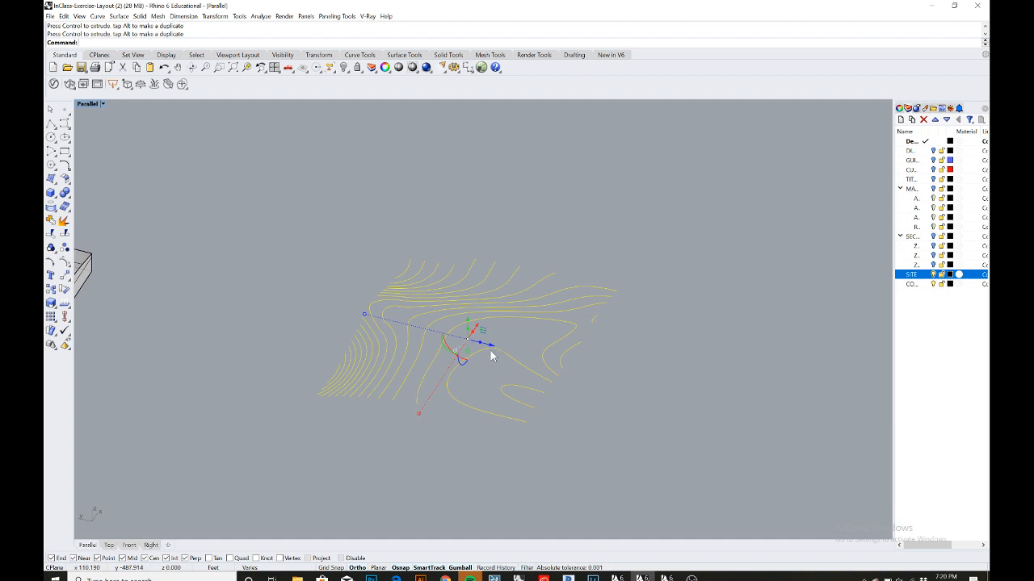
{"action": "left_click_drag", "start_coordinate": [489, 346], "coordinate": [516, 353]}
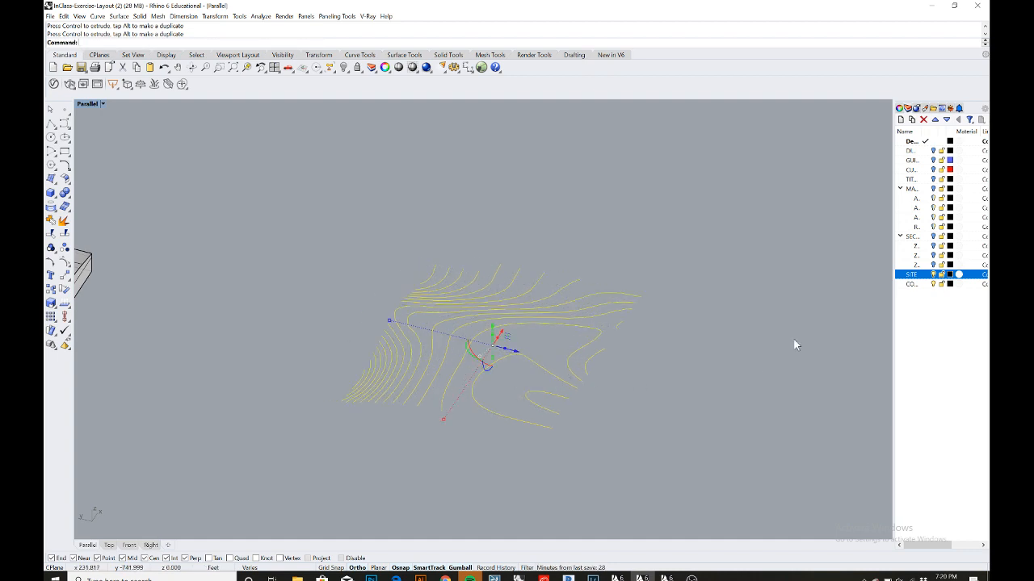
- Create a new layer named CONTOURS
{"action": "left_click", "coordinate": [911, 120]}
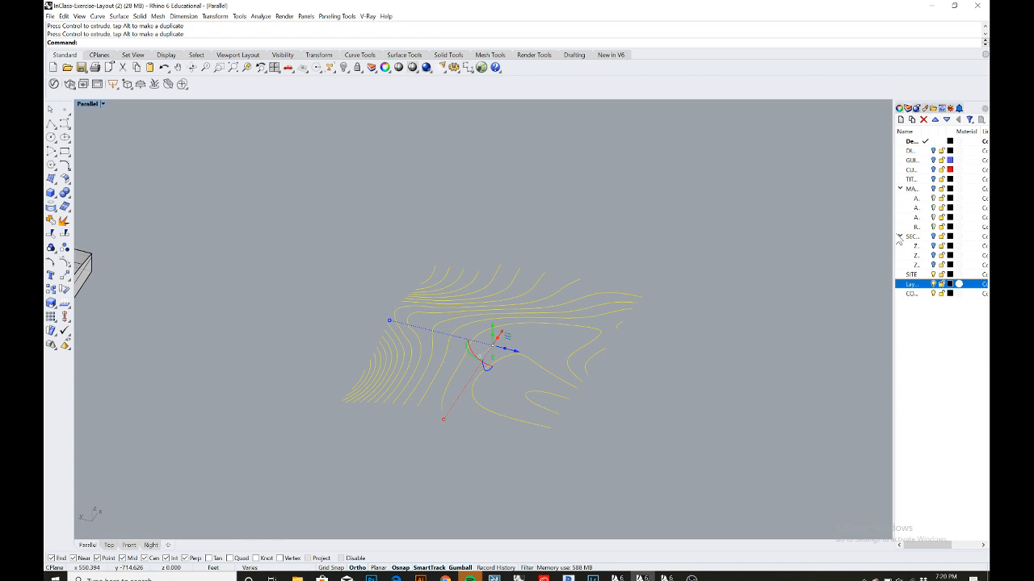
{"action": "double_click", "coordinate": [914, 284]}
{"action": "type", "text": "CONTOURS"}
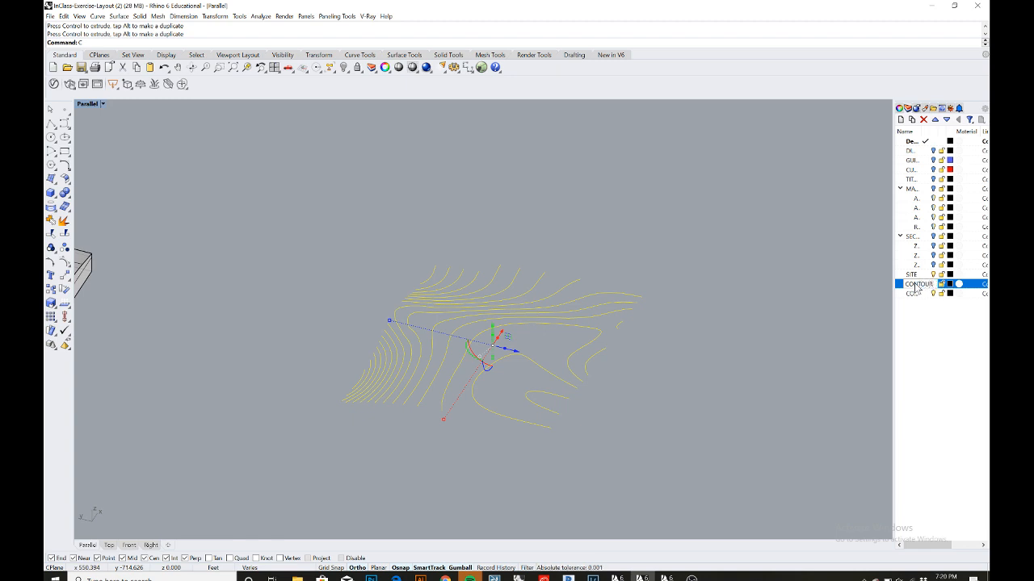
{"action": "key", "text": "Return"}
{"action": "left_click", "coordinate": [814, 313]}
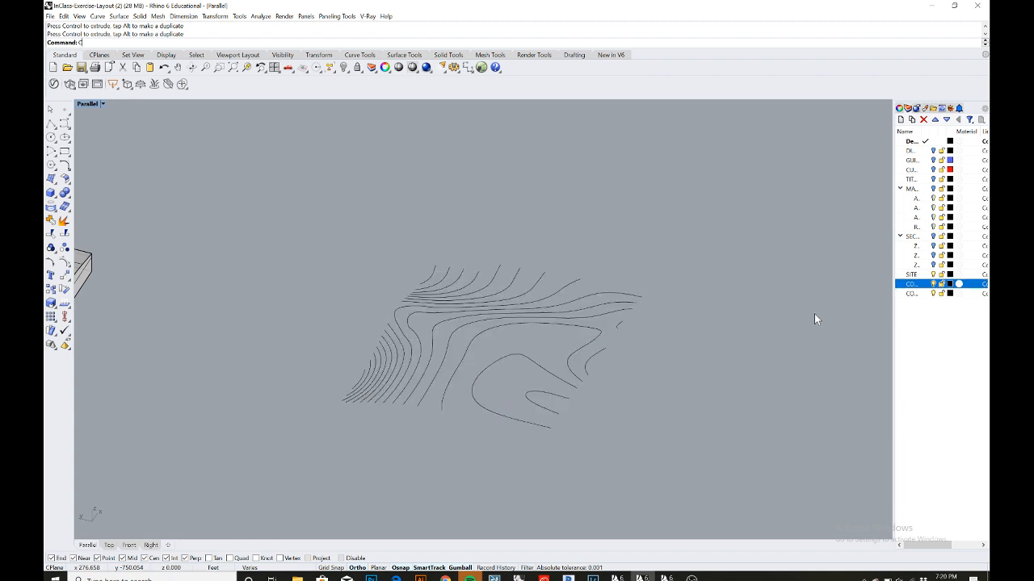
- Select all the moved contour curves and assign them to the CONTOURS layer
{"action": "left_click_drag", "start_coordinate": [681, 459], "coordinate": [339, 223]}
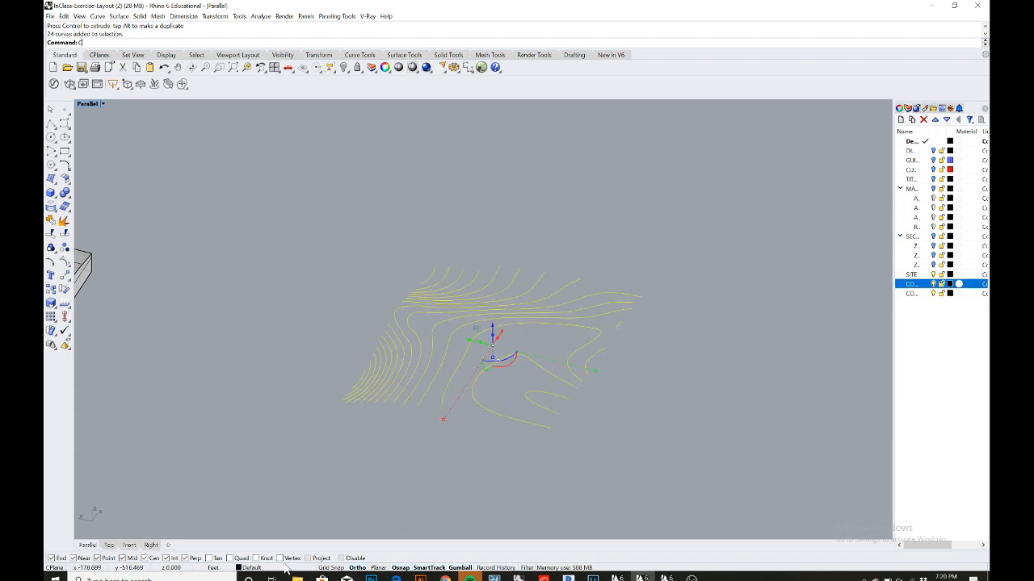
{"action": "left_click", "coordinate": [285, 569]}
{"action": "left_click", "coordinate": [277, 540]}
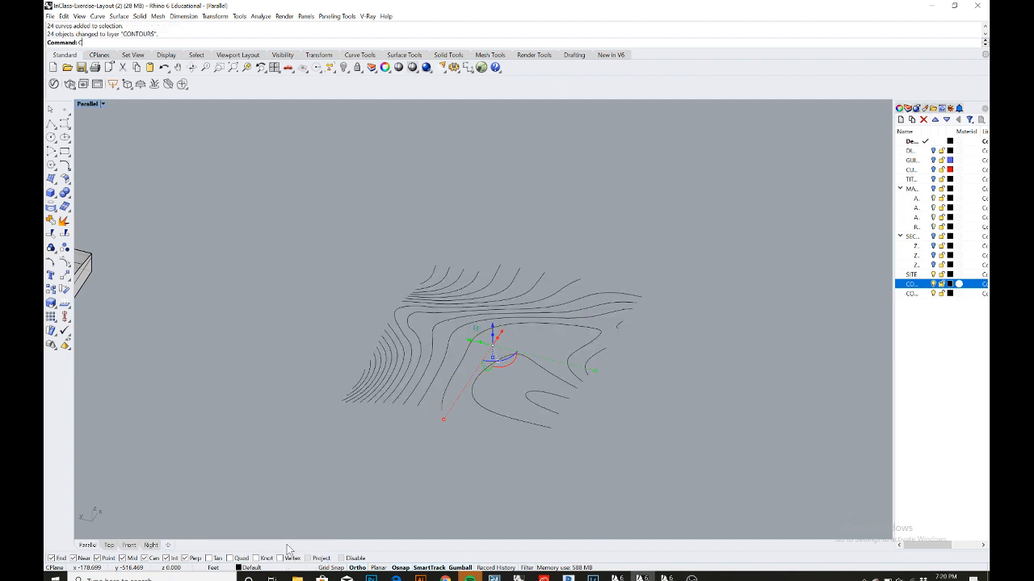
{"action": "left_click", "coordinate": [381, 239]}
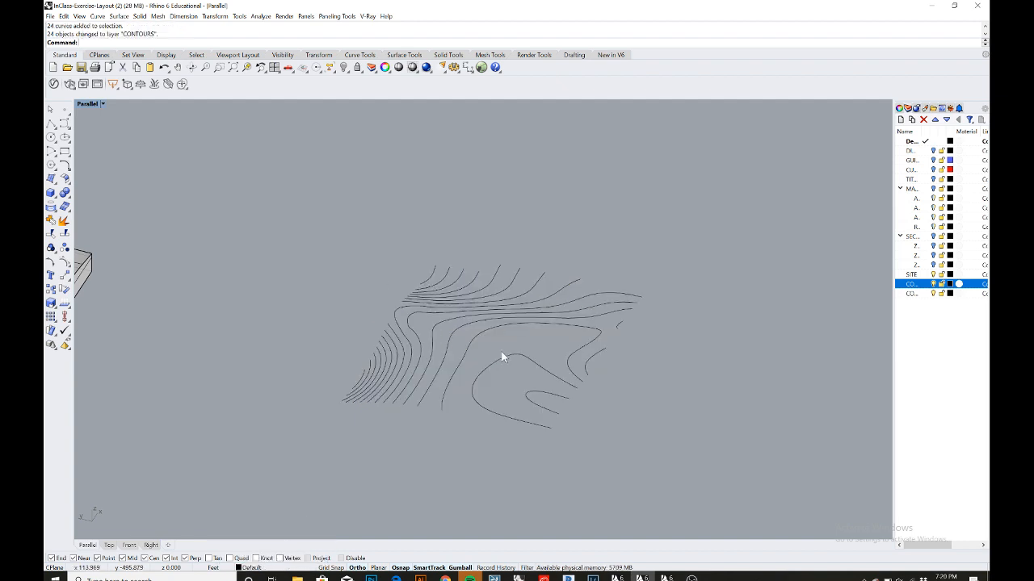
- Select the contour curves again and start the Patch command to open its surface options
{"action": "left_click", "coordinate": [934, 284]}
{"action": "left_click", "coordinate": [933, 284]}
{"action": "left_click_drag", "start_coordinate": [533, 377], "coordinate": [303, 213]}
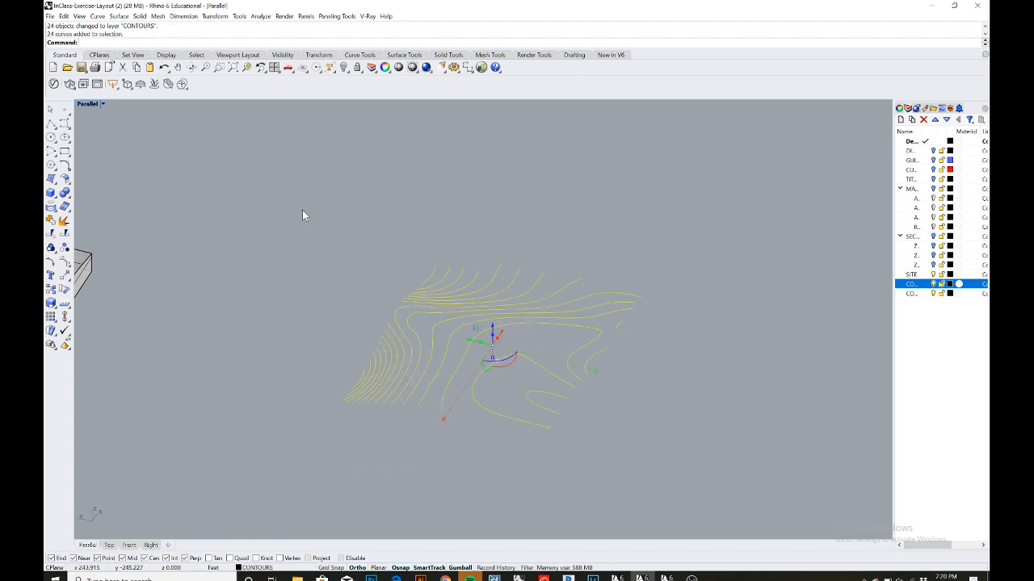
{"action": "type", "text": "P"}
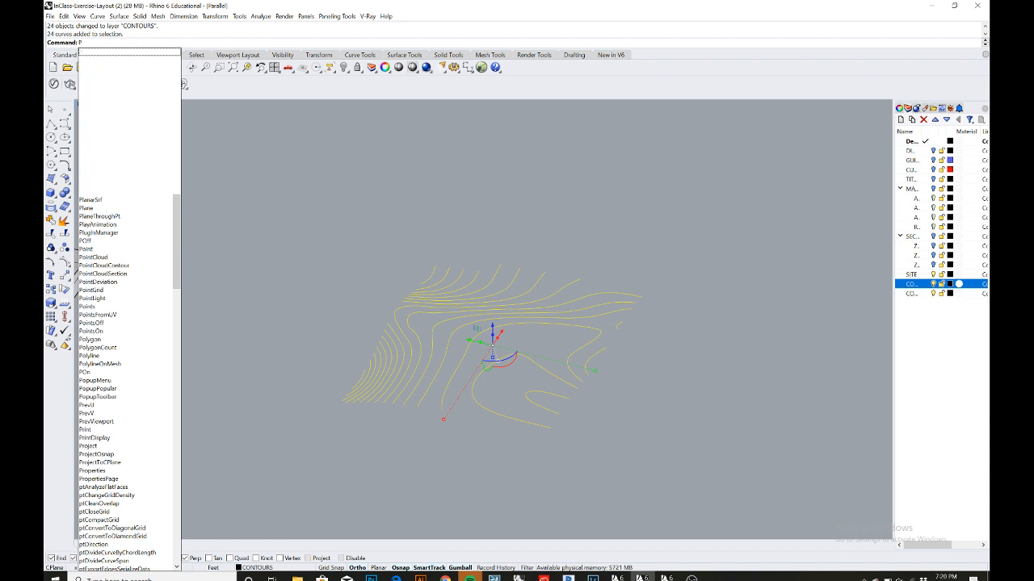
{"action": "type", "text": "atch"}
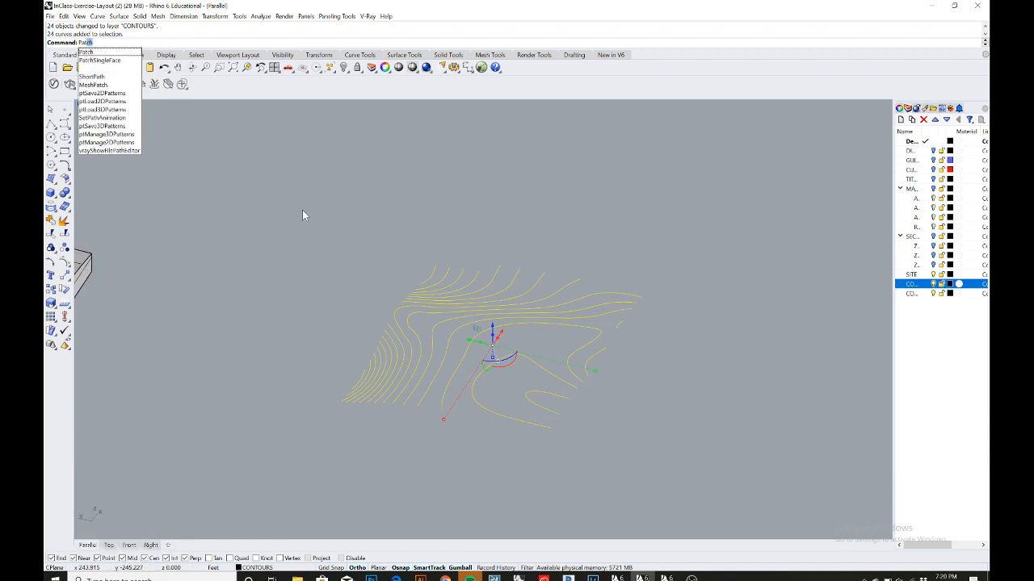
{"action": "key", "text": "Return"}
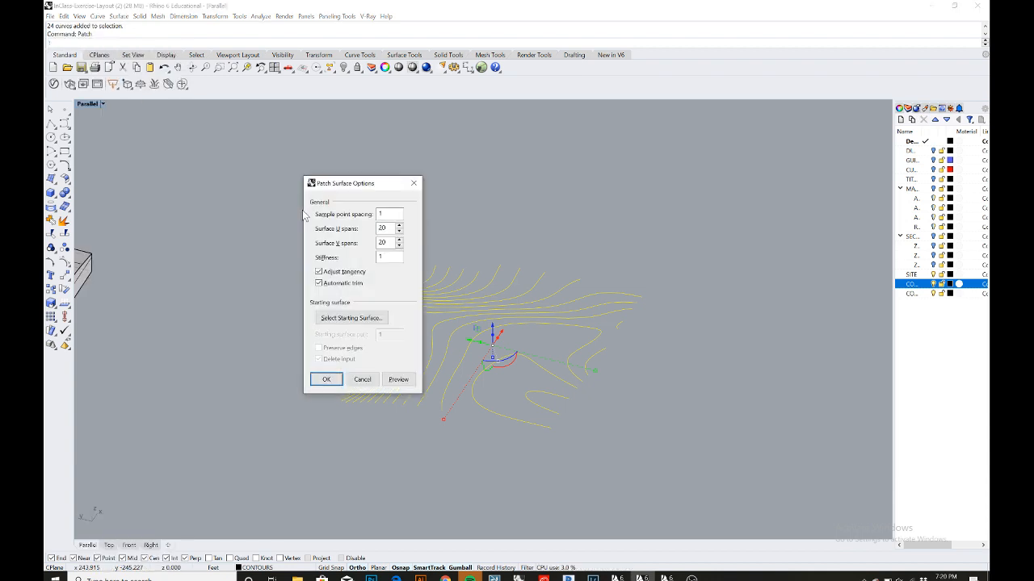
{"action": "left_click_drag", "start_coordinate": [379, 192], "coordinate": [243, 169]}
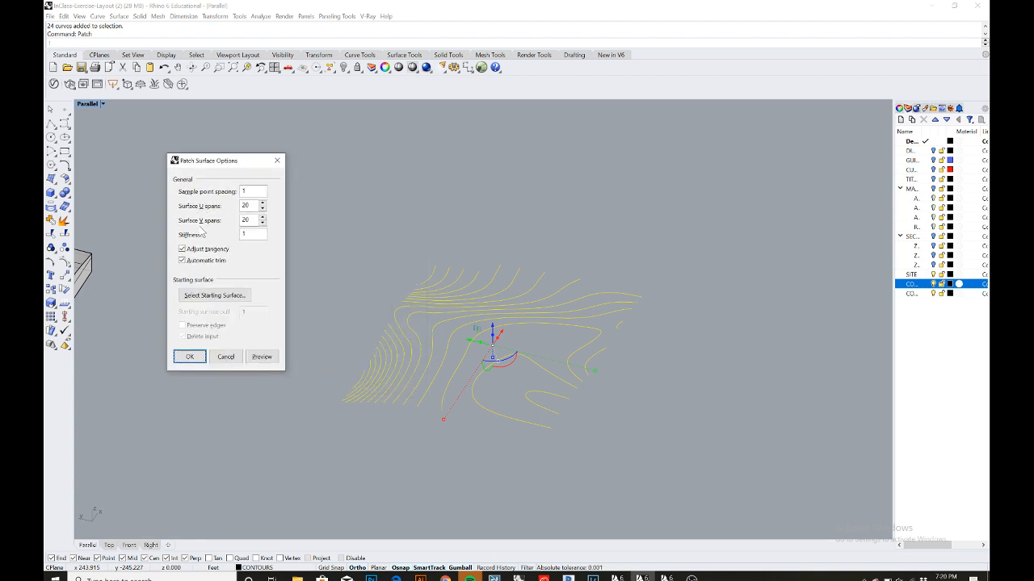
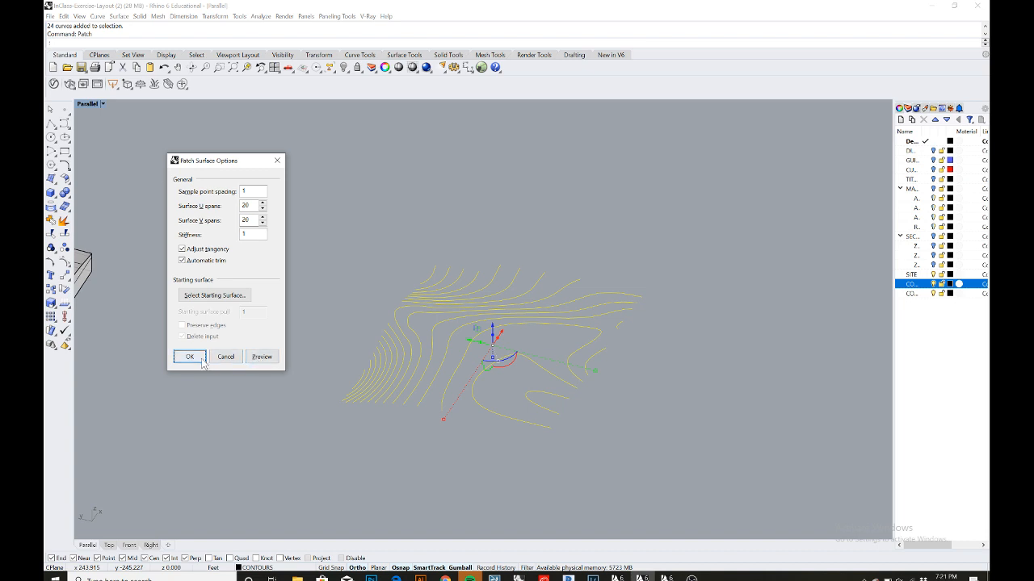
- Preview and create the patch surface through the contour curves with 20 by 20 spans
{"action": "left_click", "coordinate": [264, 357]}
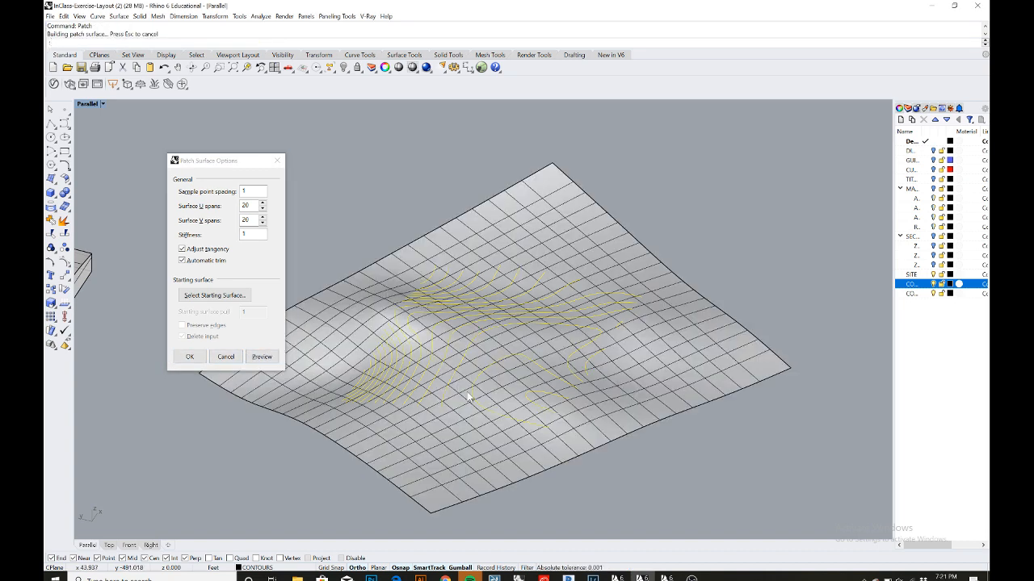
{"action": "right_click_drag", "start_coordinate": [486, 403], "coordinate": [517, 390]}
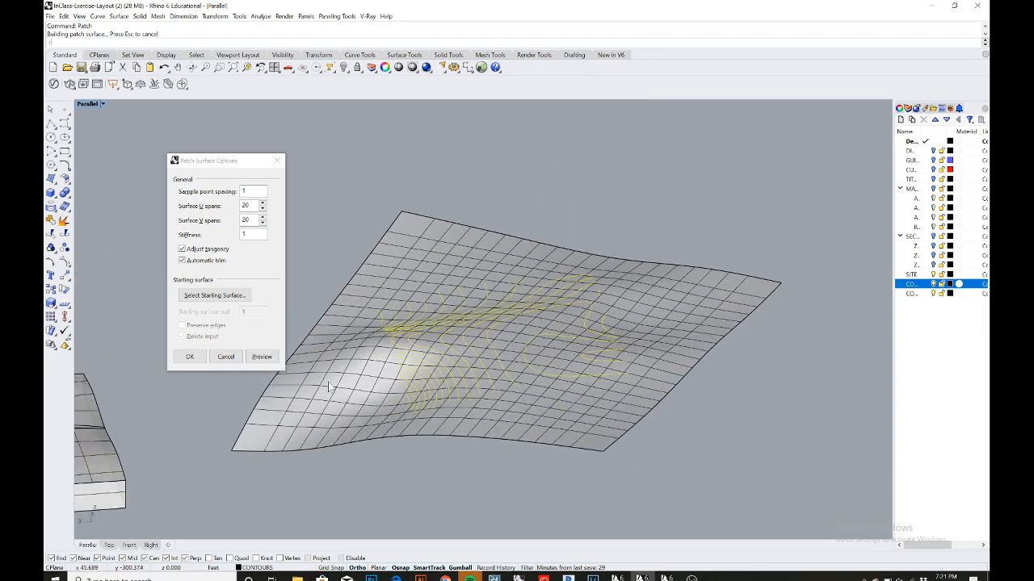
{"action": "left_click", "coordinate": [191, 357]}
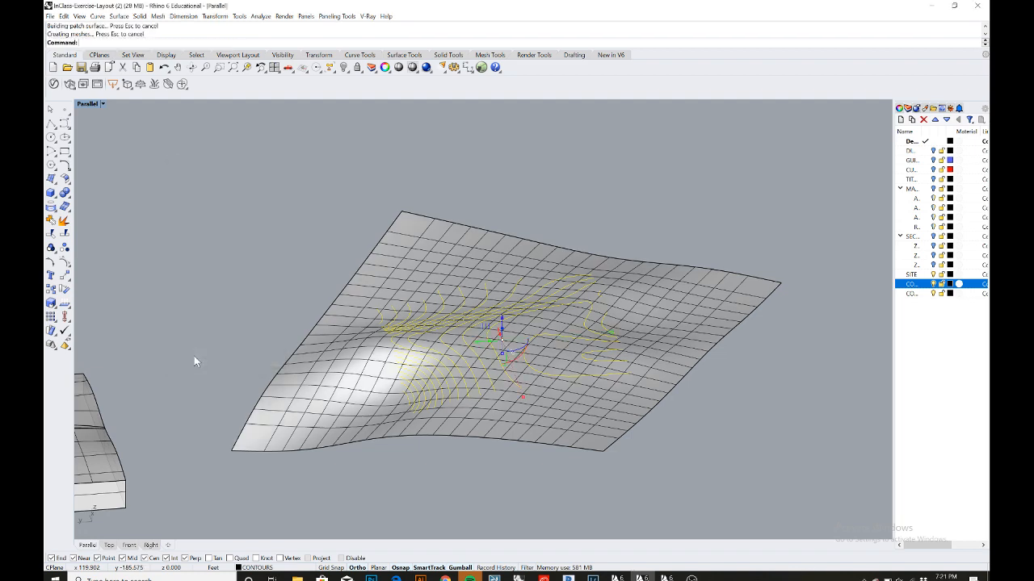
- Select the new patch surface and turn off its surface isocurve display in its object properties
{"action": "right_click_drag", "start_coordinate": [641, 346], "coordinate": [645, 354]}
{"action": "left_click", "coordinate": [689, 312]}
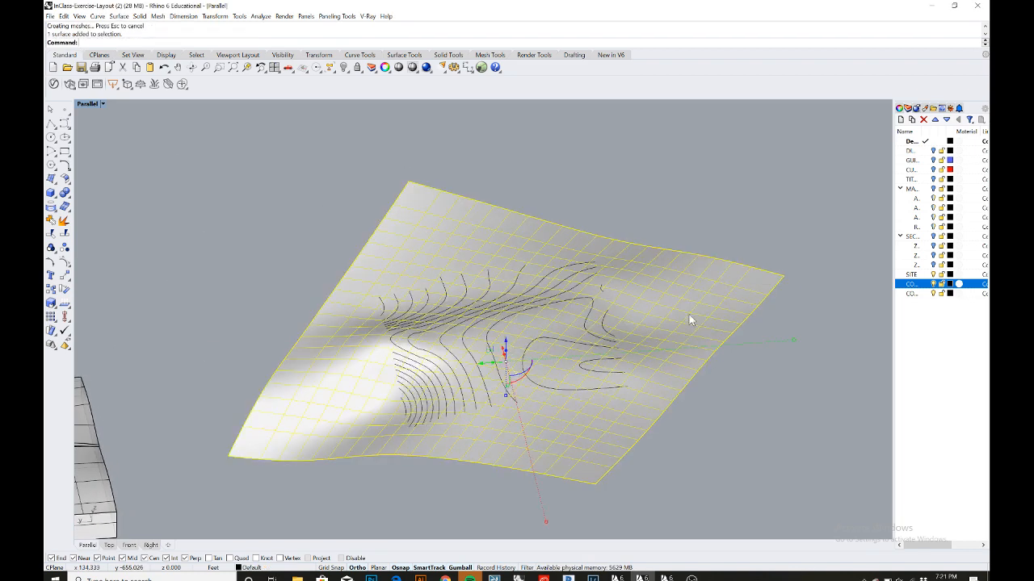
{"action": "scroll", "coordinate": [690, 310], "scroll_direction": "up", "scroll_amount": 6}
{"action": "scroll", "coordinate": [691, 309], "scroll_direction": "down", "scroll_amount": 4}
{"action": "mouse_move", "coordinate": [690, 310]}
{"action": "right_mouse_down"}
{"action": "mouse_move", "coordinate": [708, 291]}
{"action": "mouse_move", "coordinate": [674, 303]}
{"action": "right_mouse_up"}
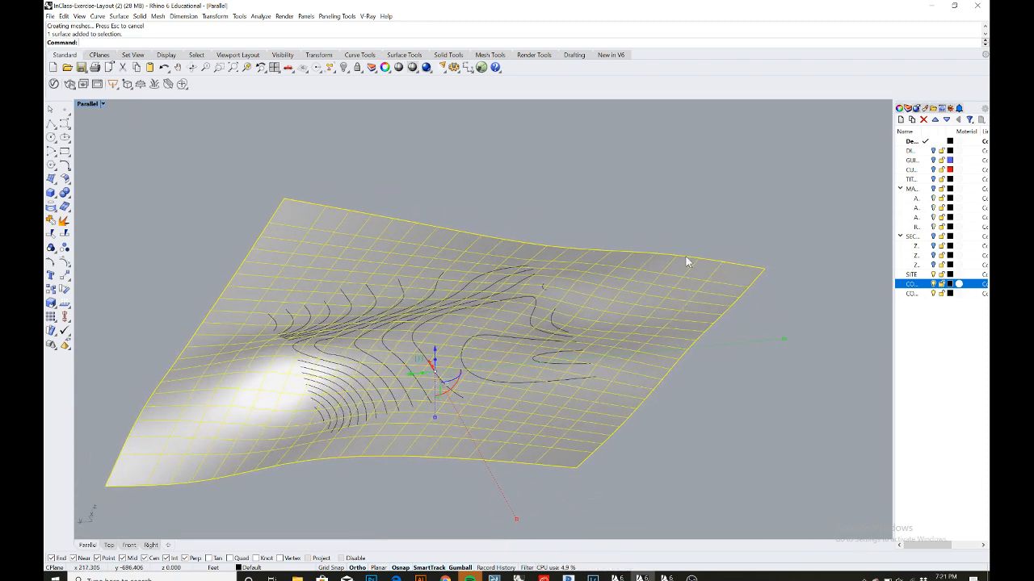
{"action": "left_click", "coordinate": [899, 109]}
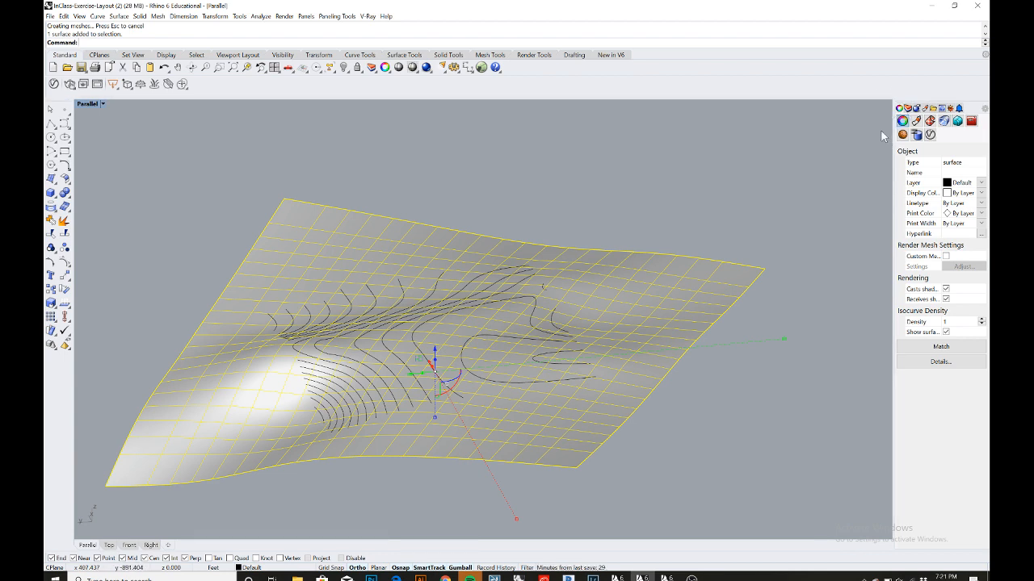
{"action": "right_click", "coordinate": [985, 111]}
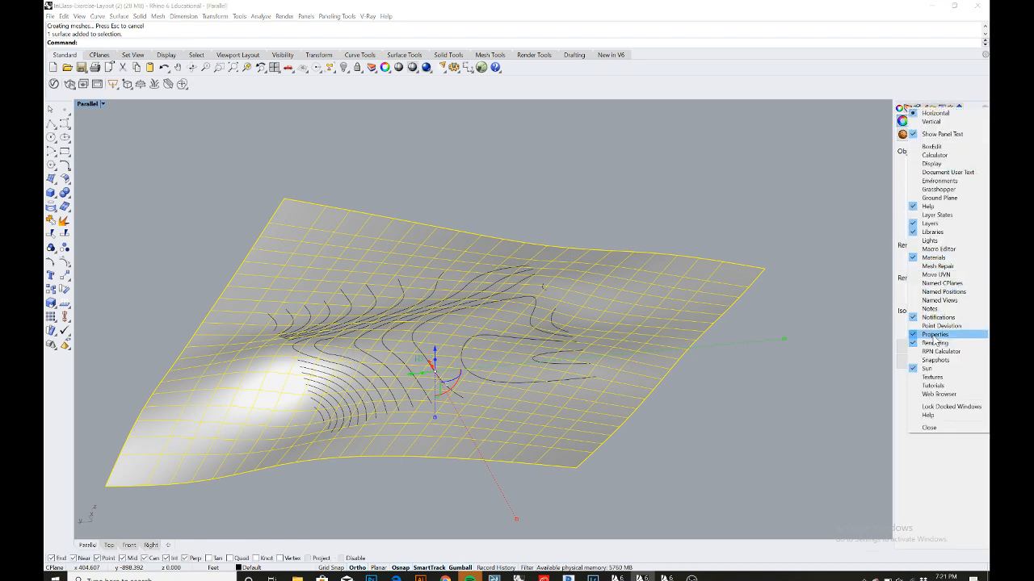
{"action": "left_click", "coordinate": [841, 189]}
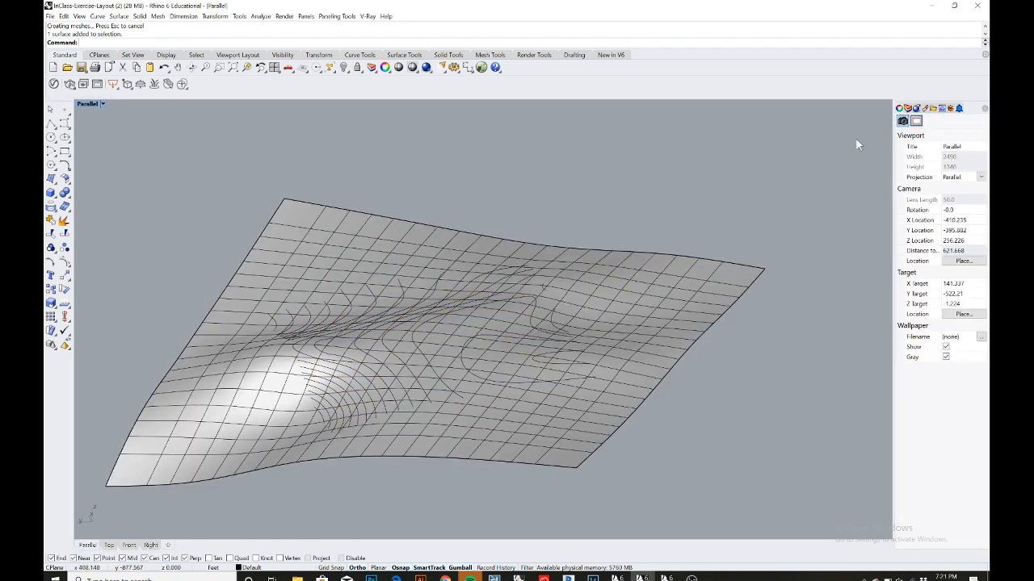
{"action": "left_click", "coordinate": [739, 260]}
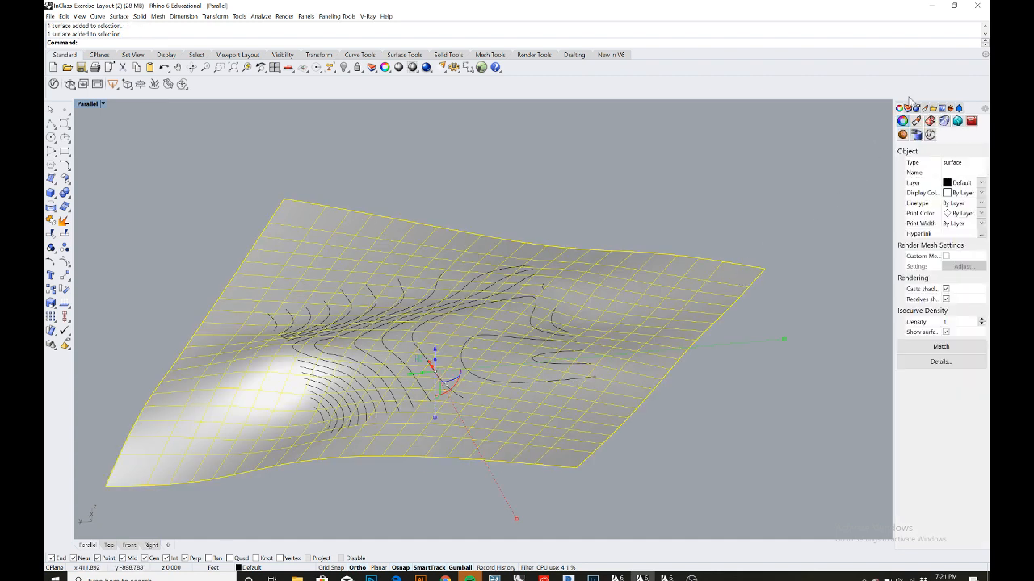
{"action": "left_click", "coordinate": [945, 332]}
{"action": "left_click", "coordinate": [859, 309]}
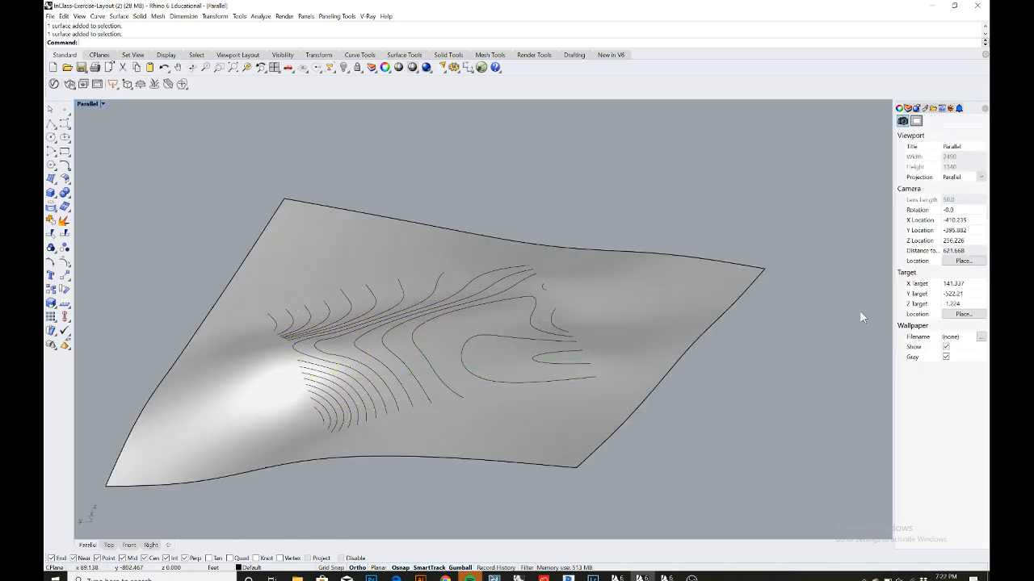
- Draw a rectangle in the Top view from an edge enclosing the extents of the contour curves
{"action": "right_click_drag", "start_coordinate": [698, 334], "coordinate": [674, 338]}
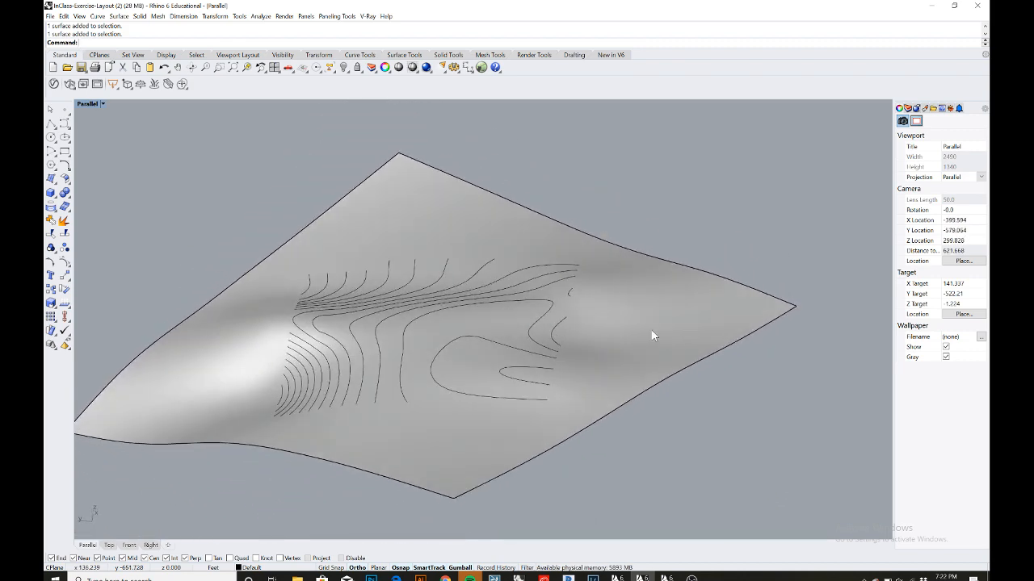
{"action": "right_click_drag", "start_coordinate": [474, 328], "coordinate": [498, 312], "text": "shift"}
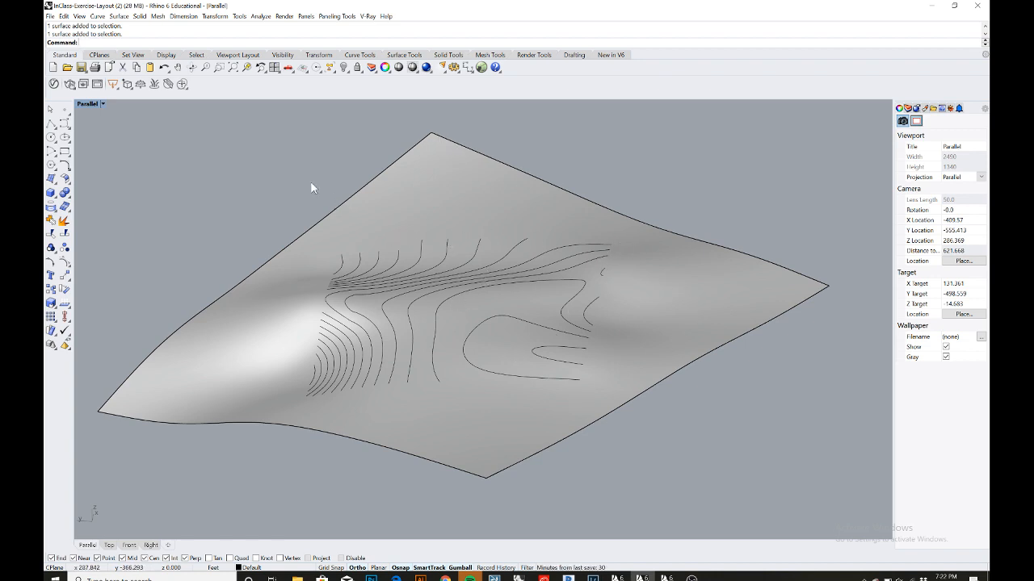
{"action": "double_click", "coordinate": [91, 105]}
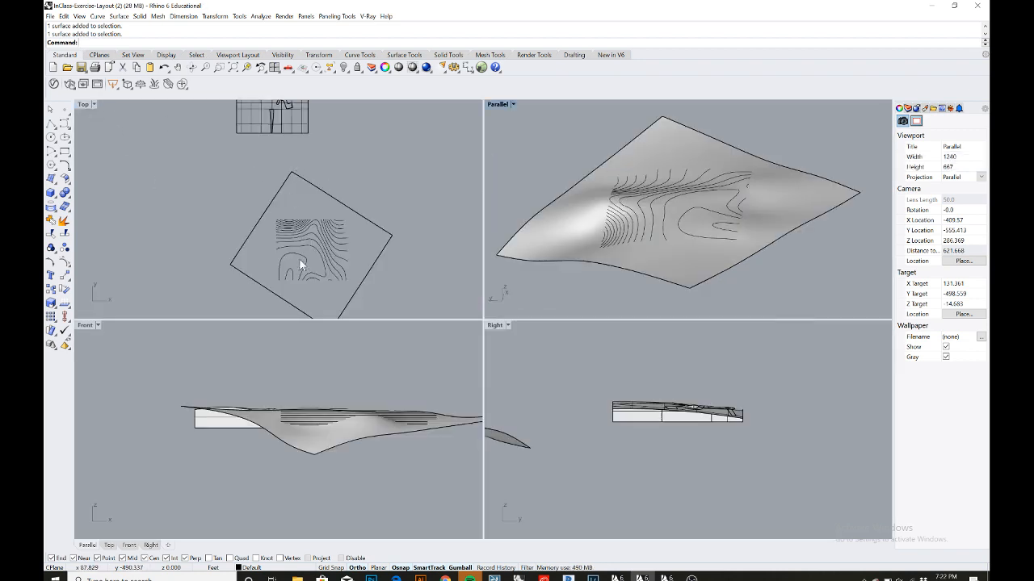
{"action": "scroll", "coordinate": [310, 292], "scroll_direction": "up", "scroll_amount": 3}
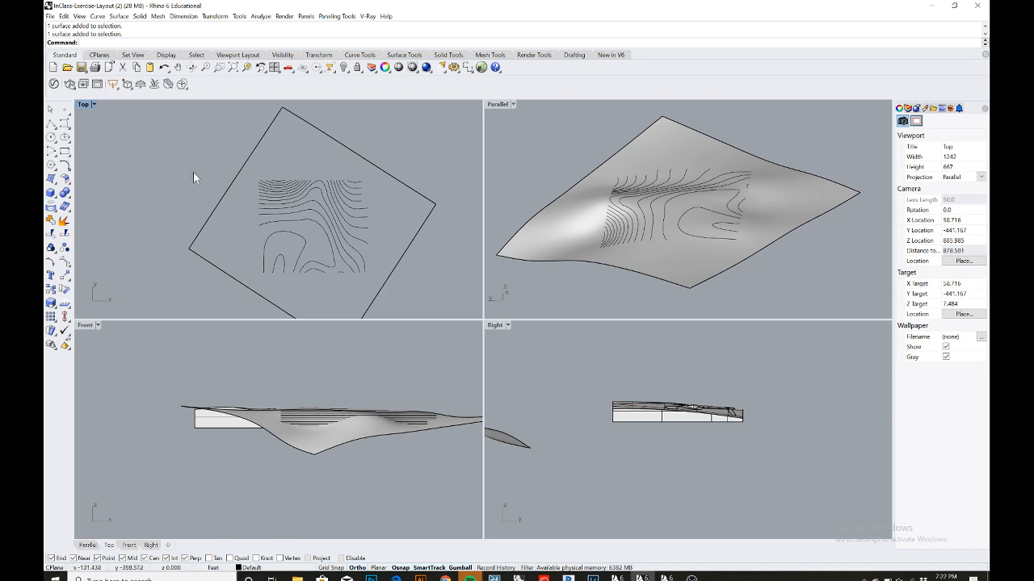
{"action": "left_click", "coordinate": [73, 154]}
{"action": "left_click", "coordinate": [106, 156]}
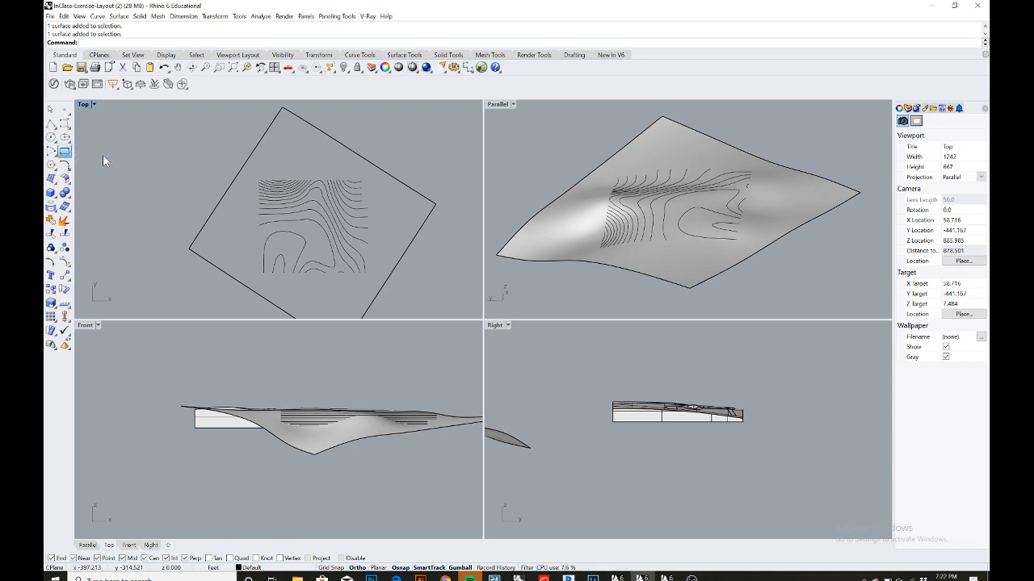
{"action": "double_click", "coordinate": [83, 104]}
{"action": "scroll", "coordinate": [436, 282], "scroll_direction": "down", "scroll_amount": 4}
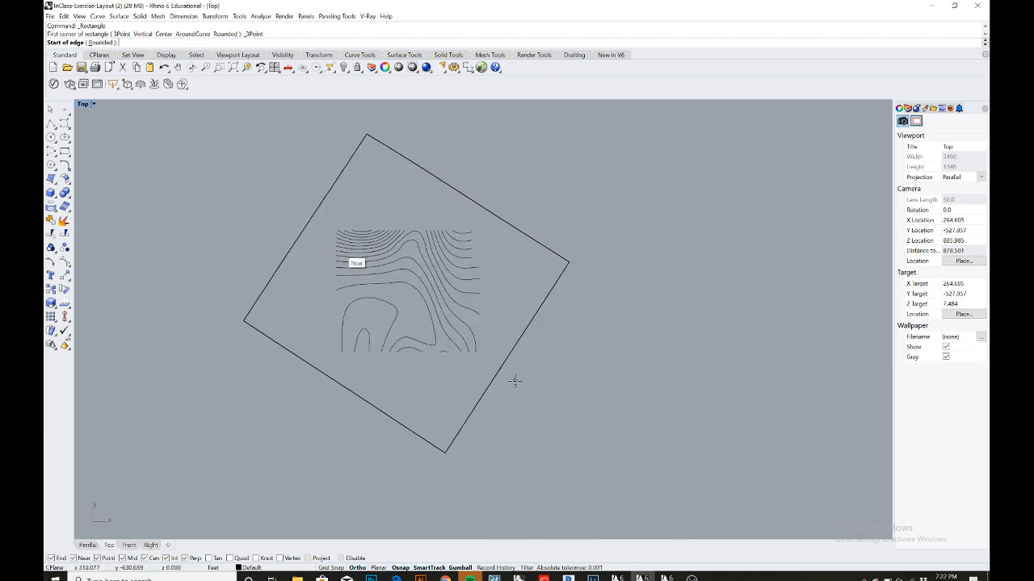
{"action": "scroll", "coordinate": [509, 373], "scroll_direction": "up", "scroll_amount": 5}
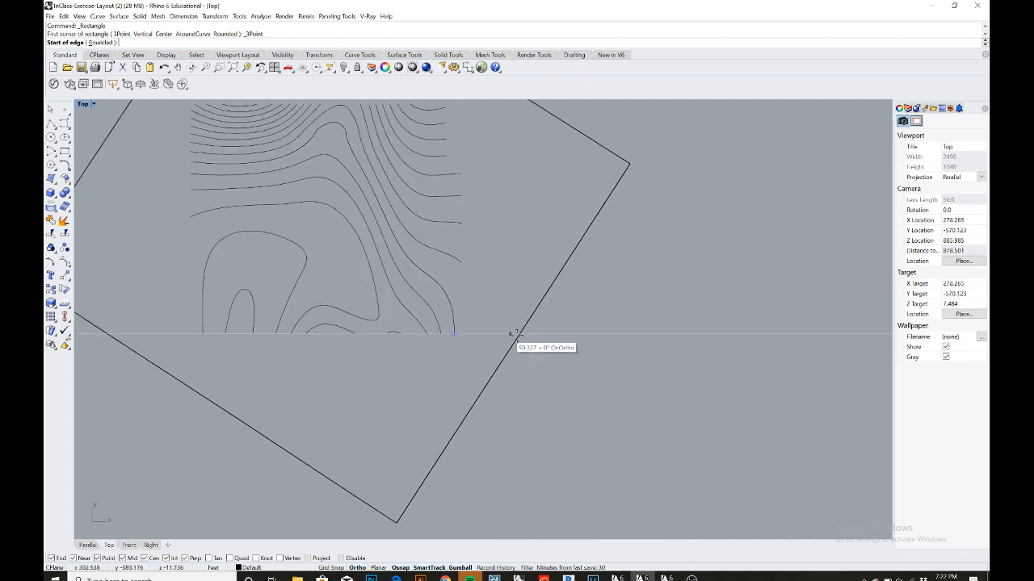
{"action": "left_click", "coordinate": [481, 333]}
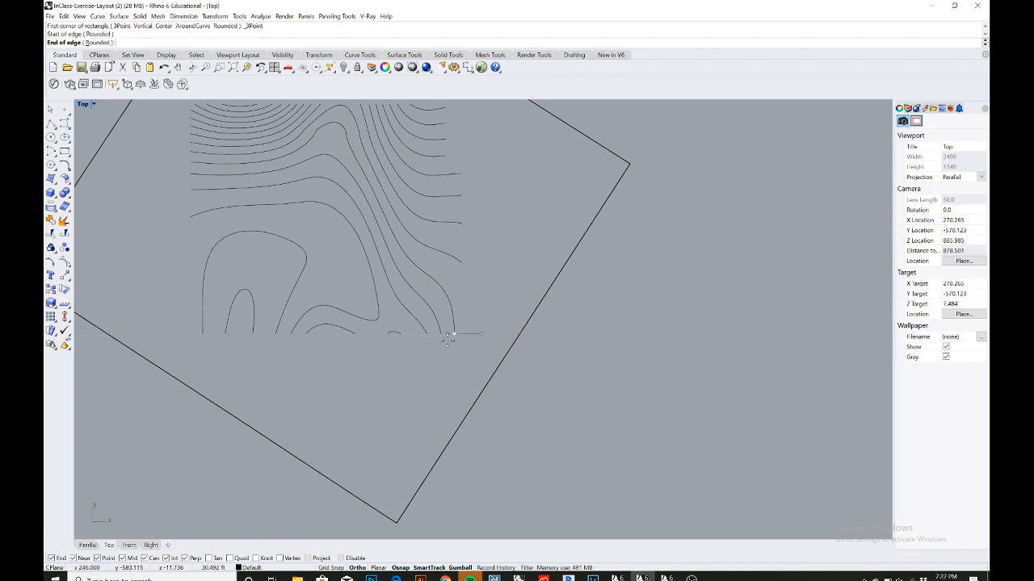
{"action": "left_click", "coordinate": [174, 334]}
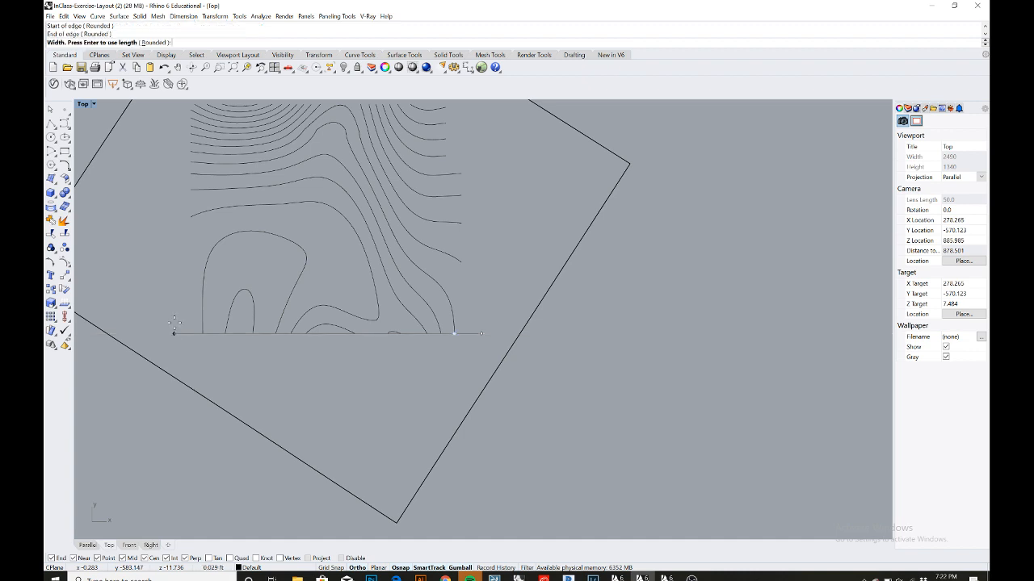
{"action": "scroll", "coordinate": [181, 282], "scroll_direction": "down", "scroll_amount": 6}
{"action": "right_click_drag", "start_coordinate": [190, 265], "coordinate": [194, 327]}
{"action": "scroll", "coordinate": [190, 259], "scroll_direction": "up", "scroll_amount": 4}
{"action": "scroll", "coordinate": [190, 260], "scroll_direction": "up", "scroll_amount": 3}
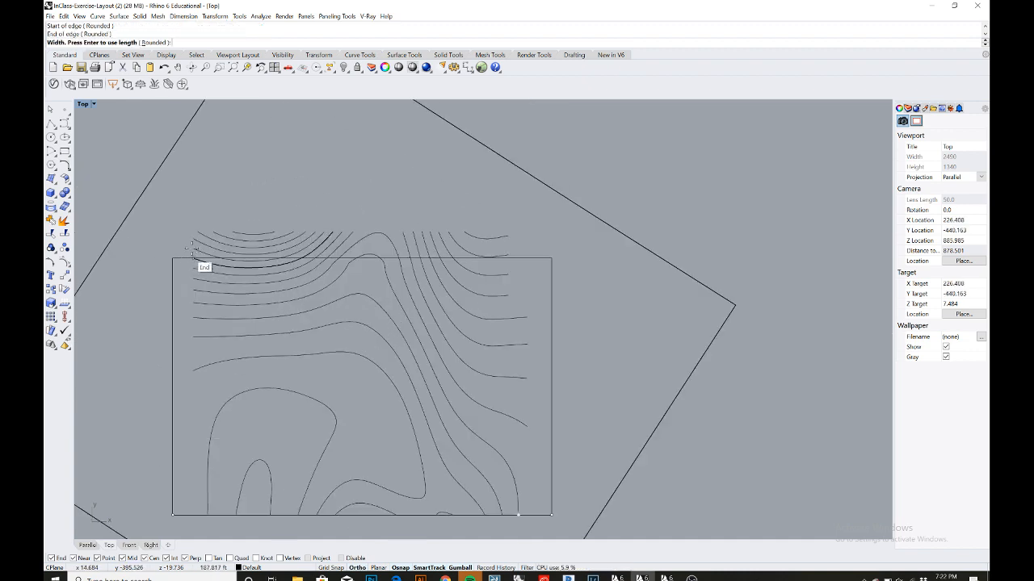
{"action": "key", "text": "Return"}
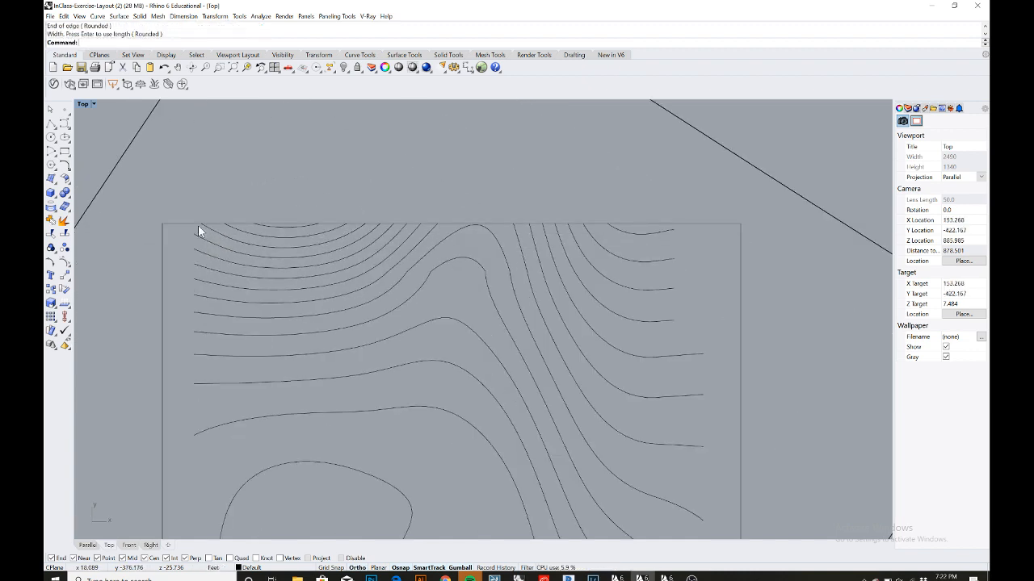
- Trim the patch surface with the rectangle, removing everything outside the contour area
{"action": "scroll", "coordinate": [197, 226], "scroll_direction": "down", "scroll_amount": 3}
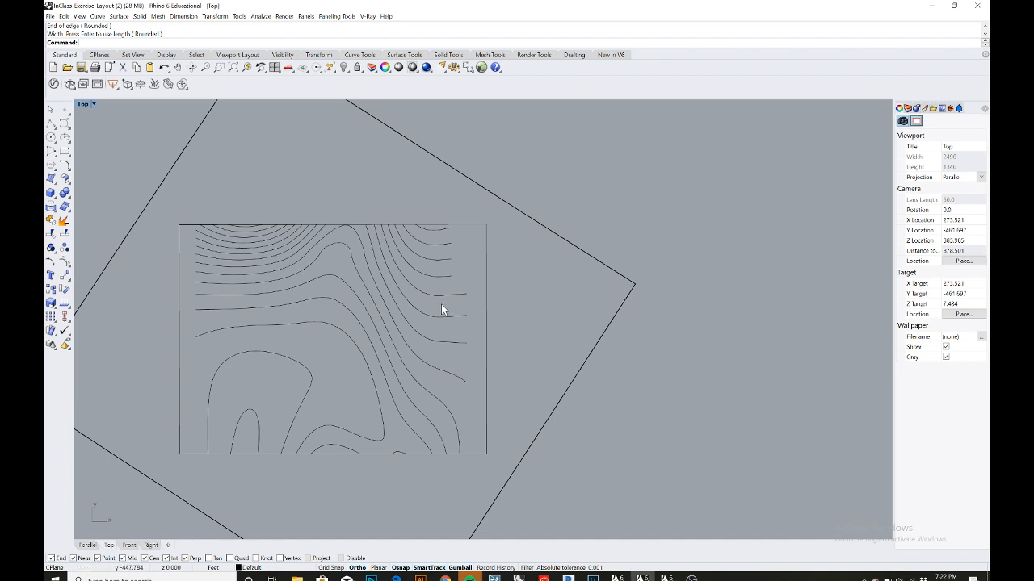
{"action": "scroll", "coordinate": [467, 290], "scroll_direction": "down", "scroll_amount": 3}
{"action": "right_click_drag", "start_coordinate": [469, 288], "coordinate": [470, 270]}
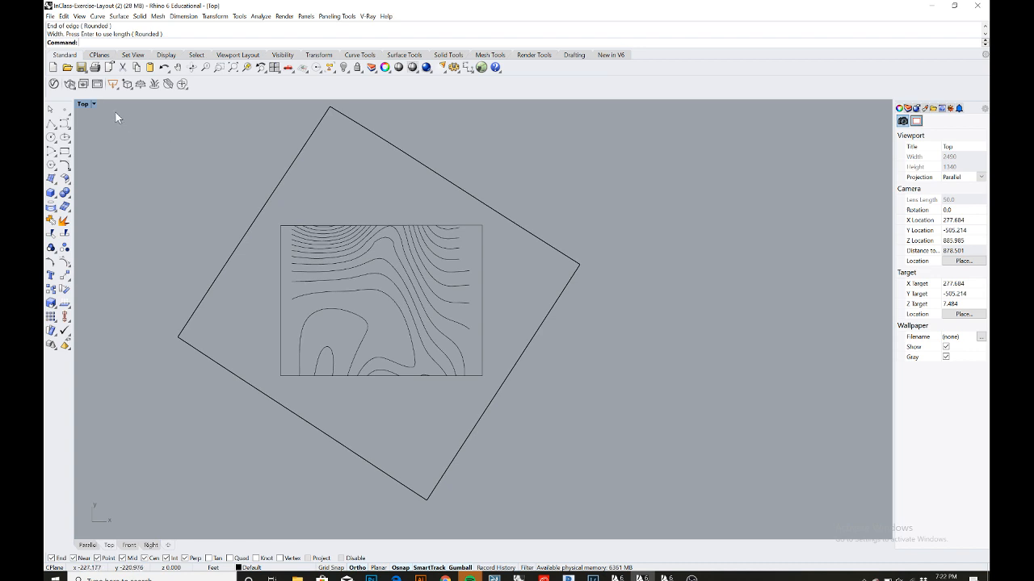
{"action": "double_click", "coordinate": [82, 105]}
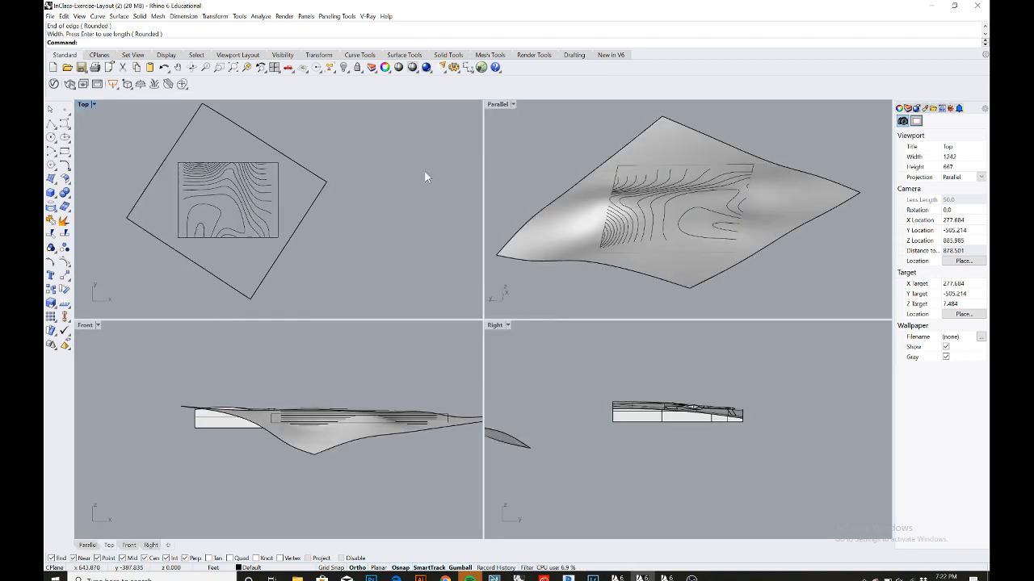
{"action": "double_click", "coordinate": [497, 104]}
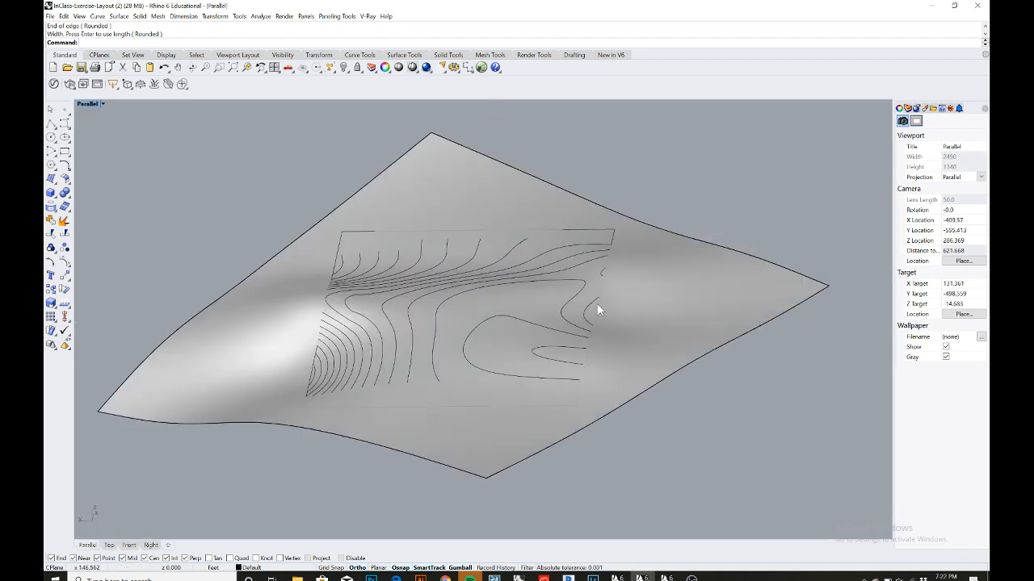
{"action": "left_click", "coordinate": [685, 252]}
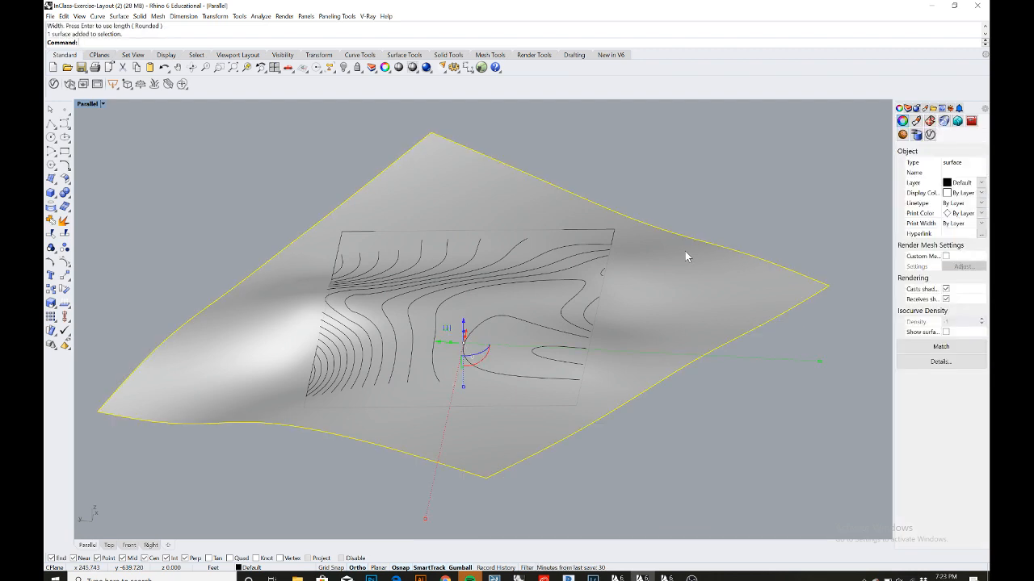
{"action": "left_click", "coordinate": [613, 234], "text": "shift"}
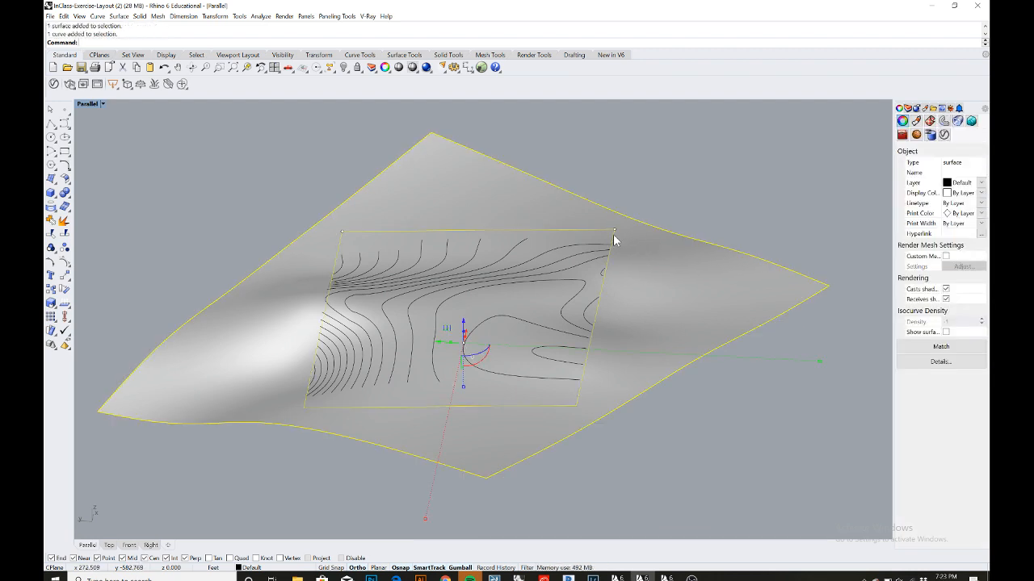
{"action": "type", "text": "trim"}
{"action": "key", "text": "Return"}
{"action": "left_click", "coordinate": [670, 266]}
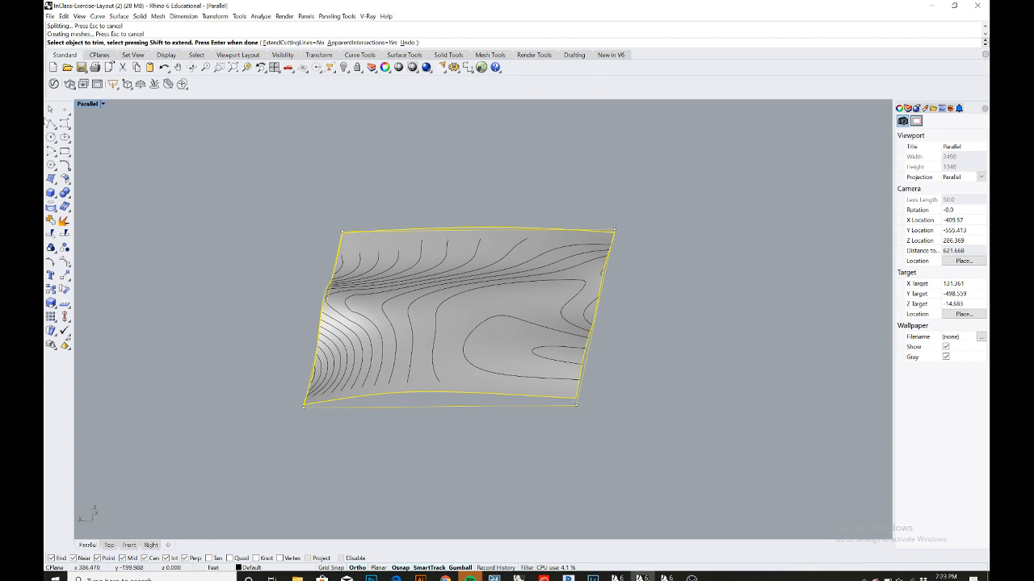
{"action": "left_click", "coordinate": [50, 110]}
- Select the rectangle boundary curve and delete it
{"action": "left_click", "coordinate": [245, 218]}
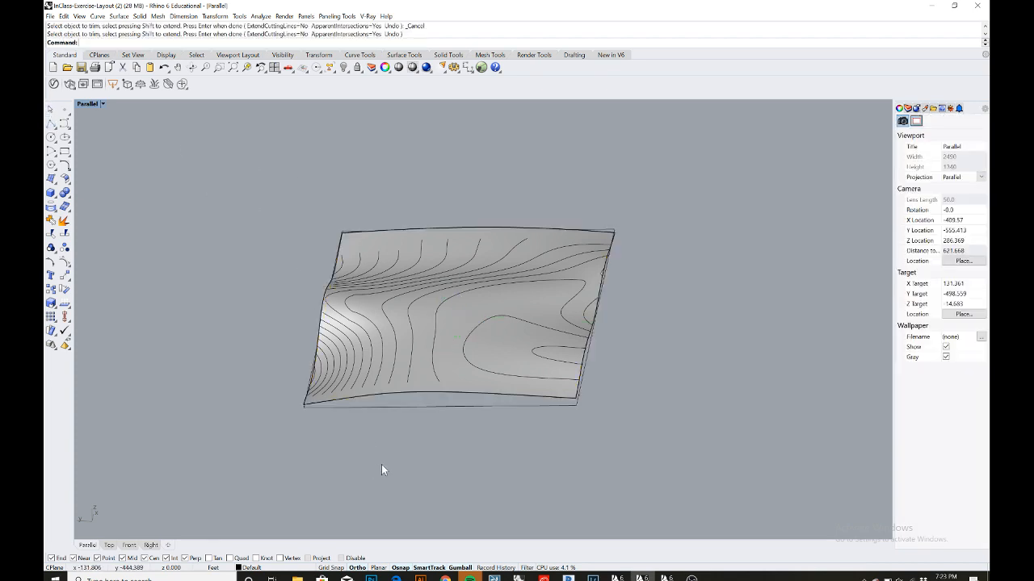
{"action": "left_click", "coordinate": [432, 406]}
{"action": "key", "text": "Delete"}
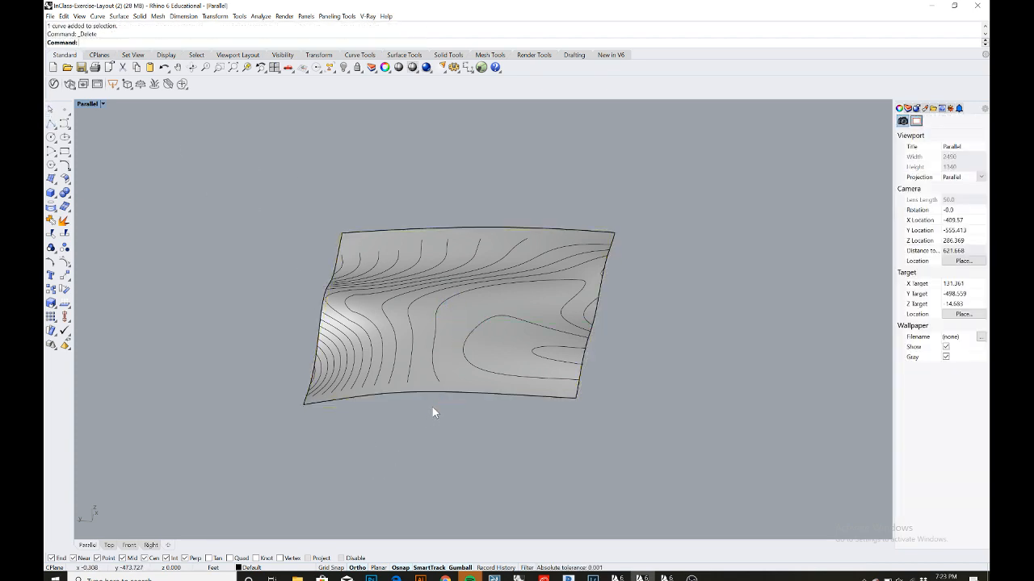
- Select the trimmed terrain surface together with its contour curves and hide them
{"action": "right_click_drag", "start_coordinate": [515, 329], "coordinate": [487, 344]}
{"action": "scroll", "coordinate": [316, 354], "scroll_direction": "up", "scroll_amount": 2}
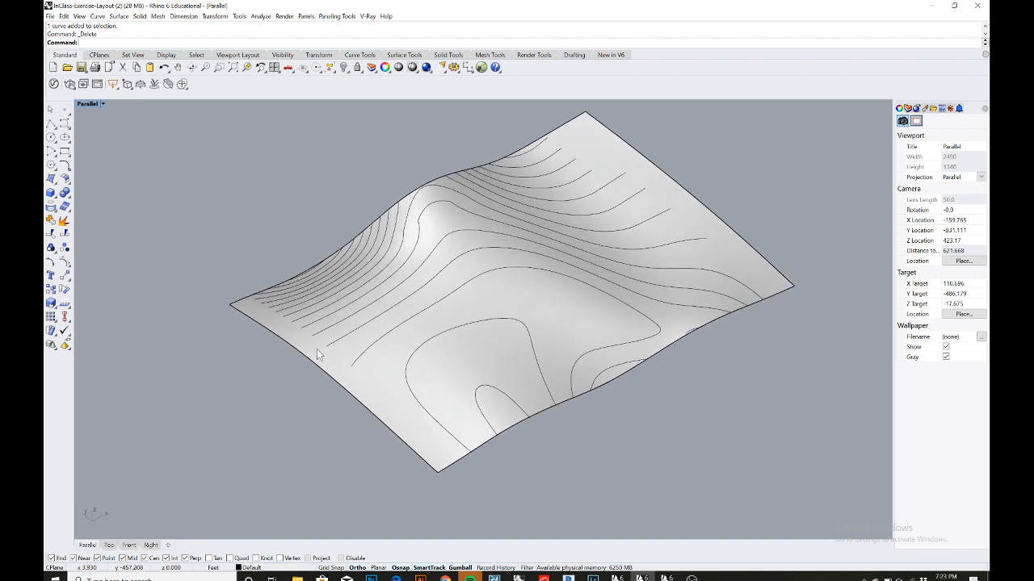
{"action": "scroll", "coordinate": [359, 335], "scroll_direction": "down", "scroll_amount": 3}
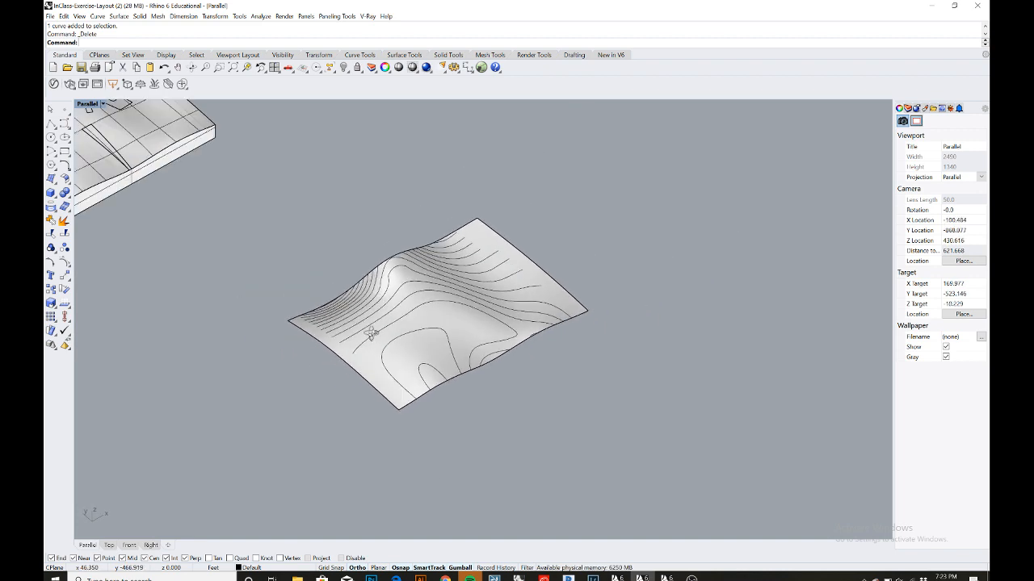
{"action": "right_click_drag", "start_coordinate": [371, 333], "coordinate": [408, 331]}
{"action": "scroll", "coordinate": [399, 339], "scroll_direction": "down", "scroll_amount": 2}
{"action": "left_click_drag", "start_coordinate": [525, 392], "coordinate": [415, 292]}
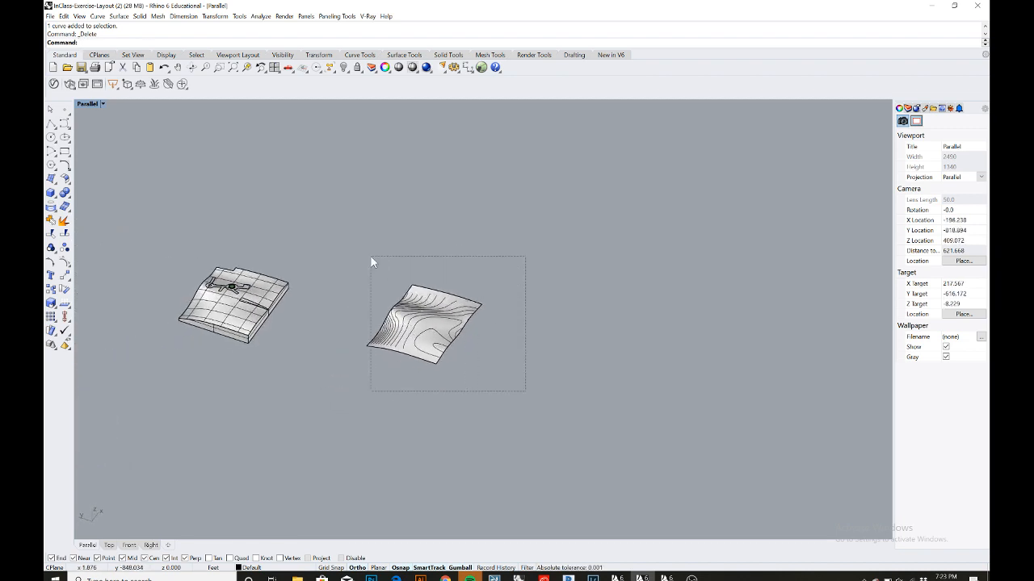
{"action": "left_click_drag", "start_coordinate": [370, 257], "coordinate": [371, 257]}
{"action": "key", "text": "Return"}
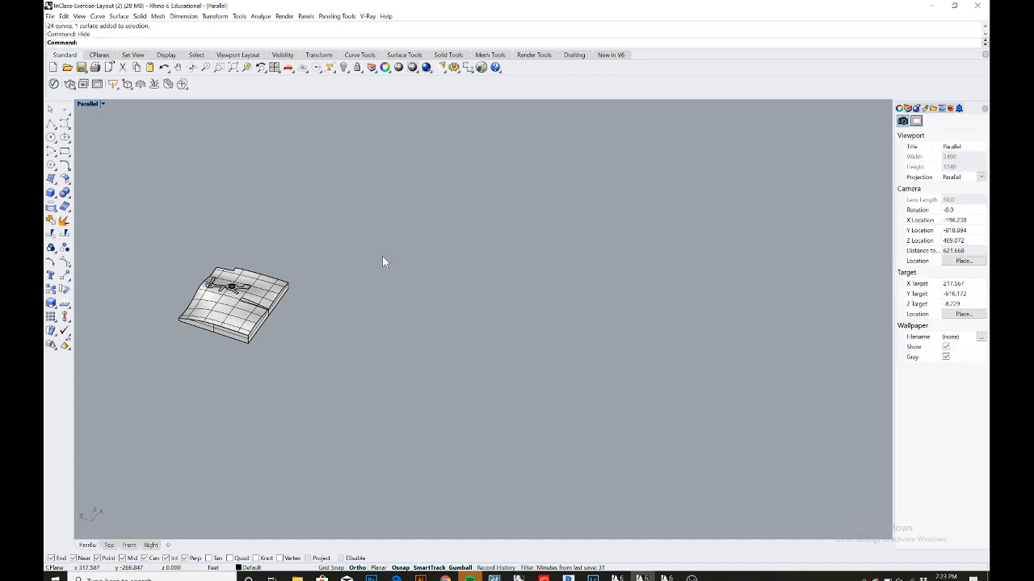
{"action": "left_click", "coordinate": [907, 108]}
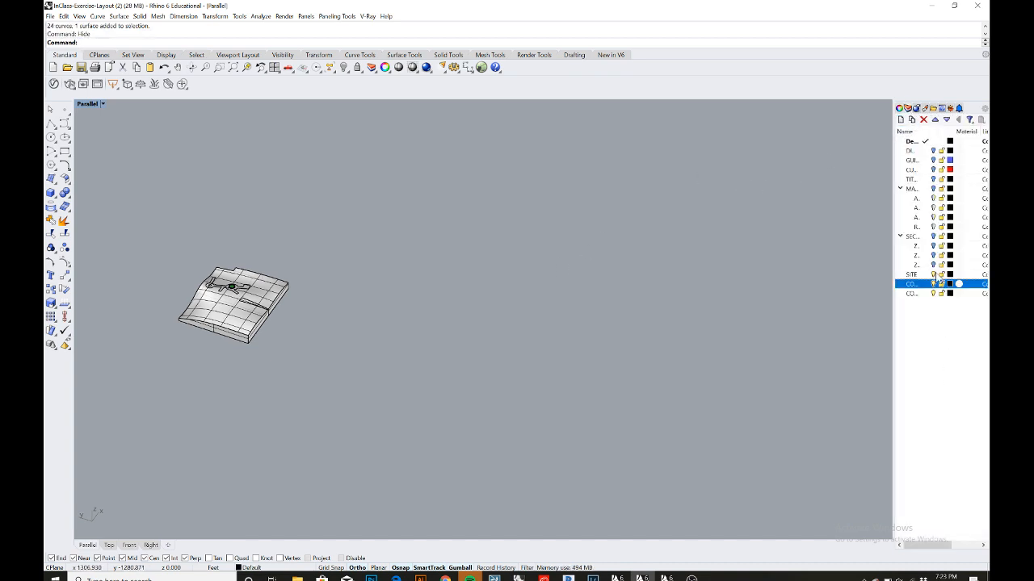
- Turn on the section sublayers and the main model layer so the buildings appear on the site
{"action": "left_click", "coordinate": [933, 265]}
{"action": "left_click", "coordinate": [933, 256]}
{"action": "left_click", "coordinate": [933, 246]}
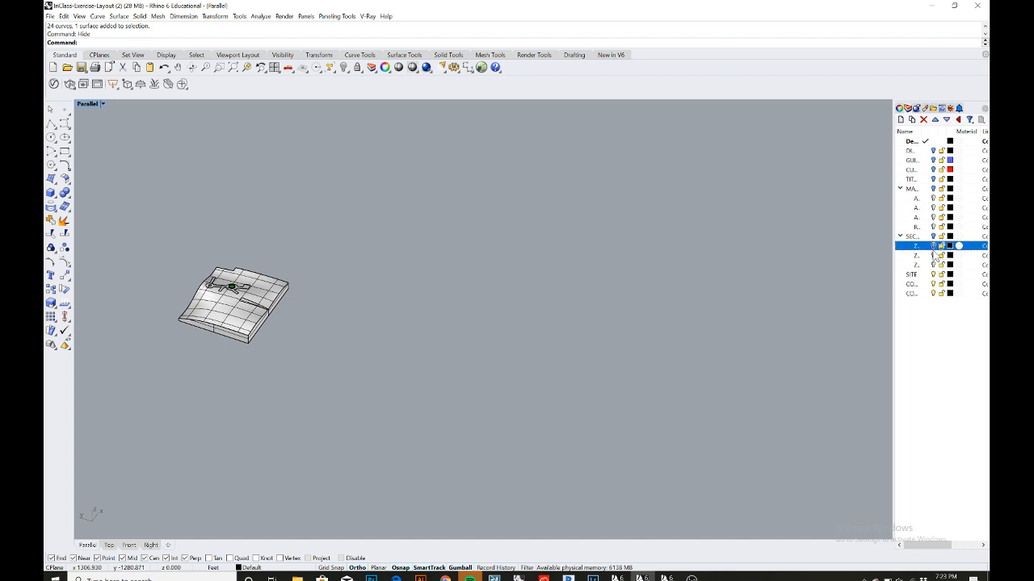
{"action": "left_click", "coordinate": [934, 236]}
{"action": "left_click", "coordinate": [934, 189]}
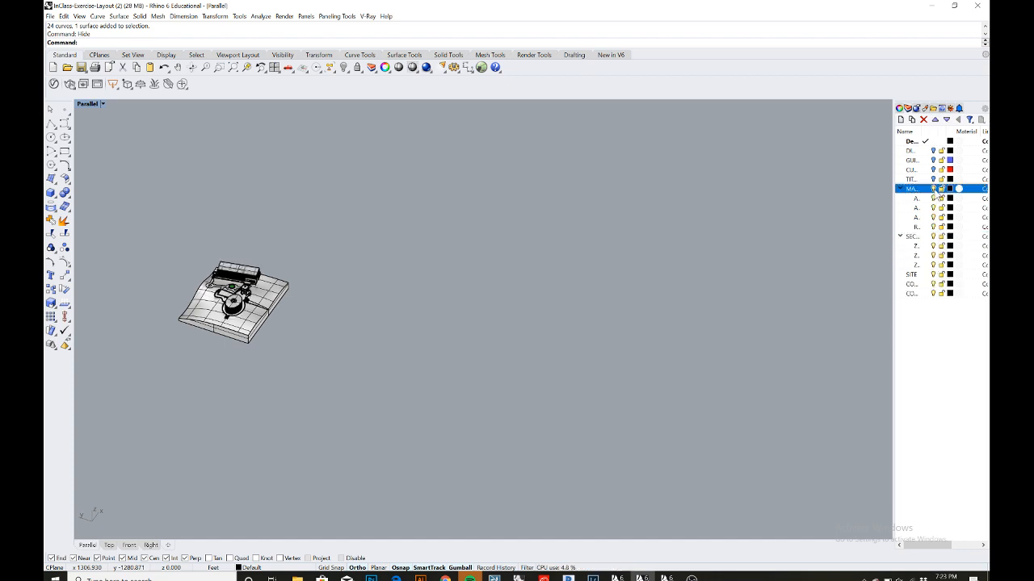
- Create a horizontal clipping plane with ClippingPlane, drawing its rectangle beside the site model
{"action": "right_click_drag", "start_coordinate": [529, 296], "coordinate": [355, 391]}
{"action": "scroll", "coordinate": [392, 359], "scroll_direction": "up", "scroll_amount": 12}
{"action": "right_click_drag", "start_coordinate": [383, 352], "coordinate": [423, 335]}
{"action": "right_click_drag", "start_coordinate": [345, 366], "coordinate": [484, 344], "text": "shift"}
{"action": "right_click_drag", "start_coordinate": [372, 355], "coordinate": [404, 352]}
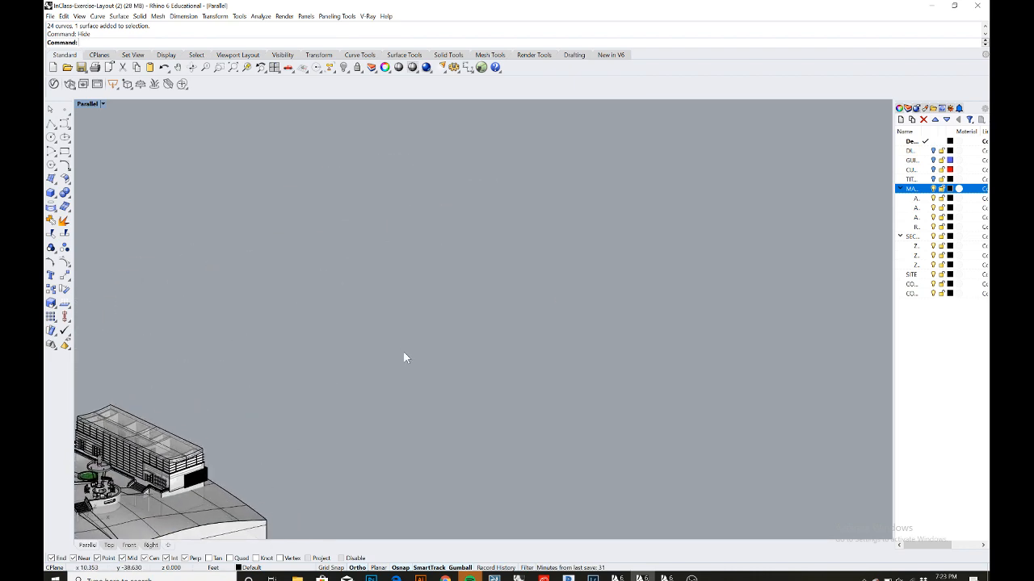
{"action": "scroll", "coordinate": [402, 352], "scroll_direction": "down", "scroll_amount": 4}
{"action": "right_click_drag", "start_coordinate": [326, 371], "coordinate": [434, 328], "text": "shift"}
{"action": "right_click_drag", "start_coordinate": [370, 369], "coordinate": [357, 370]}
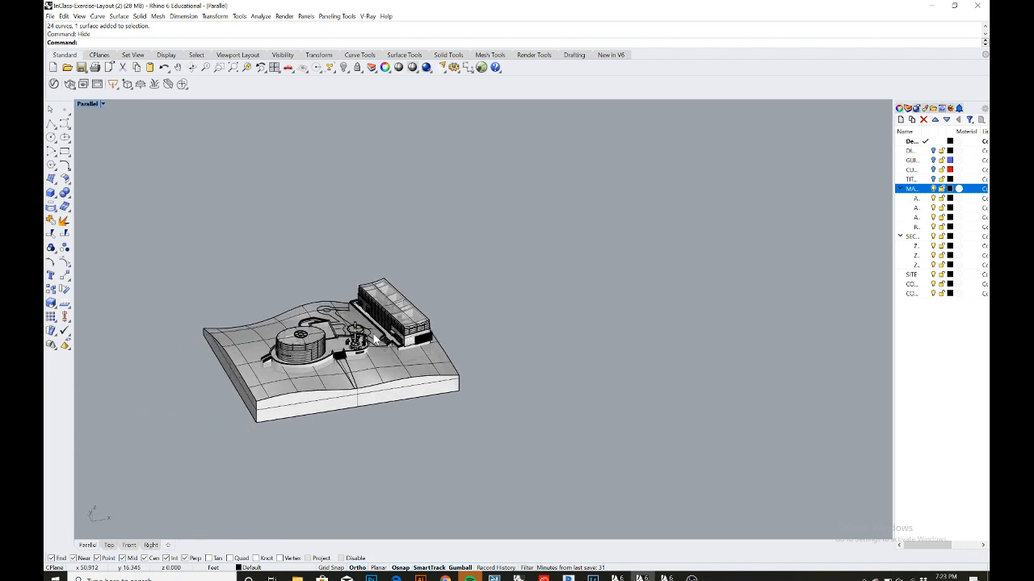
{"action": "scroll", "coordinate": [375, 338], "scroll_direction": "up", "scroll_amount": 8}
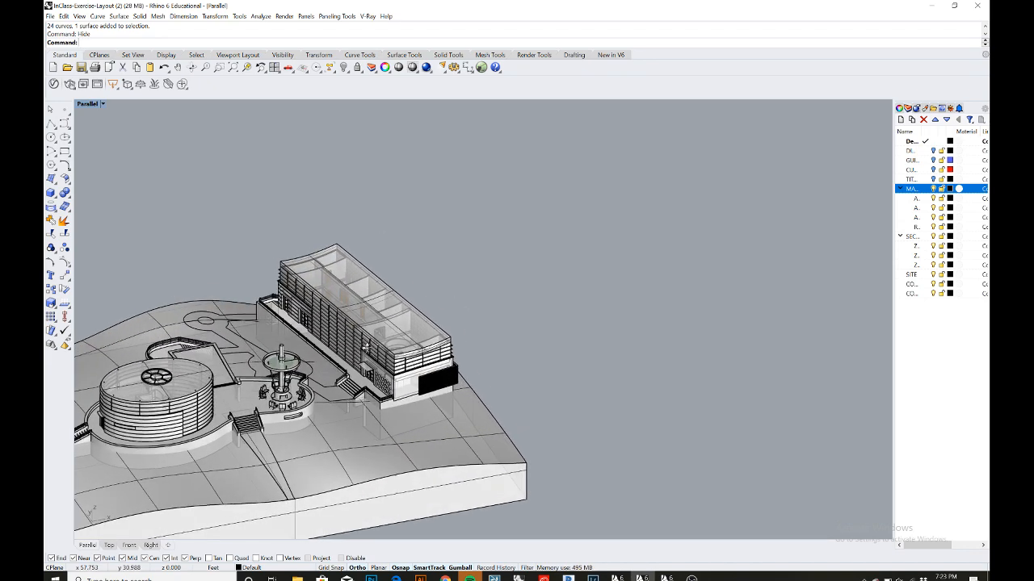
{"action": "mouse_move", "coordinate": [366, 347]}
{"action": "right_mouse_down"}
{"action": "mouse_move", "coordinate": [348, 354]}
{"action": "mouse_move", "coordinate": [378, 334]}
{"action": "right_mouse_up"}
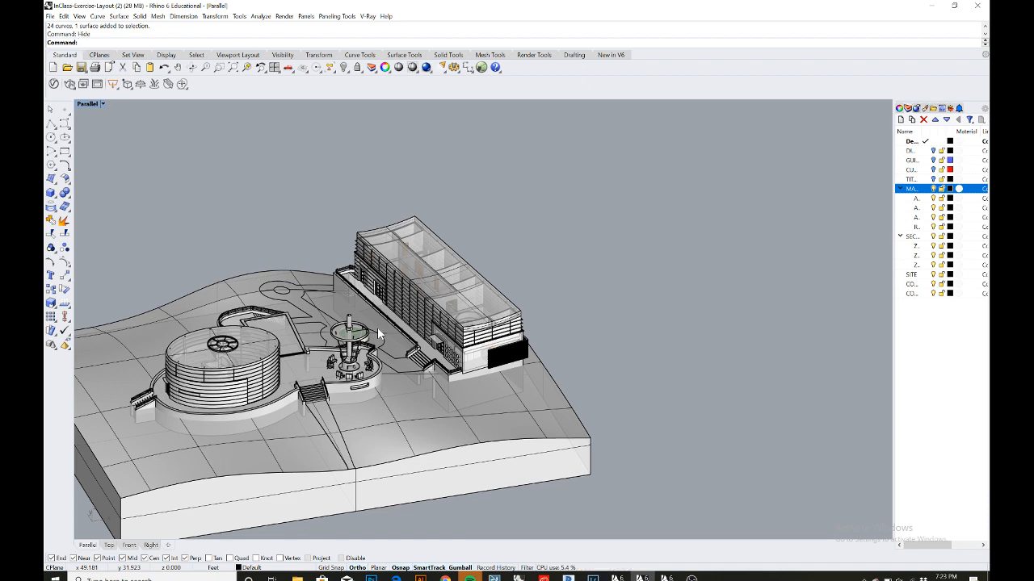
{"action": "scroll", "coordinate": [378, 333], "scroll_direction": "down", "scroll_amount": 2}
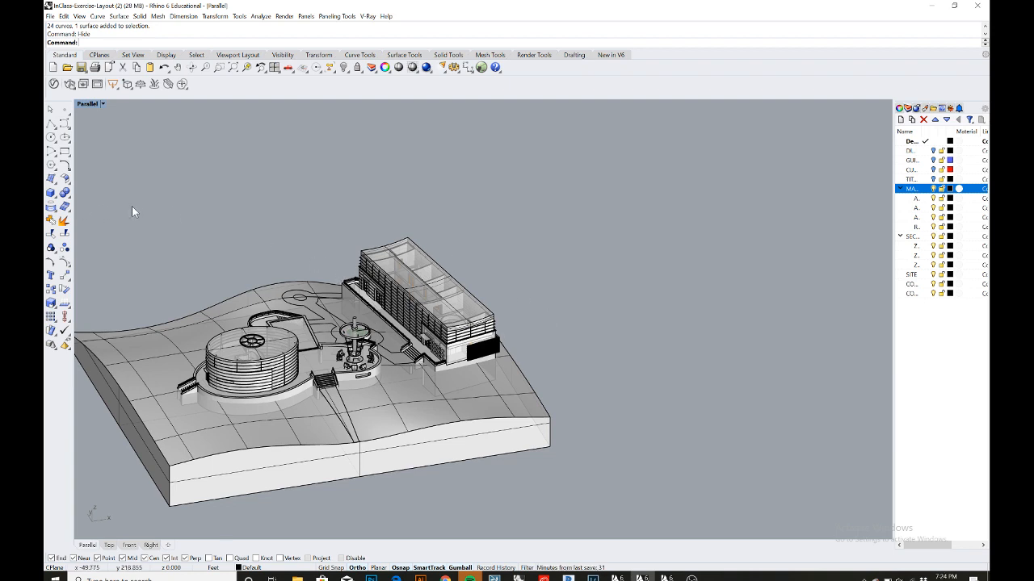
{"action": "type", "text": "ClippingPlane"}
{"action": "key", "text": "Return"}
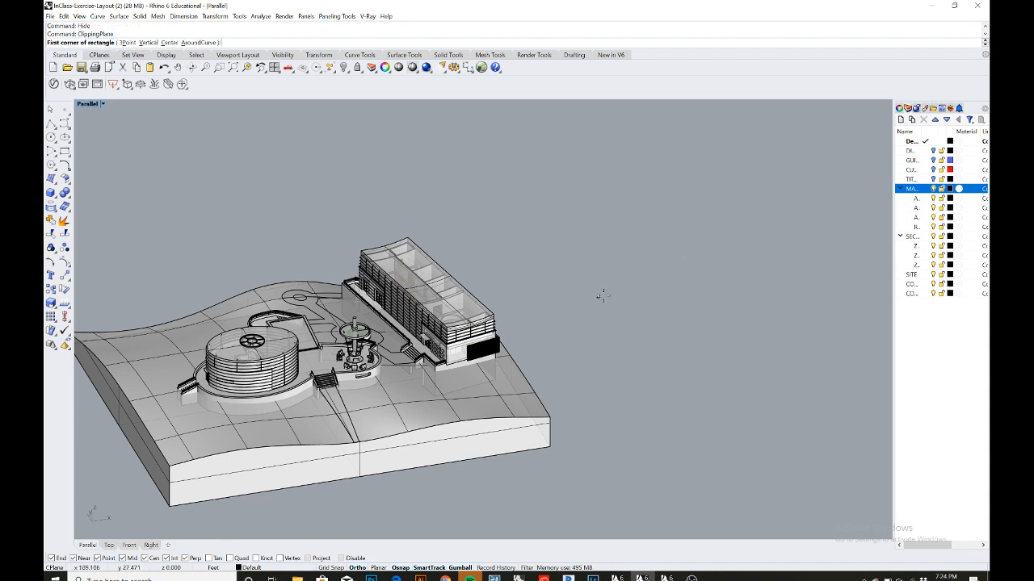
{"action": "left_click", "coordinate": [644, 261]}
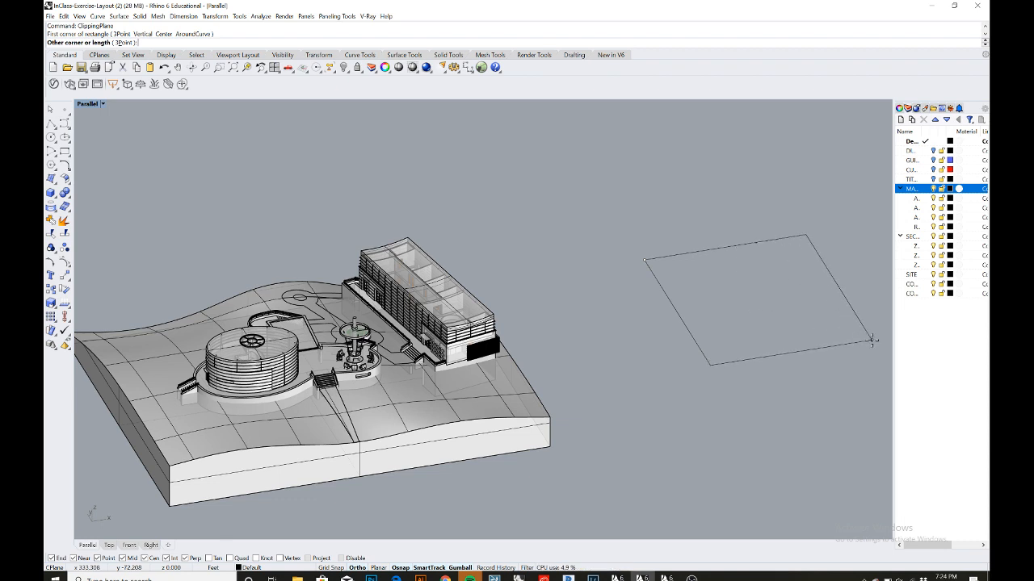
{"action": "left_click", "coordinate": [873, 343]}
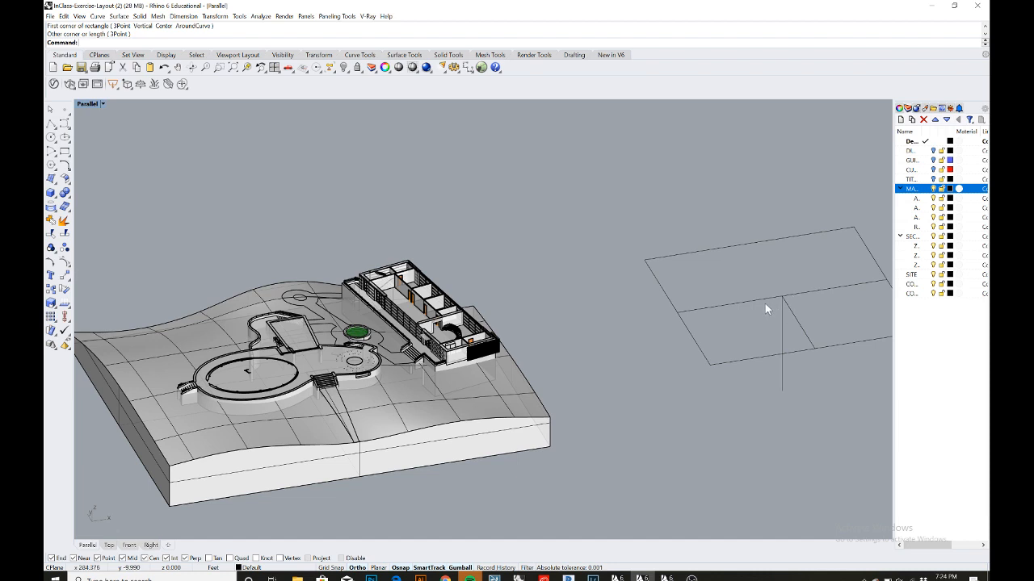
- Select the clipping plane and move it over the building so it cuts through the model
{"action": "right_click_drag", "start_coordinate": [776, 307], "coordinate": [702, 308]}
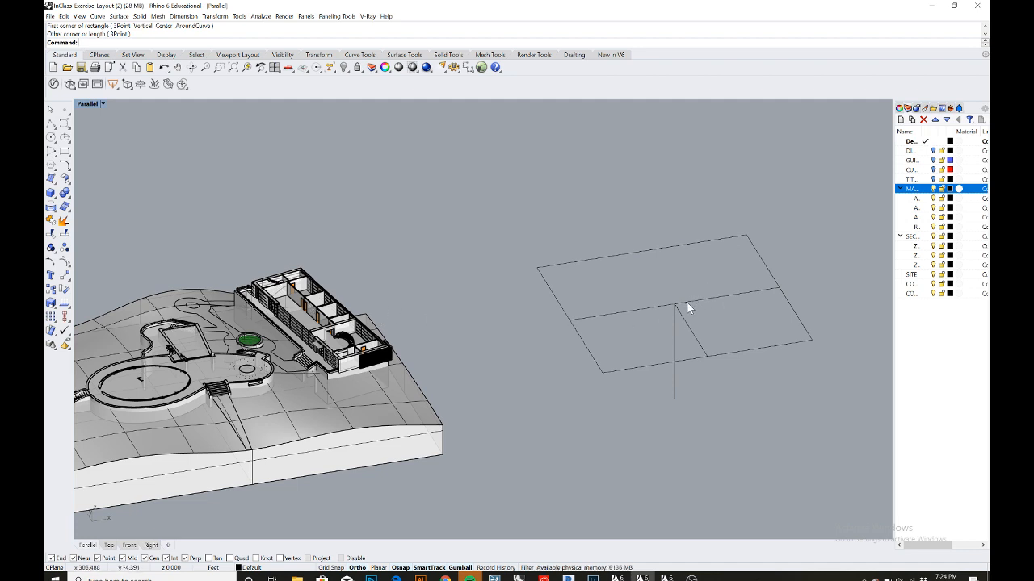
{"action": "right_click_drag", "start_coordinate": [717, 370], "coordinate": [672, 327]}
{"action": "right_click_drag", "start_coordinate": [701, 389], "coordinate": [645, 357]}
{"action": "right_click_drag", "start_coordinate": [616, 425], "coordinate": [619, 408]}
{"action": "right_click_drag", "start_coordinate": [585, 349], "coordinate": [619, 412], "text": "shift"}
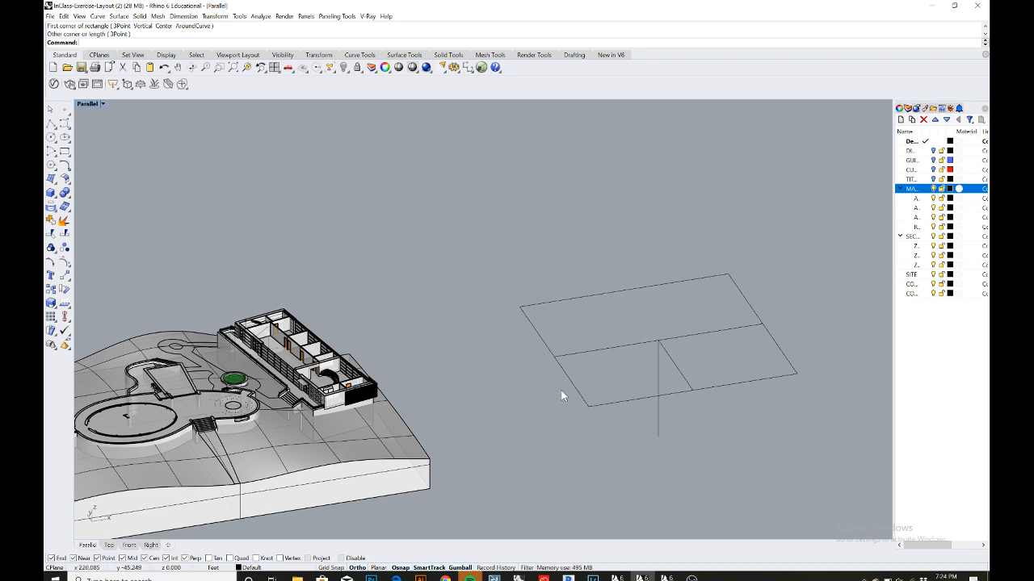
{"action": "right_click_drag", "start_coordinate": [545, 385], "coordinate": [585, 369], "text": "shift"}
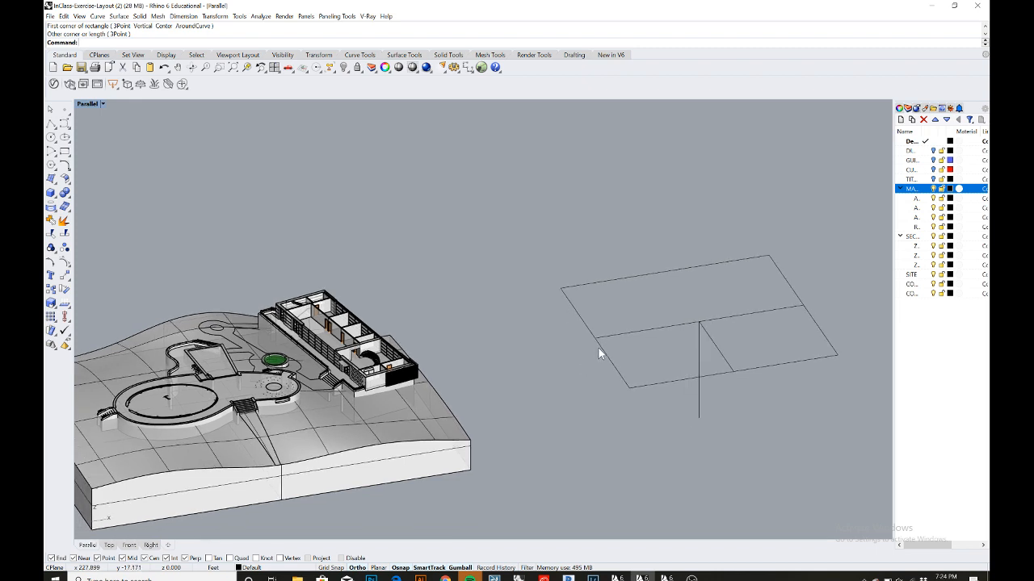
{"action": "left_click", "coordinate": [599, 348]}
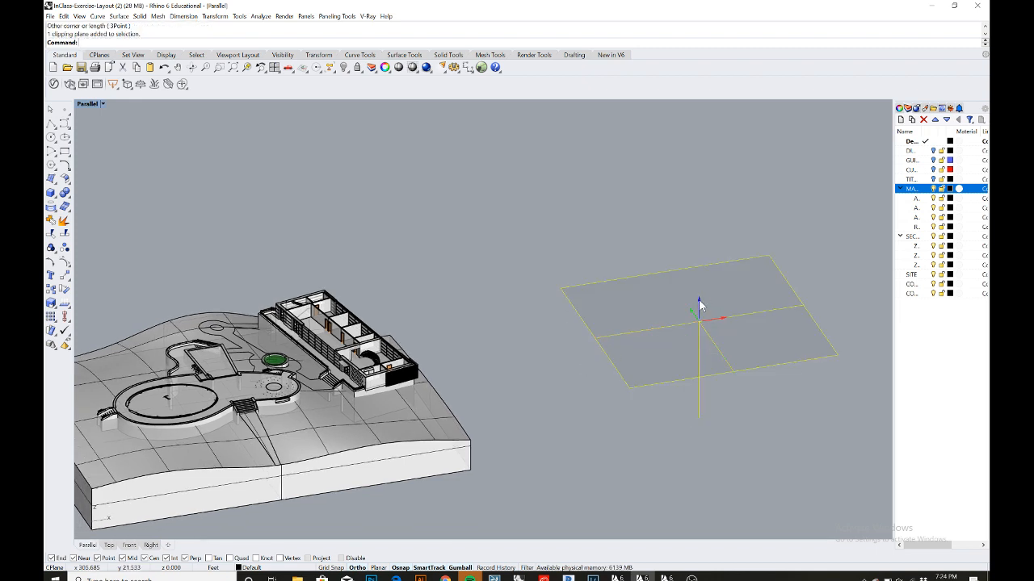
{"action": "left_click_drag", "start_coordinate": [698, 299], "coordinate": [707, 258]}
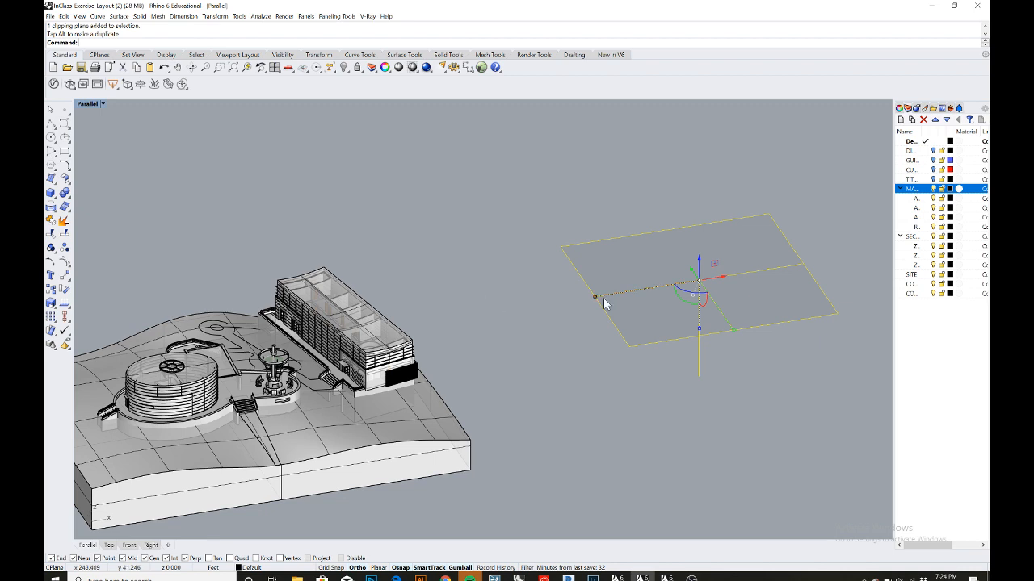
{"action": "left_click_drag", "start_coordinate": [727, 282], "coordinate": [506, 286]}
{"action": "right_click_drag", "start_coordinate": [459, 360], "coordinate": [475, 355]}
{"action": "right_click_drag", "start_coordinate": [426, 393], "coordinate": [539, 334], "text": "shift"}
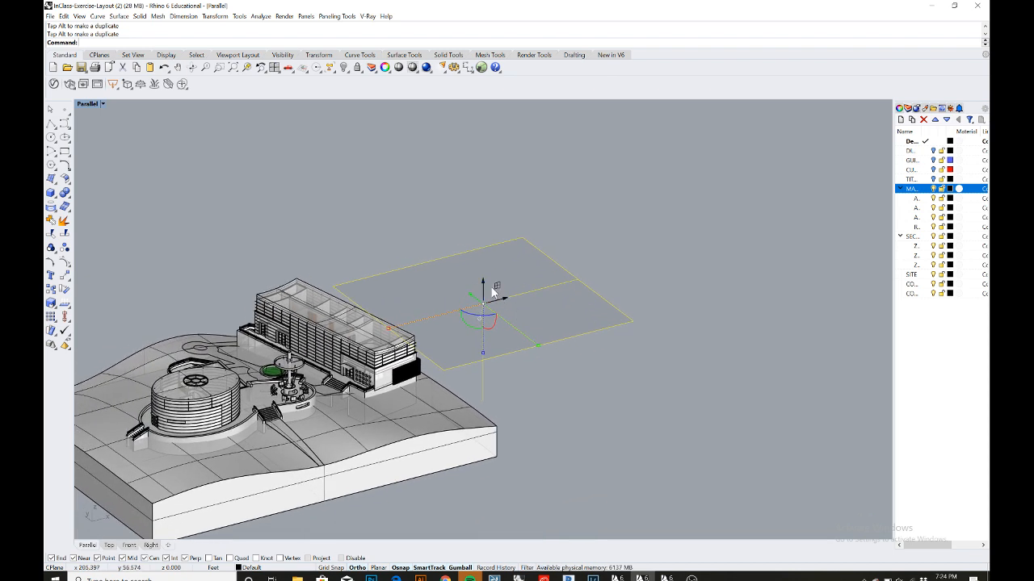
{"action": "left_click_drag", "start_coordinate": [483, 284], "coordinate": [489, 311]}
{"action": "right_click_drag", "start_coordinate": [528, 293], "coordinate": [496, 274]}
{"action": "scroll", "coordinate": [482, 305], "scroll_direction": "up", "scroll_amount": 9}
{"action": "scroll", "coordinate": [457, 312], "scroll_direction": "down", "scroll_amount": 5}
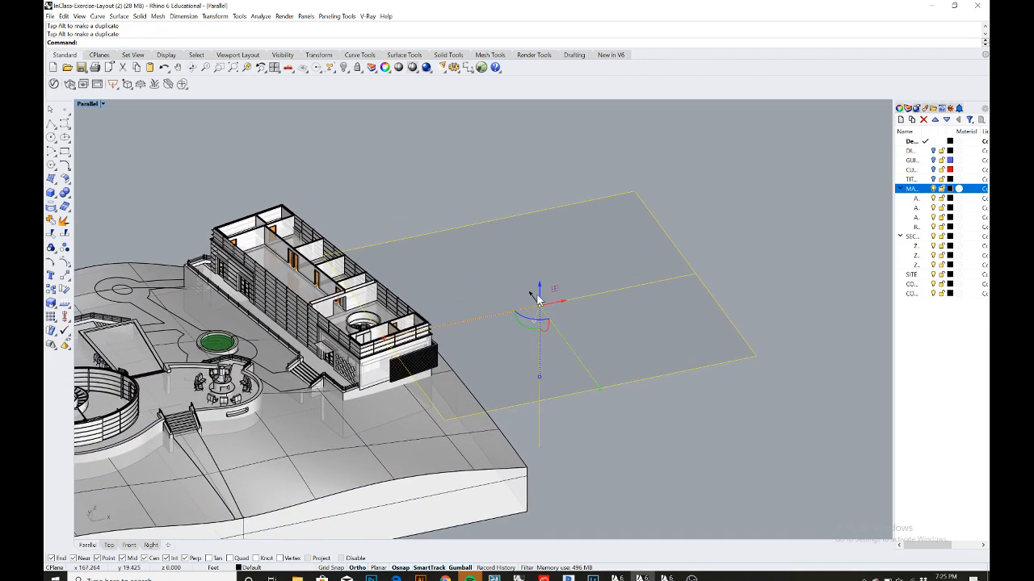
- Rotate the clipping plane upright and shift it to make a vertical section through the building
{"action": "mouse_move", "coordinate": [540, 289]}
{"action": "left_mouse_down"}
{"action": "mouse_move", "coordinate": [540, 345]}
{"action": "mouse_move", "coordinate": [548, 292]}
{"action": "left_mouse_up"}
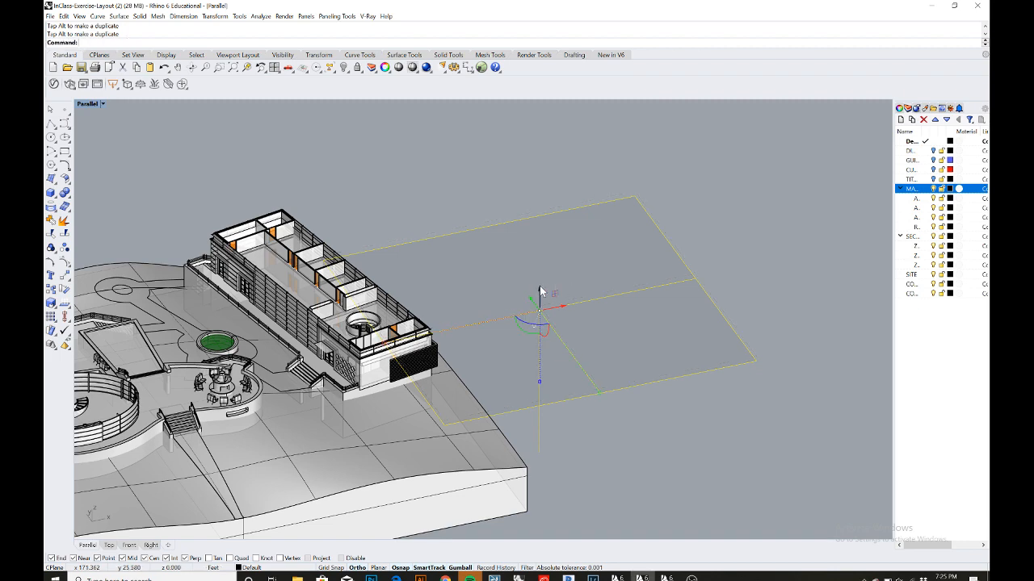
{"action": "right_click_drag", "start_coordinate": [539, 295], "coordinate": [565, 291]}
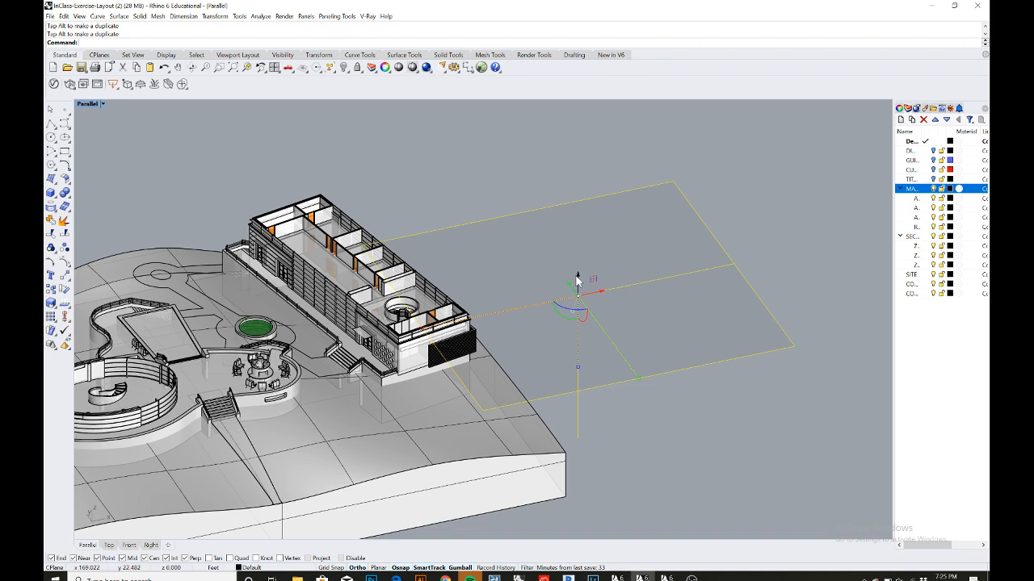
{"action": "left_click_drag", "start_coordinate": [577, 280], "coordinate": [603, 234]}
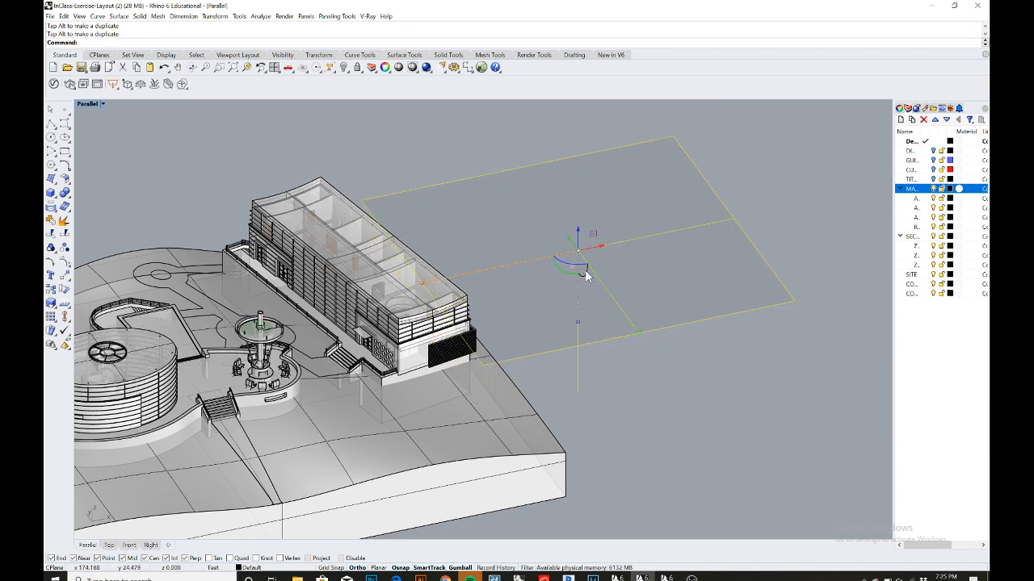
{"action": "left_click_drag", "start_coordinate": [584, 269], "coordinate": [584, 297]}
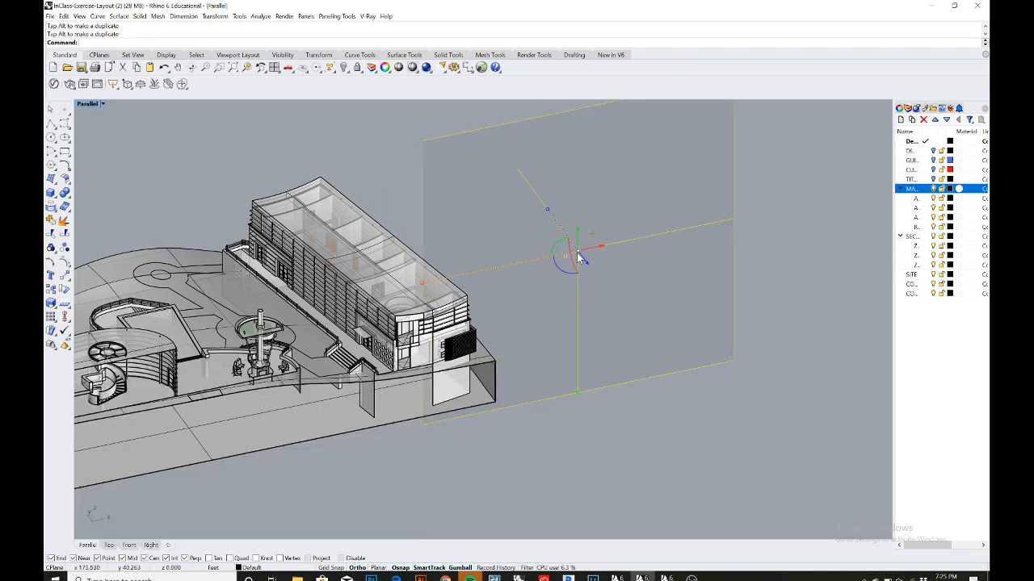
{"action": "left_click_drag", "start_coordinate": [585, 260], "coordinate": [567, 236]}
{"action": "right_click_drag", "start_coordinate": [568, 332], "coordinate": [641, 289]}
{"action": "left_click_drag", "start_coordinate": [668, 277], "coordinate": [665, 245]}
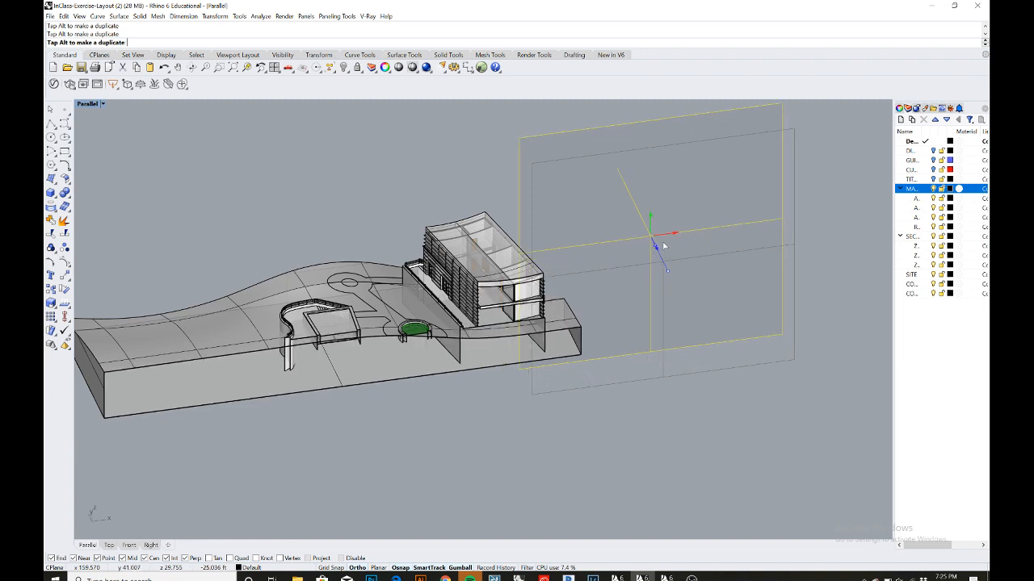
{"action": "scroll", "coordinate": [665, 247], "scroll_direction": "up", "scroll_amount": 3}
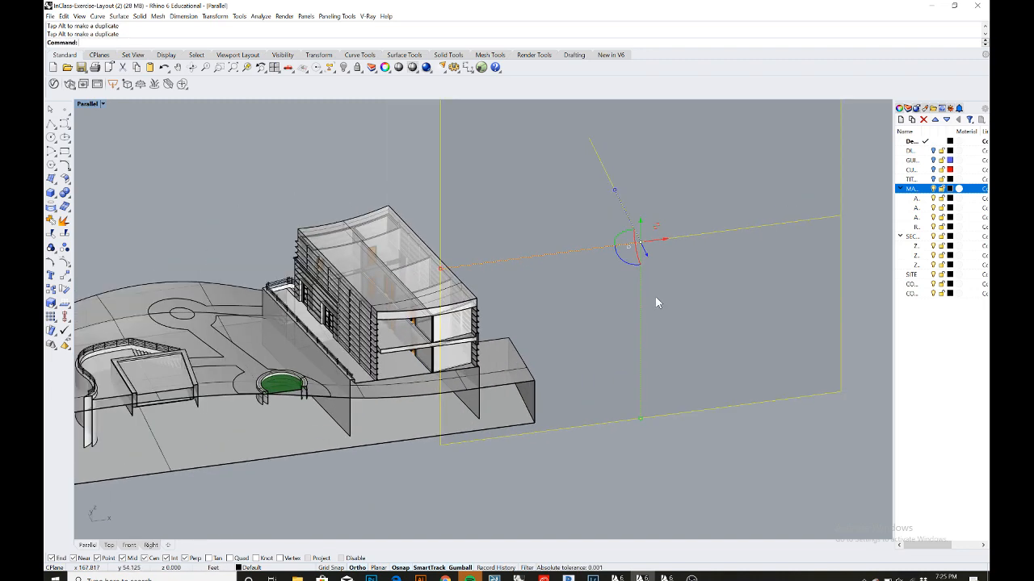
{"action": "scroll", "coordinate": [656, 301], "scroll_direction": "down", "scroll_amount": 4}
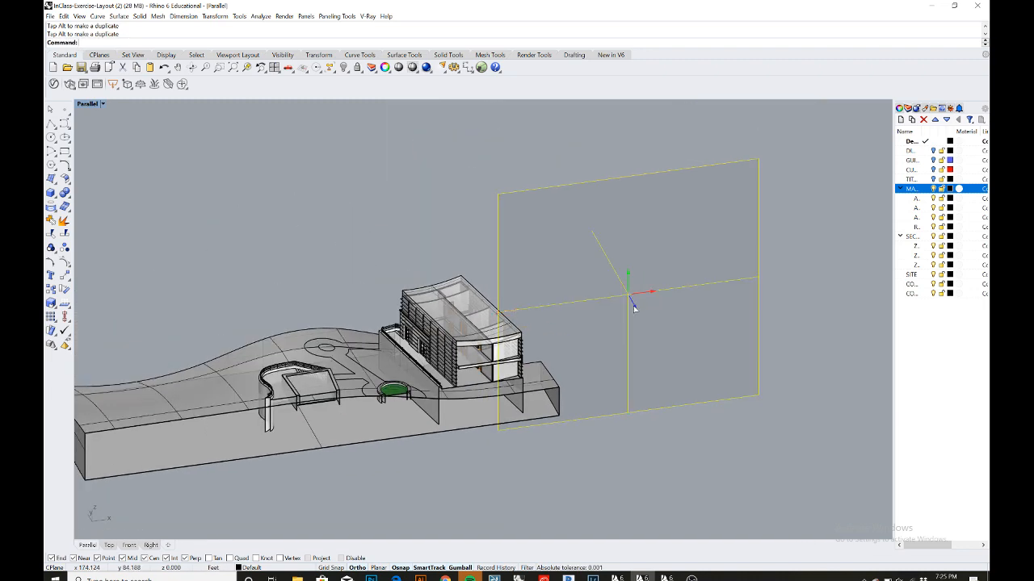
{"action": "left_click_drag", "start_coordinate": [634, 308], "coordinate": [618, 352]}
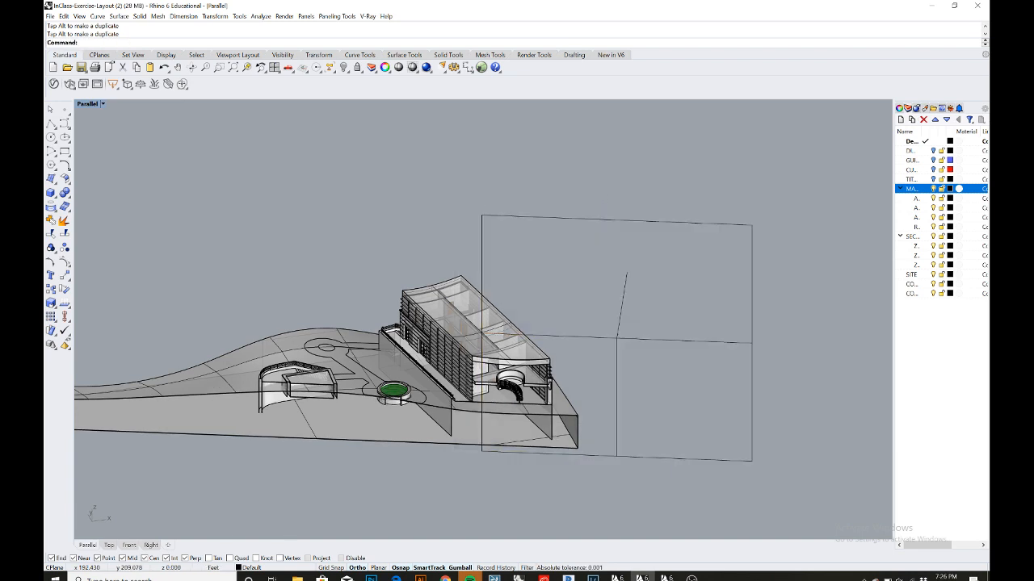
- Add a second clipping plane, stand it upright and move it to the far end of the site
{"action": "key", "text": "Return"}
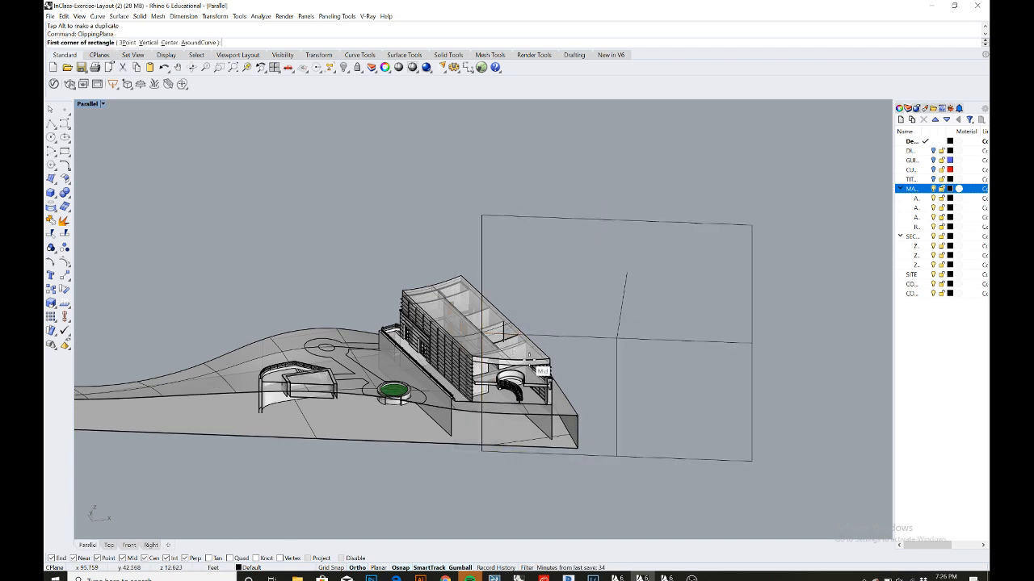
{"action": "left_click", "coordinate": [276, 503]}
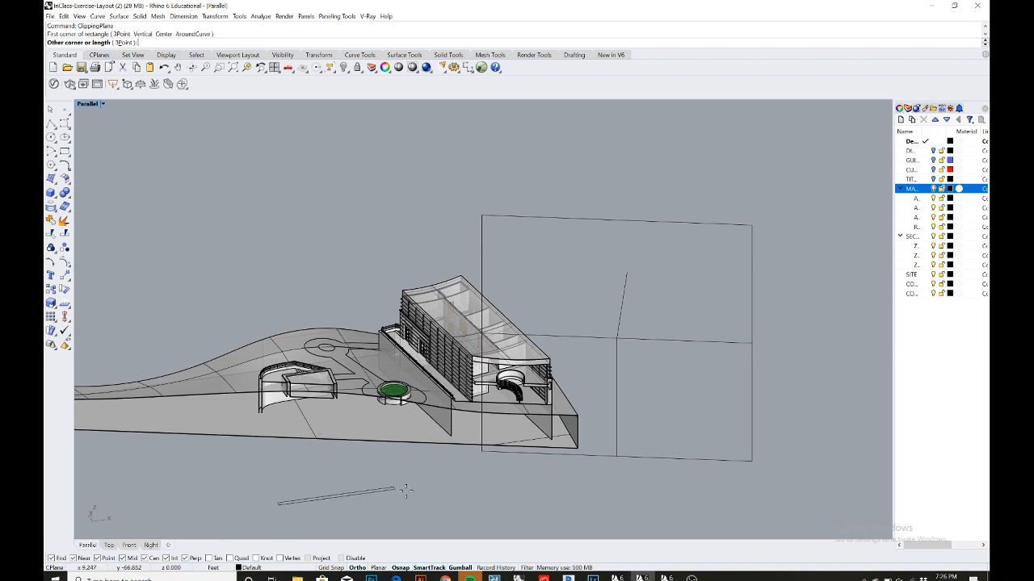
{"action": "left_click", "coordinate": [339, 454]}
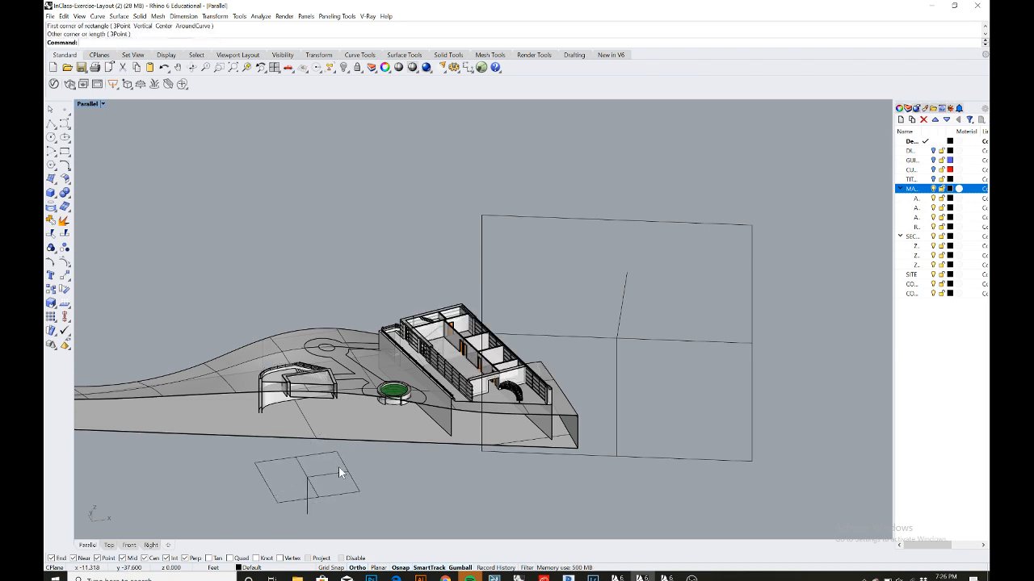
{"action": "left_click", "coordinate": [338, 470]}
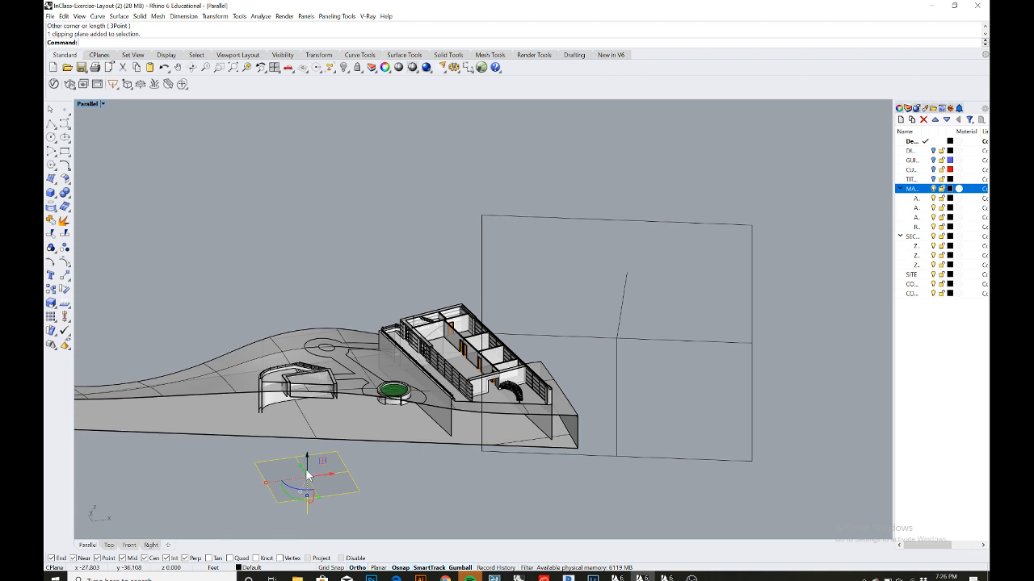
{"action": "left_click_drag", "start_coordinate": [307, 475], "coordinate": [333, 377]}
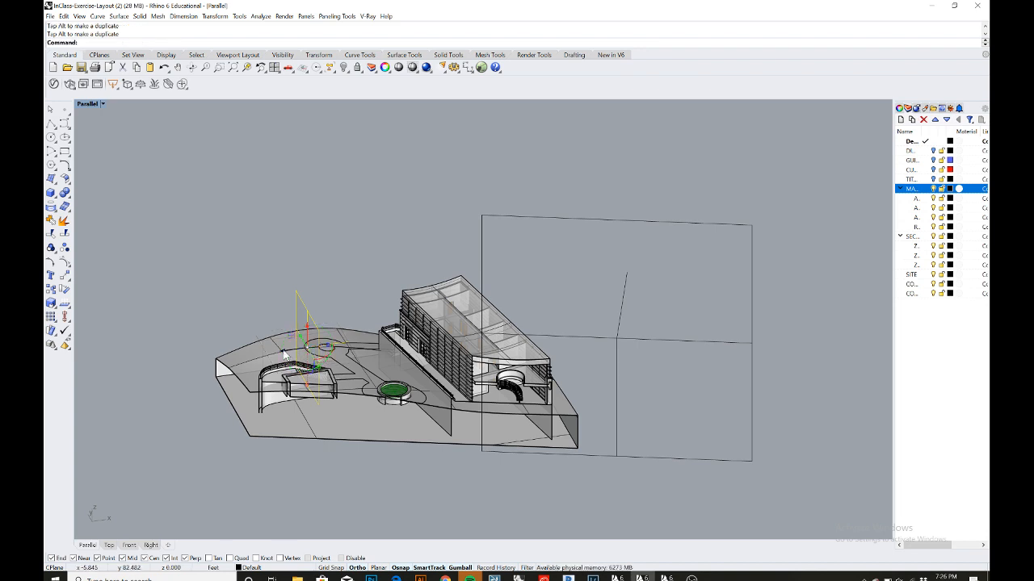
{"action": "left_click_drag", "start_coordinate": [284, 354], "coordinate": [503, 321]}
{"action": "right_click_drag", "start_coordinate": [409, 266], "coordinate": [418, 273]}
{"action": "scroll", "coordinate": [352, 315], "scroll_direction": "up", "scroll_amount": 6}
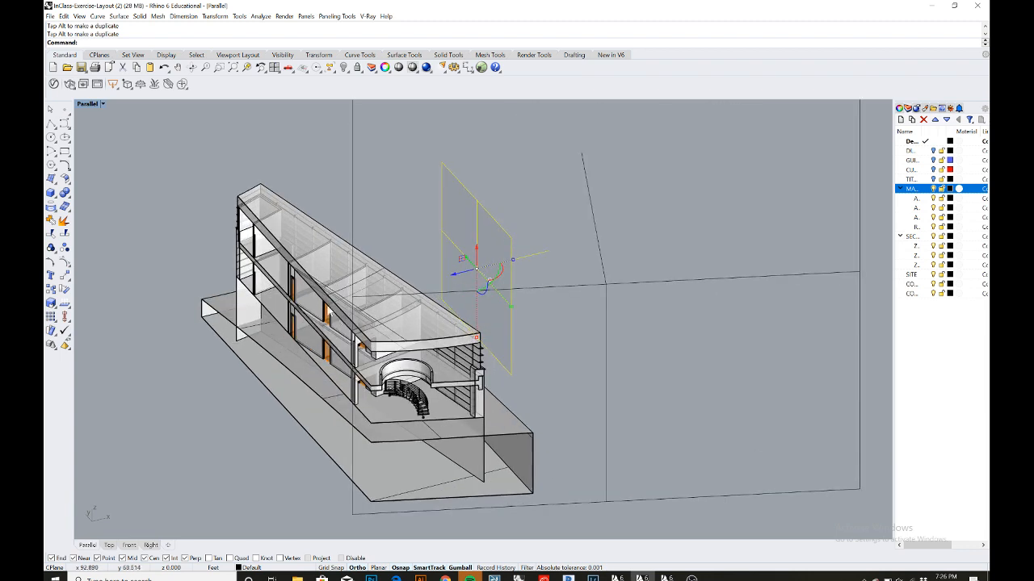
{"action": "scroll", "coordinate": [369, 297], "scroll_direction": "down", "scroll_amount": 6}
{"action": "right_click_drag", "start_coordinate": [373, 296], "coordinate": [432, 336], "text": "shift"}
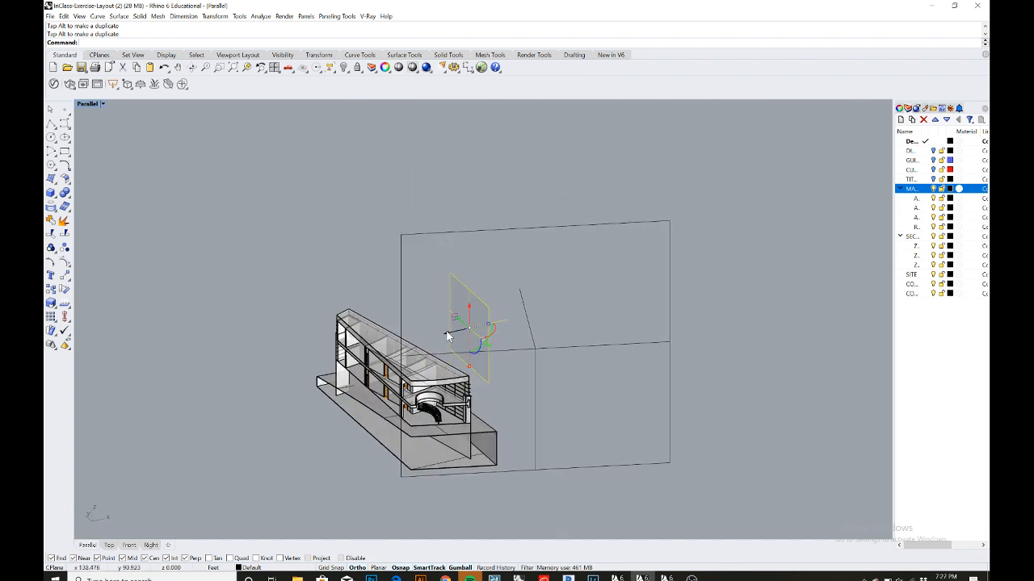
{"action": "left_click_drag", "start_coordinate": [448, 336], "coordinate": [204, 315]}
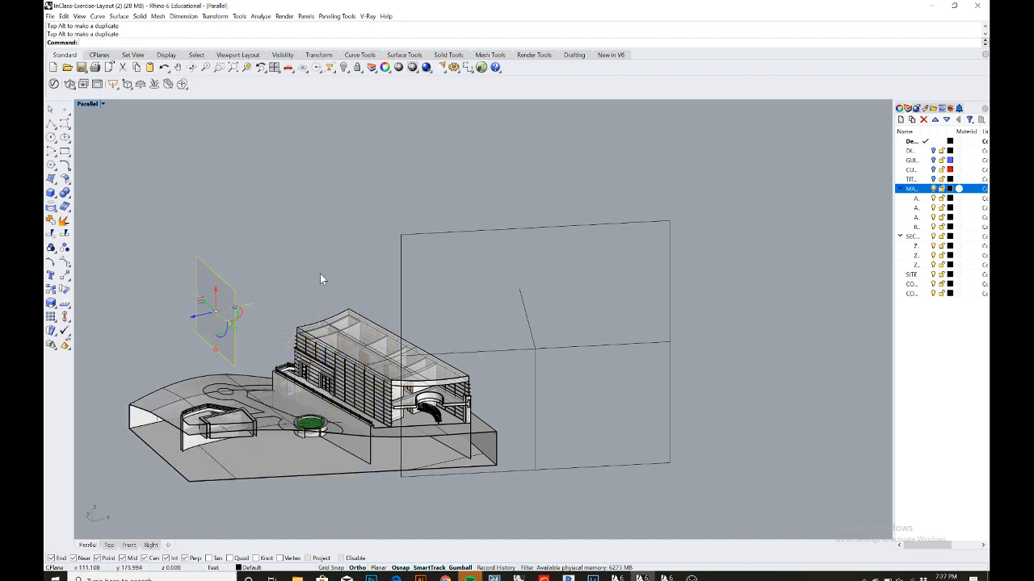
{"action": "scroll", "coordinate": [320, 274], "scroll_direction": "down", "scroll_amount": 4}
{"action": "right_click_drag", "start_coordinate": [353, 274], "coordinate": [349, 281]}
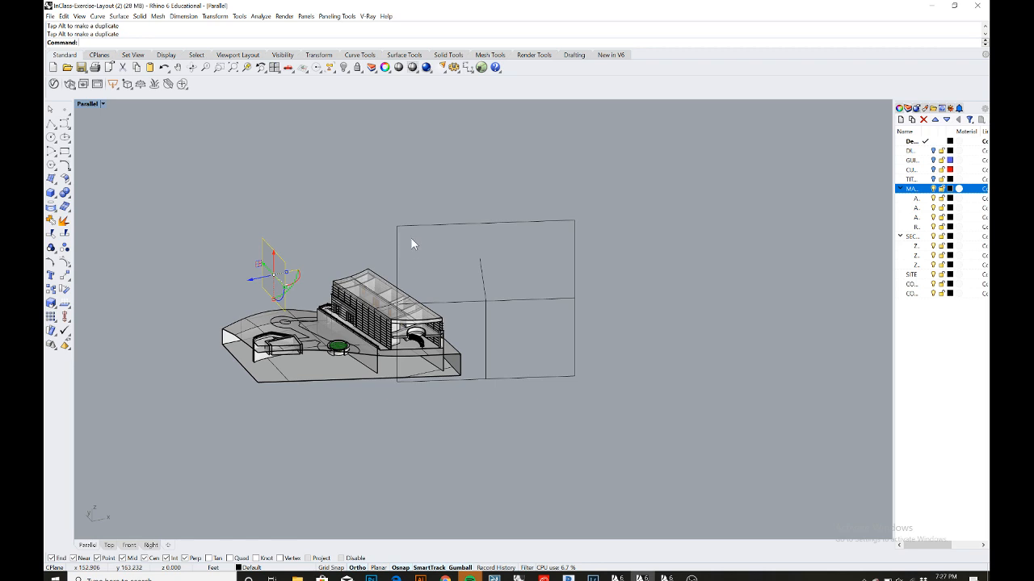
- Select and delete both clipping planes
{"action": "left_click", "coordinate": [412, 239]}
{"action": "left_click_drag", "start_coordinate": [507, 230], "coordinate": [397, 202]}
{"action": "key", "text": "Delete"}
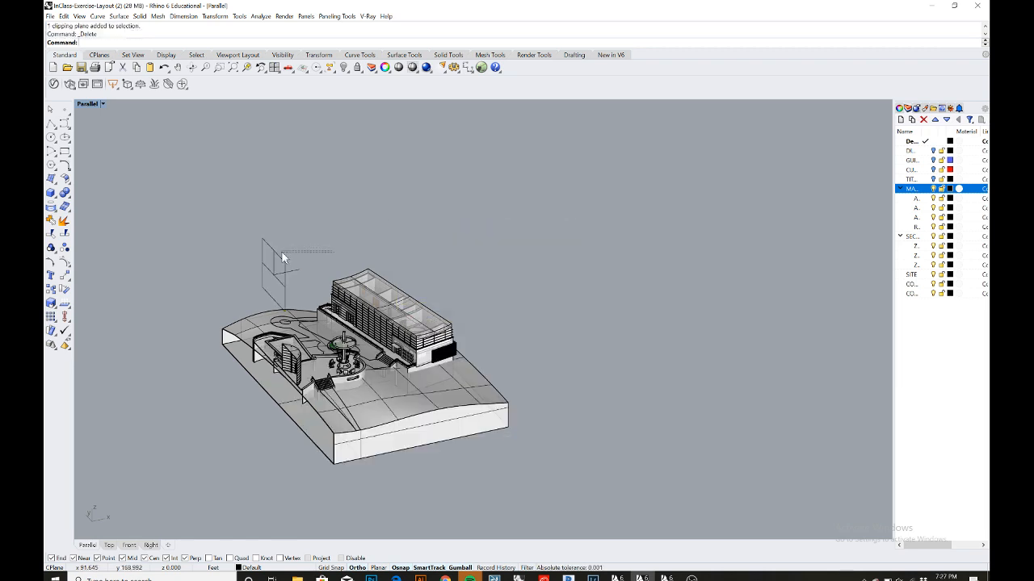
{"action": "left_click_drag", "start_coordinate": [282, 252], "coordinate": [247, 239]}
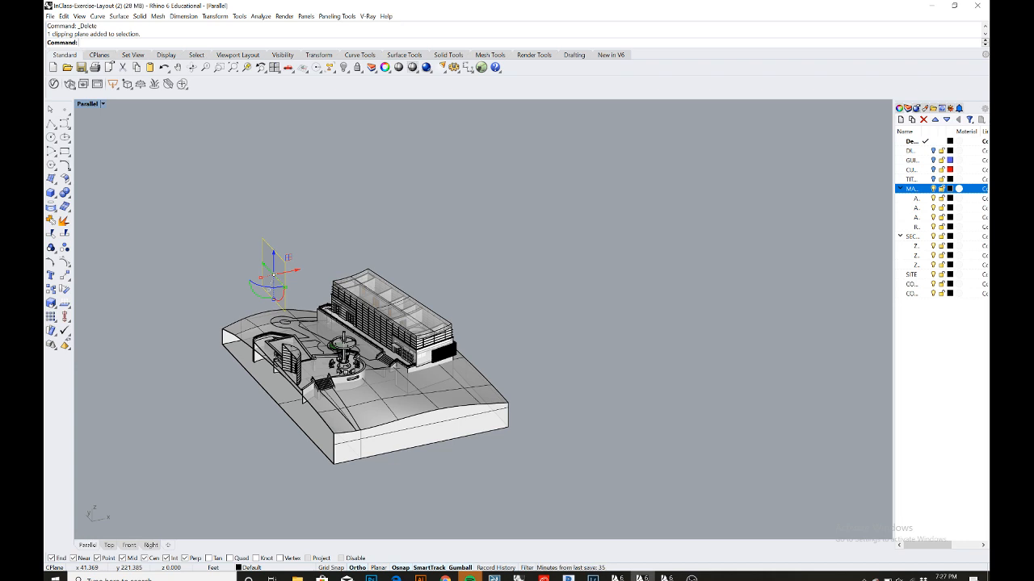
{"action": "left_click", "coordinate": [311, 256]}
{"action": "left_click", "coordinate": [255, 238]}
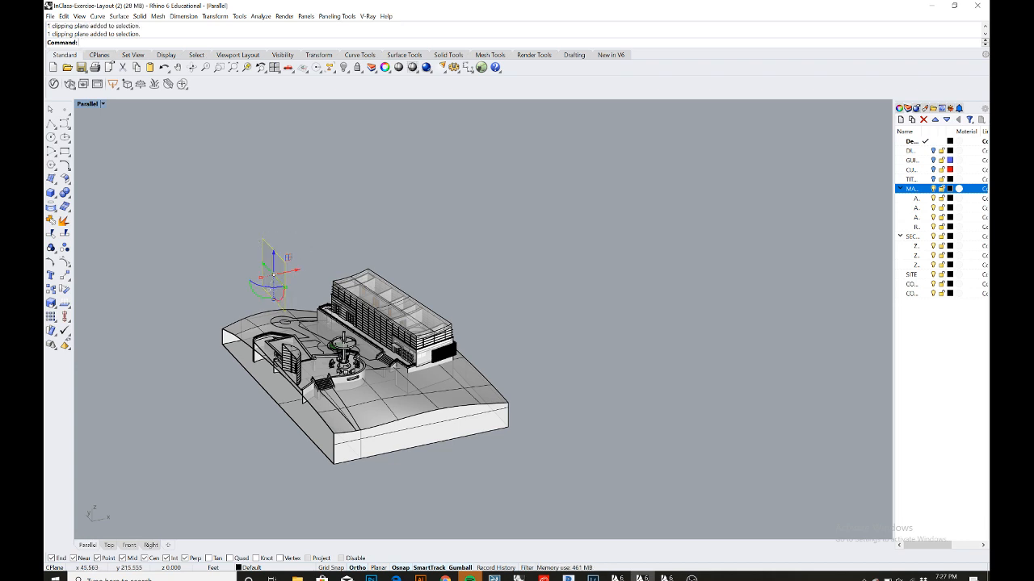
{"action": "key", "text": "Delete"}
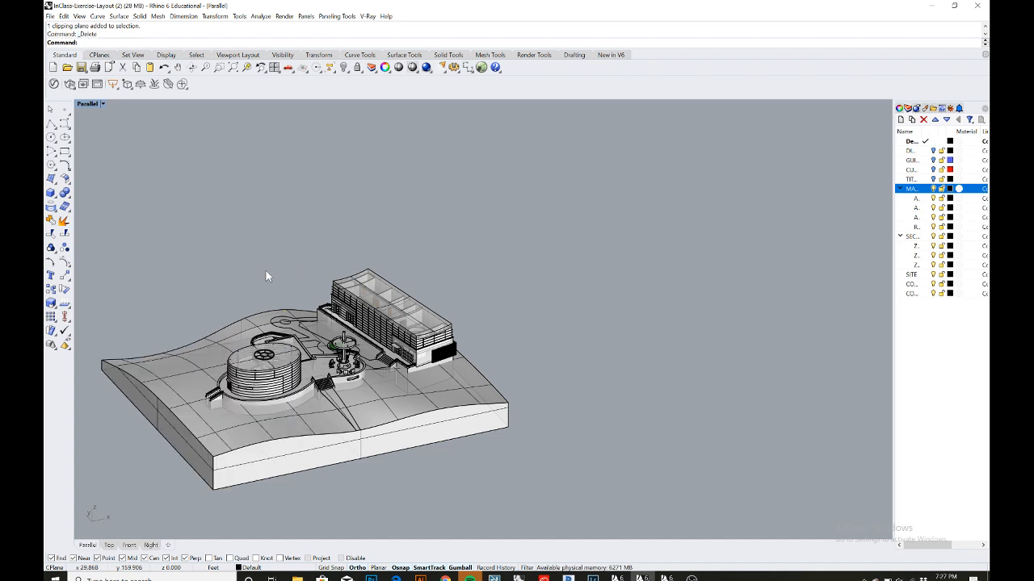
{"action": "scroll", "coordinate": [266, 271], "scroll_direction": "down", "scroll_amount": 4}
{"action": "right_click_drag", "start_coordinate": [323, 248], "coordinate": [300, 337]}
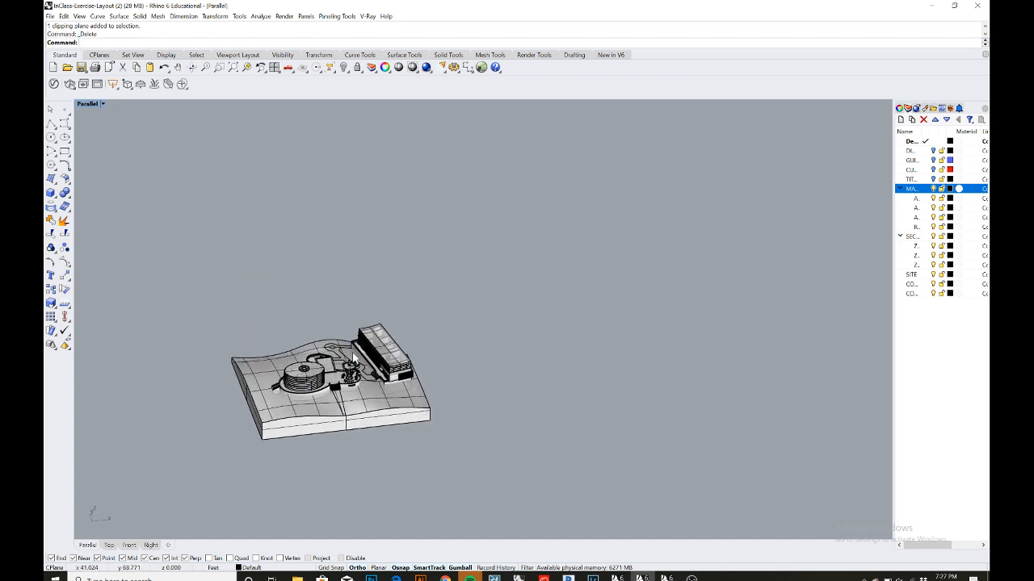
{"action": "scroll", "coordinate": [382, 357], "scroll_direction": "up", "scroll_amount": 5}
{"action": "right_click_drag", "start_coordinate": [382, 358], "coordinate": [385, 299]}
{"action": "scroll", "coordinate": [331, 366], "scroll_direction": "down", "scroll_amount": 3}
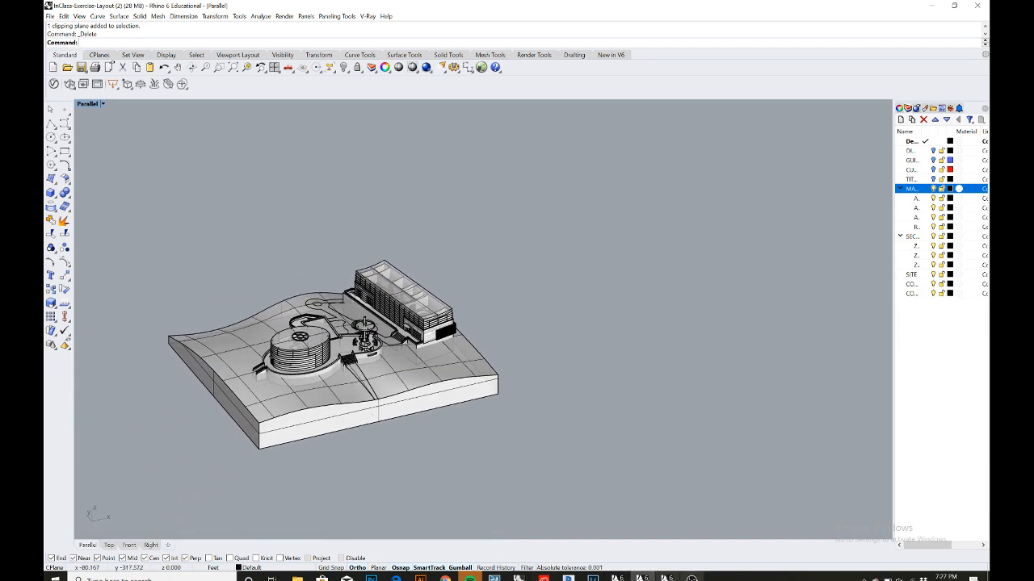